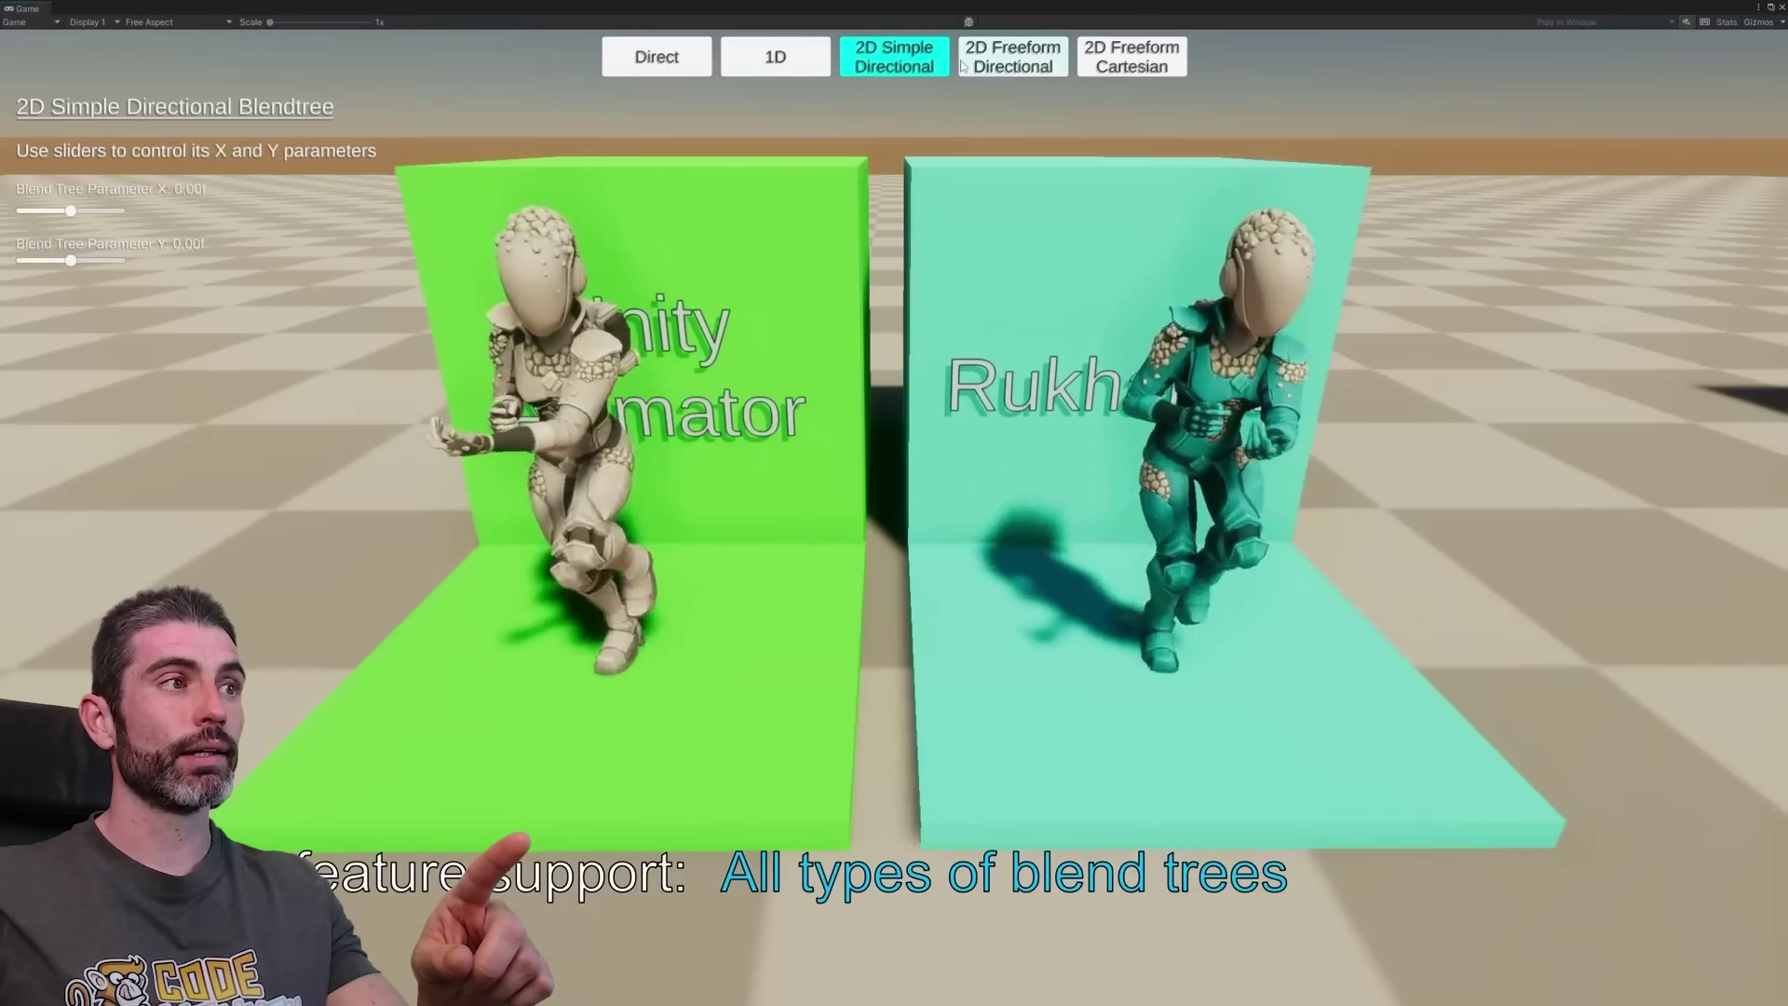
# Step: Close the Asset Store page to return to the Unity editor's RukhankaTest_Empty scene
pyautogui.click(1065, 69)
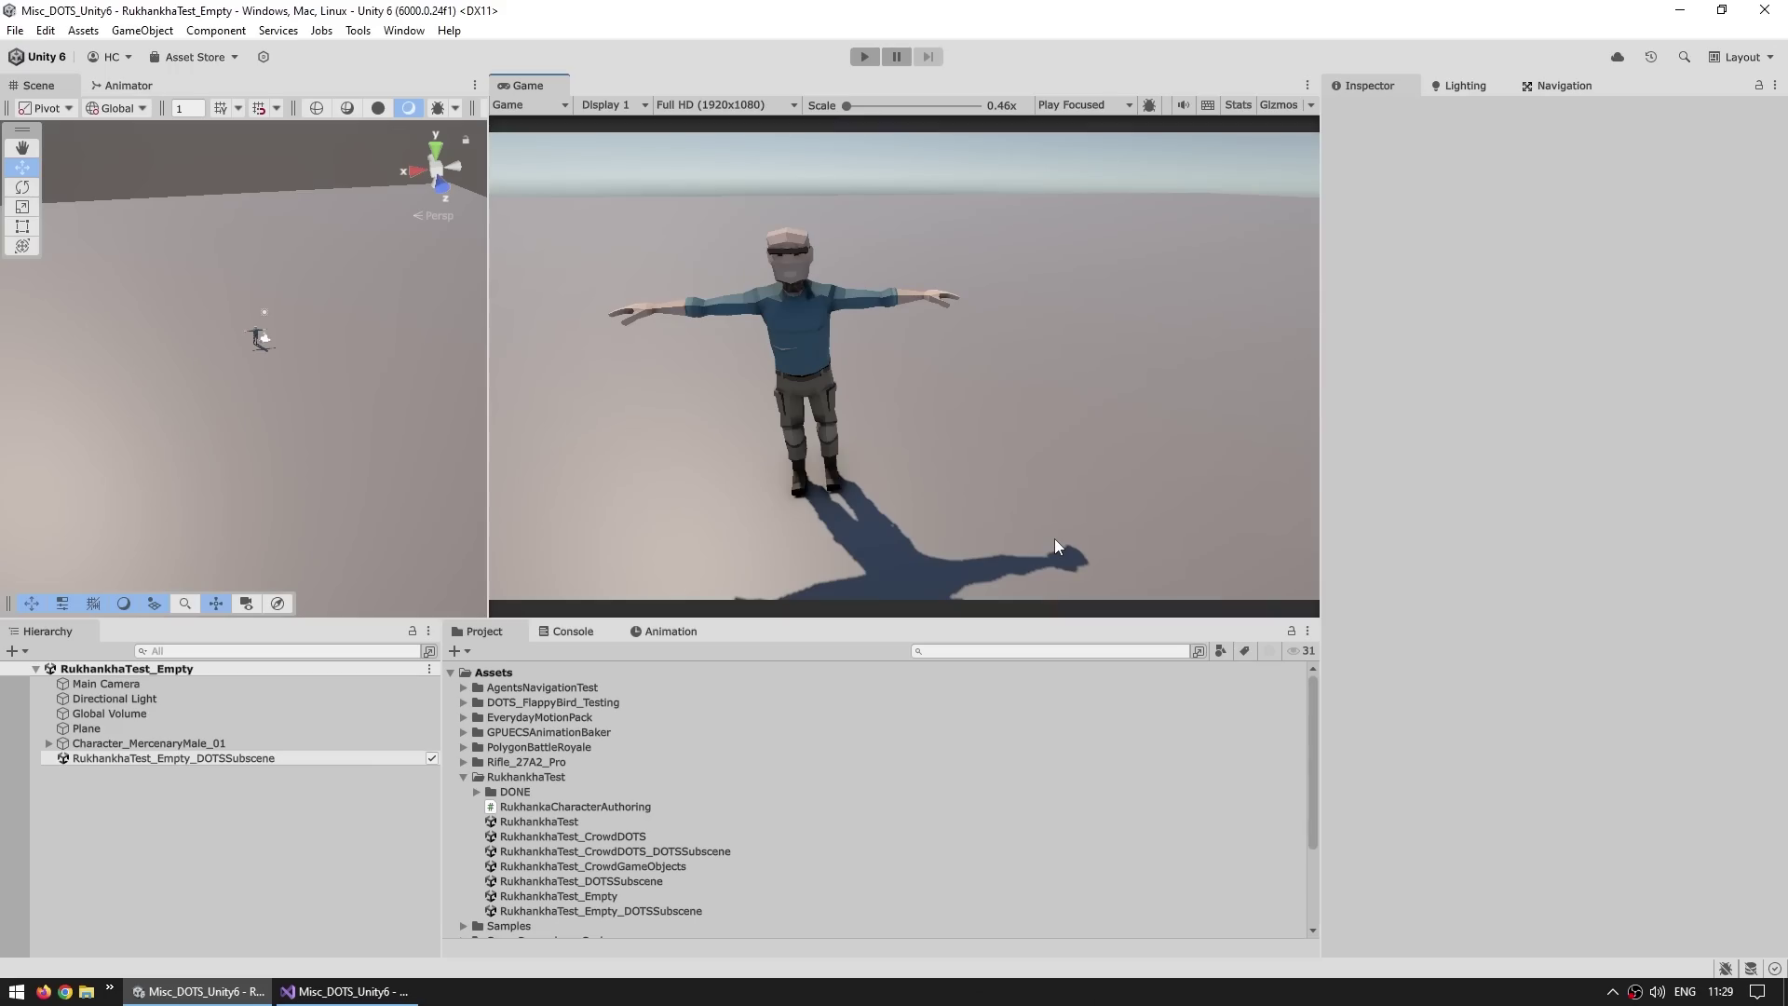
# Step: Select Character_MercenaryMale_01 and run play mode to watch it animate, then stop
pyautogui.click(149, 743)
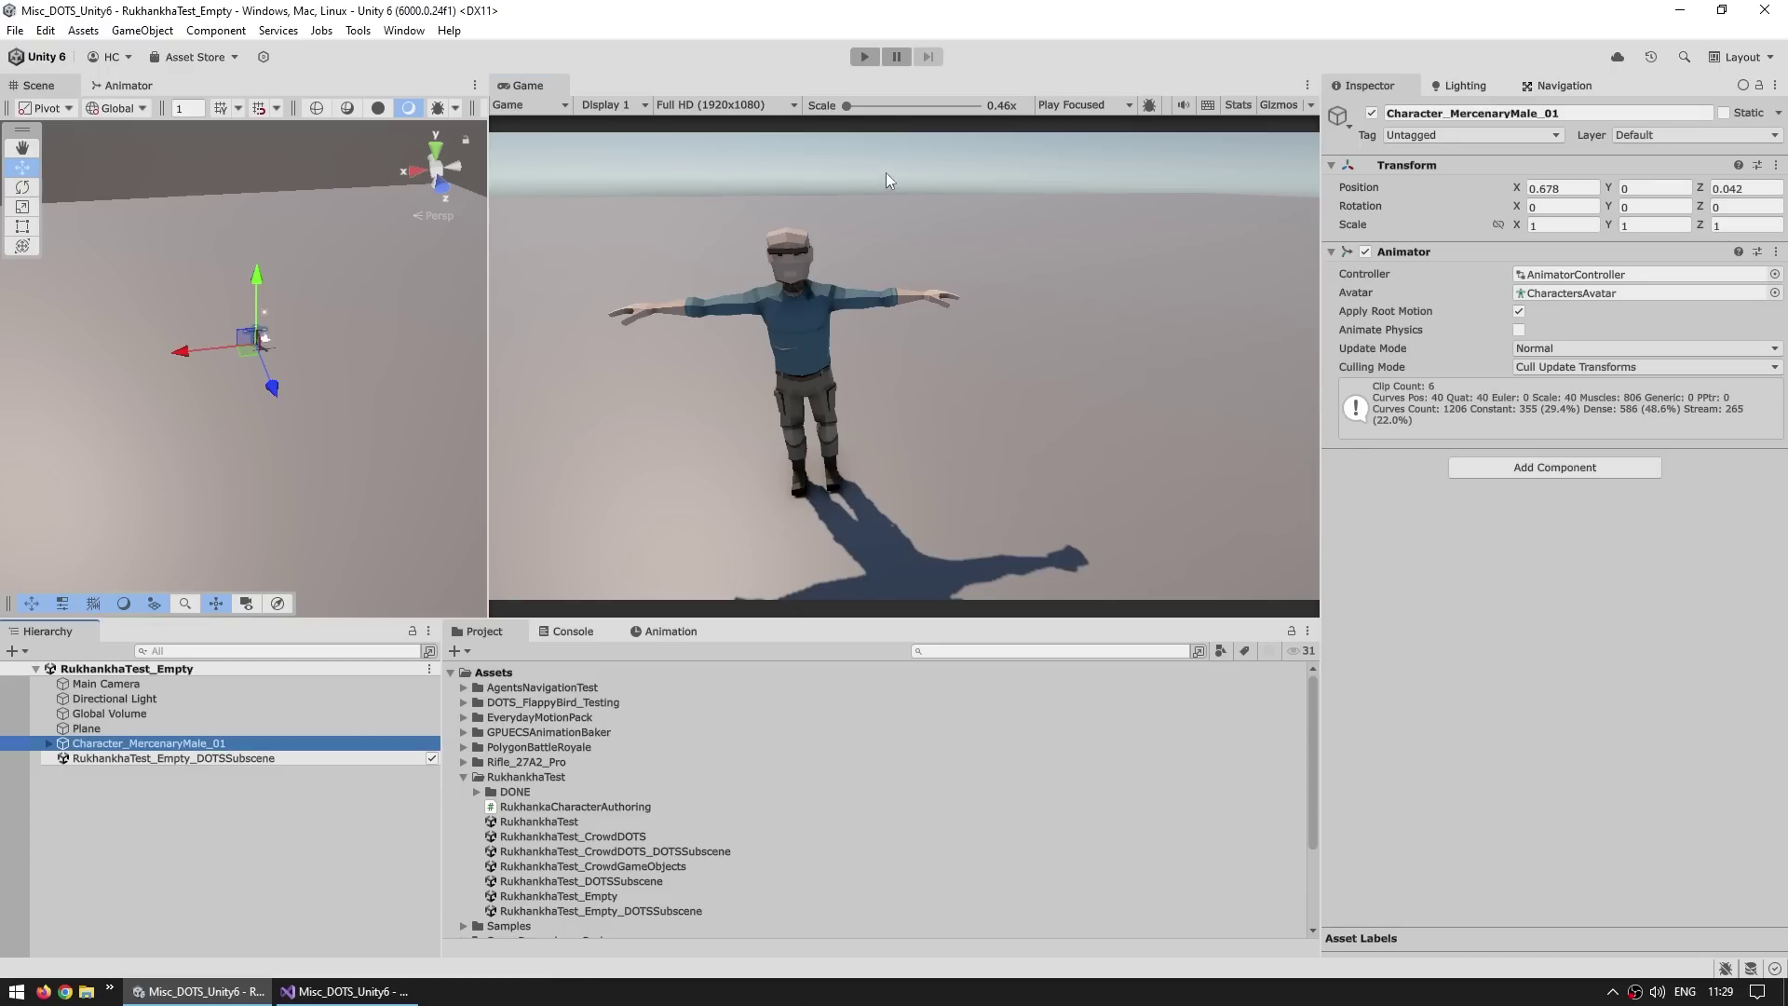
pyautogui.click(864, 57)
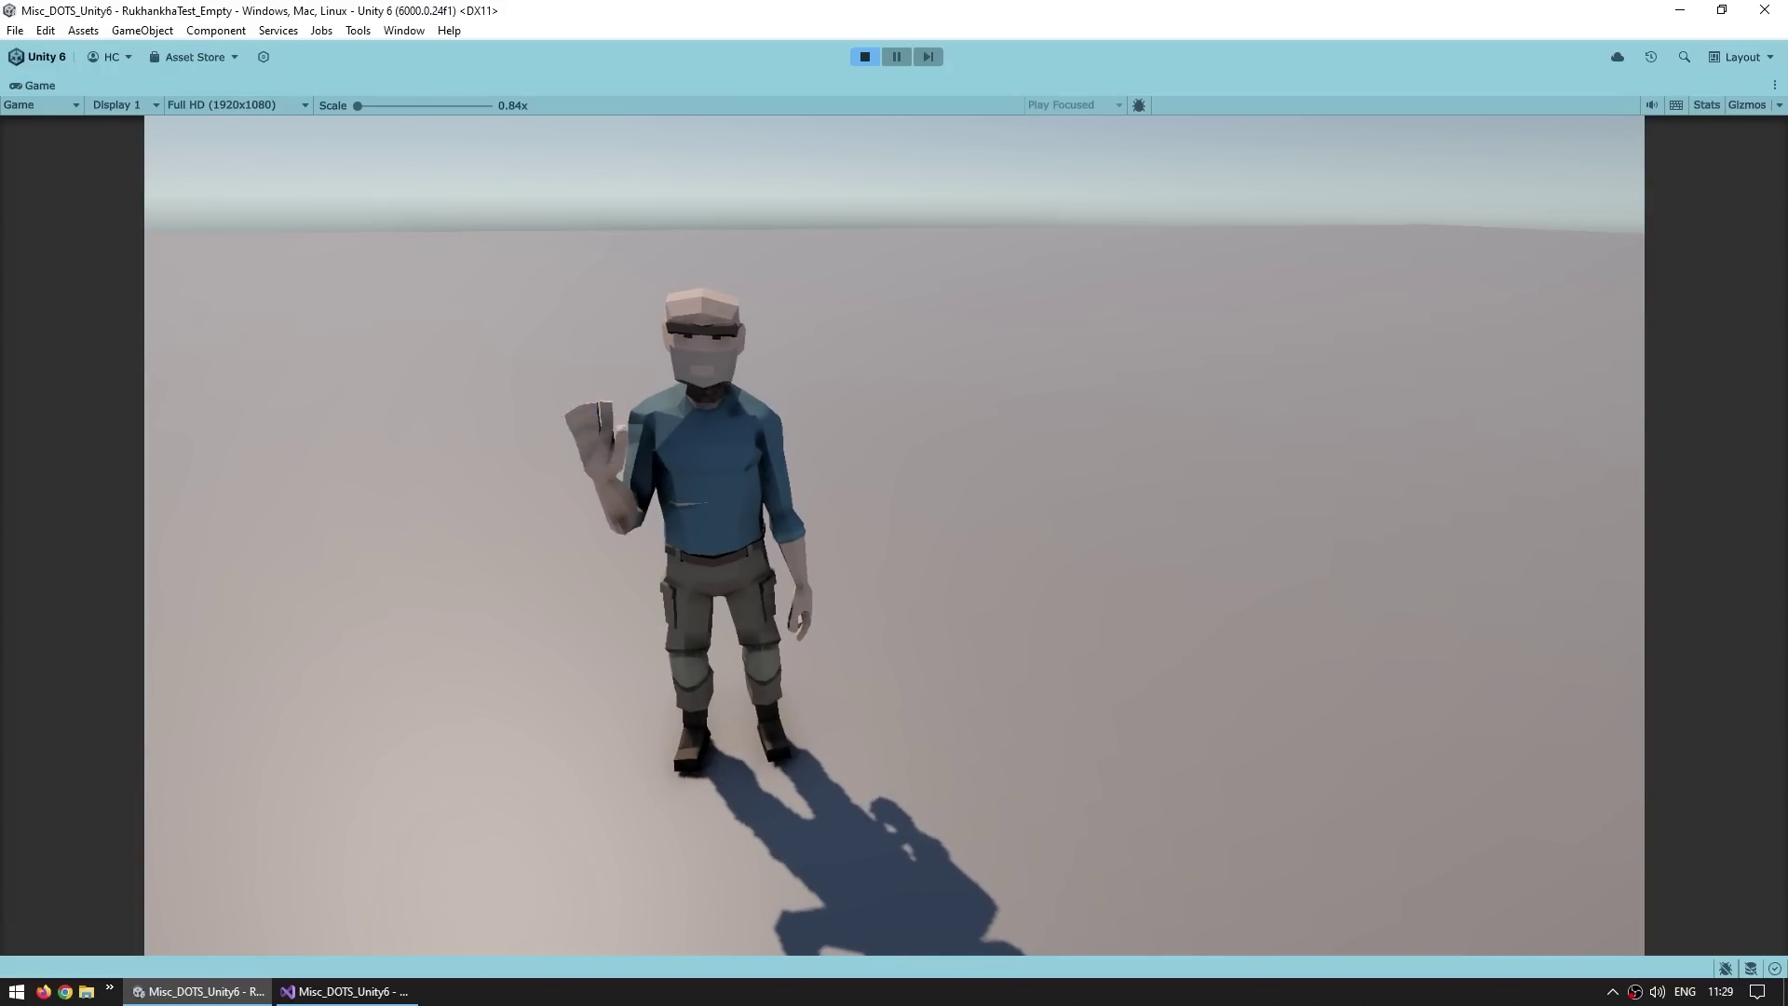
pyautogui.hotkey('ctrl', 'p')
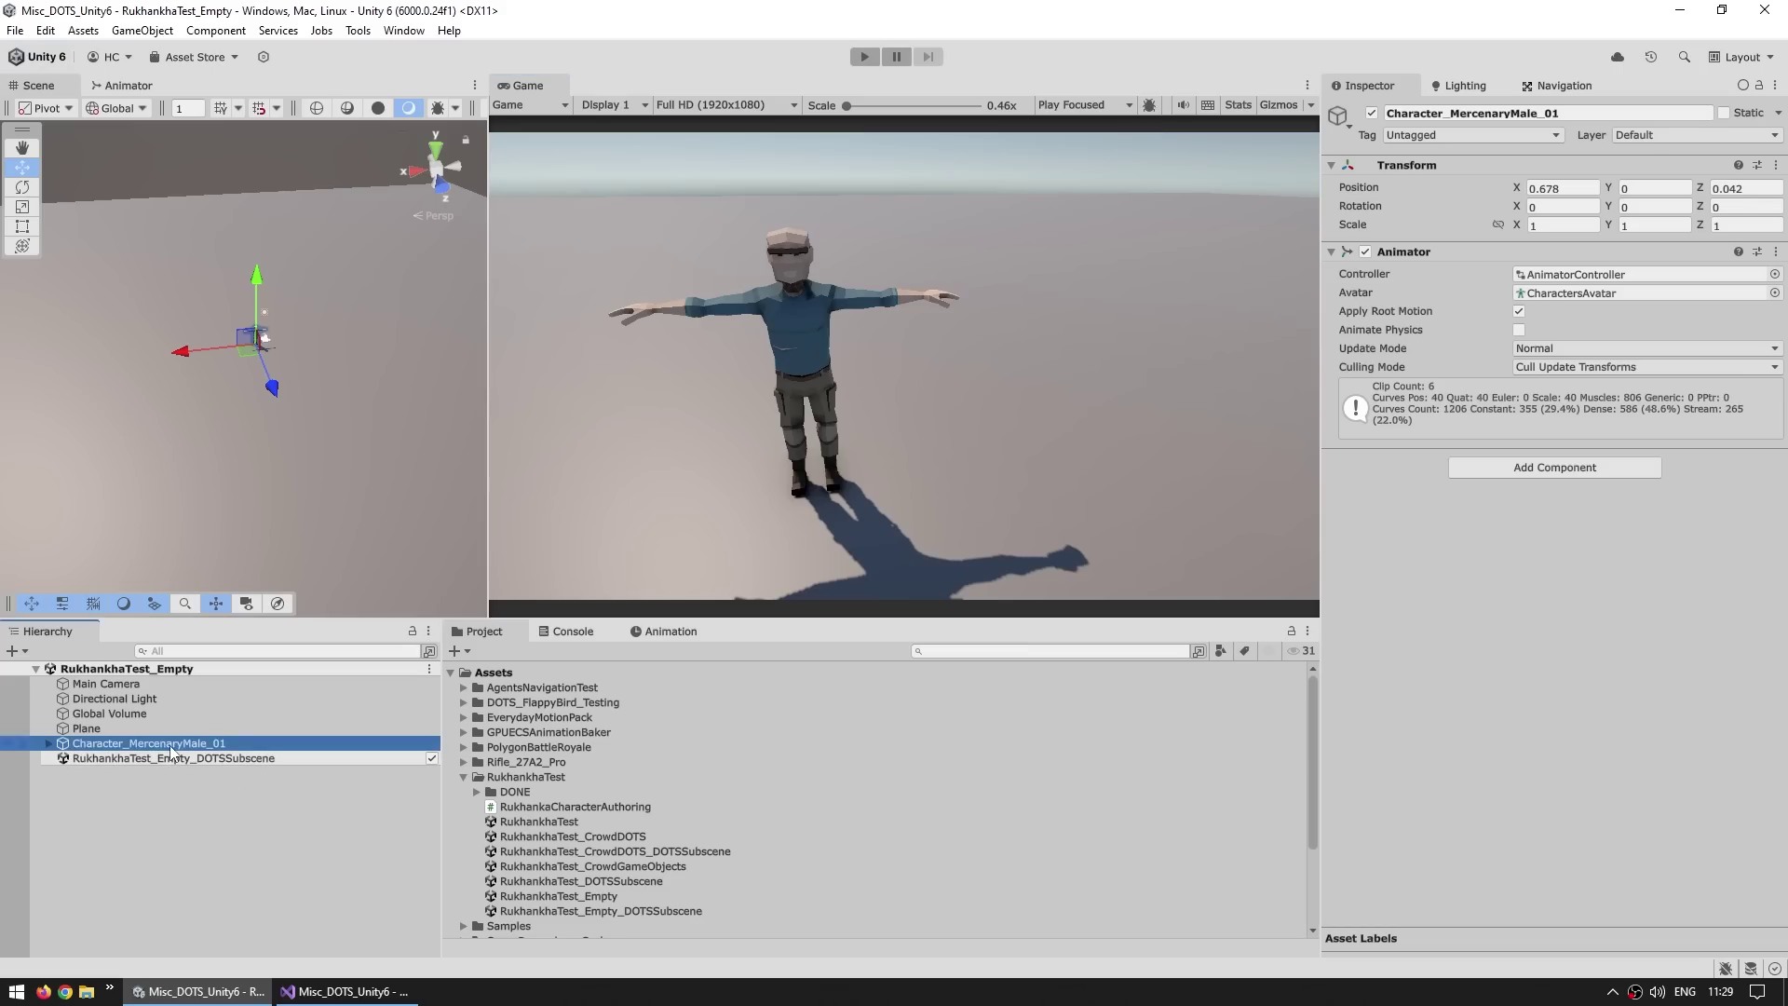
# Step: Move the character into RukhankaTest_Empty_DOTSSubscene and play-test again; it stays T-posed
pyautogui.moveTo(172, 747); pyautogui.dragTo(173, 758)
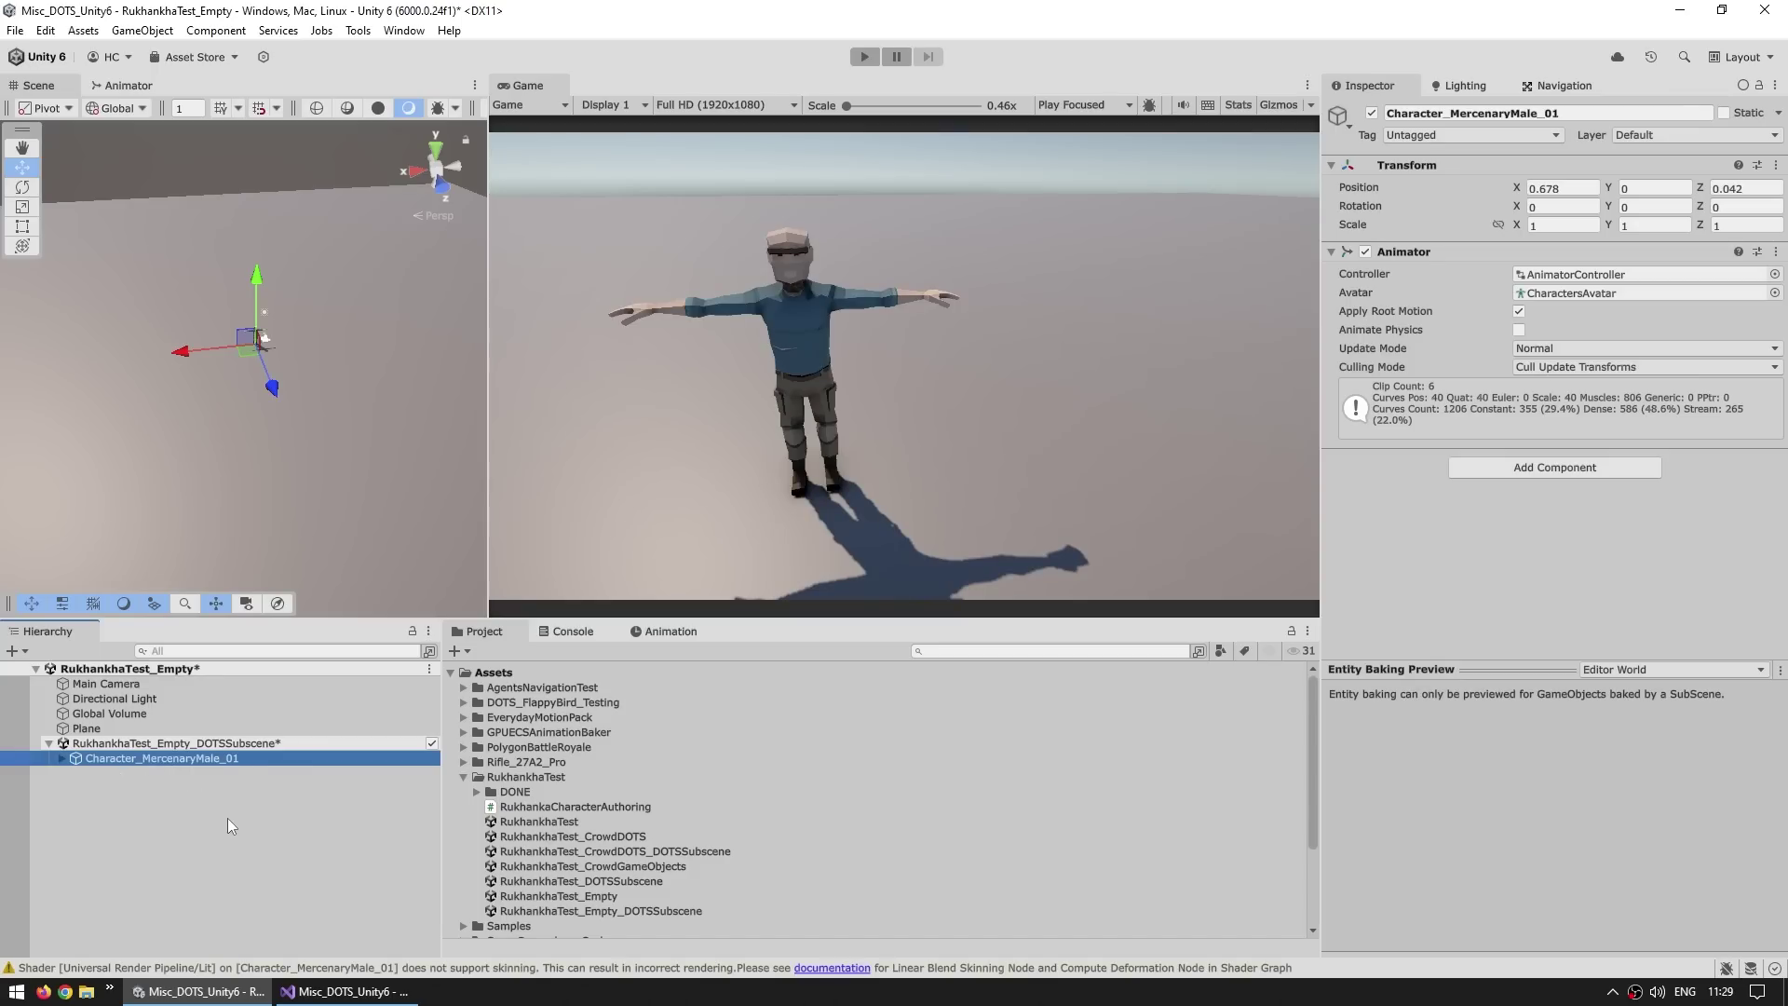
pyautogui.hotkey('ctrl', 'p')
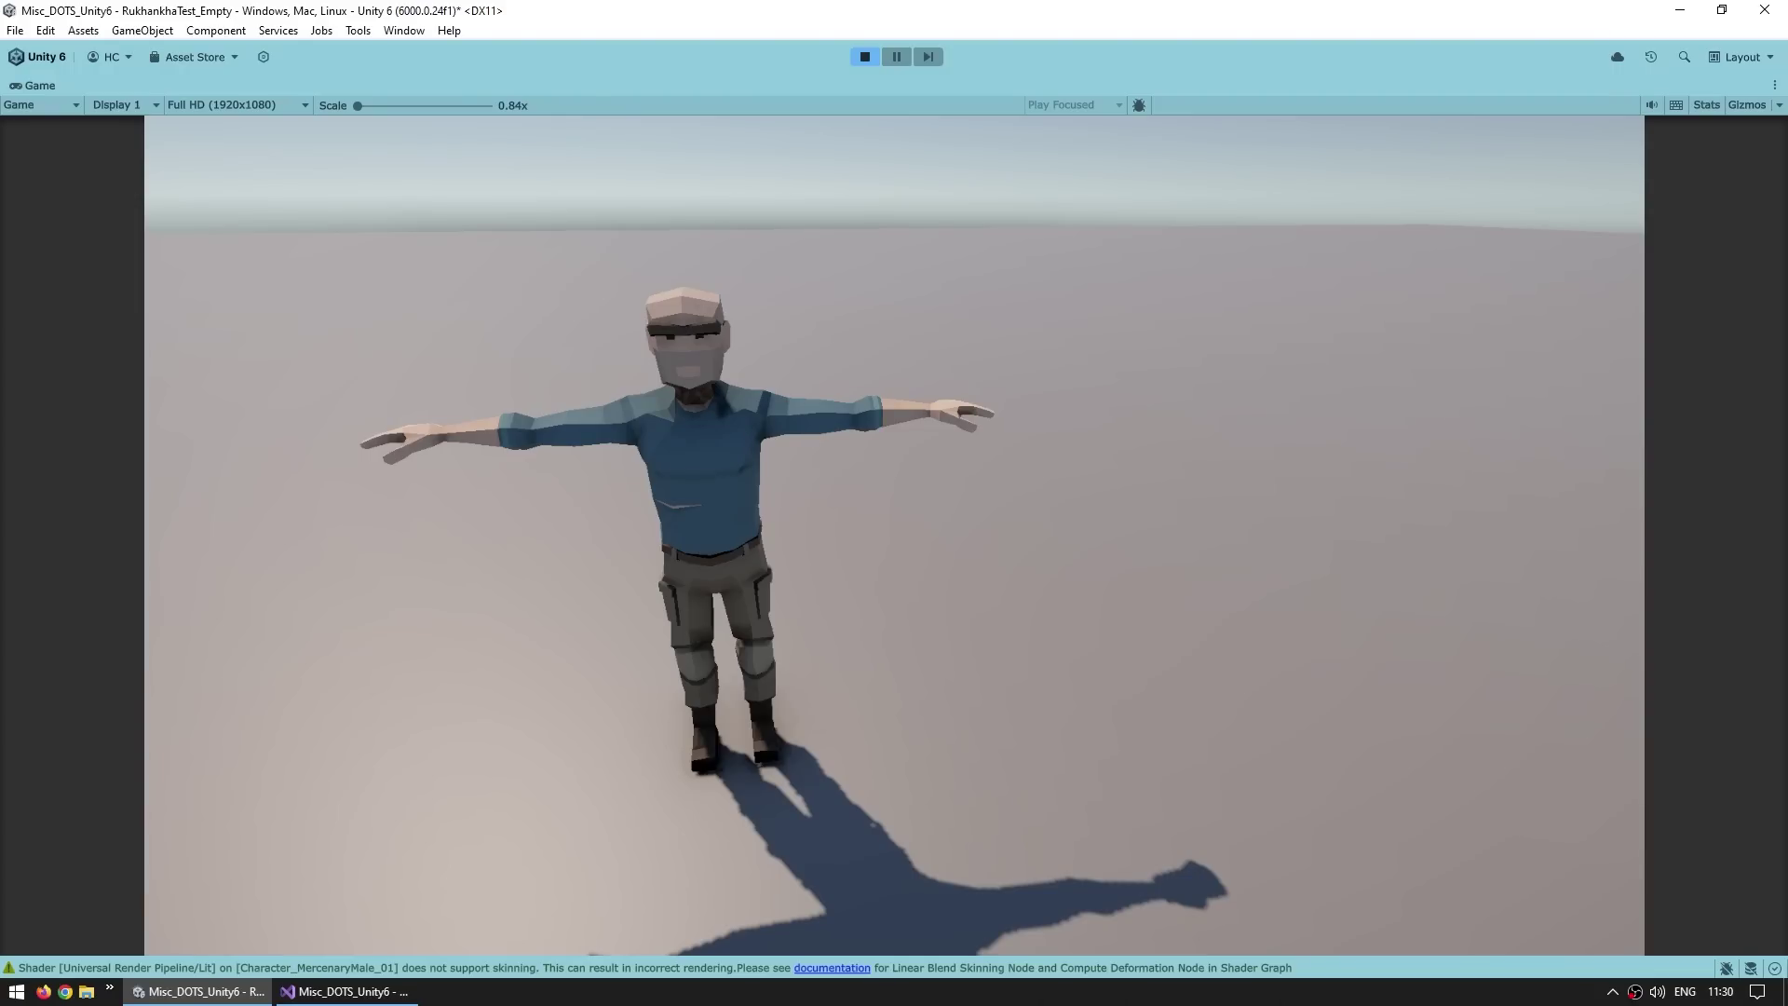
pyautogui.hotkey('ctrl', 'p')
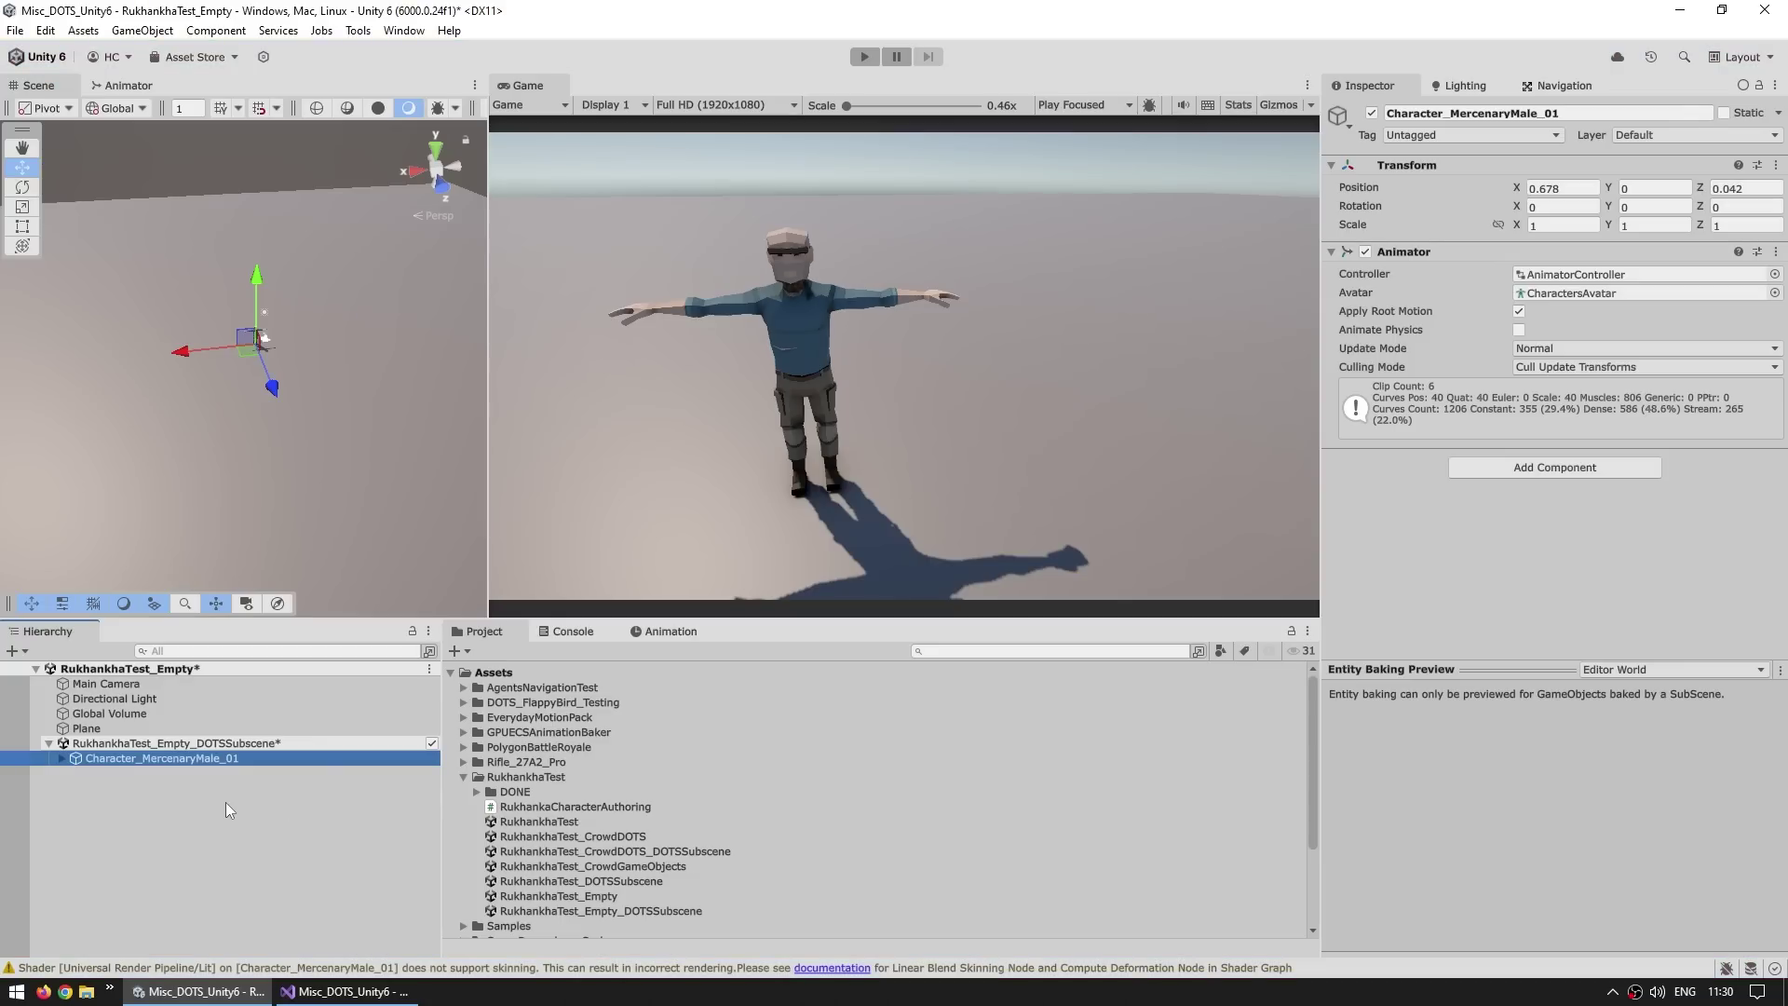
# Step: Add a Rig Definition Authoring component to Character_MercenaryMale_01 by searching 'rig'
pyautogui.click(1551, 469)
pyautogui.write('rig')
pyautogui.press('Down')
pyautogui.press('Down')
pyautogui.press('Down')
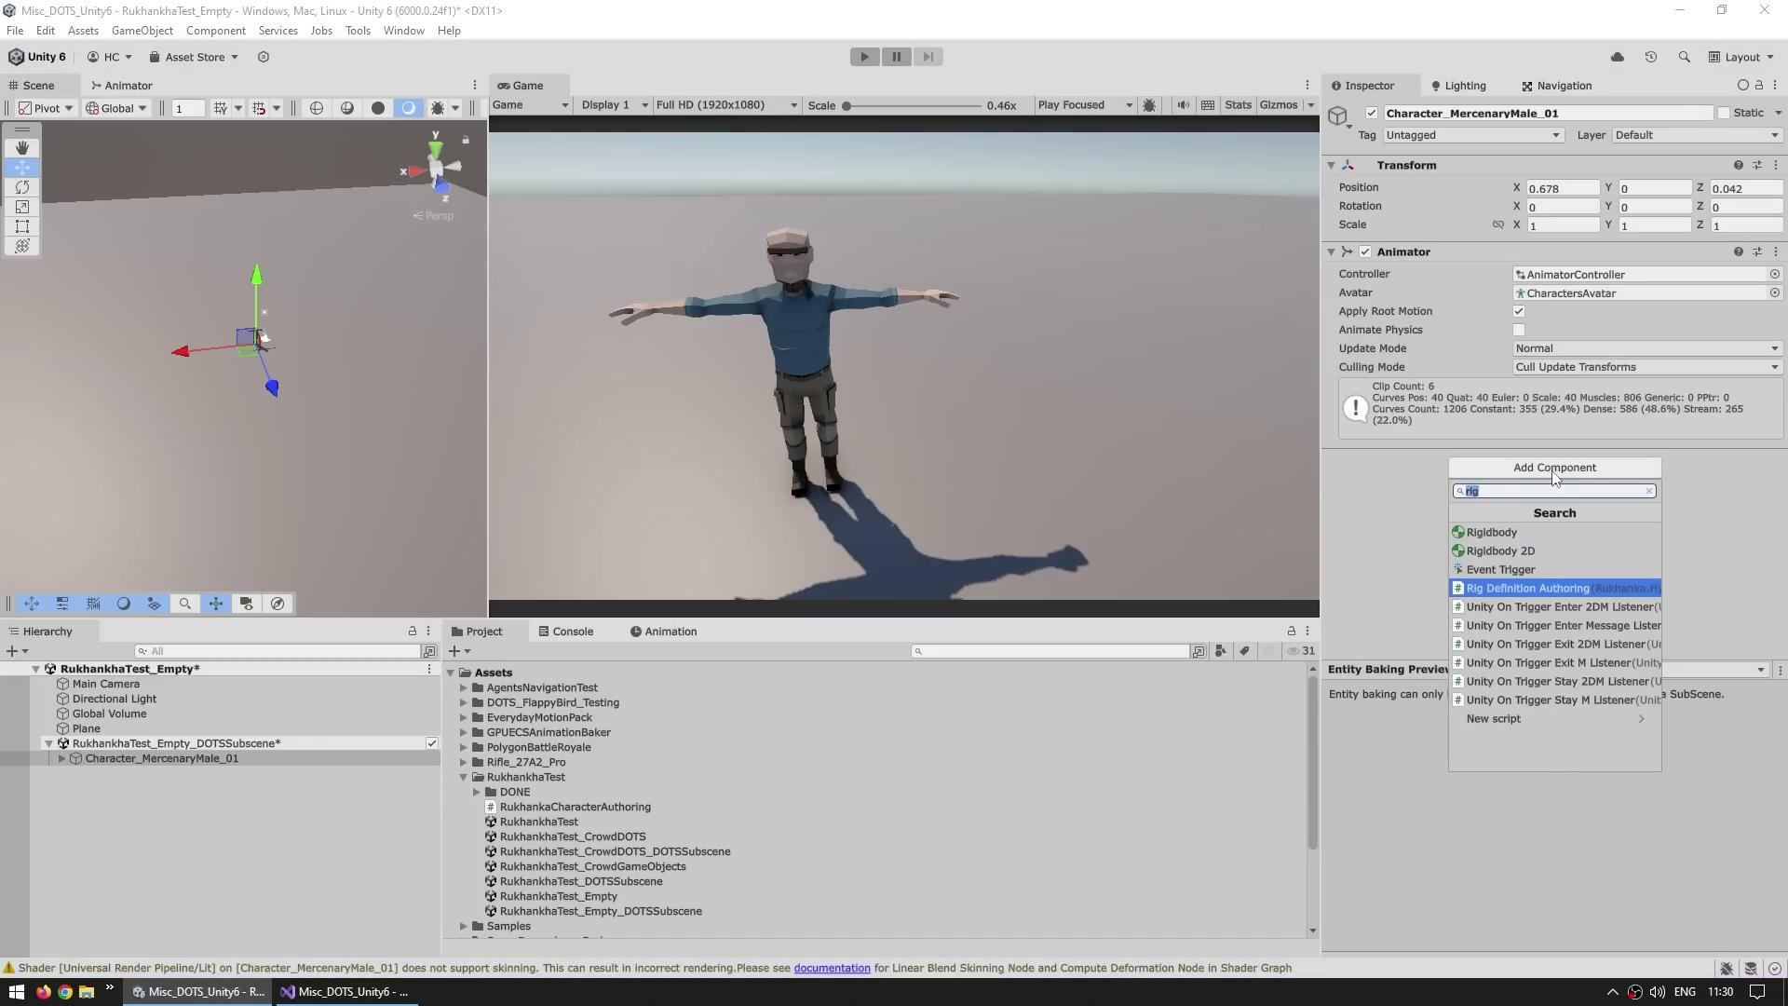
pyautogui.press('Return')
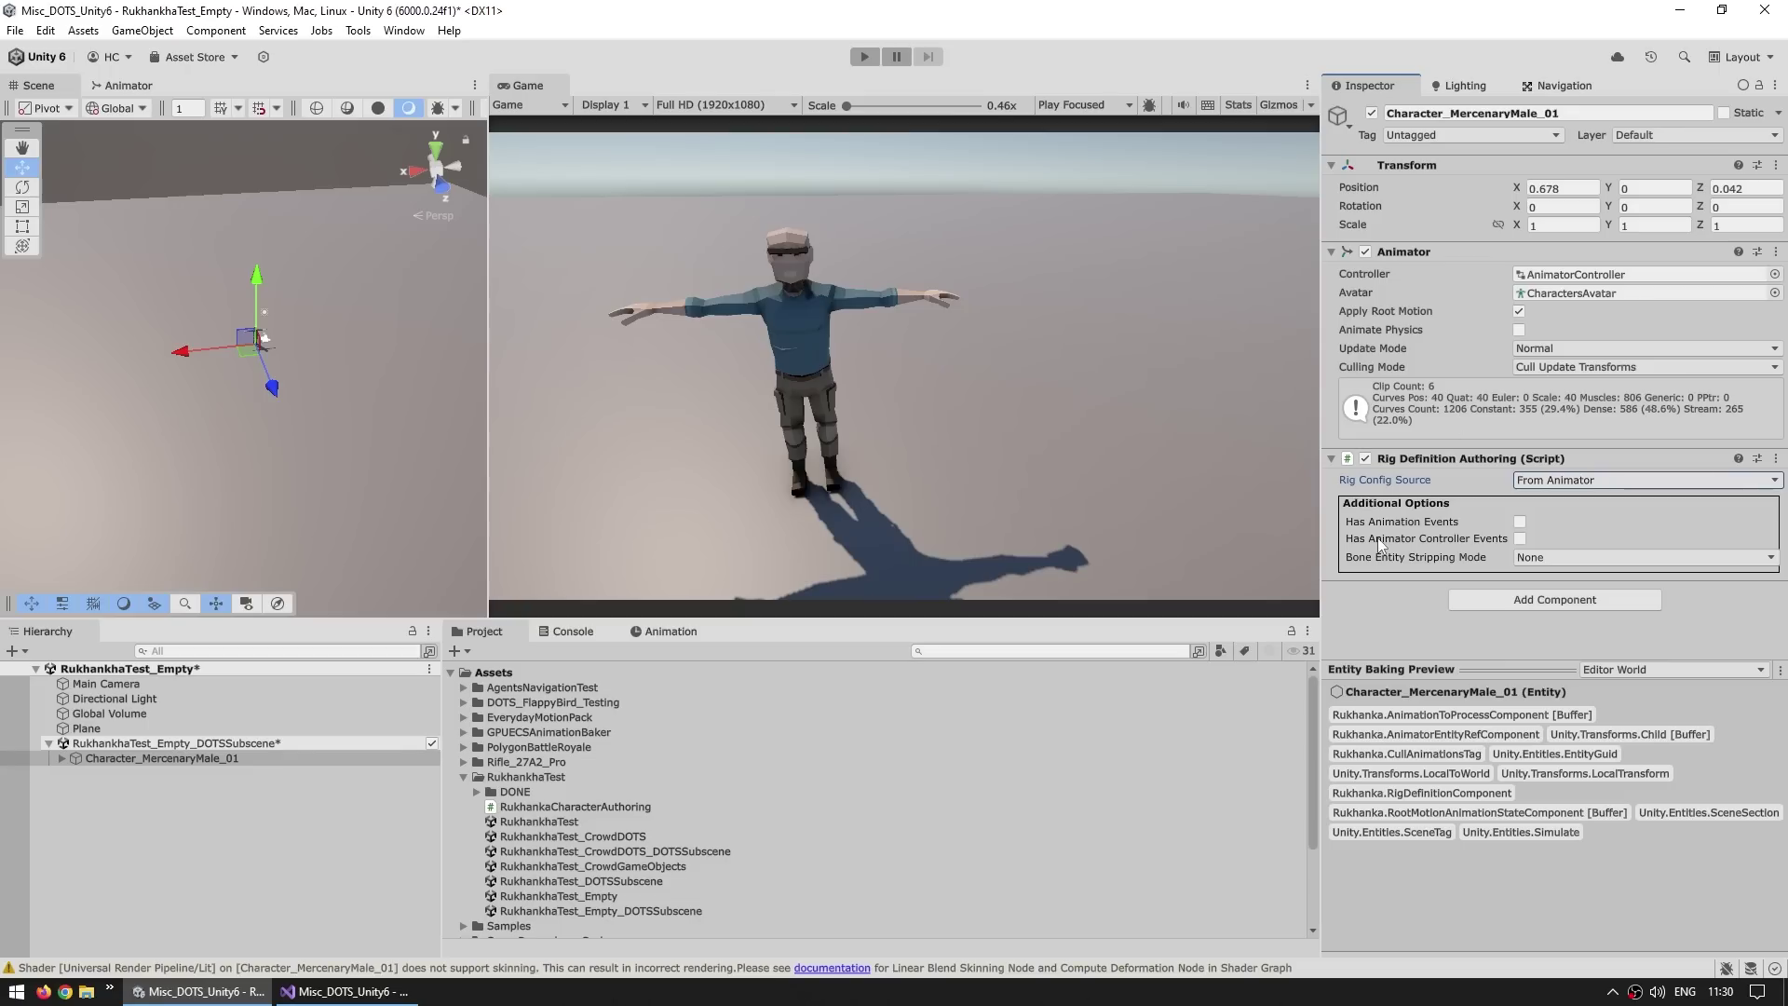
# Step: Create a URP Lit shader graph named DeformationShader in the RukhankaTest folder
pyautogui.rightClick(515, 777)
pyautogui.moveTo(605, 250)
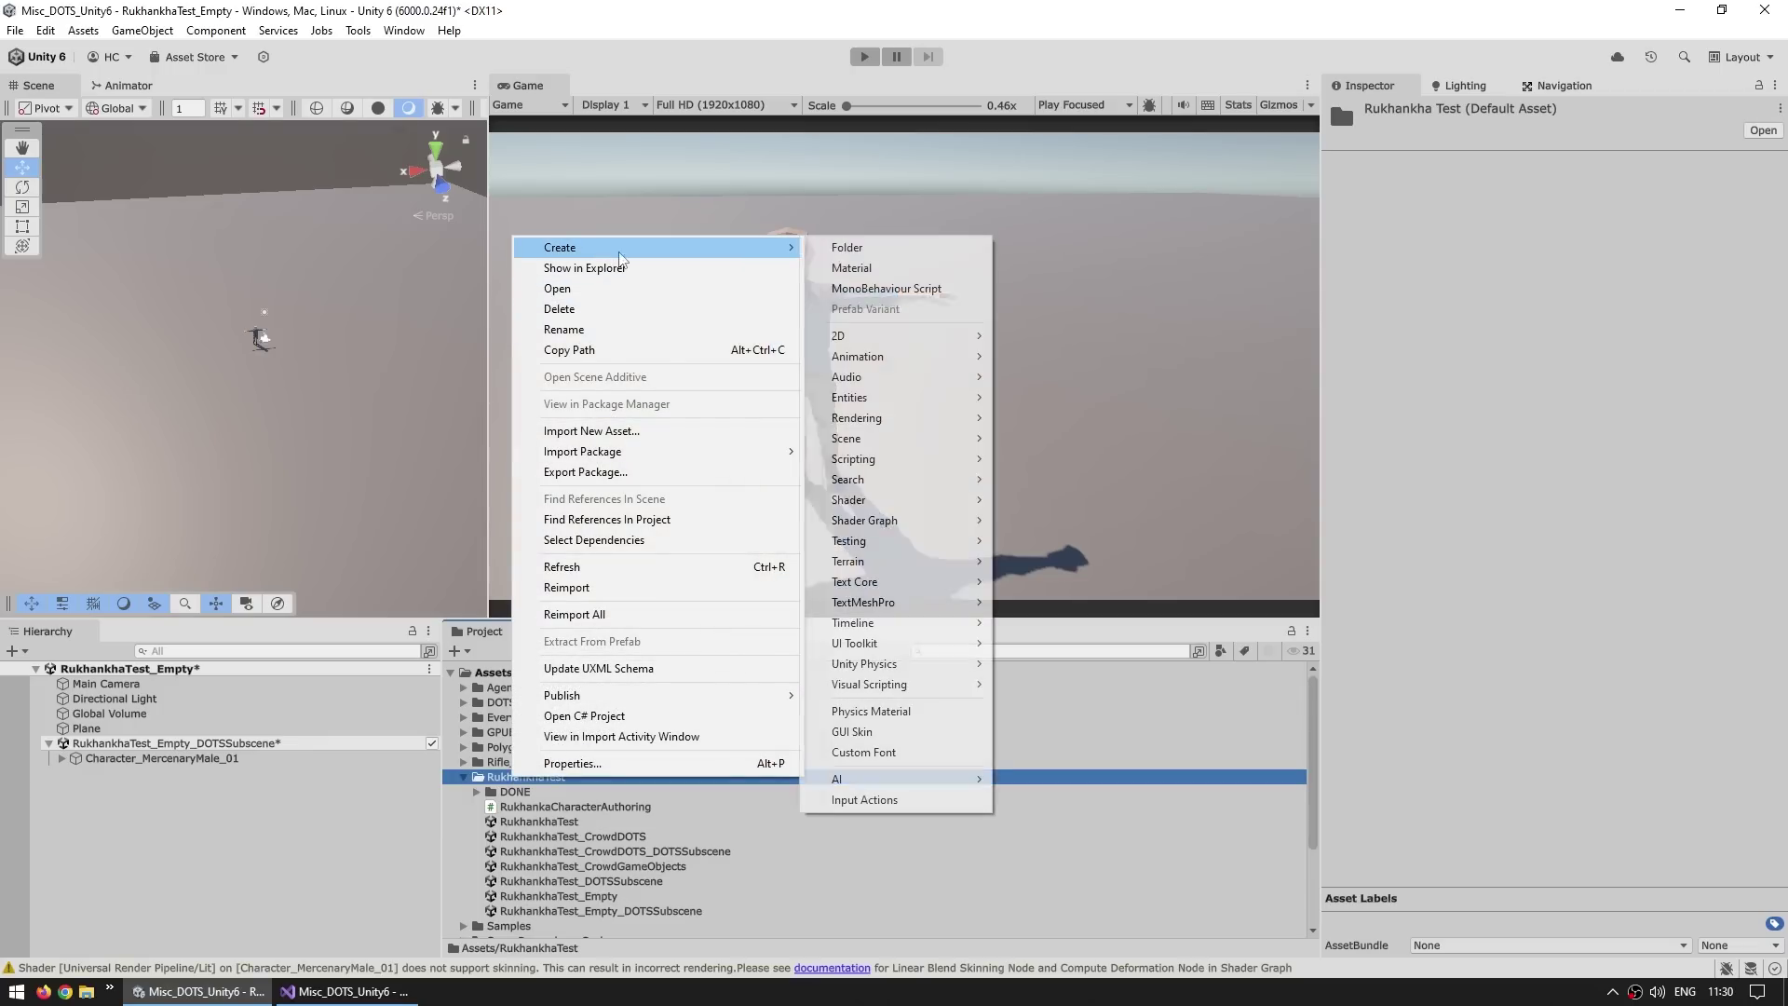
pyautogui.moveTo(864, 523)
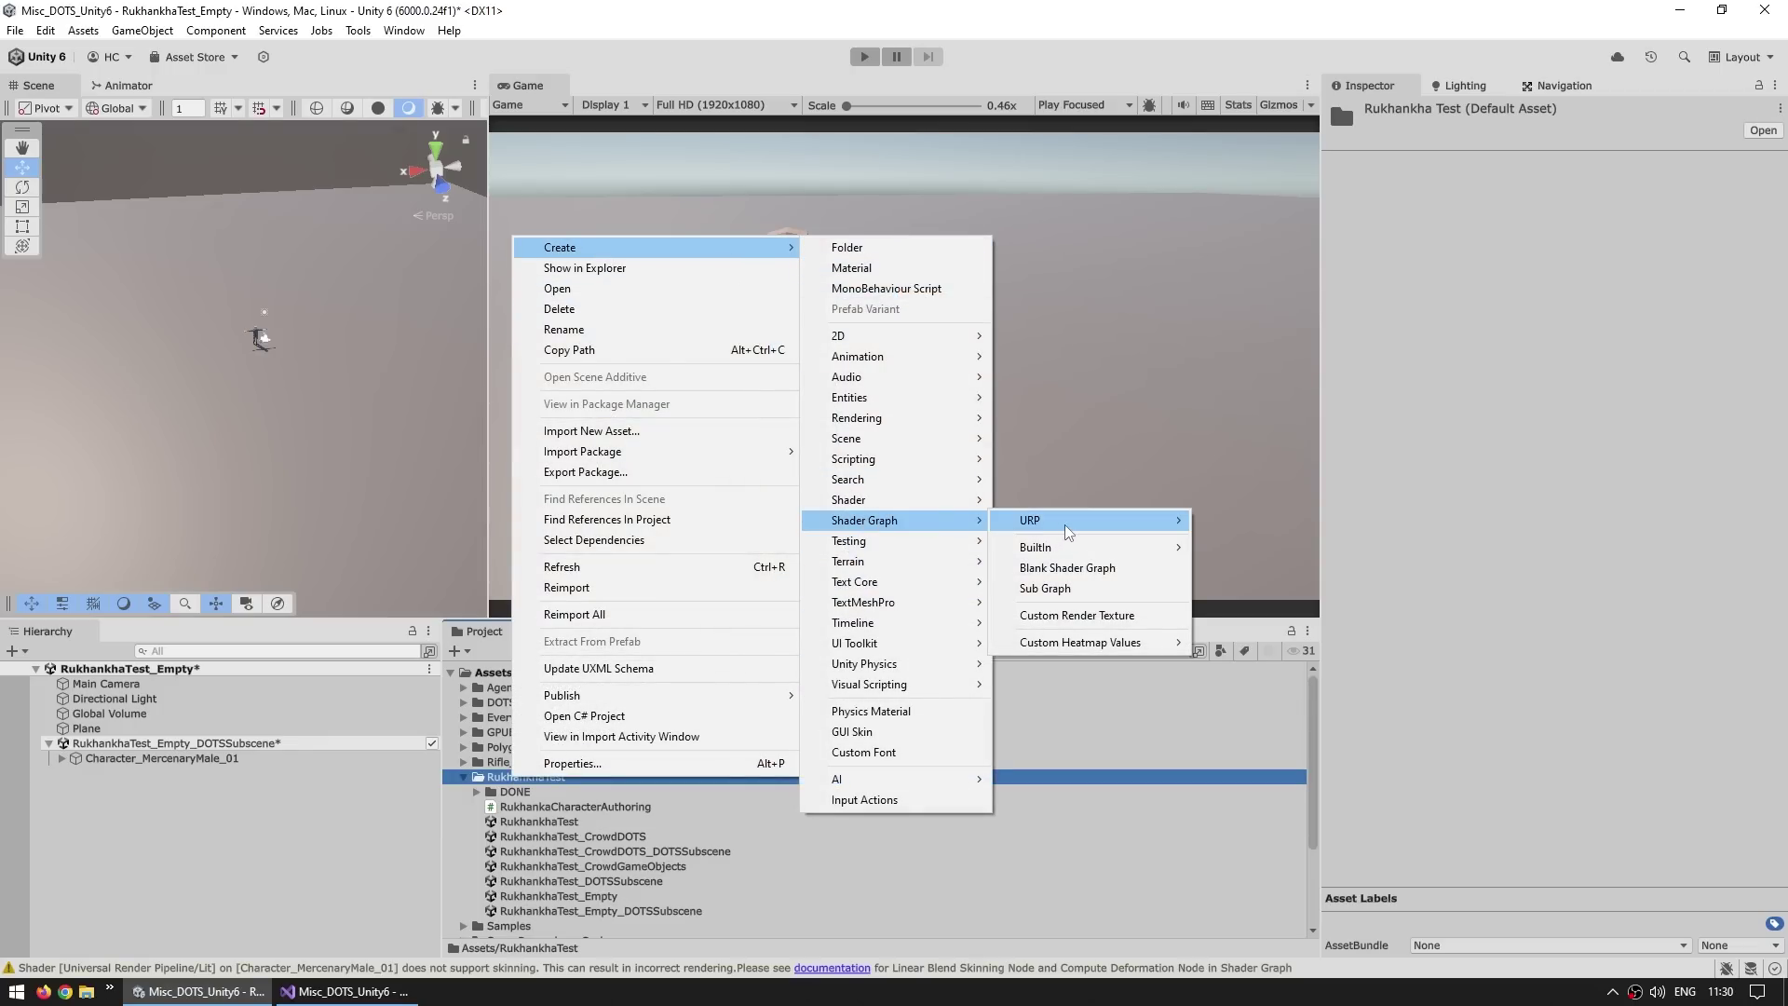
pyautogui.moveTo(1071, 529)
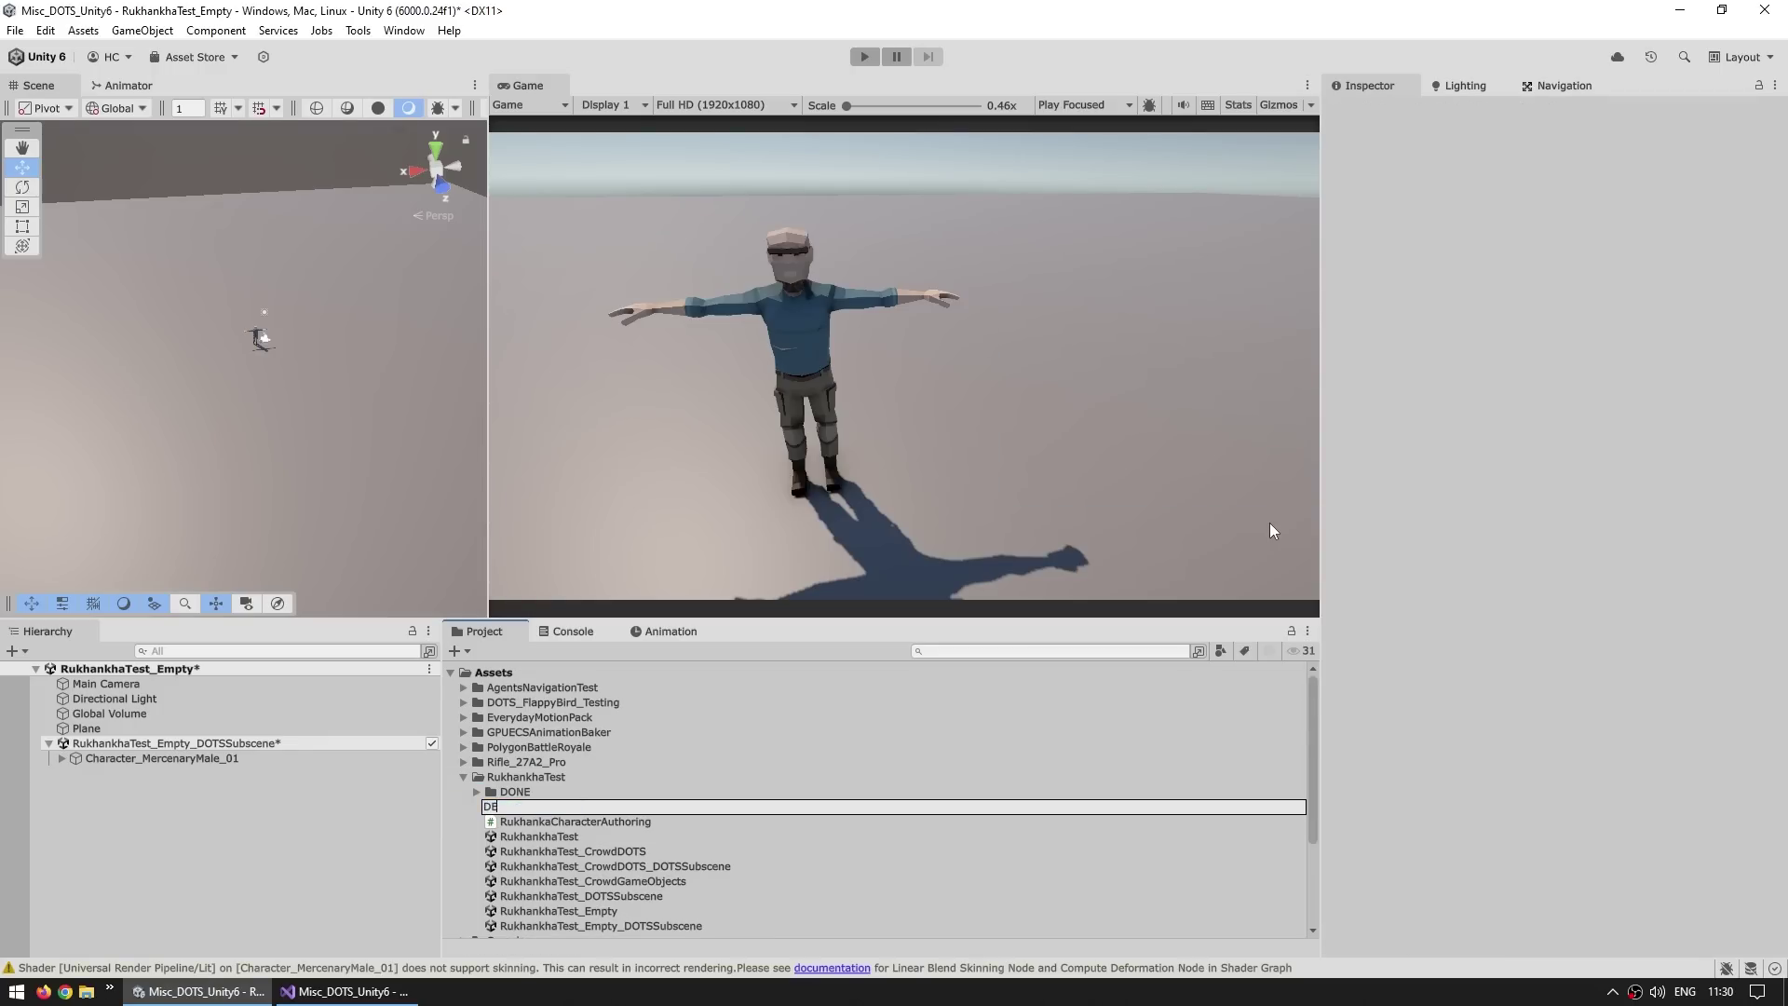
pyautogui.write('ader')
pyautogui.press('Return')
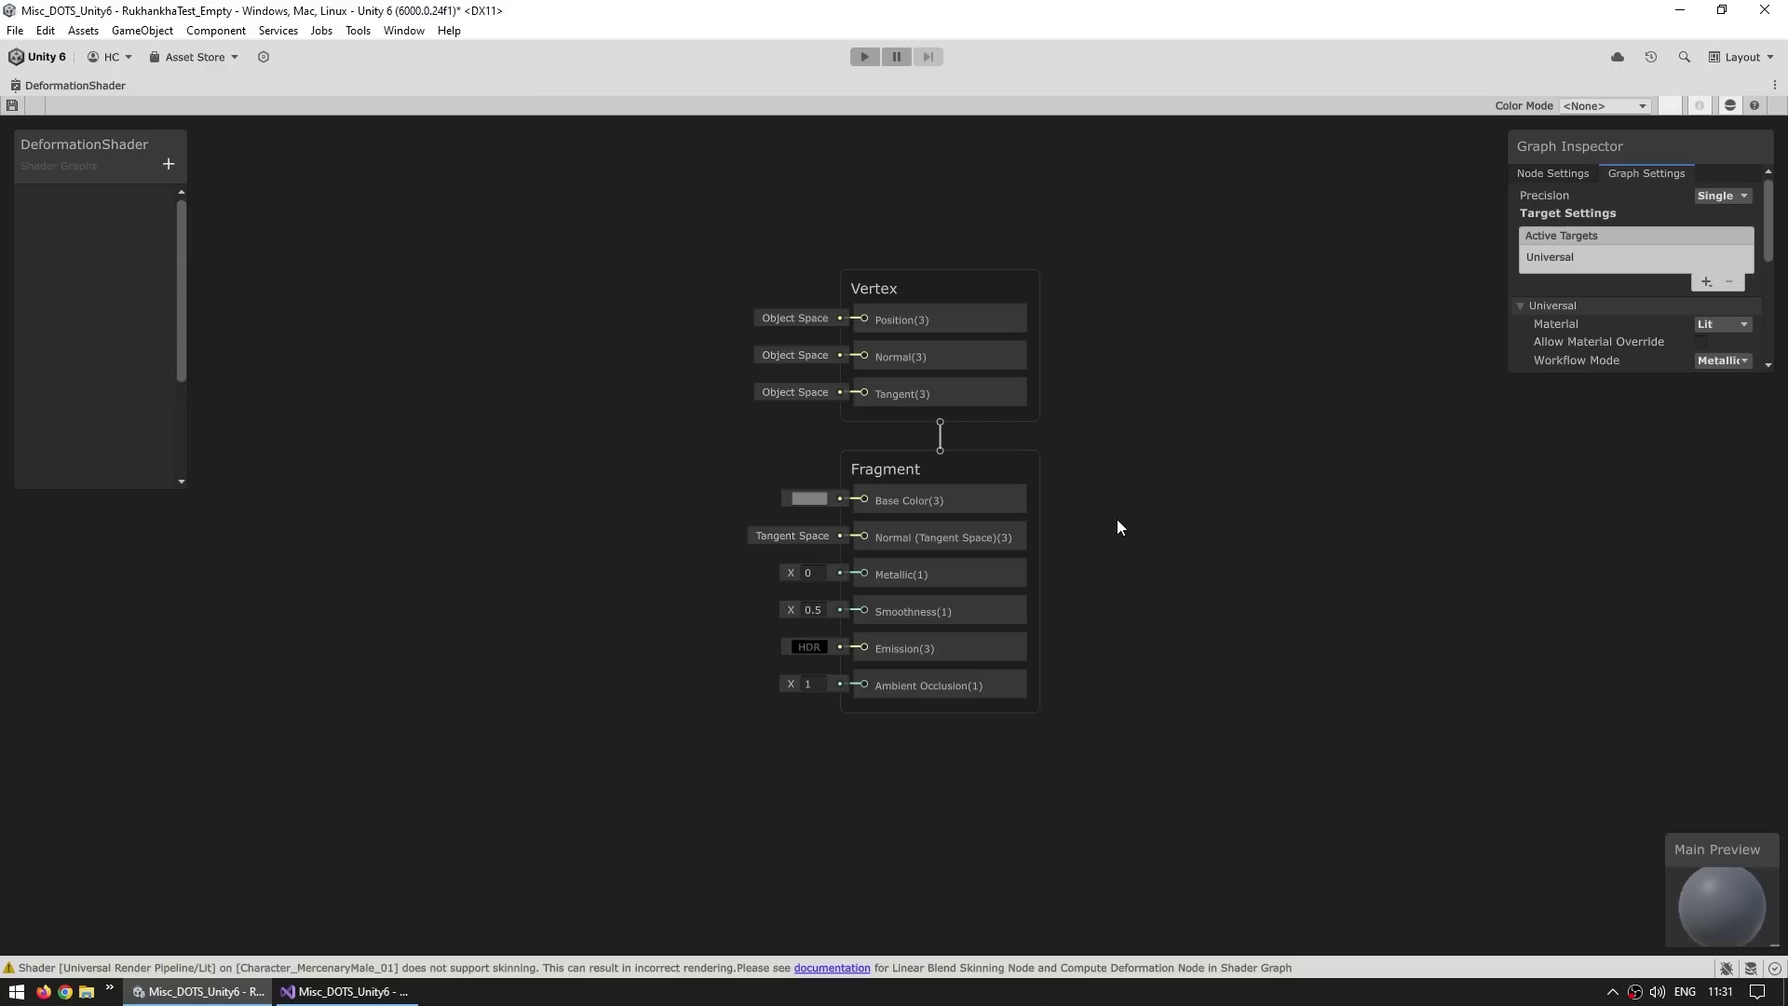
# Step: Add a Compute Deformation node wired to the vertex position, normal and tangent inputs
pyautogui.press('space')
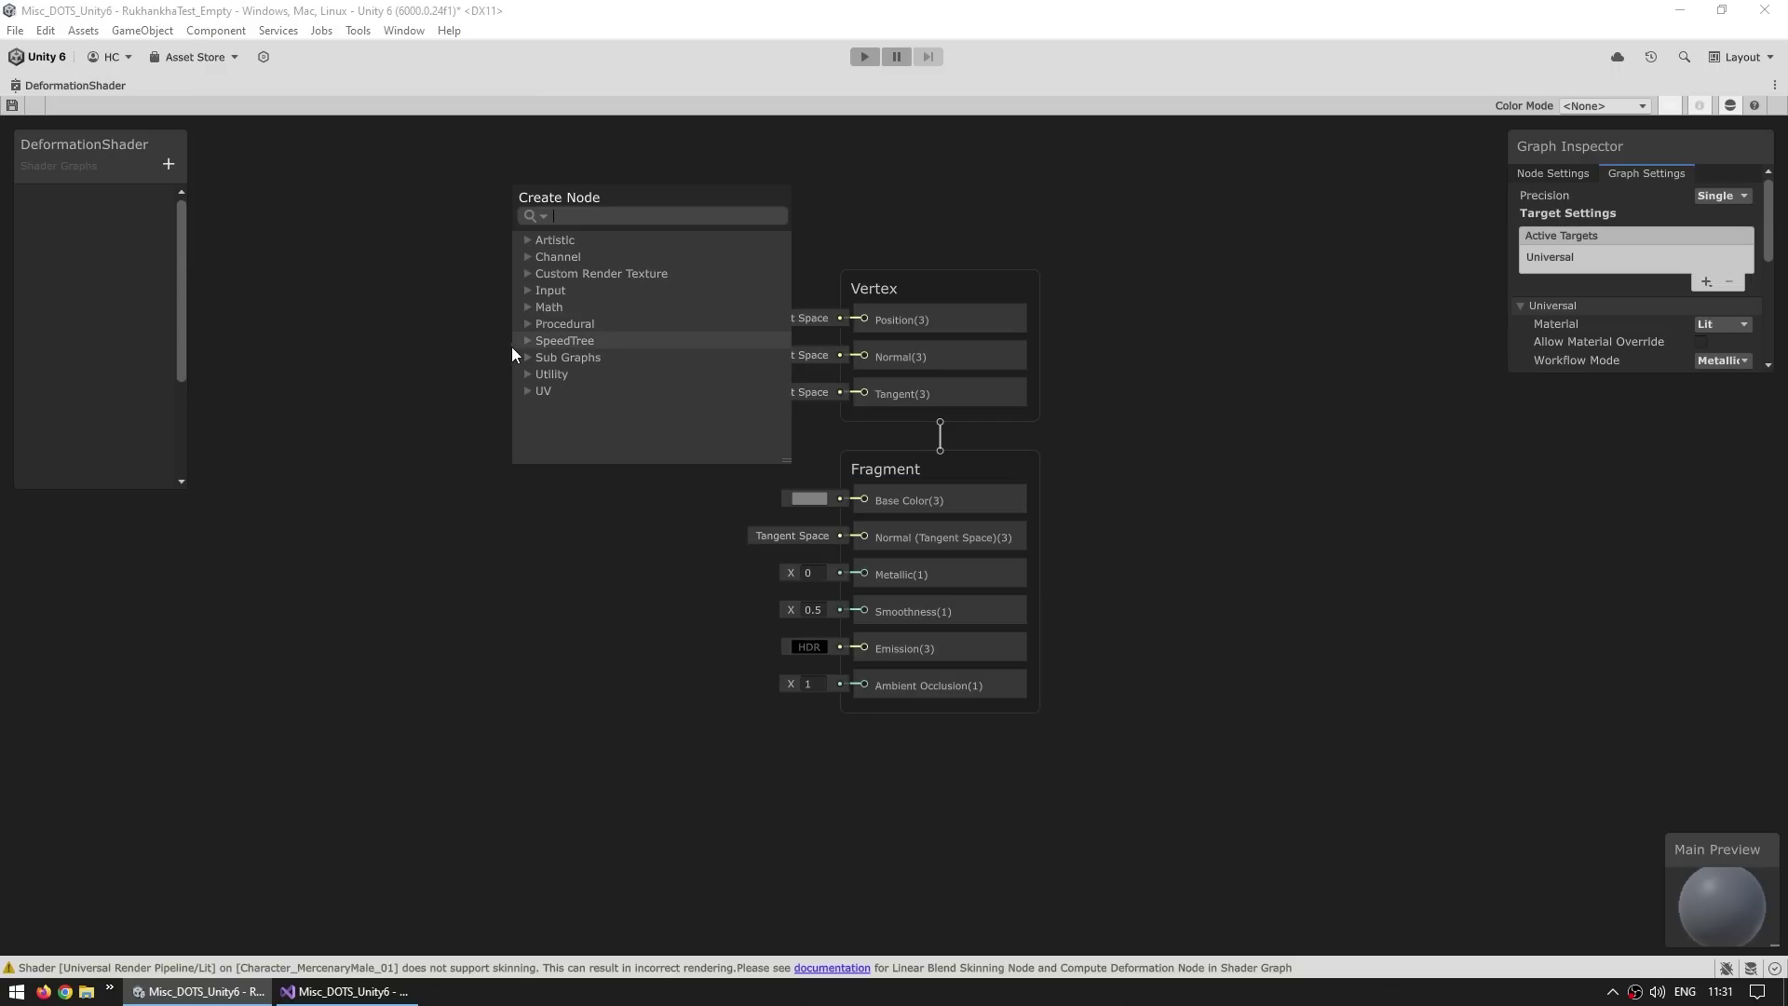
pyautogui.write('defor')
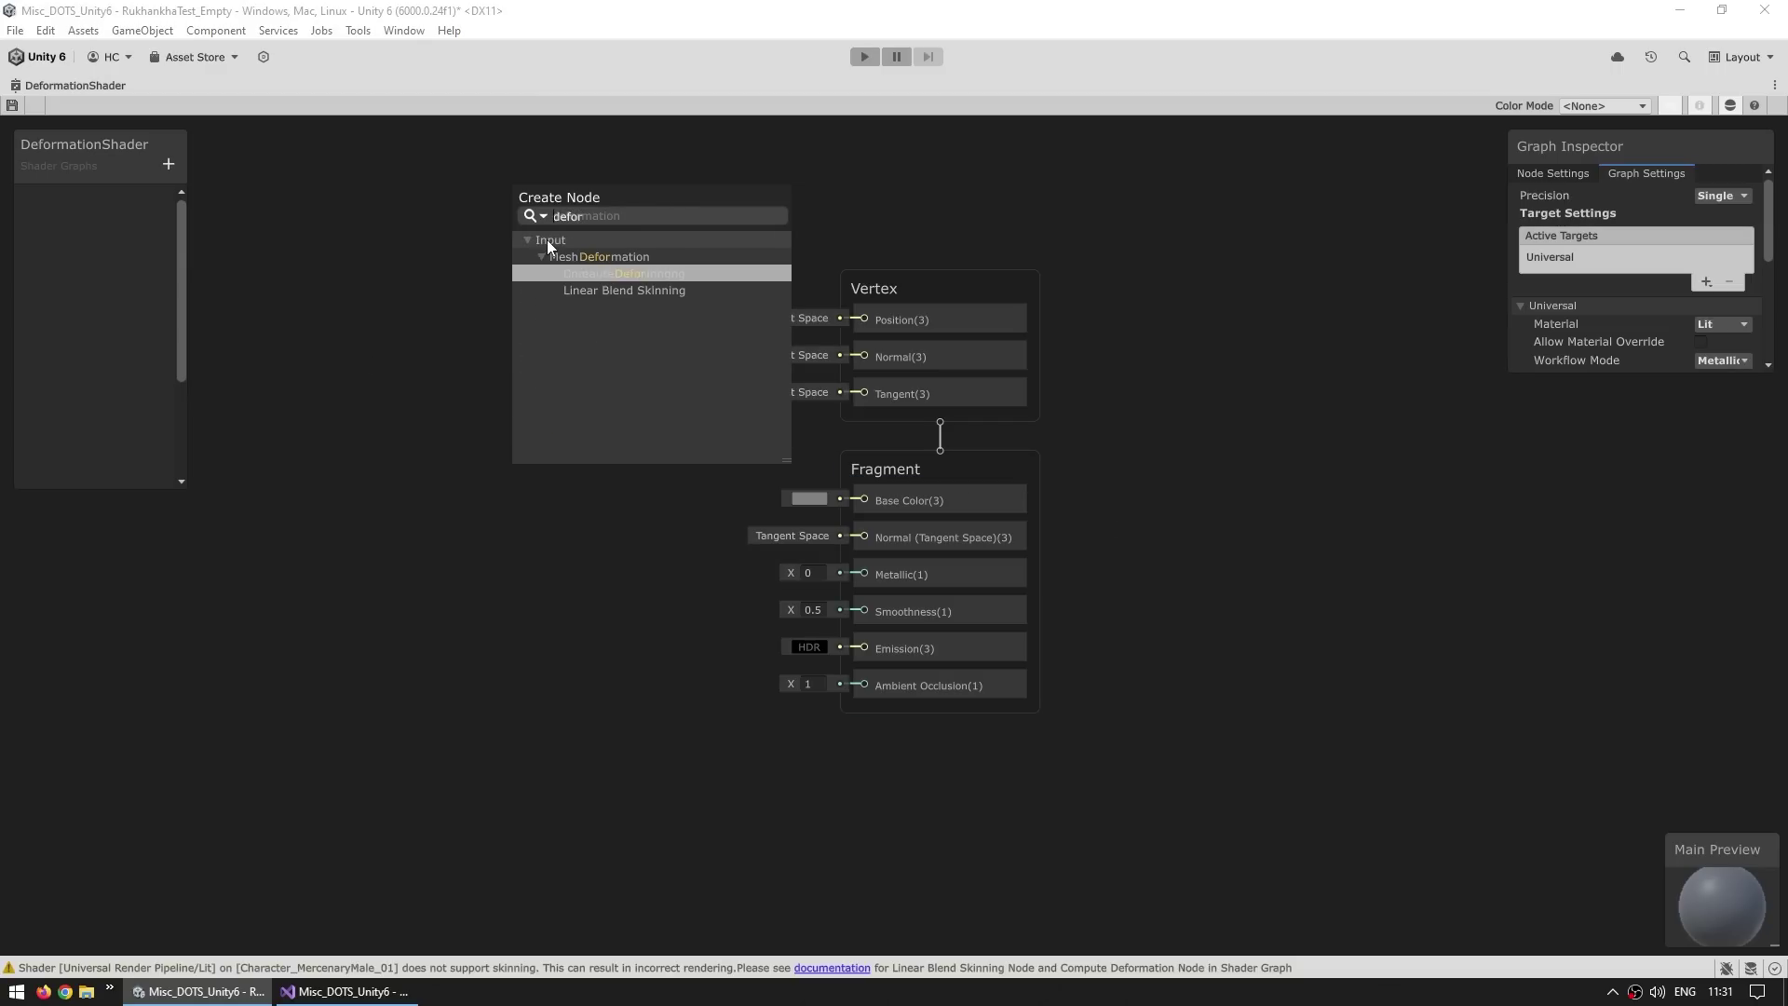
pyautogui.press('Return')
pyautogui.moveTo(585, 397)
pyautogui.mouseDown()
pyautogui.moveTo(585, 327)
pyautogui.moveTo(696, 349)
pyautogui.moveTo(864, 320)
pyautogui.mouseUp()
pyautogui.moveTo(651, 372)
pyautogui.mouseDown()
pyautogui.moveTo(864, 356)
pyautogui.moveTo(655, 395)
pyautogui.moveTo(864, 393)
pyautogui.mouseUp()
pyautogui.click(617, 516)
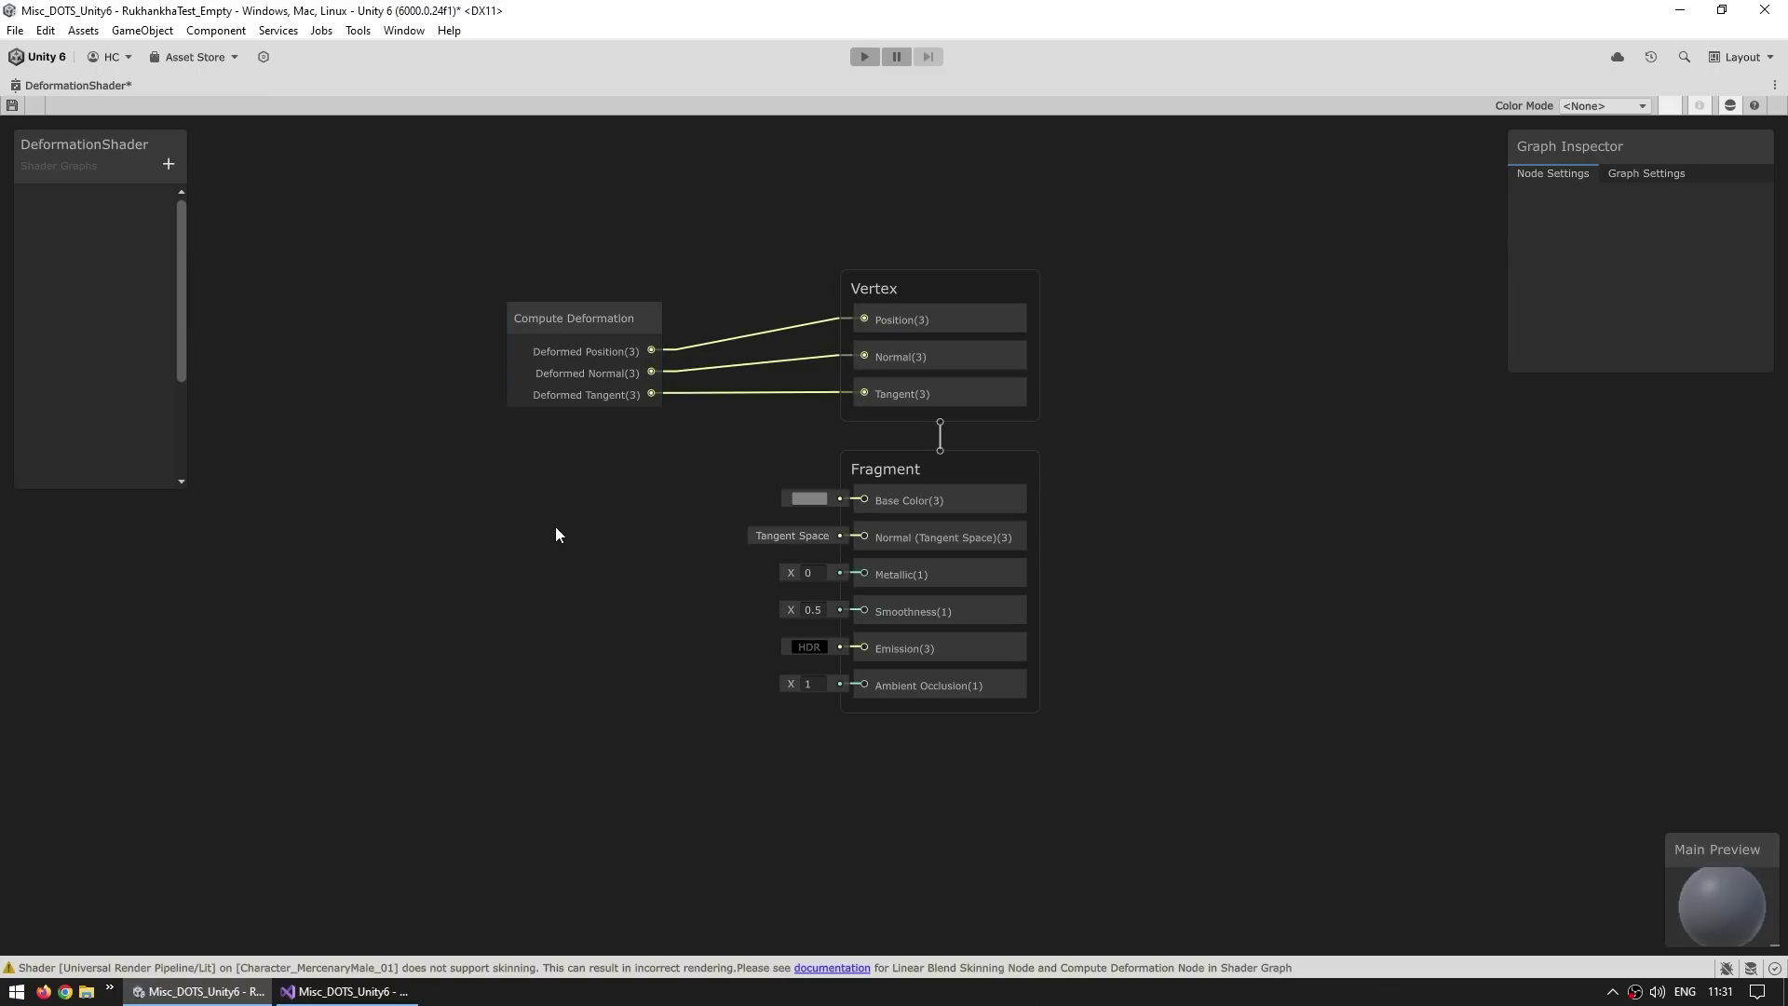
# Step: Add a Sample Texture 2D fed by a MainTex Texture2D property into Base Color
pyautogui.press('space')
pyautogui.write('sampl')
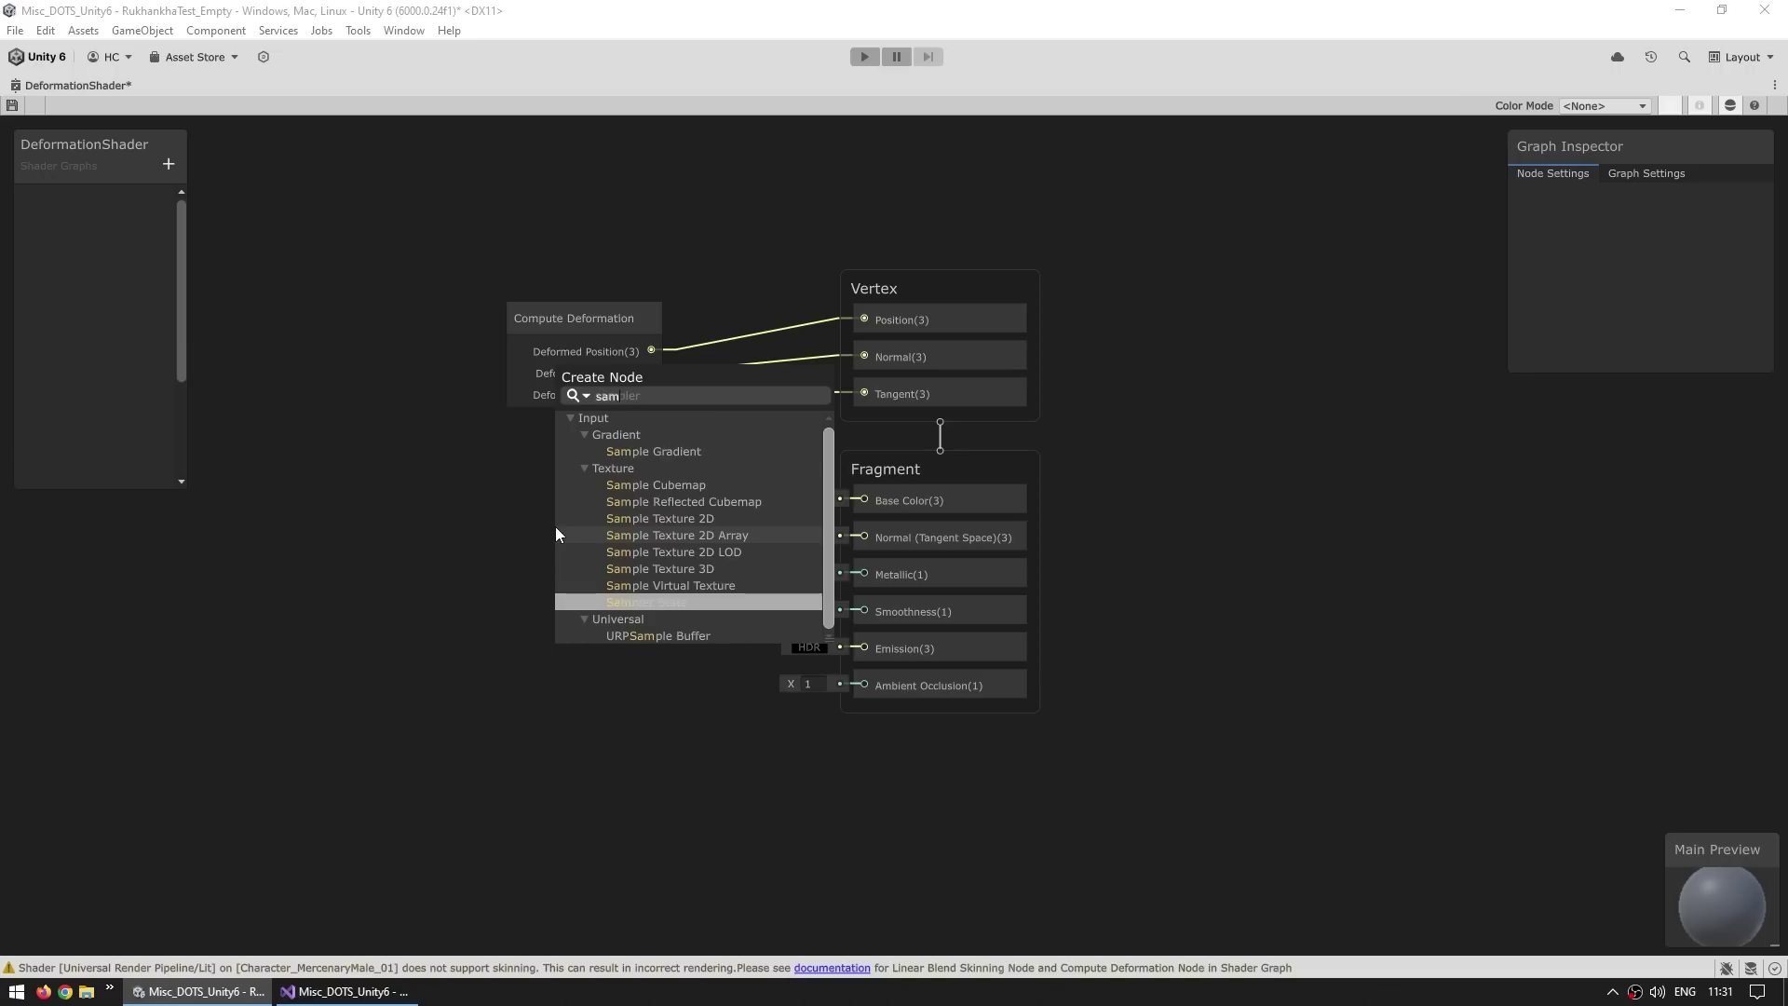
pyautogui.click(558, 519)
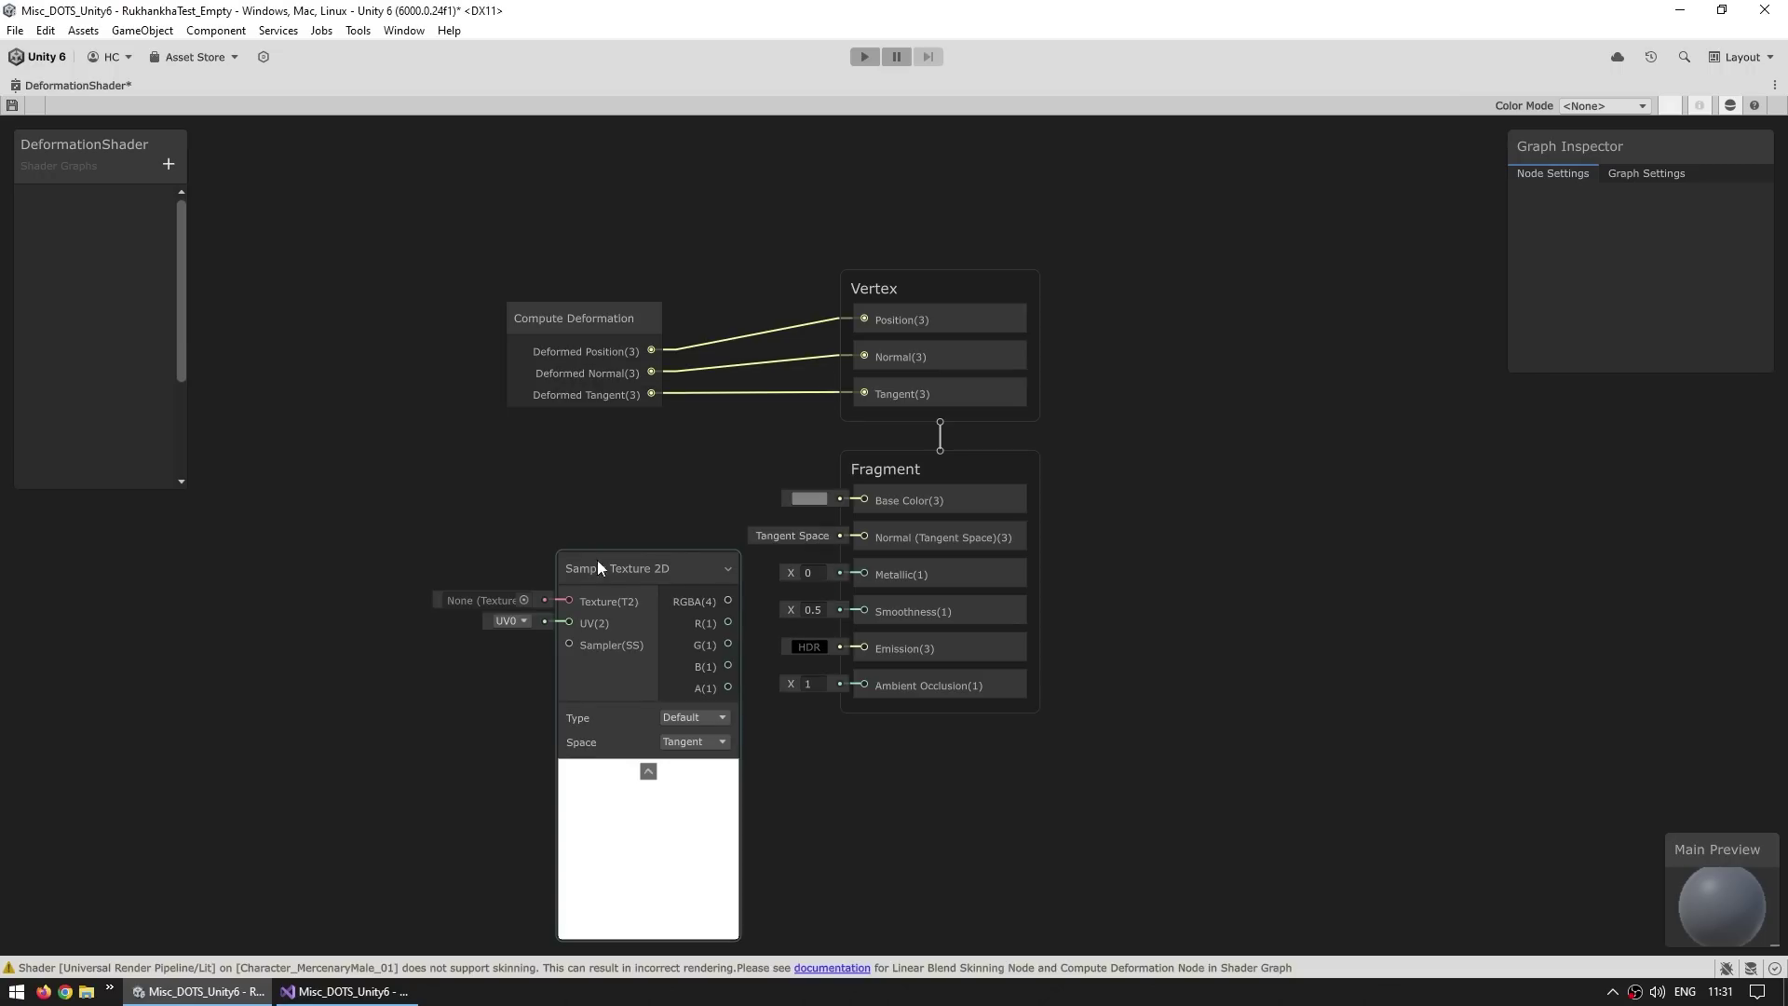
pyautogui.moveTo(636, 569); pyautogui.dragTo(612, 498)
pyautogui.click(161, 176)
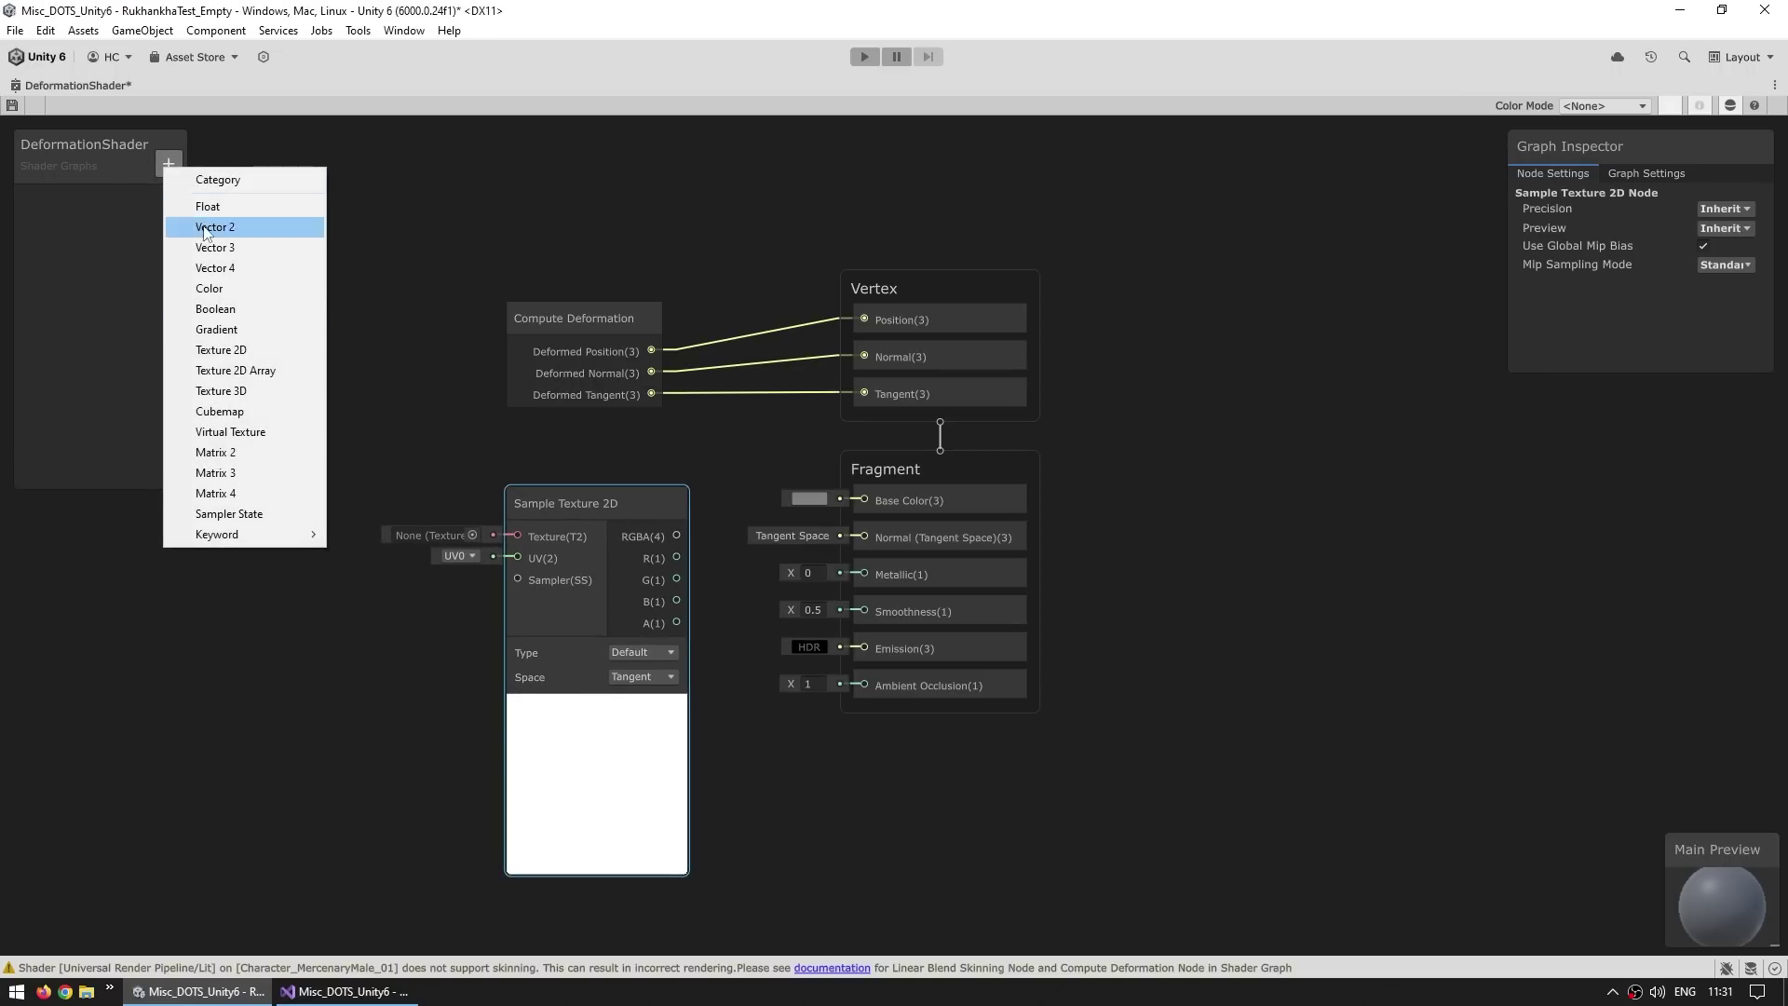
pyautogui.click(231, 352)
pyautogui.write('MainTex')
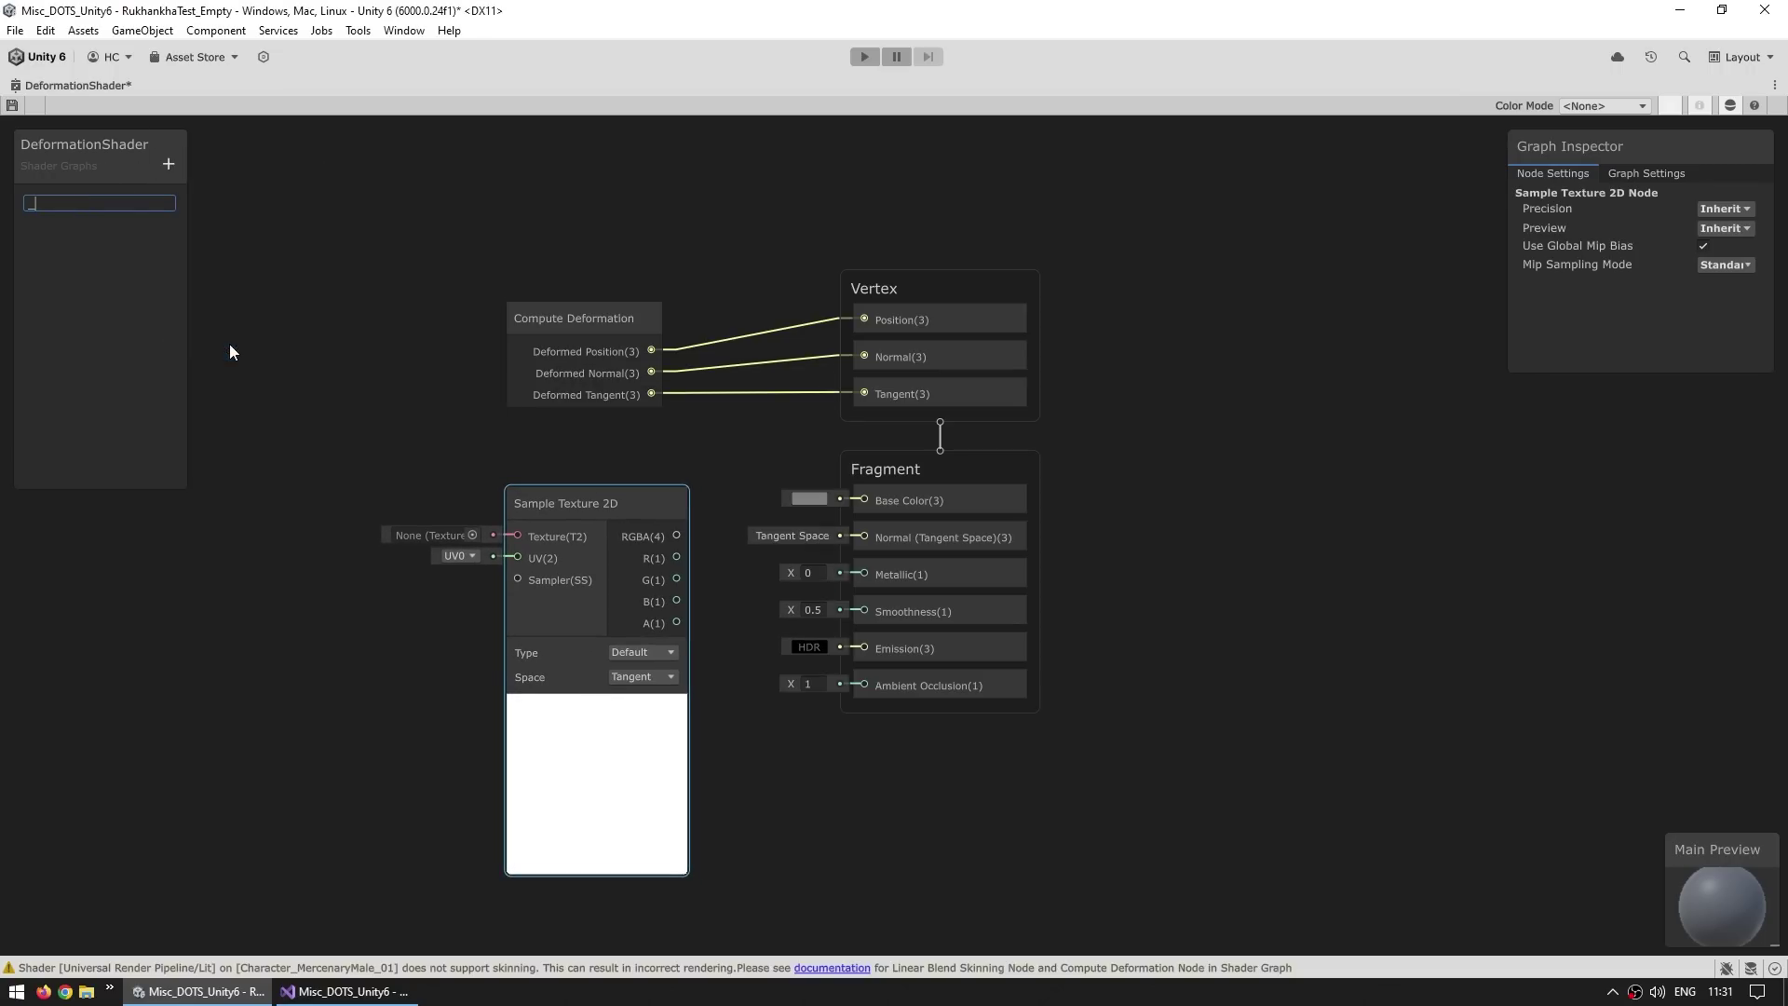
pyautogui.press('Return')
pyautogui.moveTo(59, 198); pyautogui.dragTo(517, 537)
pyautogui.moveTo(677, 536); pyautogui.dragTo(864, 500)
pyautogui.click(723, 439)
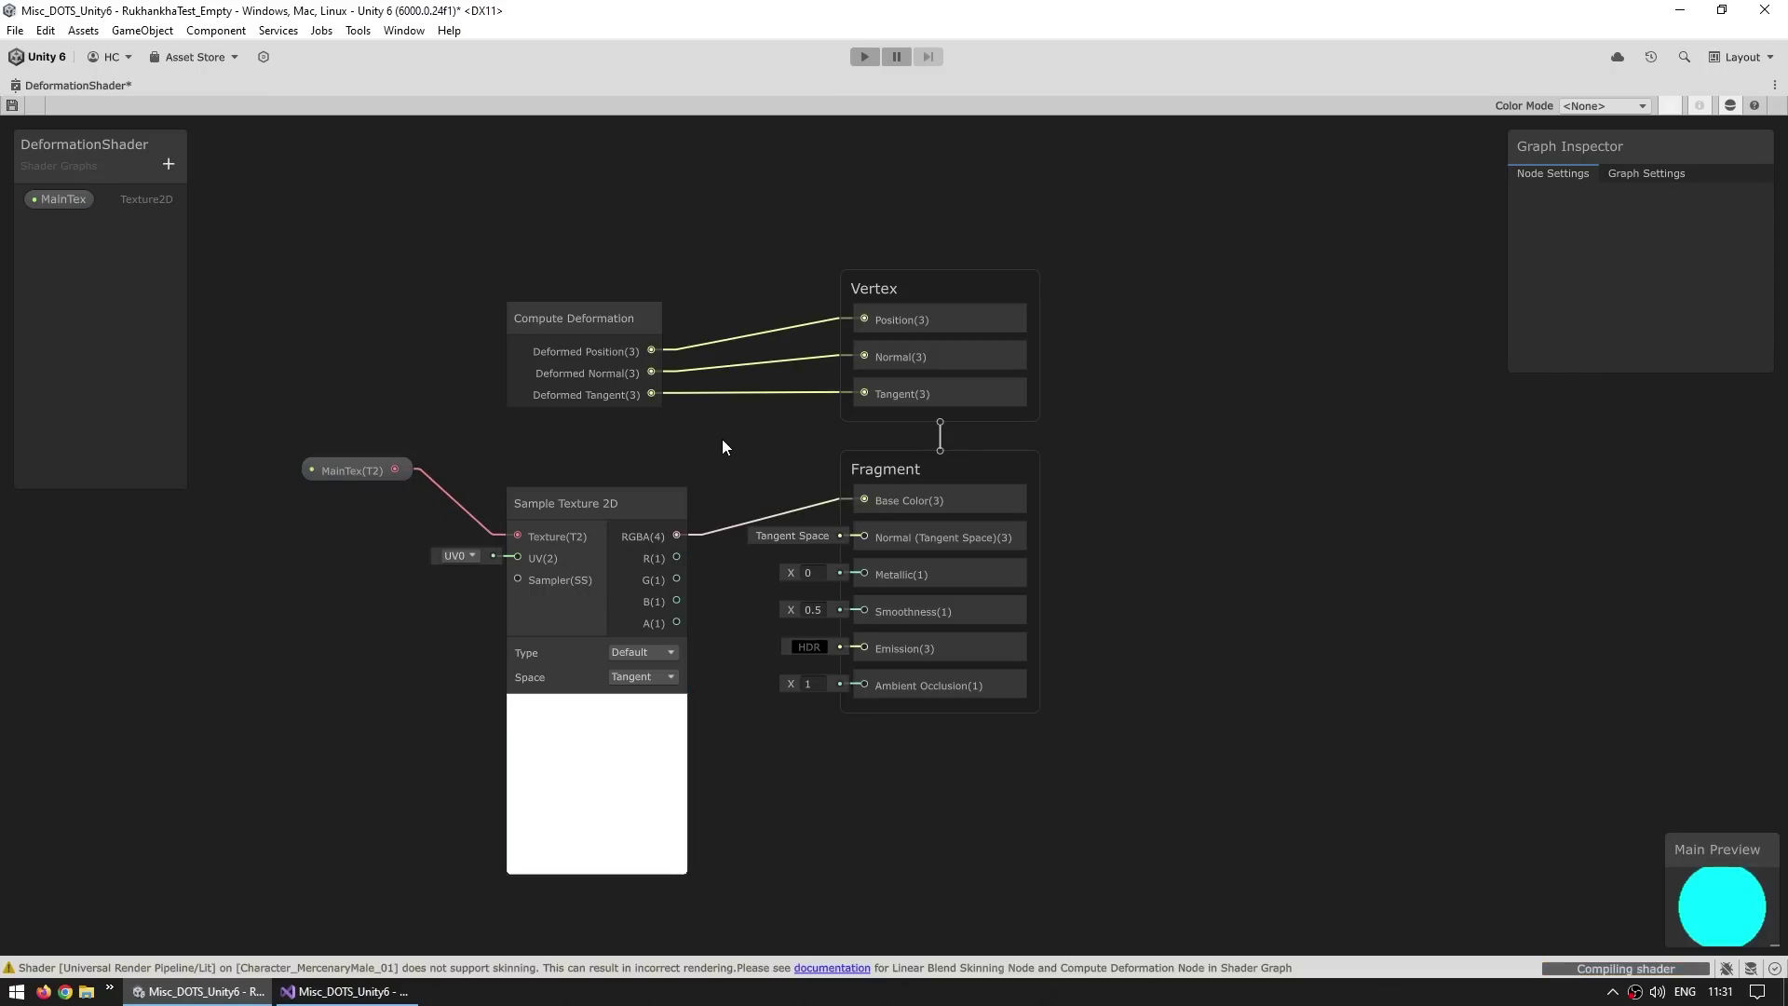
pyautogui.moveTo(742, 246); pyautogui.dragTo(456, 434)
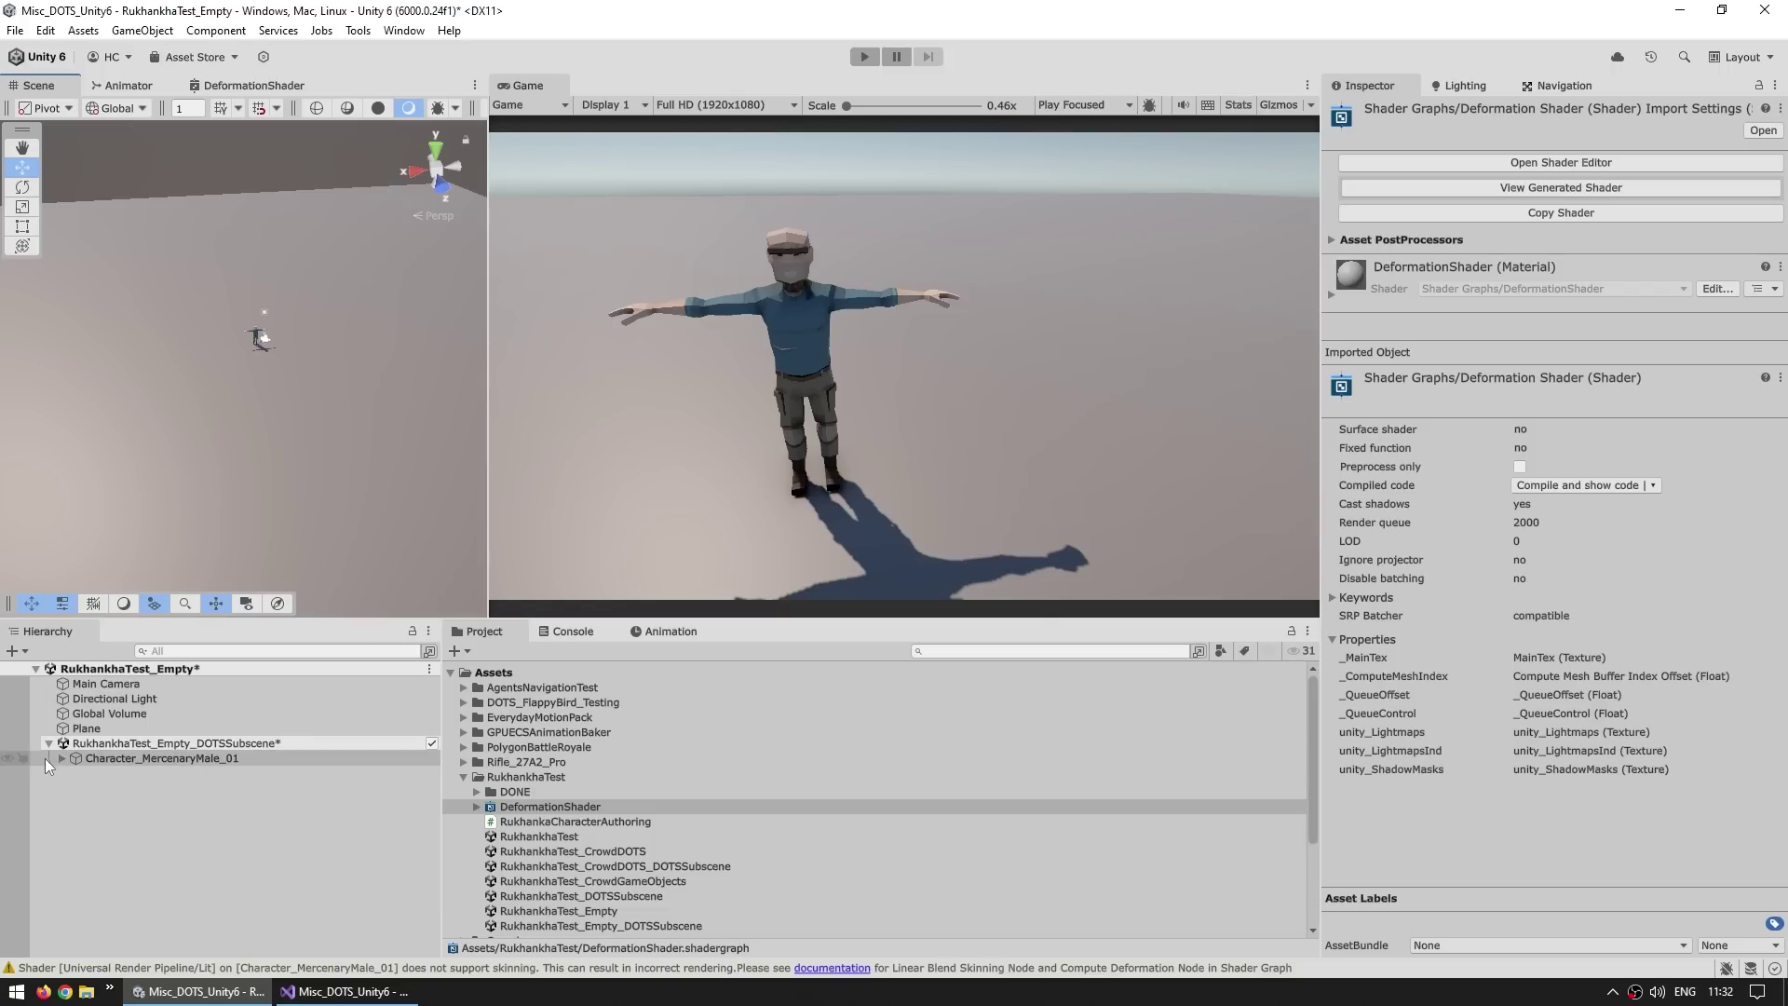
# Step: Switch the skinned mesh's PolygonBattleRoyale_01_A 1 material to Shader Graphs/DeformationShader
pyautogui.click(54, 763)
pyautogui.click(59, 760)
pyautogui.click(128, 773)
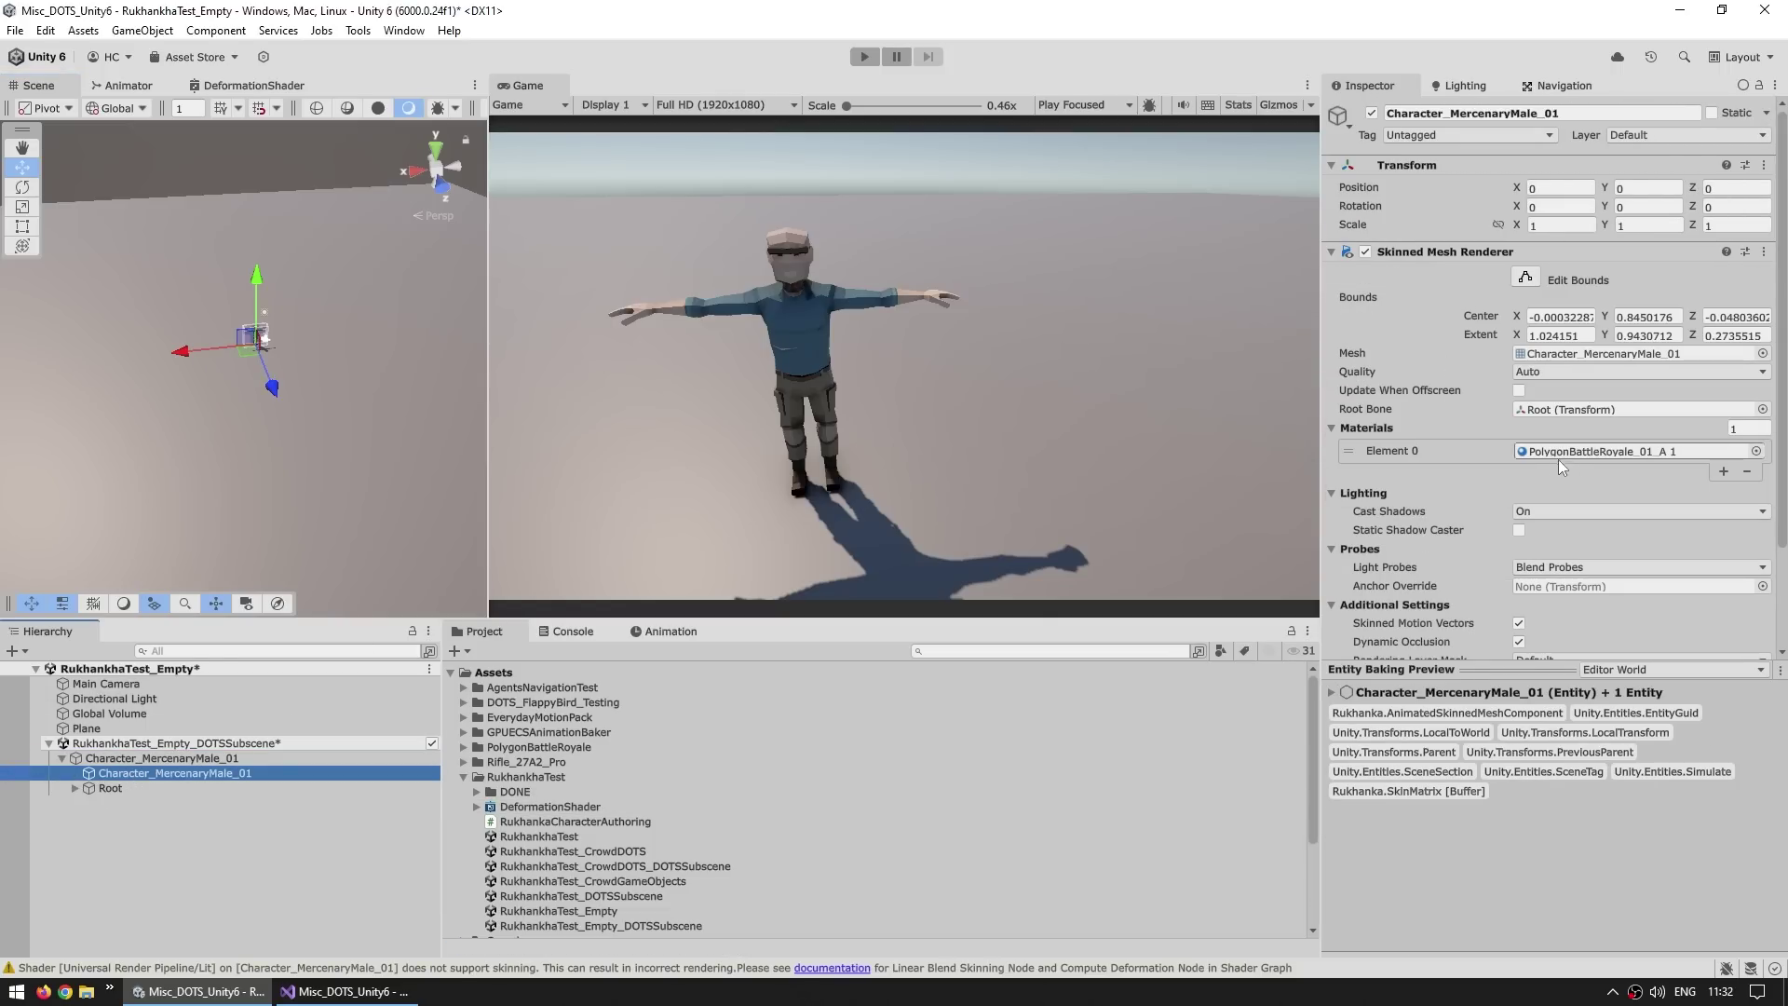
pyautogui.click(1384, 669)
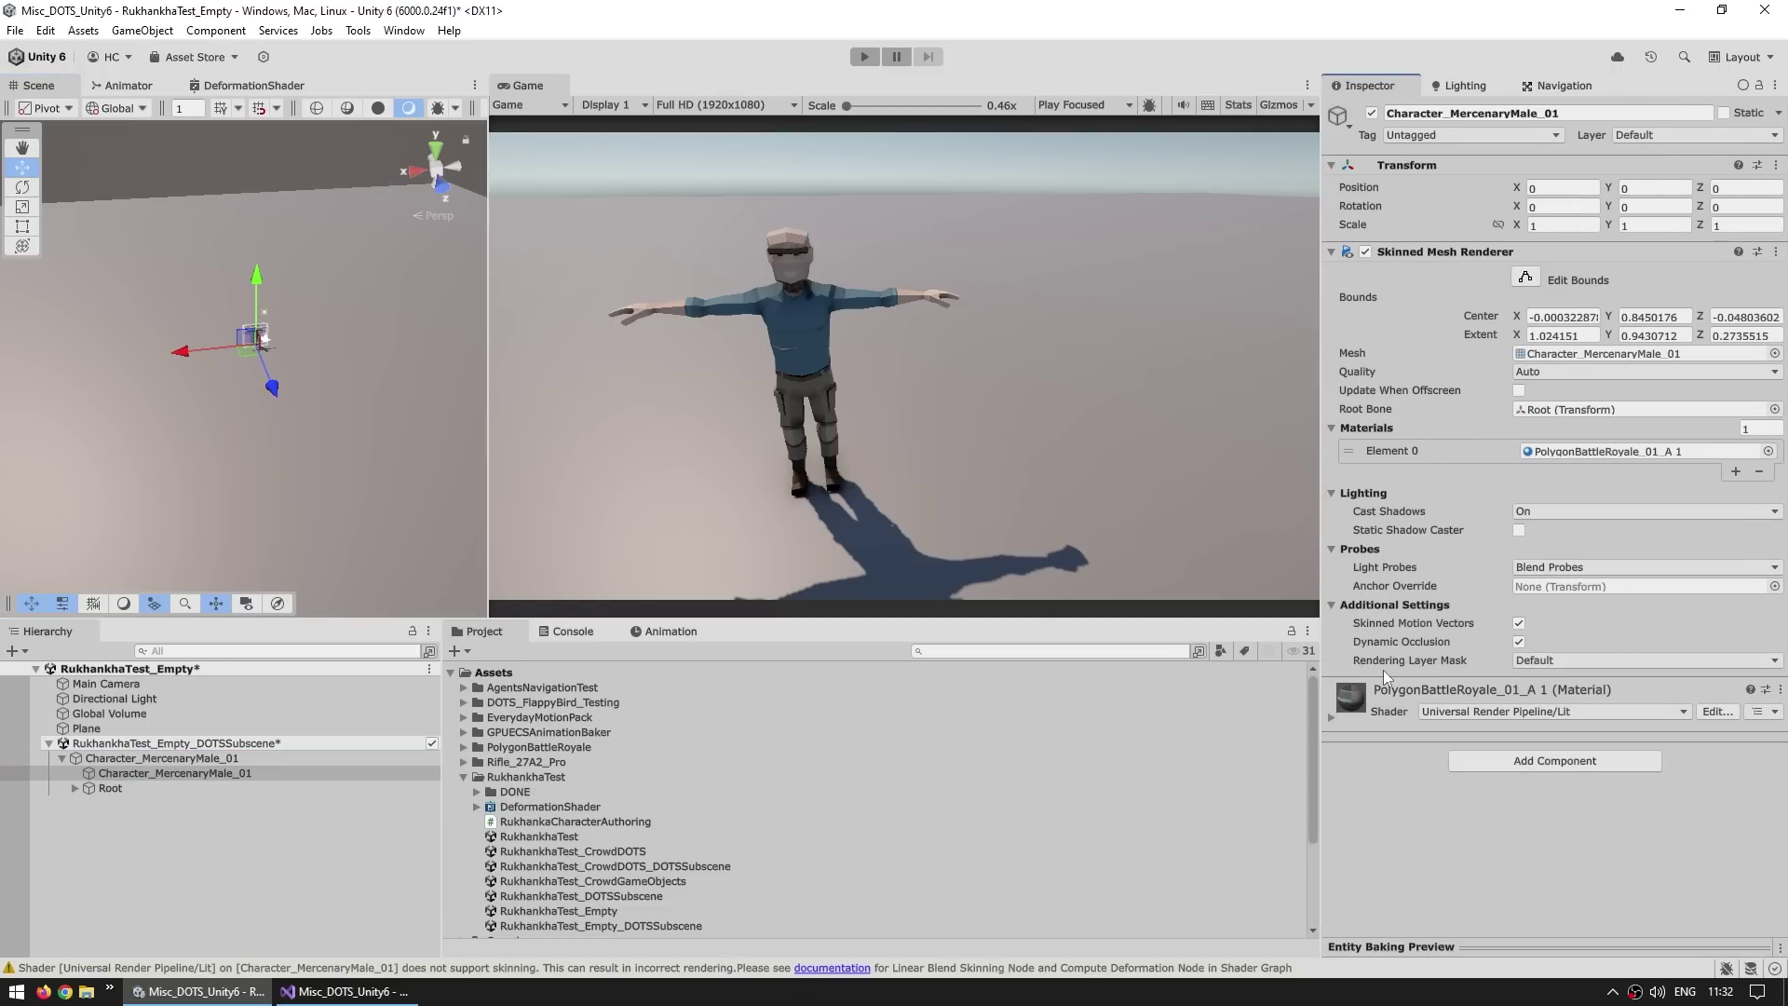
pyautogui.click(1399, 700)
pyautogui.click(1529, 715)
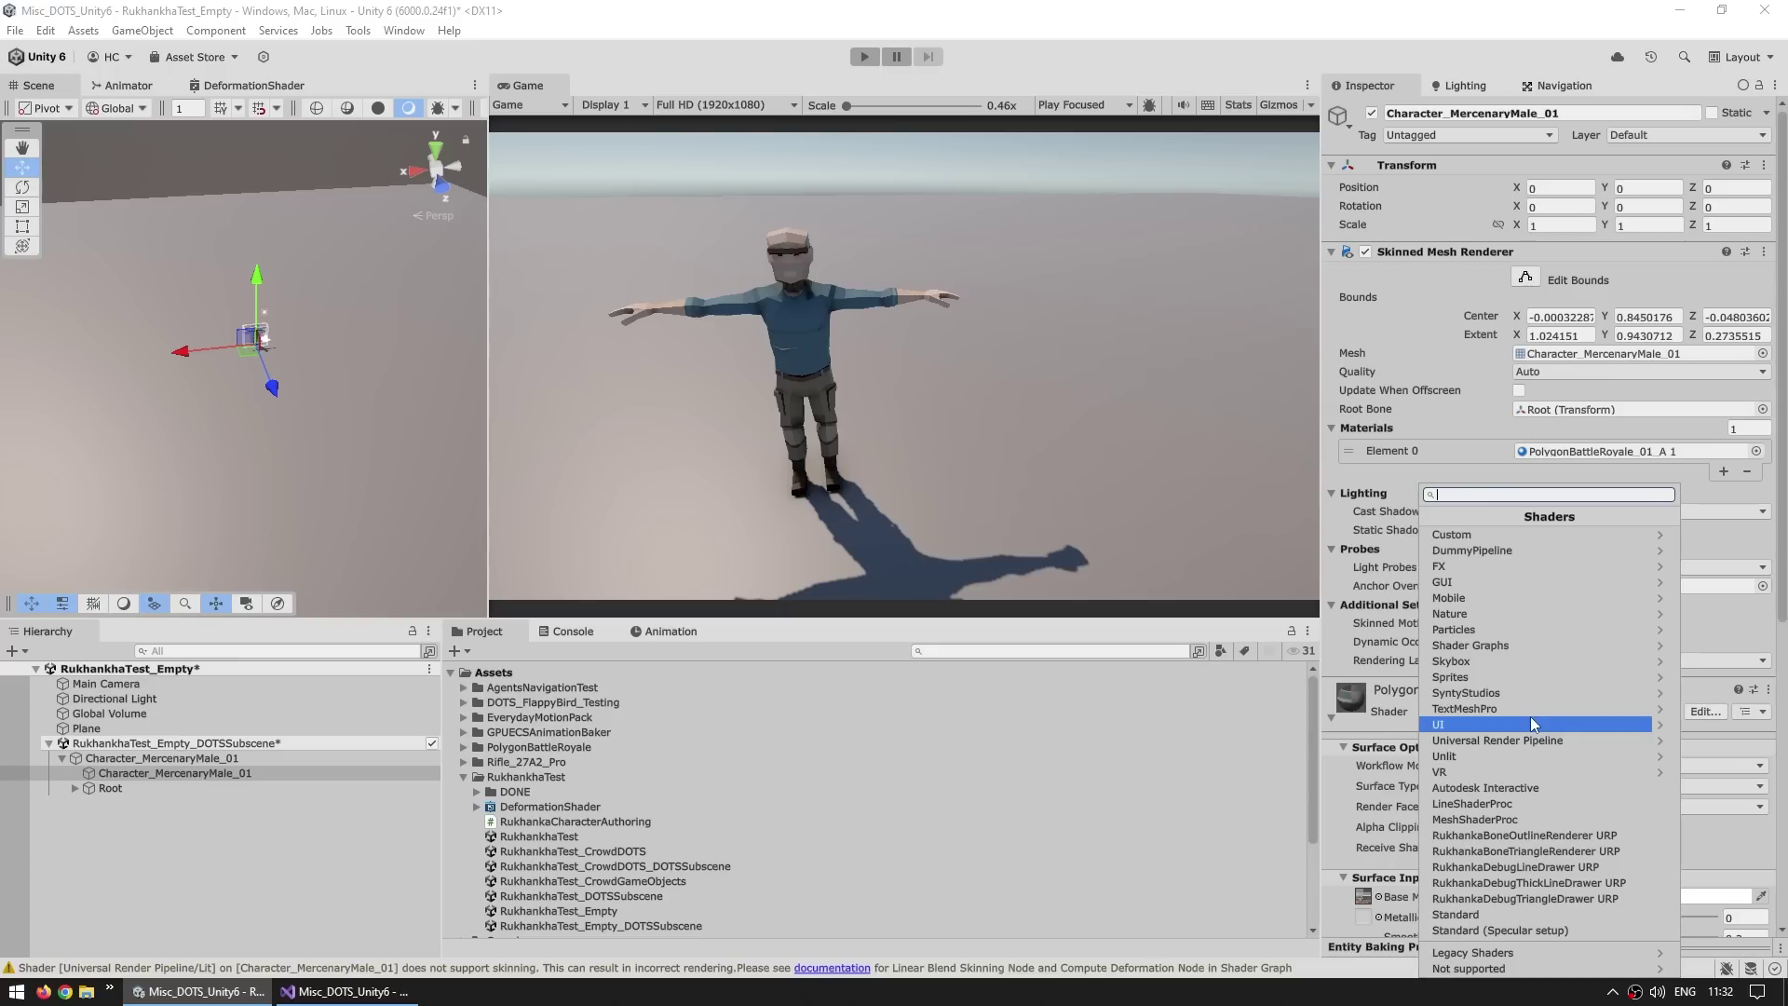
pyautogui.click(1479, 646)
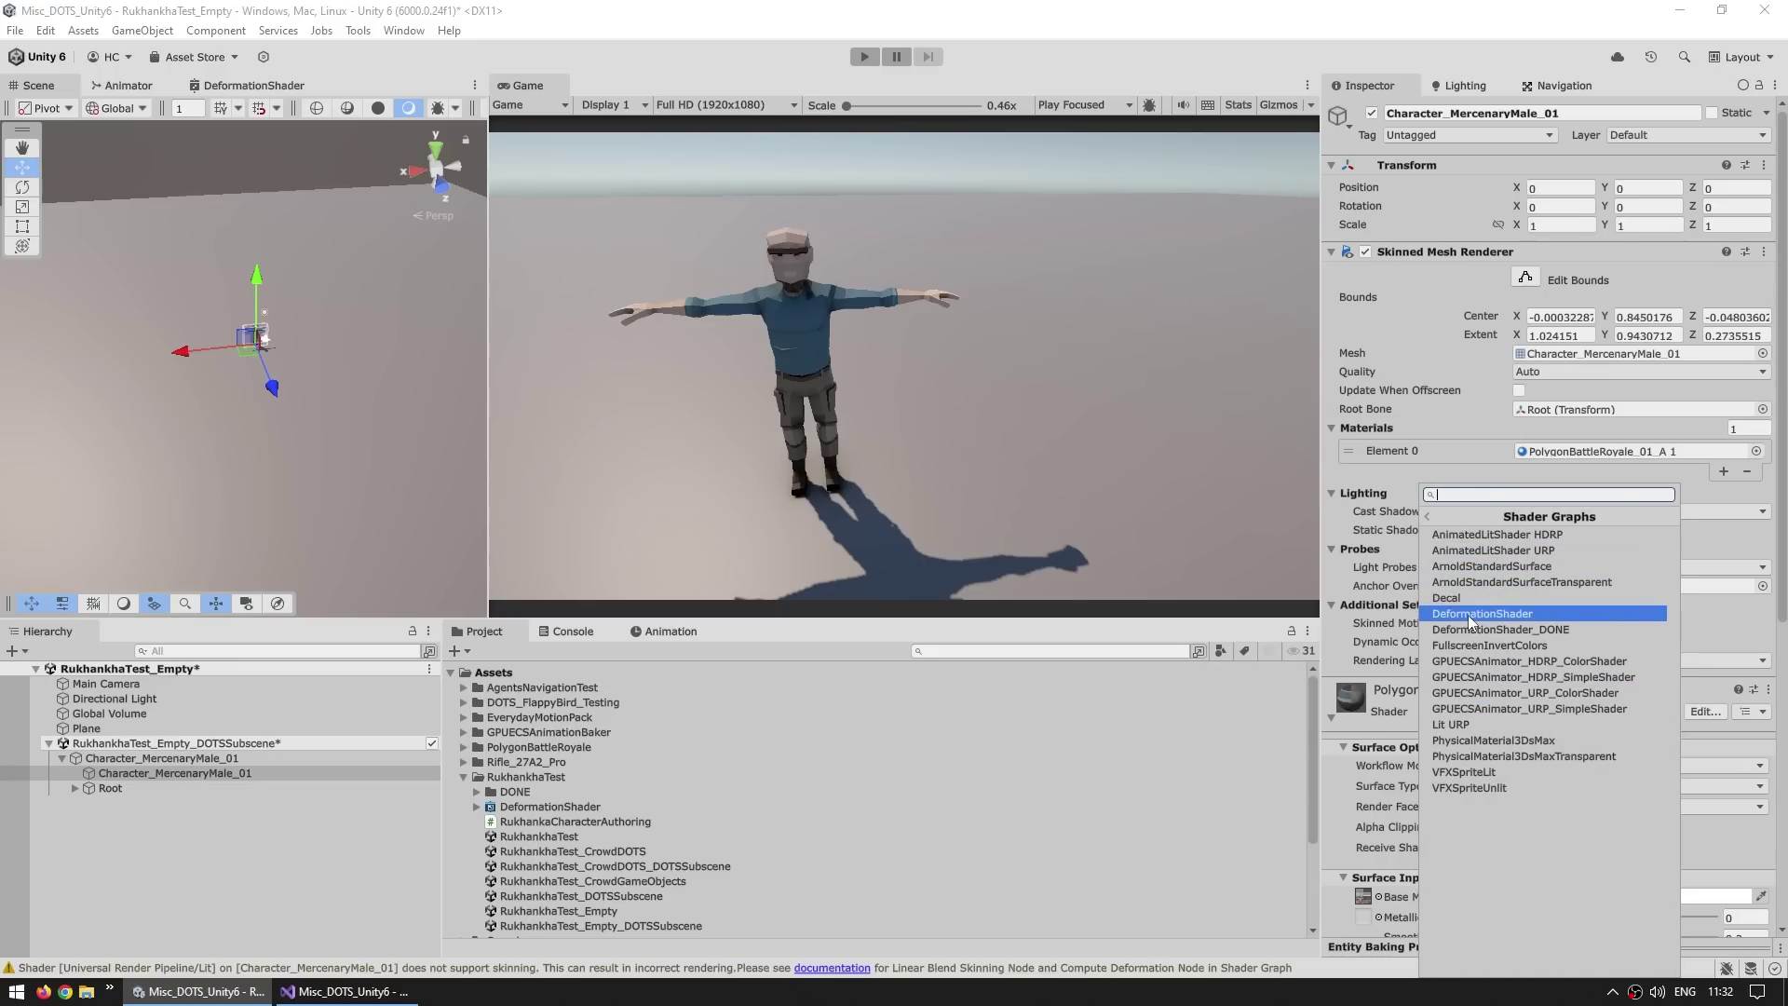
pyautogui.click(1481, 614)
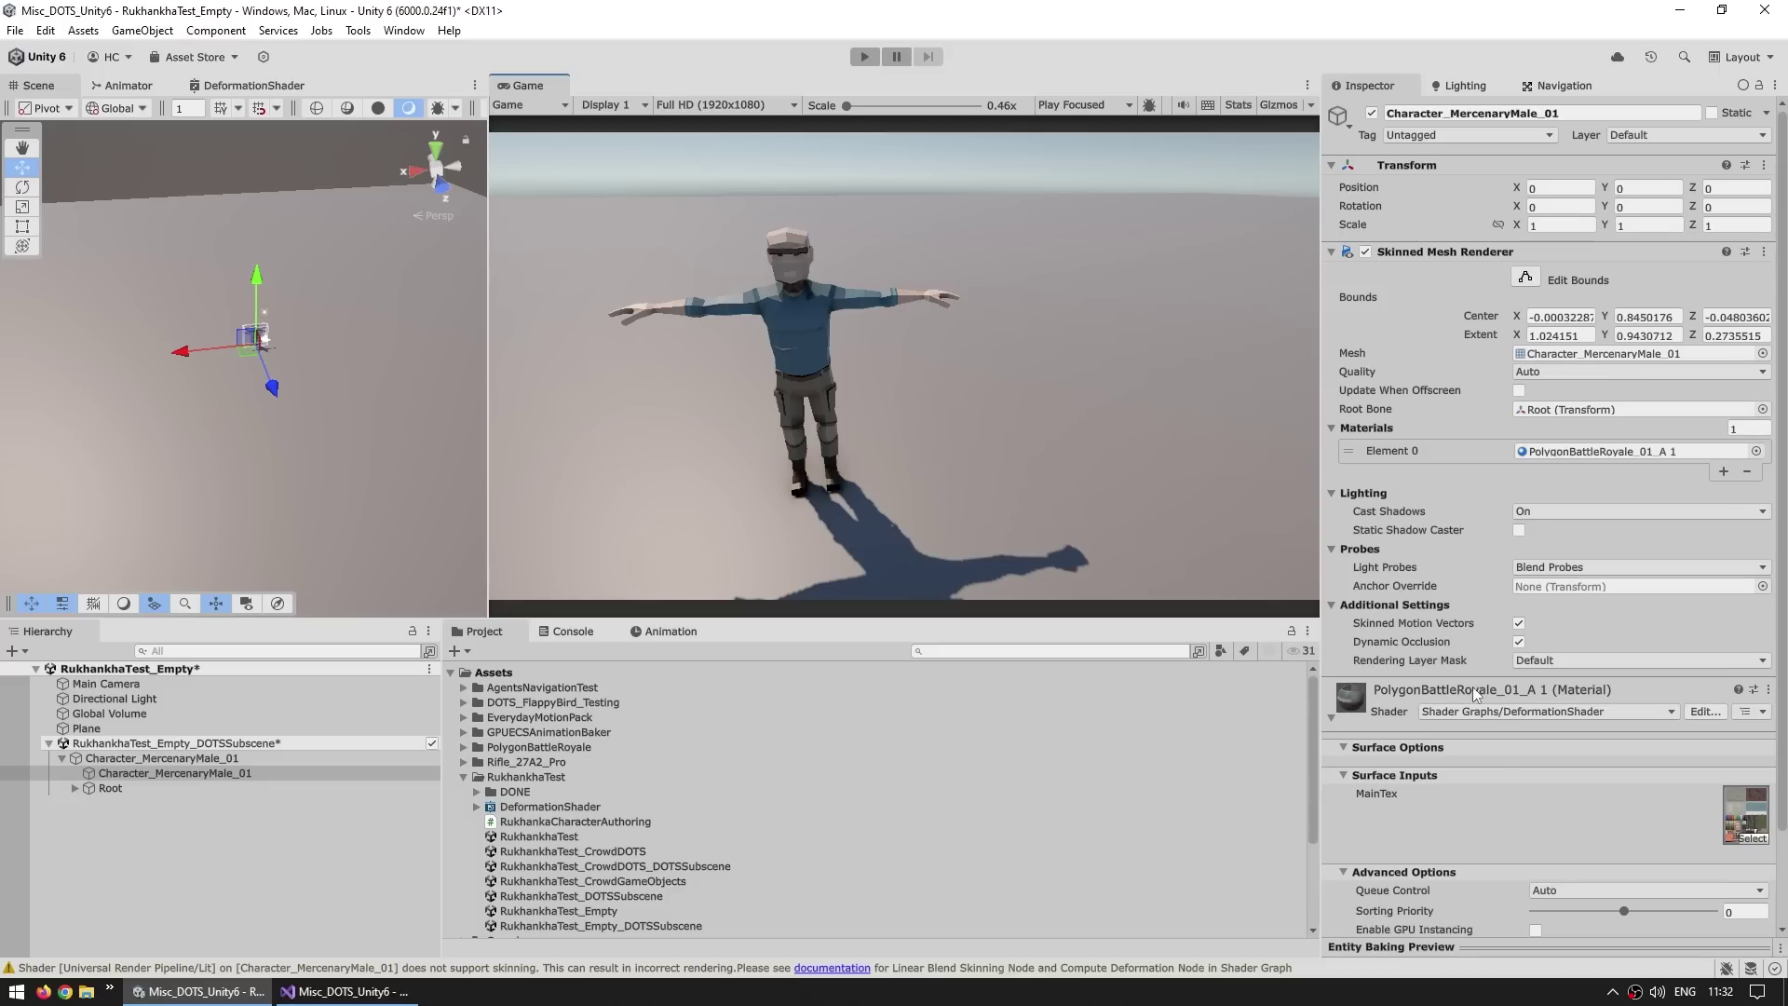
# Step: Set the character's Animator Culling Mode to Always Animate
pyautogui.click(158, 759)
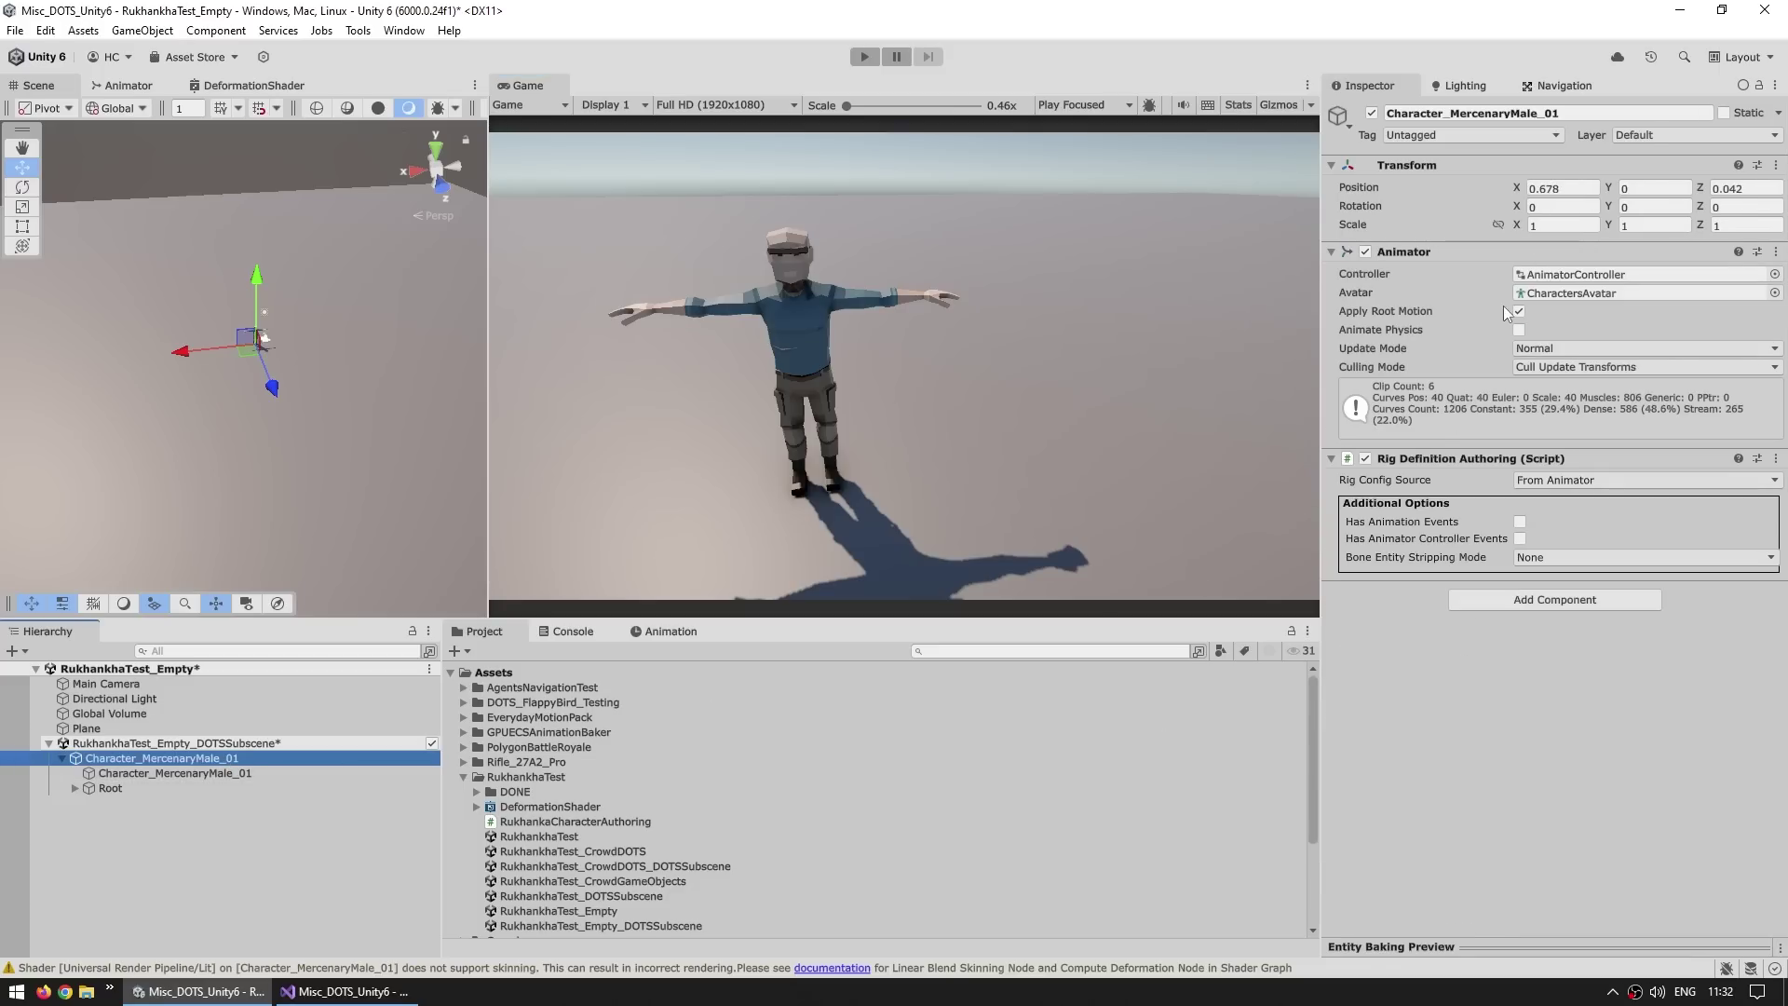
pyautogui.click(1095, 454)
pyautogui.hotkey('ctrl', 'shift', 'c')
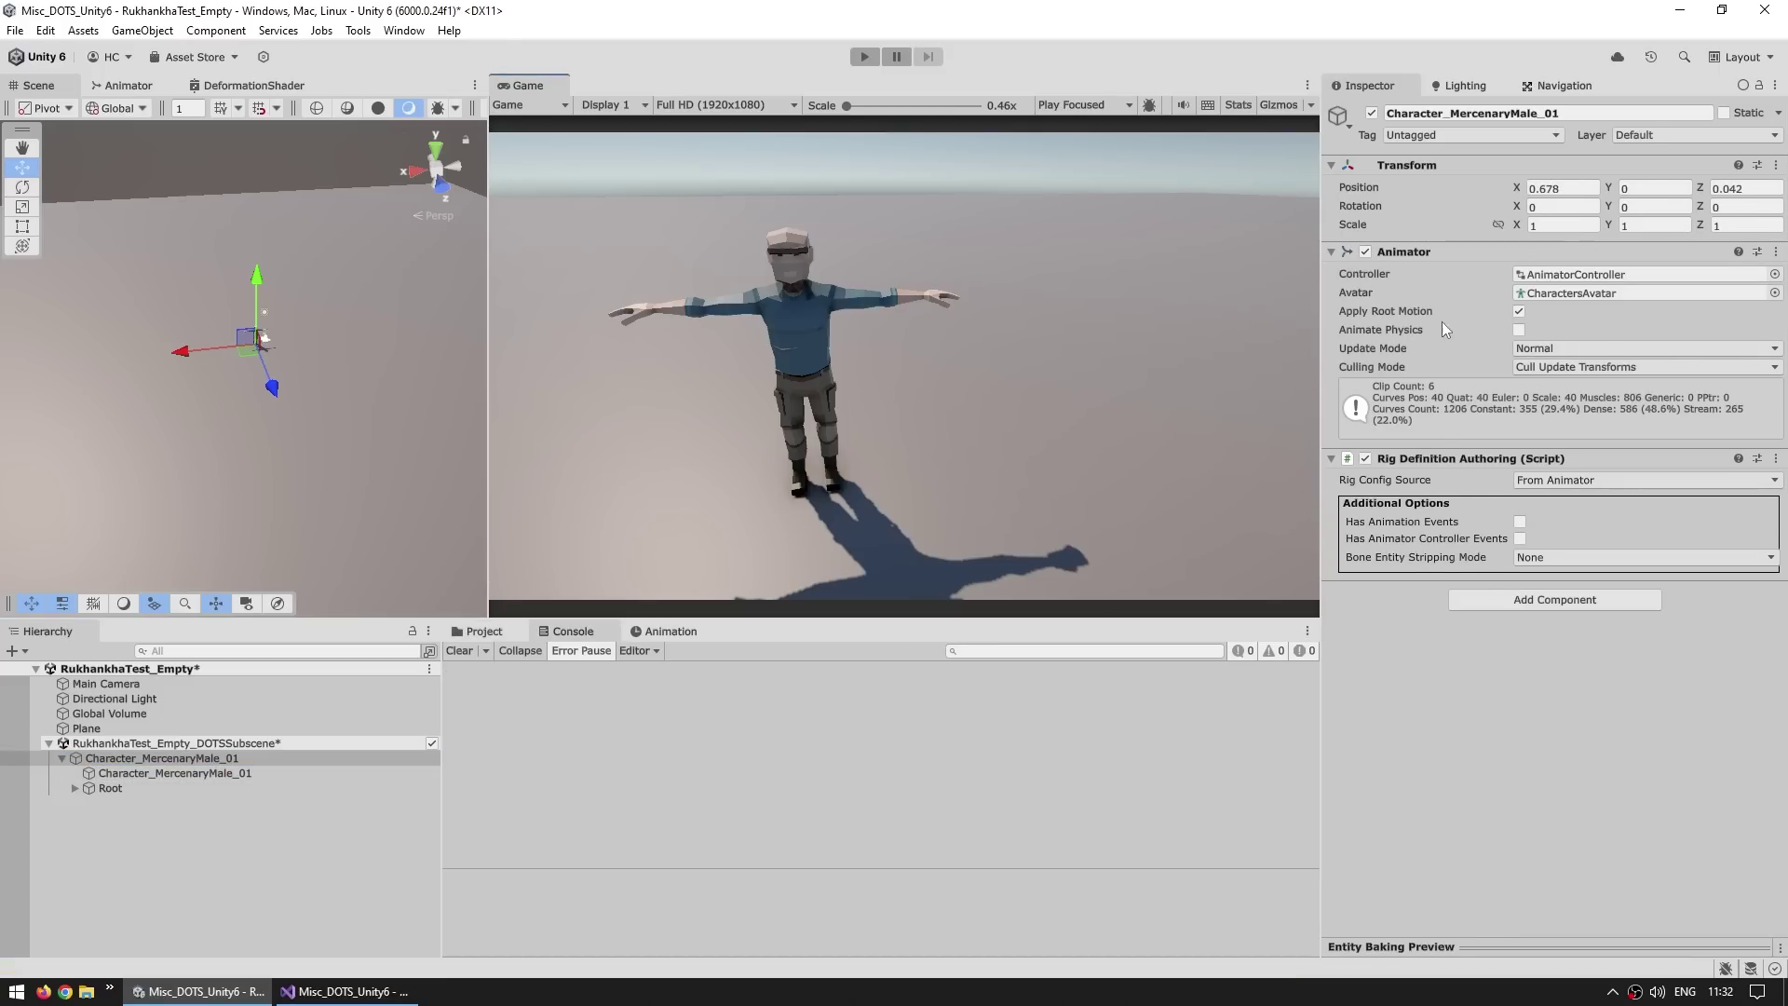
pyautogui.click(1523, 369)
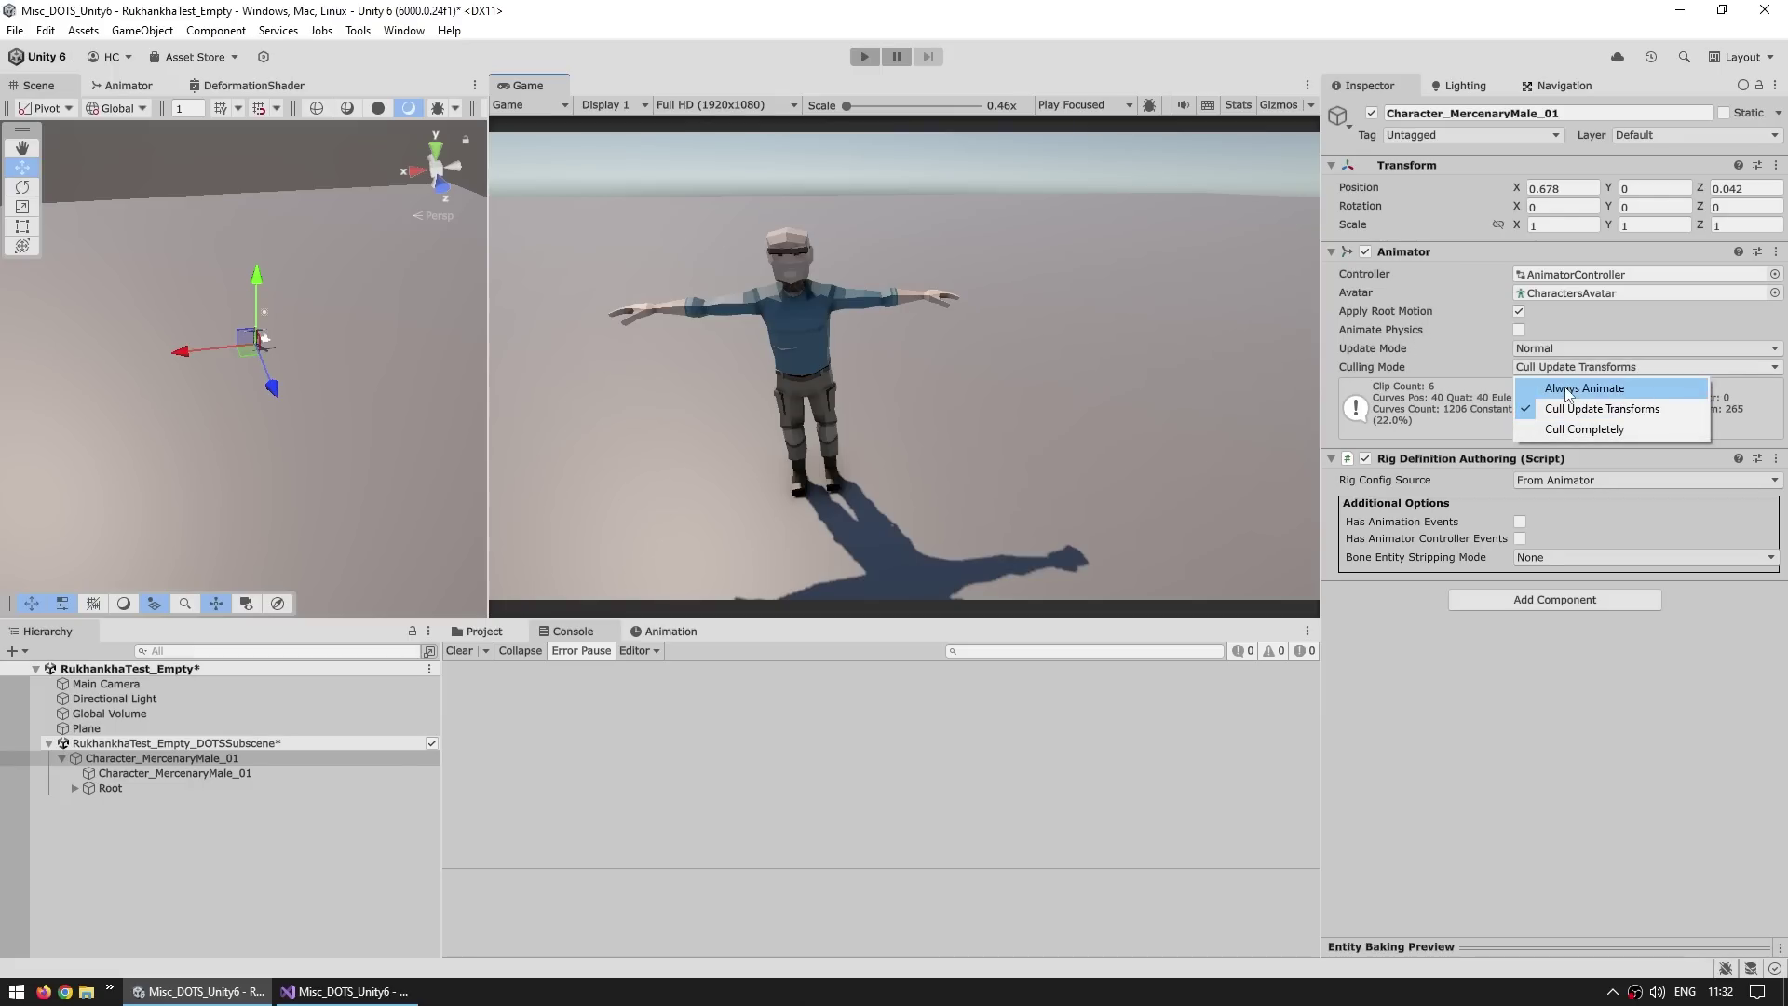
pyautogui.click(1548, 386)
# Step: Play the scene and inspect the male_greet and male_talk_stand Animator states and their transition
pyautogui.hotkey('ctrl', 'p')
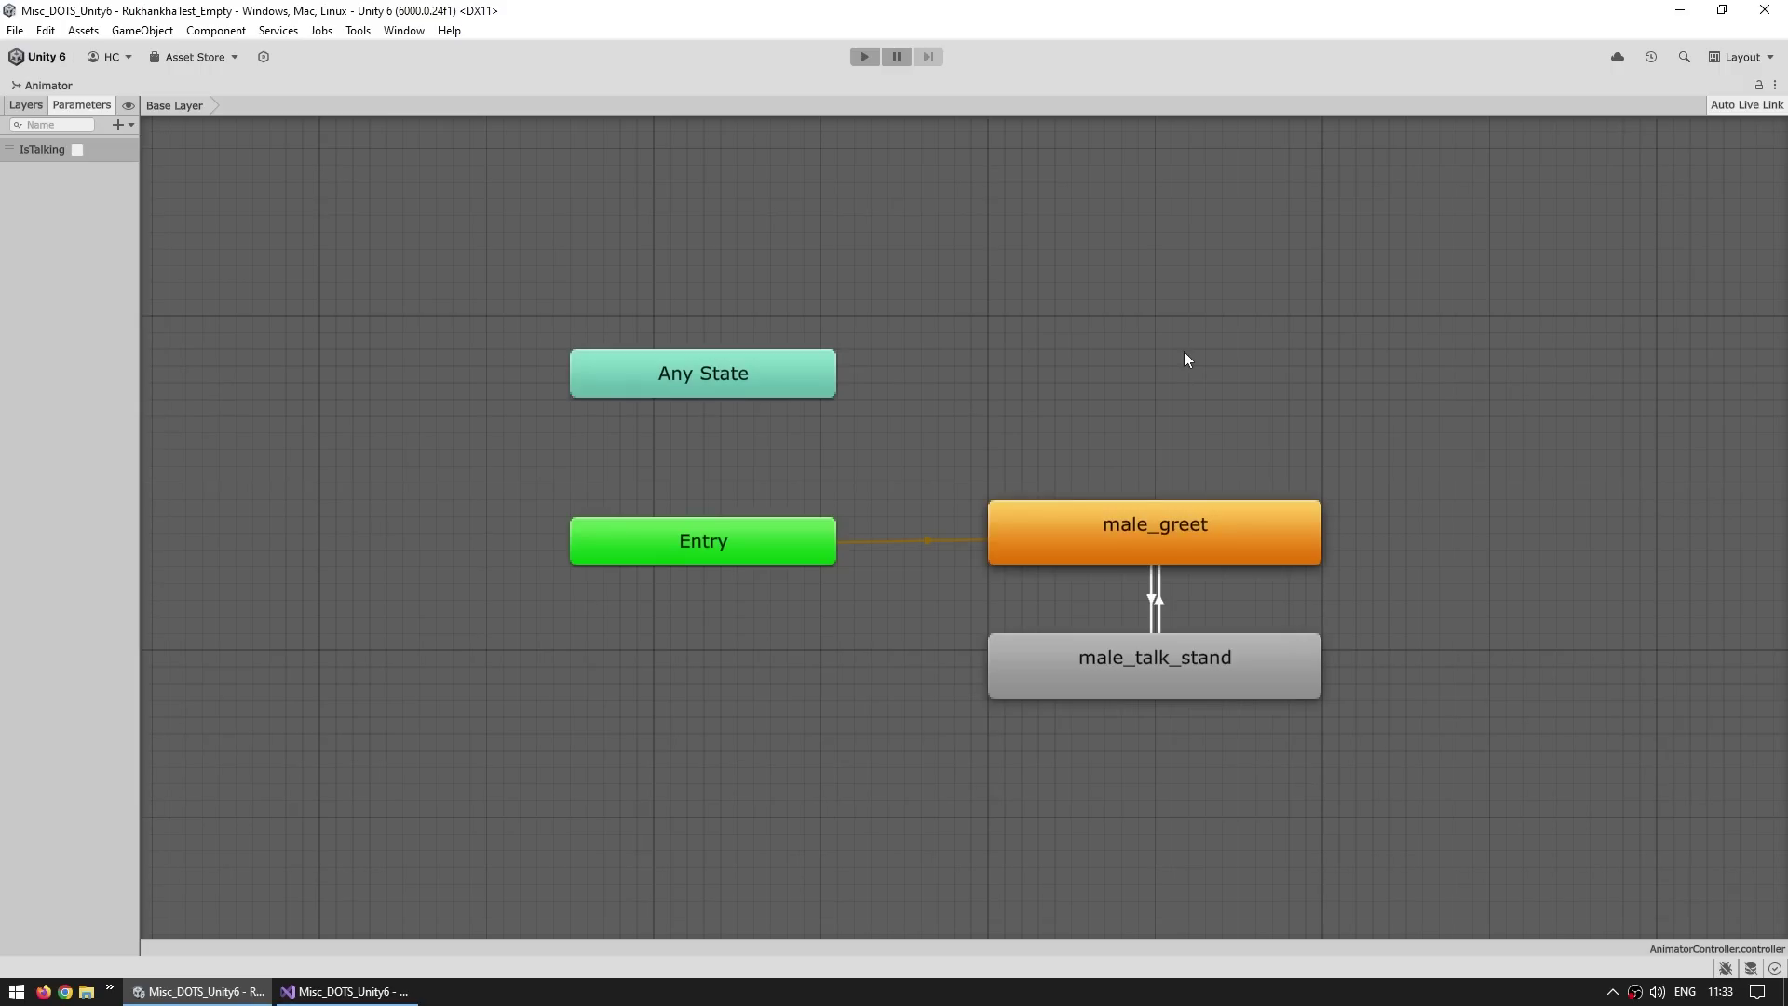
pyautogui.moveTo(1423, 387); pyautogui.dragTo(910, 779)
pyautogui.click(929, 732)
pyautogui.click(1153, 605)
pyautogui.click(1248, 605)
pyautogui.click(1215, 663)
pyautogui.click(1234, 530)
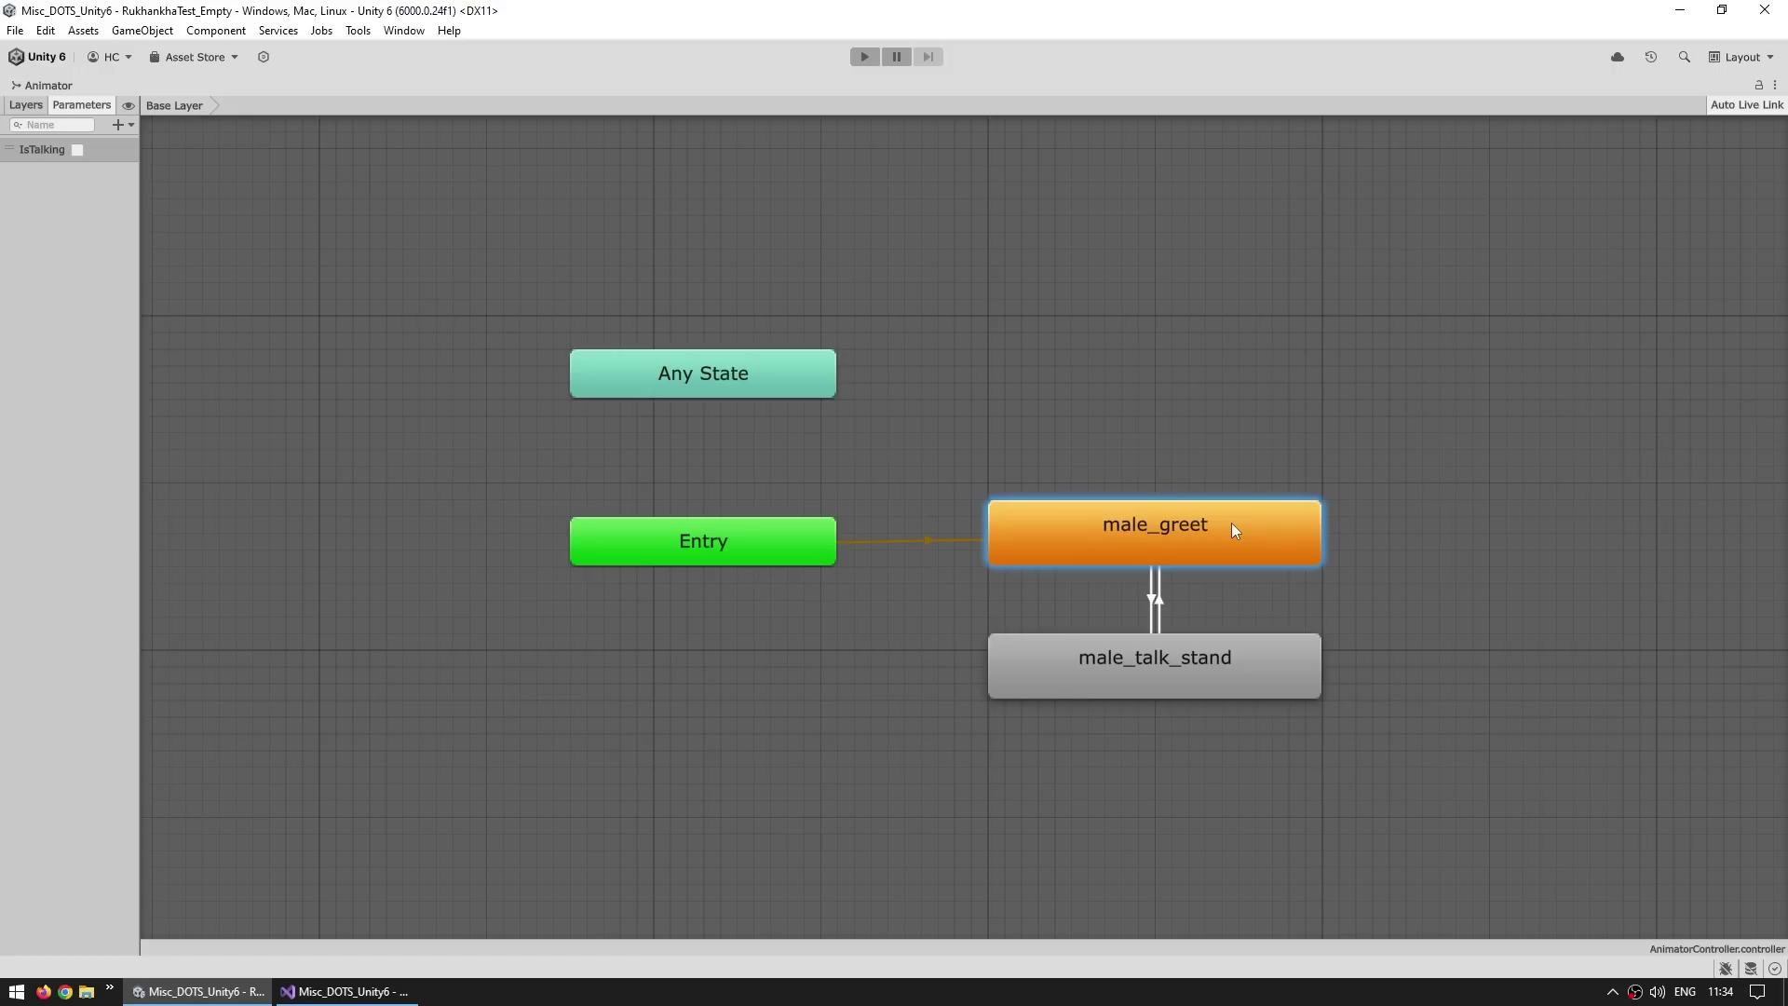
pyautogui.click(1231, 475)
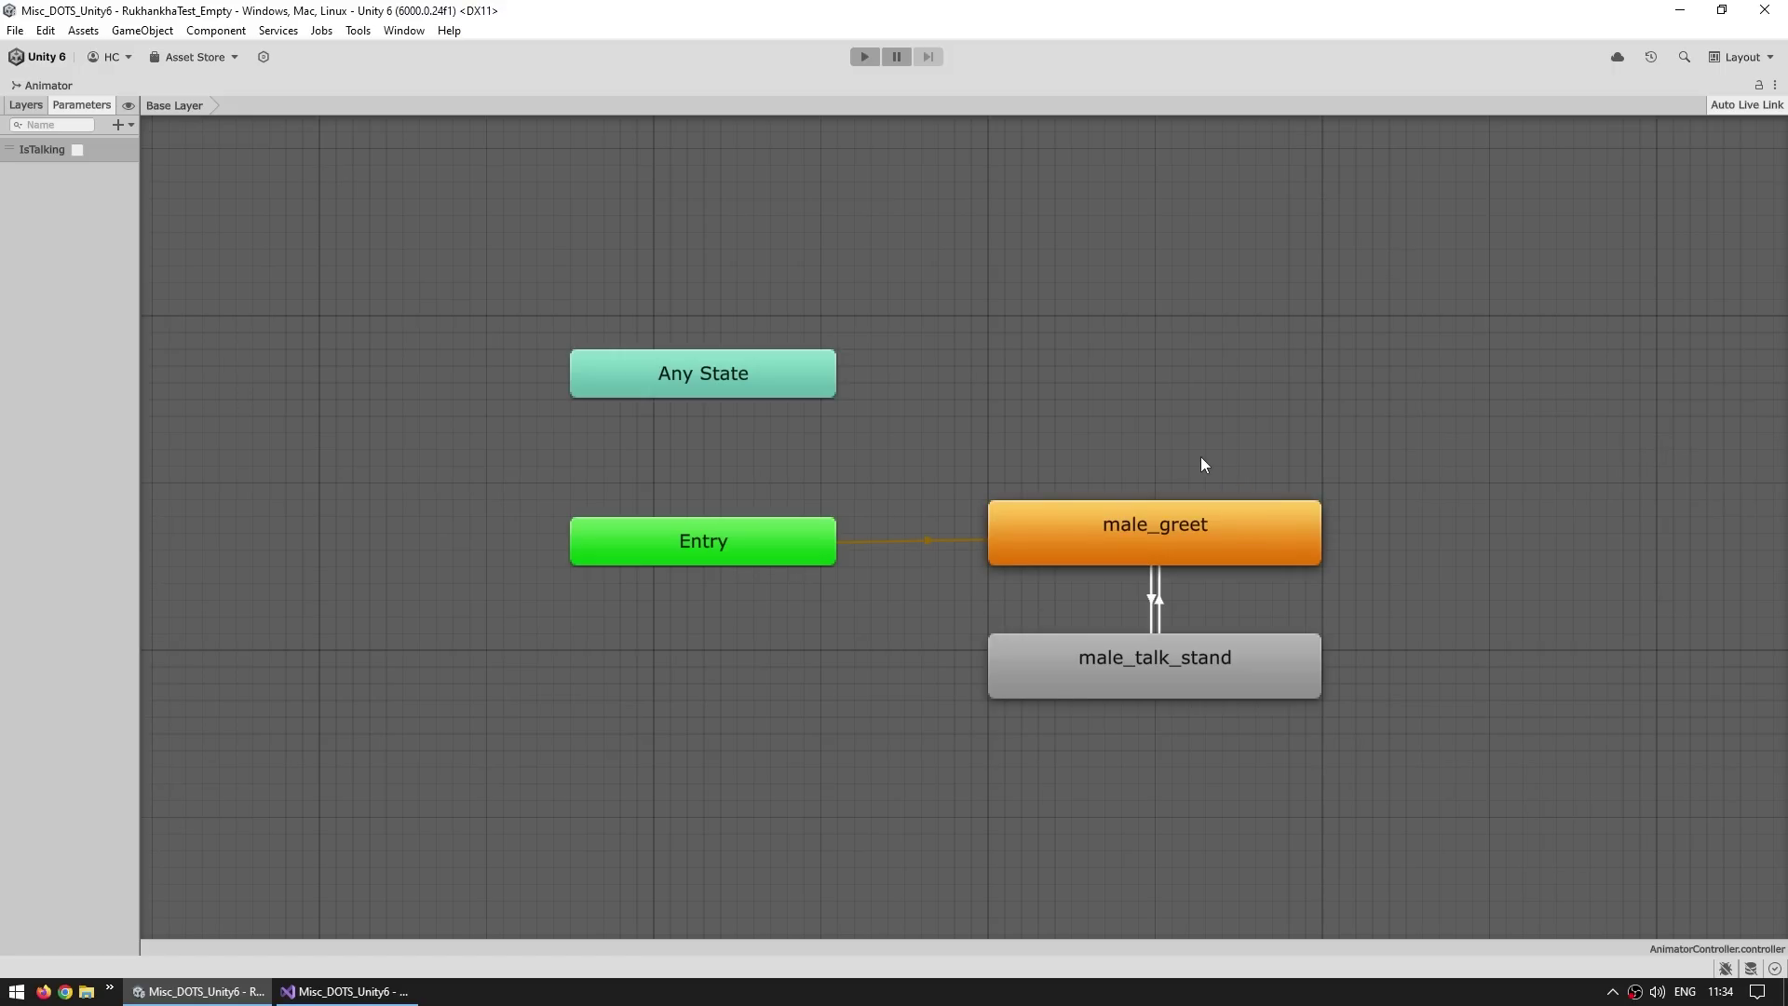
pyautogui.hotkey('shift', 'space')
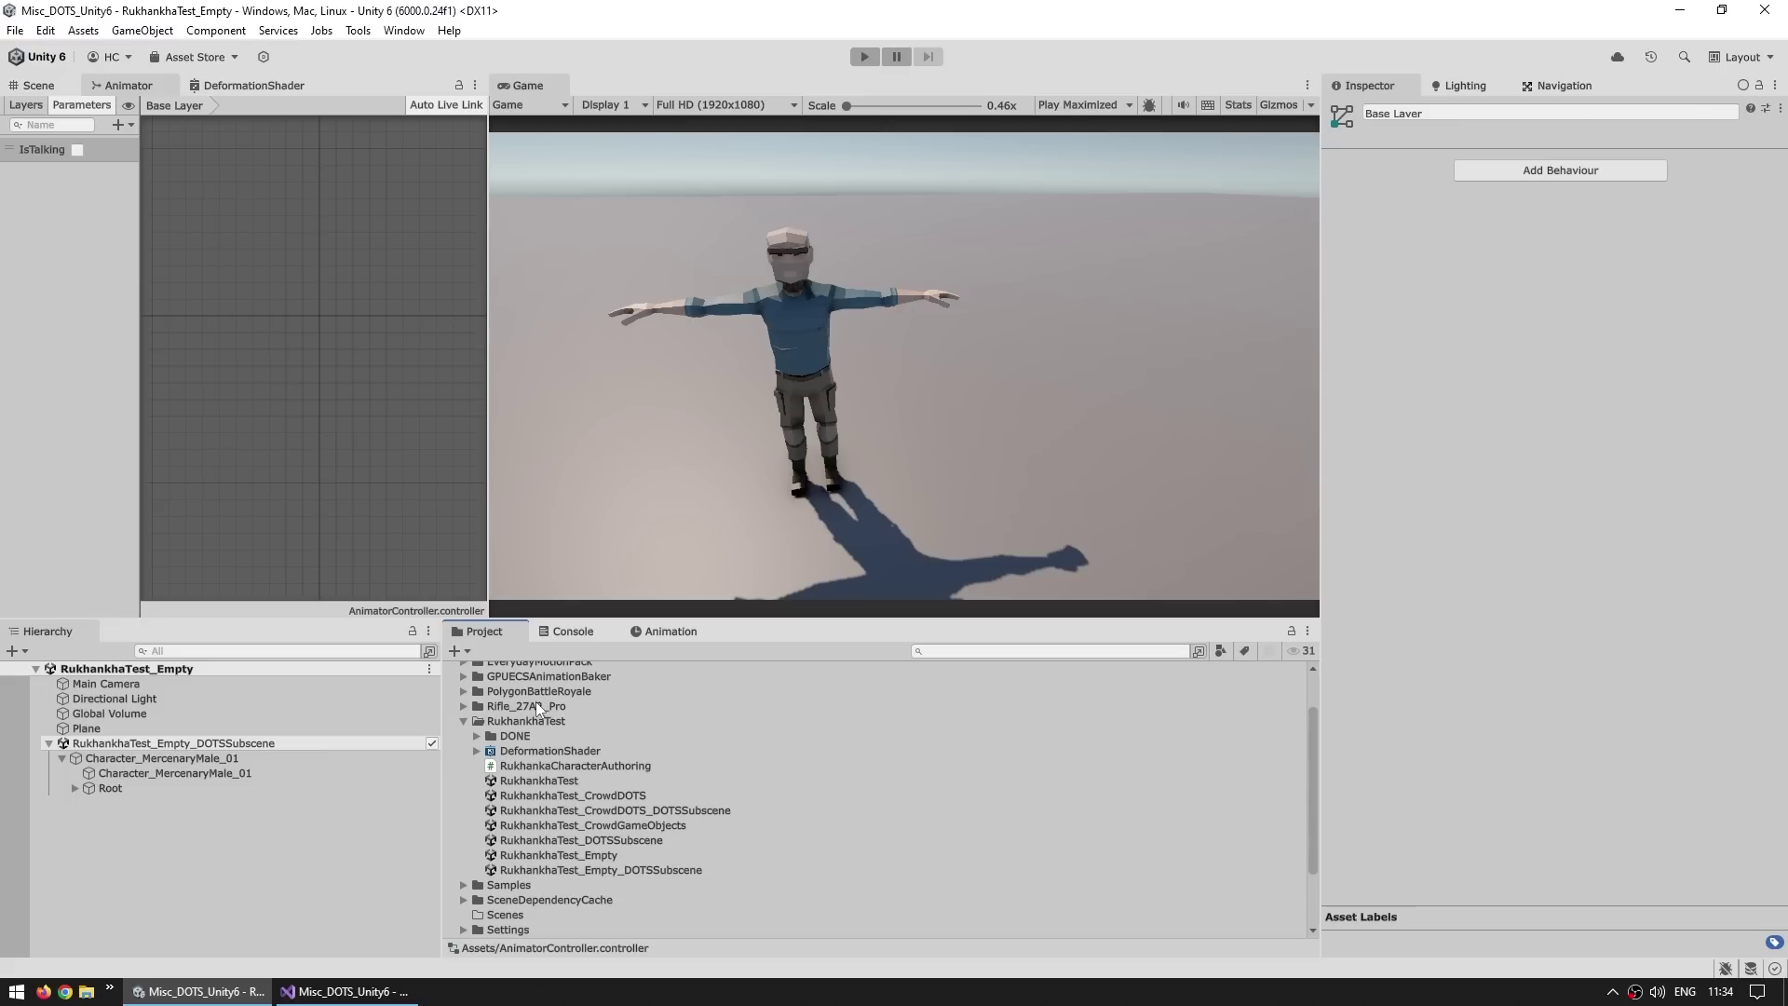
# Step: Create an Entities ISystem script named DOTSAnimationTestingSystem in the RukhankhaTest folder
pyautogui.rightClick(538, 721)
pyautogui.moveTo(669, 193)
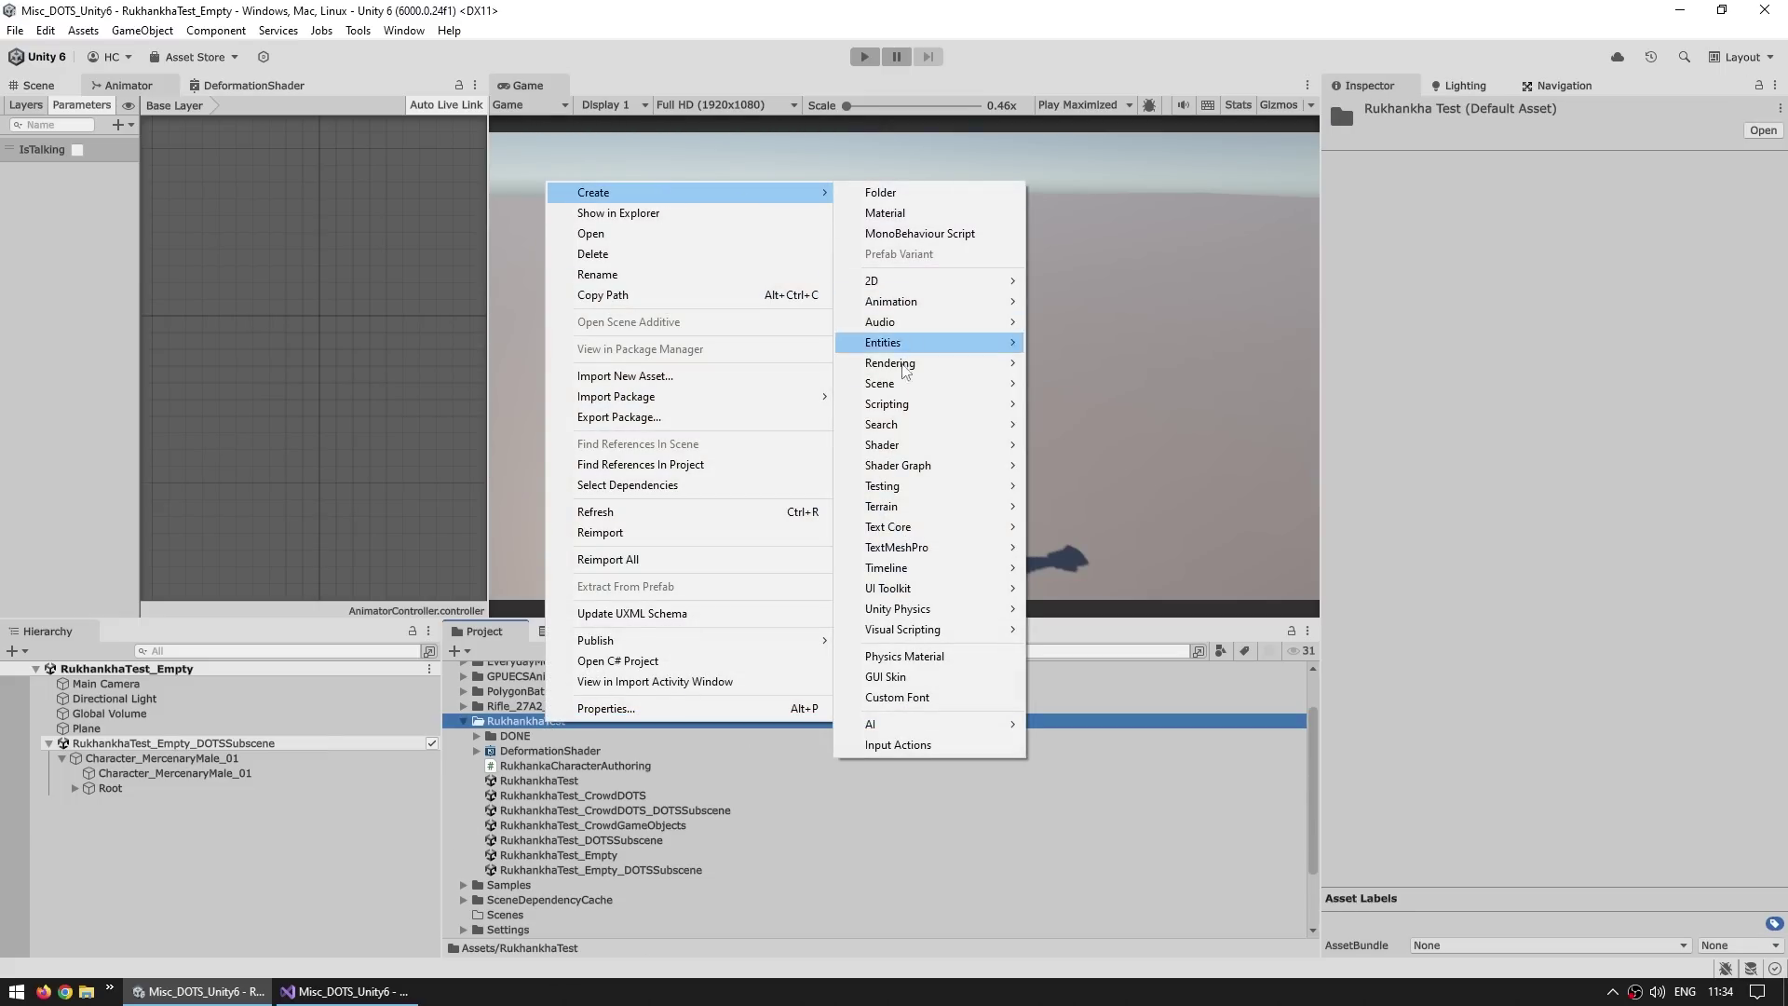
pyautogui.moveTo(889, 345)
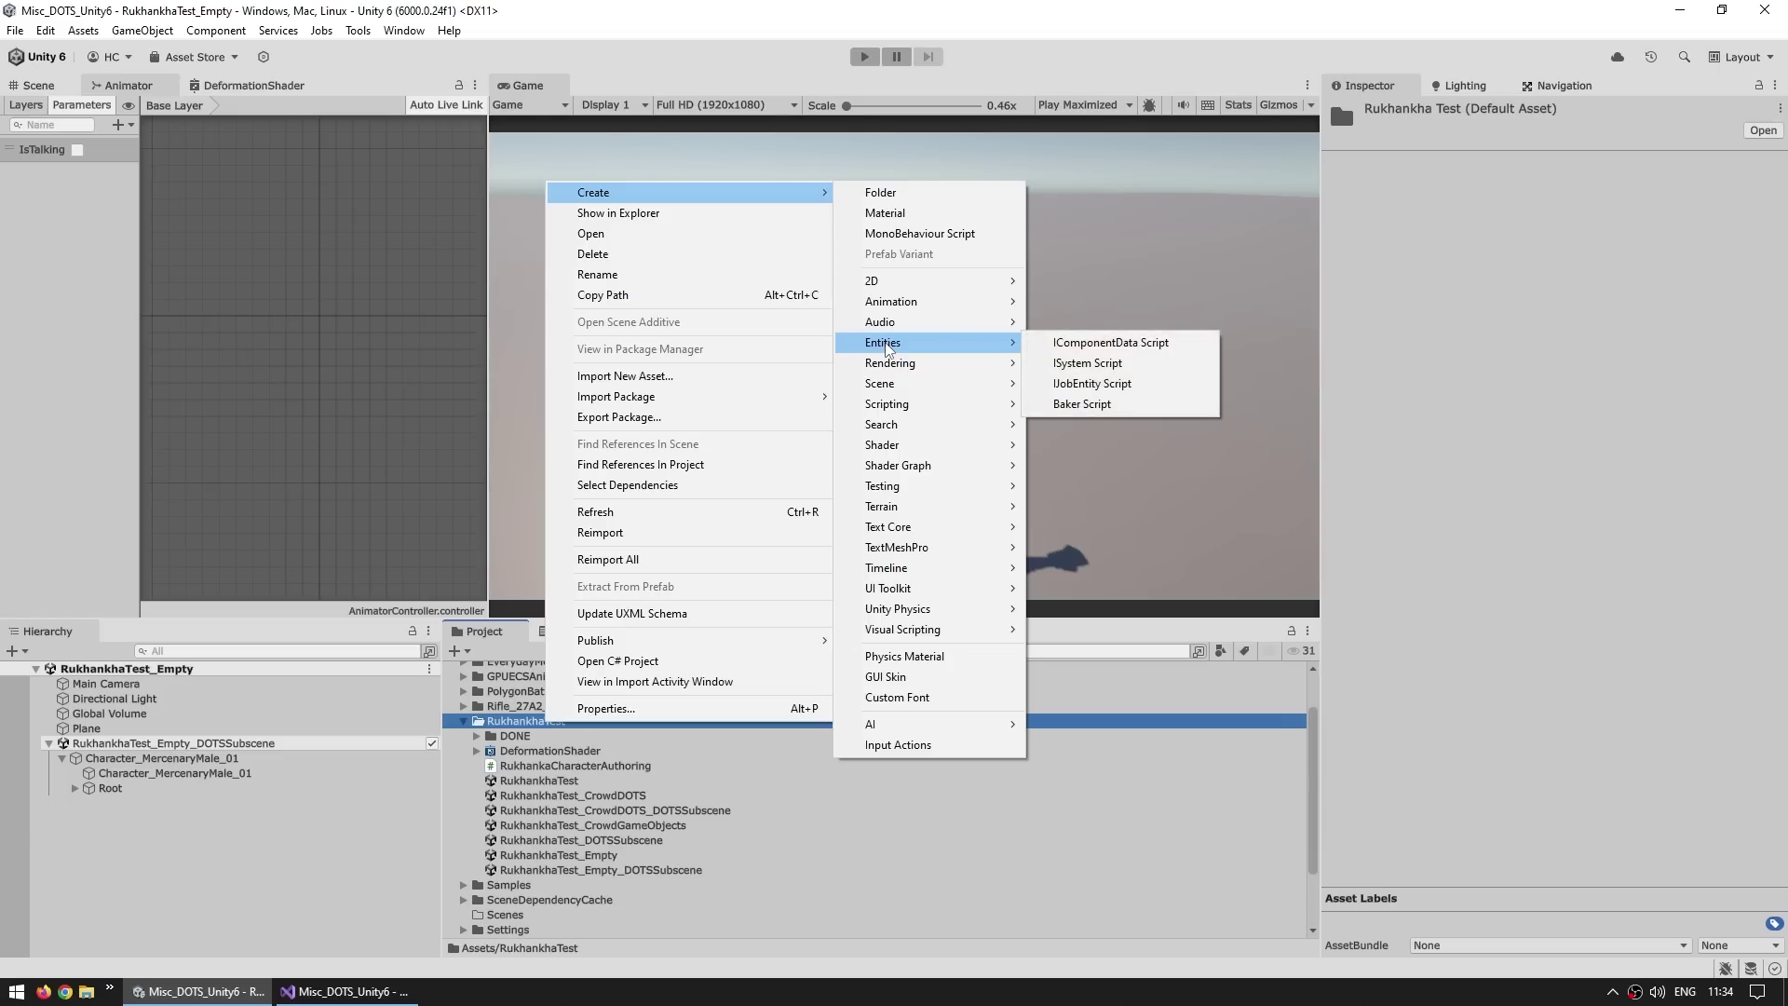
pyautogui.click(1062, 365)
pyautogui.write('DOTSAnimat')
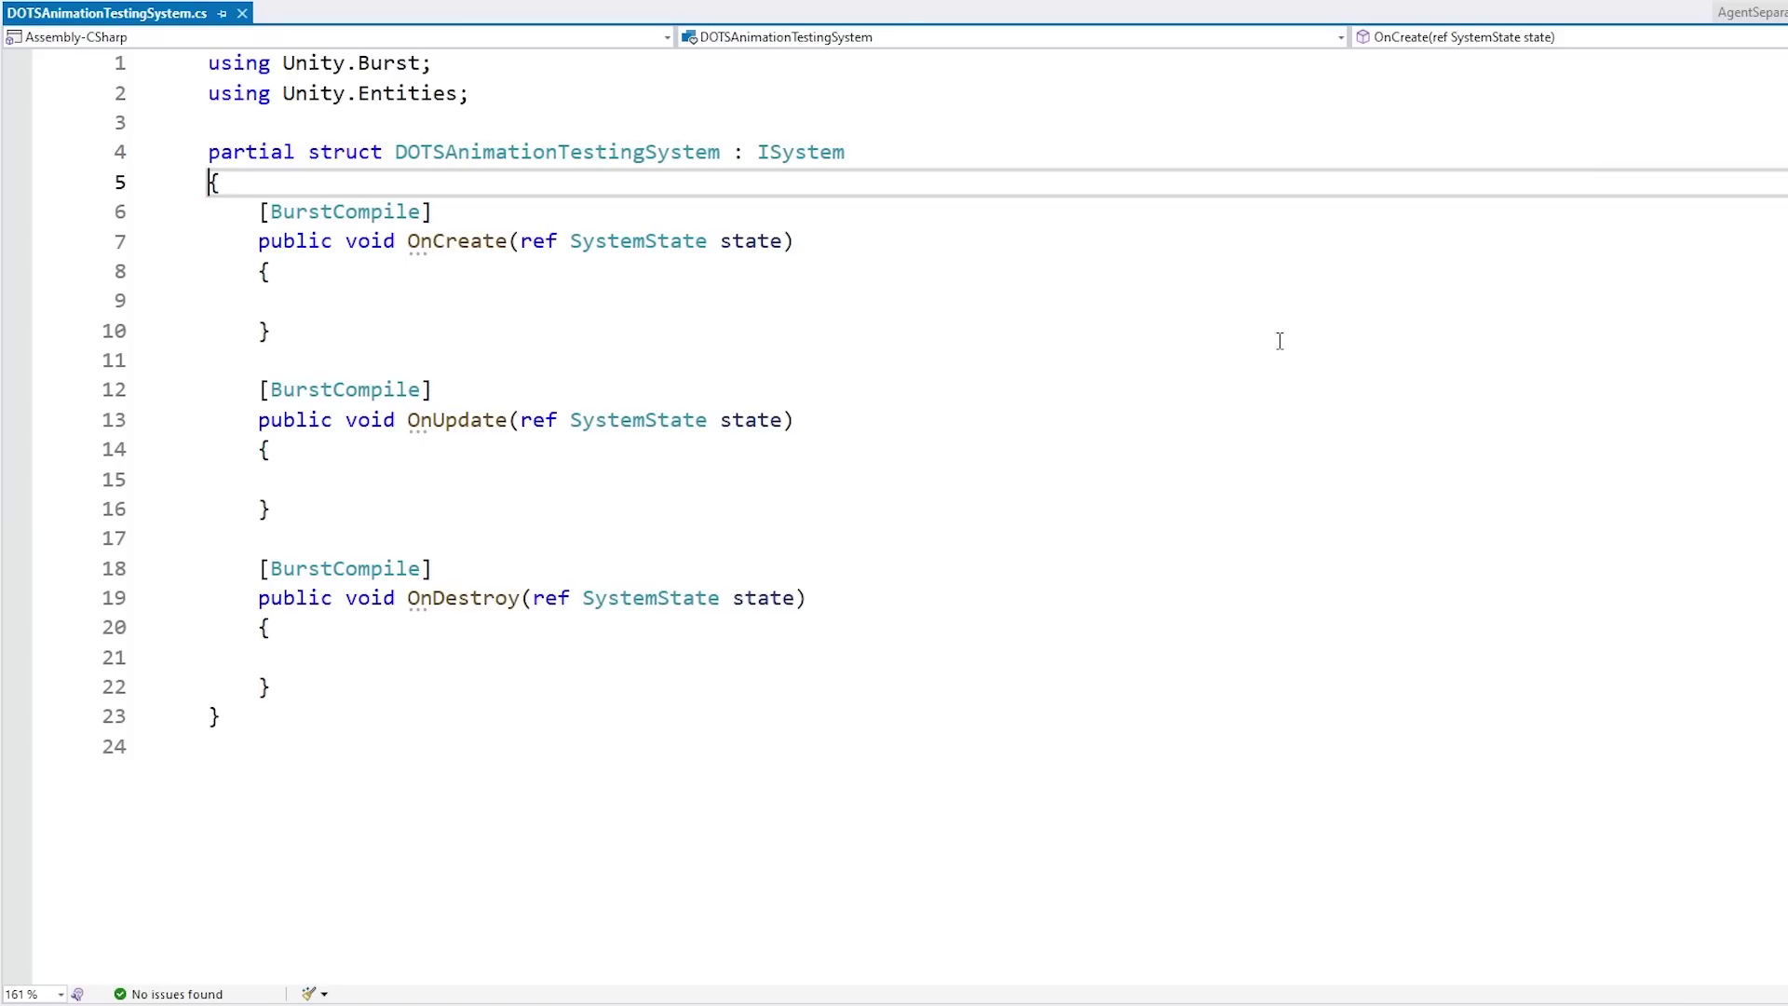
# Step: Delete the OnCreate and OnDestroy methods, keeping only OnUpdate with closing braces
pyautogui.hotkey('shift', 'Down')
pyautogui.hotkey('shift', 'Down')
pyautogui.hotkey('shift', 'Down')
pyautogui.hotkey('shift', 'Down')
pyautogui.hotkey('shift', 'Down')
pyautogui.hotkey('shift', 'End')
pyautogui.press('Delete')
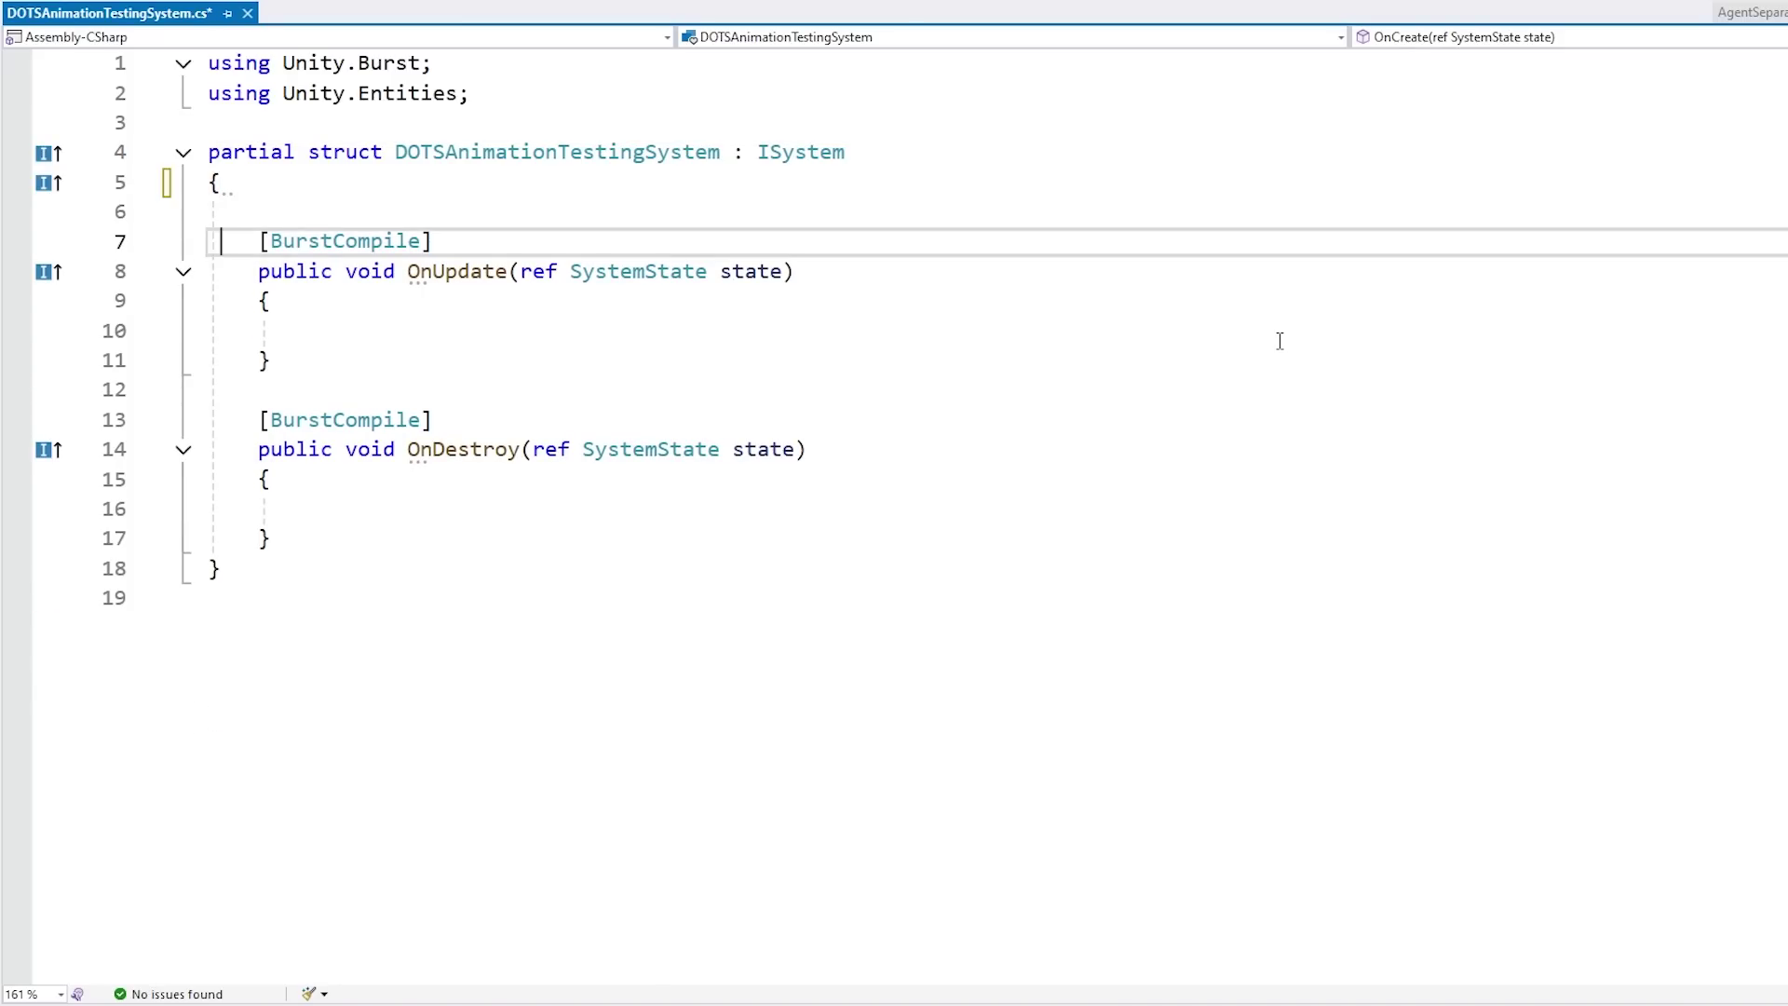
pyautogui.press('Down')
pyautogui.press('Down')
pyautogui.press('Down')
pyautogui.press('Down')
pyautogui.press('Down')
pyautogui.hotkey('shift', 'Down')
pyautogui.hotkey('shift', 'Down')
pyautogui.hotkey('shift', 'Down')
pyautogui.hotkey('shift', 'Down')
pyautogui.hotkey('shift', 'Down')
pyautogui.hotkey('shift', 'Down')
pyautogui.hotkey('shift', 'Down')
pyautogui.hotkey('shift', 'Down')
pyautogui.press('Delete')
pyautogui.press('Return')
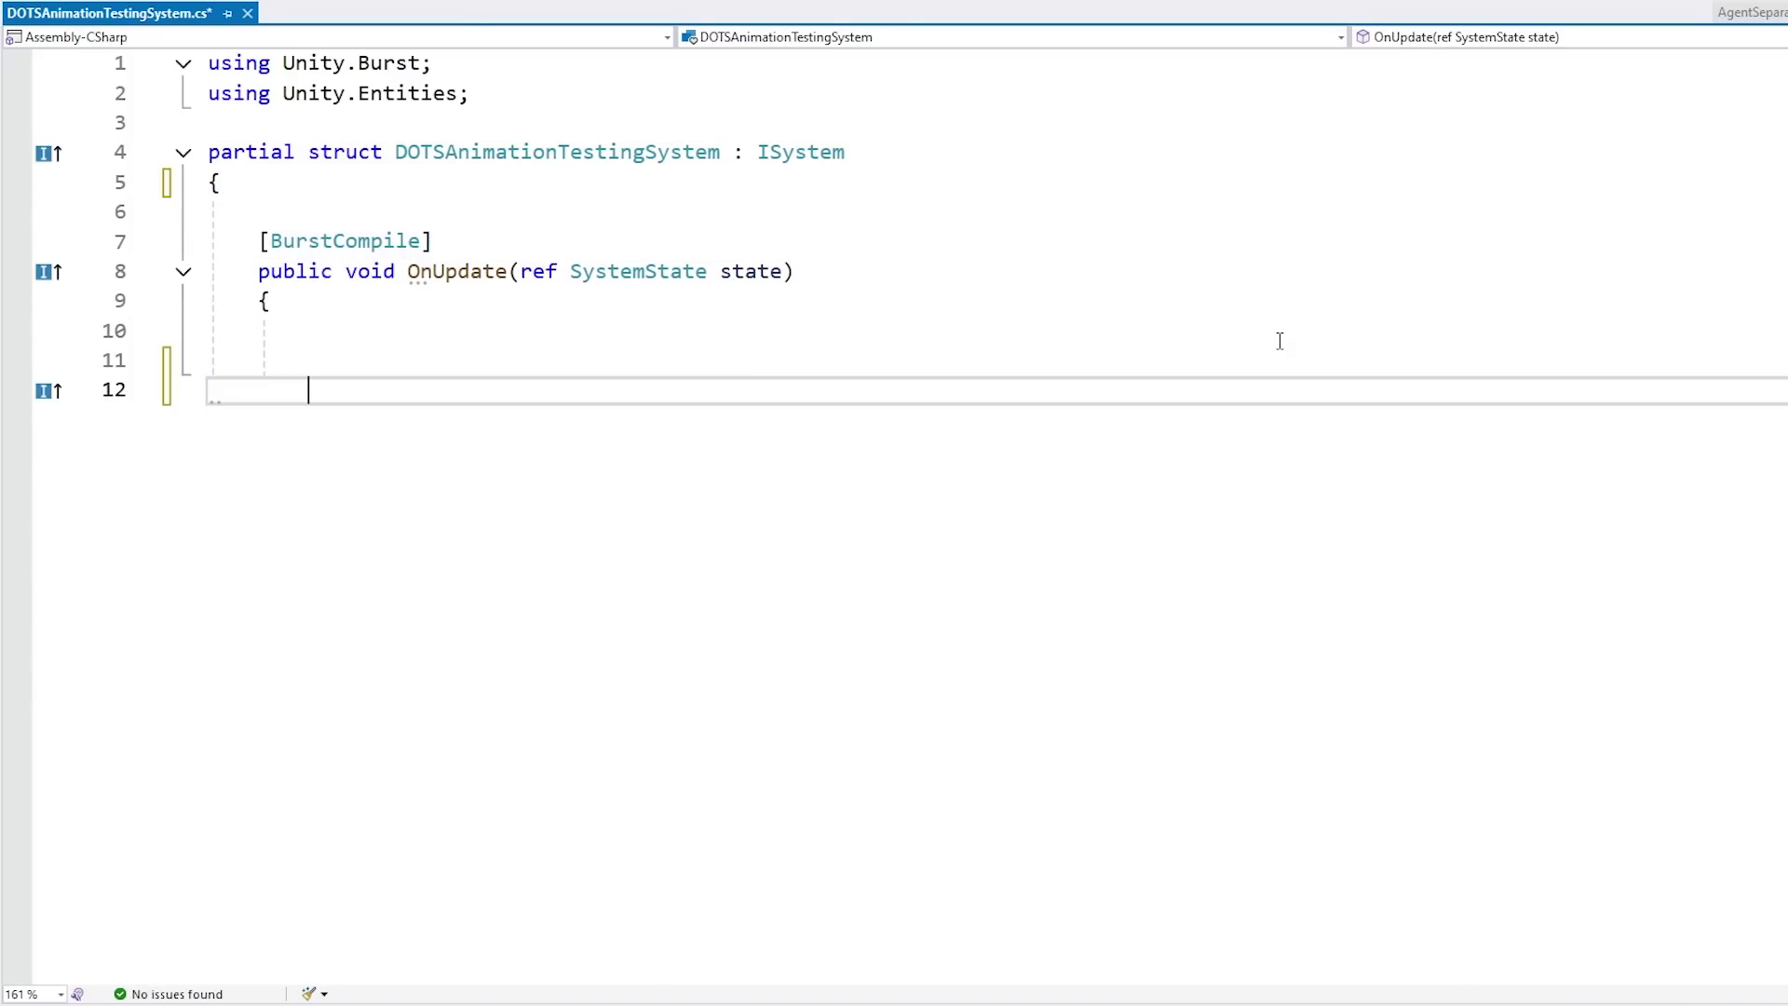
pyautogui.write('}')
pyautogui.press('Return')
pyautogui.write('}')
pyautogui.press('Return')
pyautogui.press('Return')
pyautogui.press('Up')
pyautogui.press('Up')
pyautogui.press('Up')
pyautogui.press('Up')
pyautogui.press('Up')
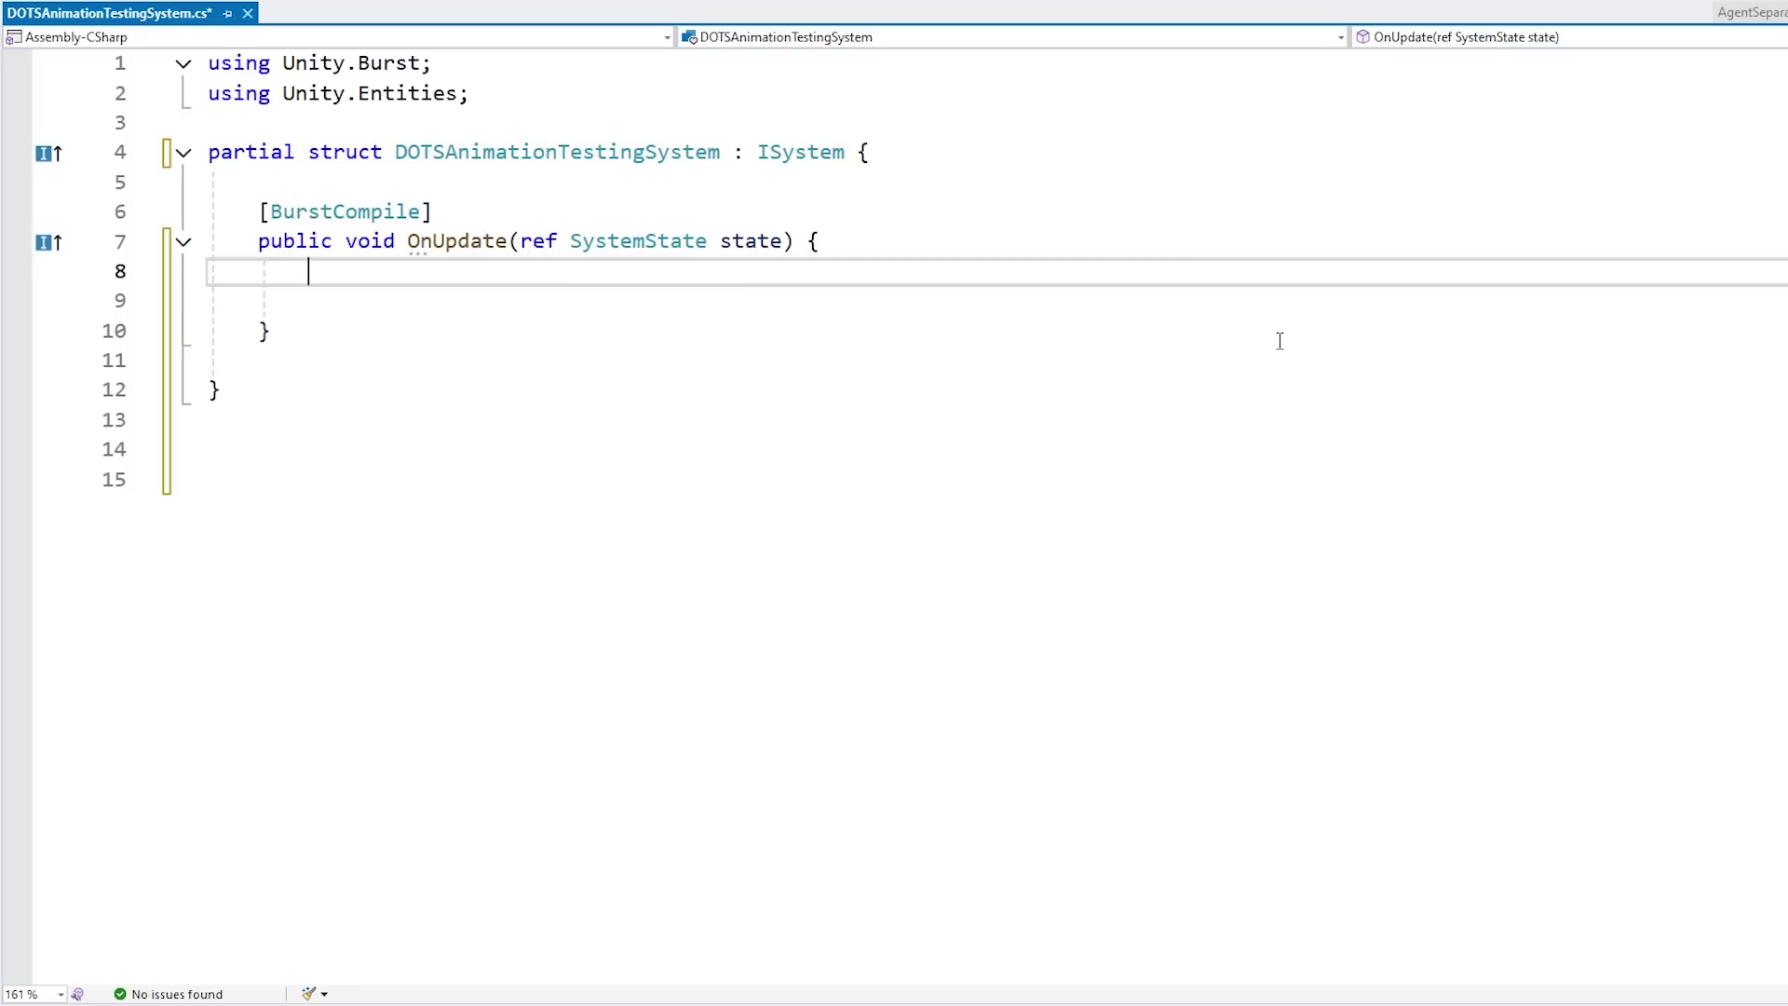
# Step: Write SystemAPI.Query<RefRO<RukhankaCharacter>, DynamicBuffer<AnimatorControllerParameterComponent>> in OnUpdate
pyautogui.write('SystemAPI.q<')
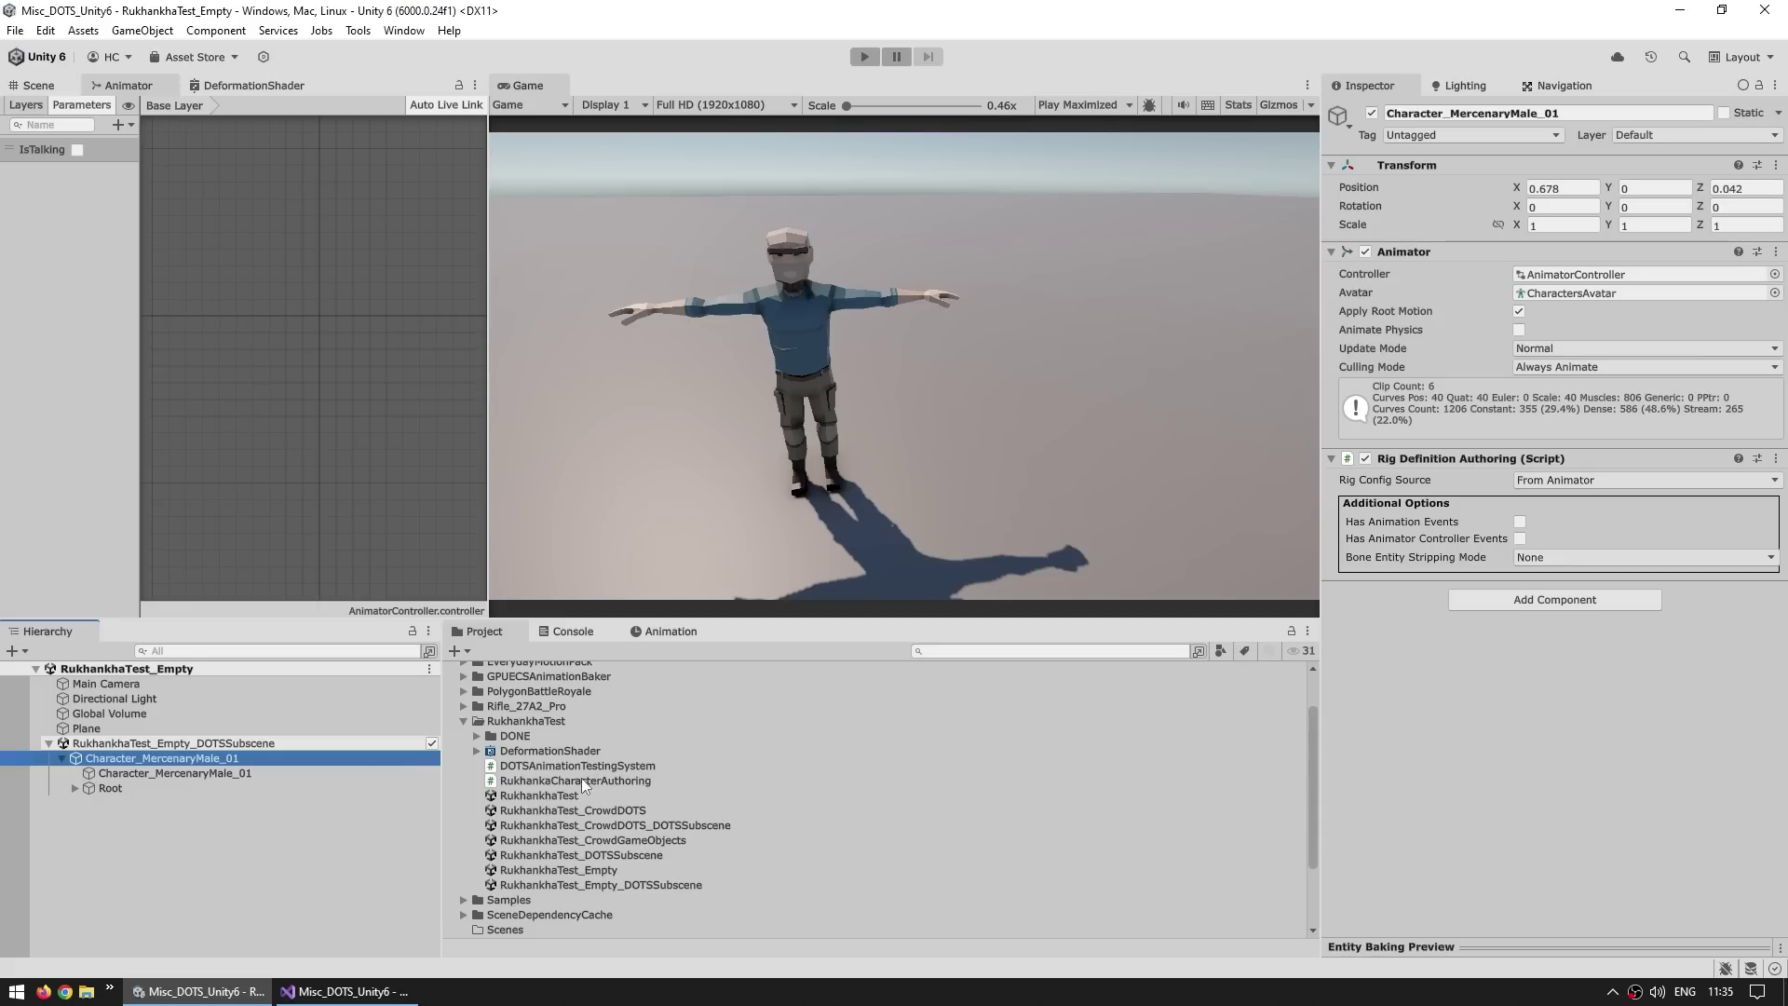
pyautogui.moveTo(581, 779); pyautogui.dragTo(1507, 671)
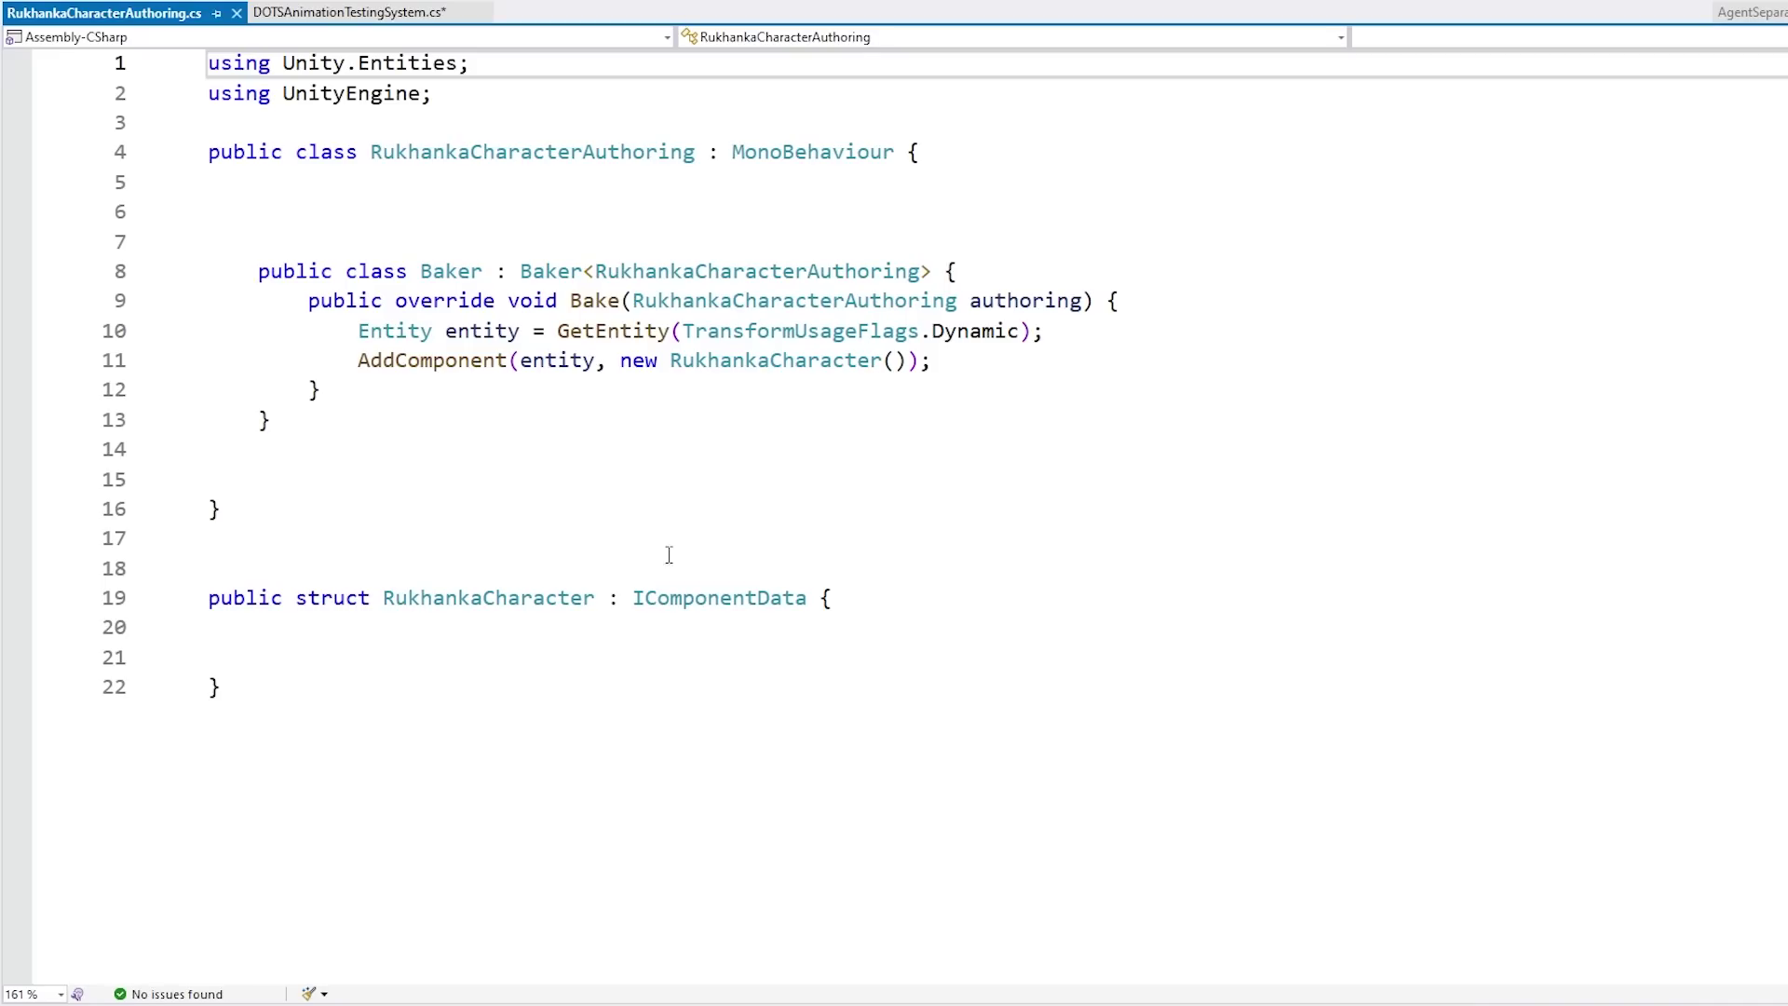
pyautogui.moveTo(224, 686); pyautogui.dragTo(332, 562)
pyautogui.click(456, 540)
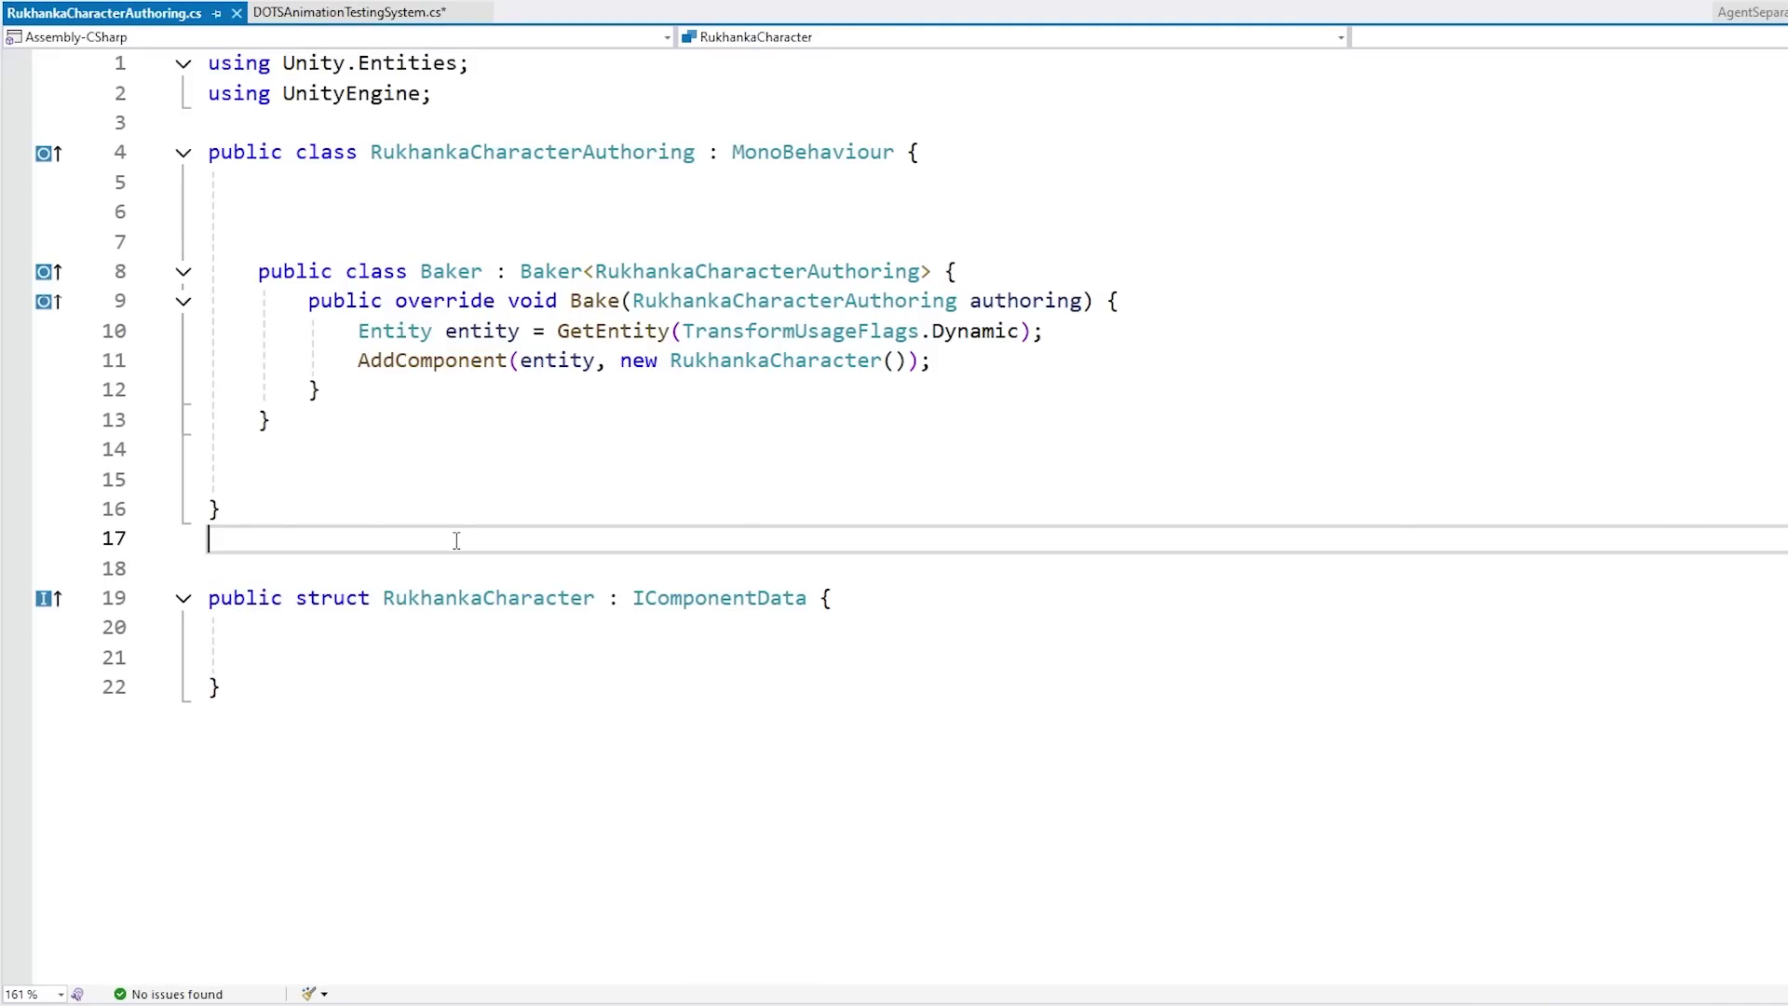
pyautogui.write('RefRO<R')
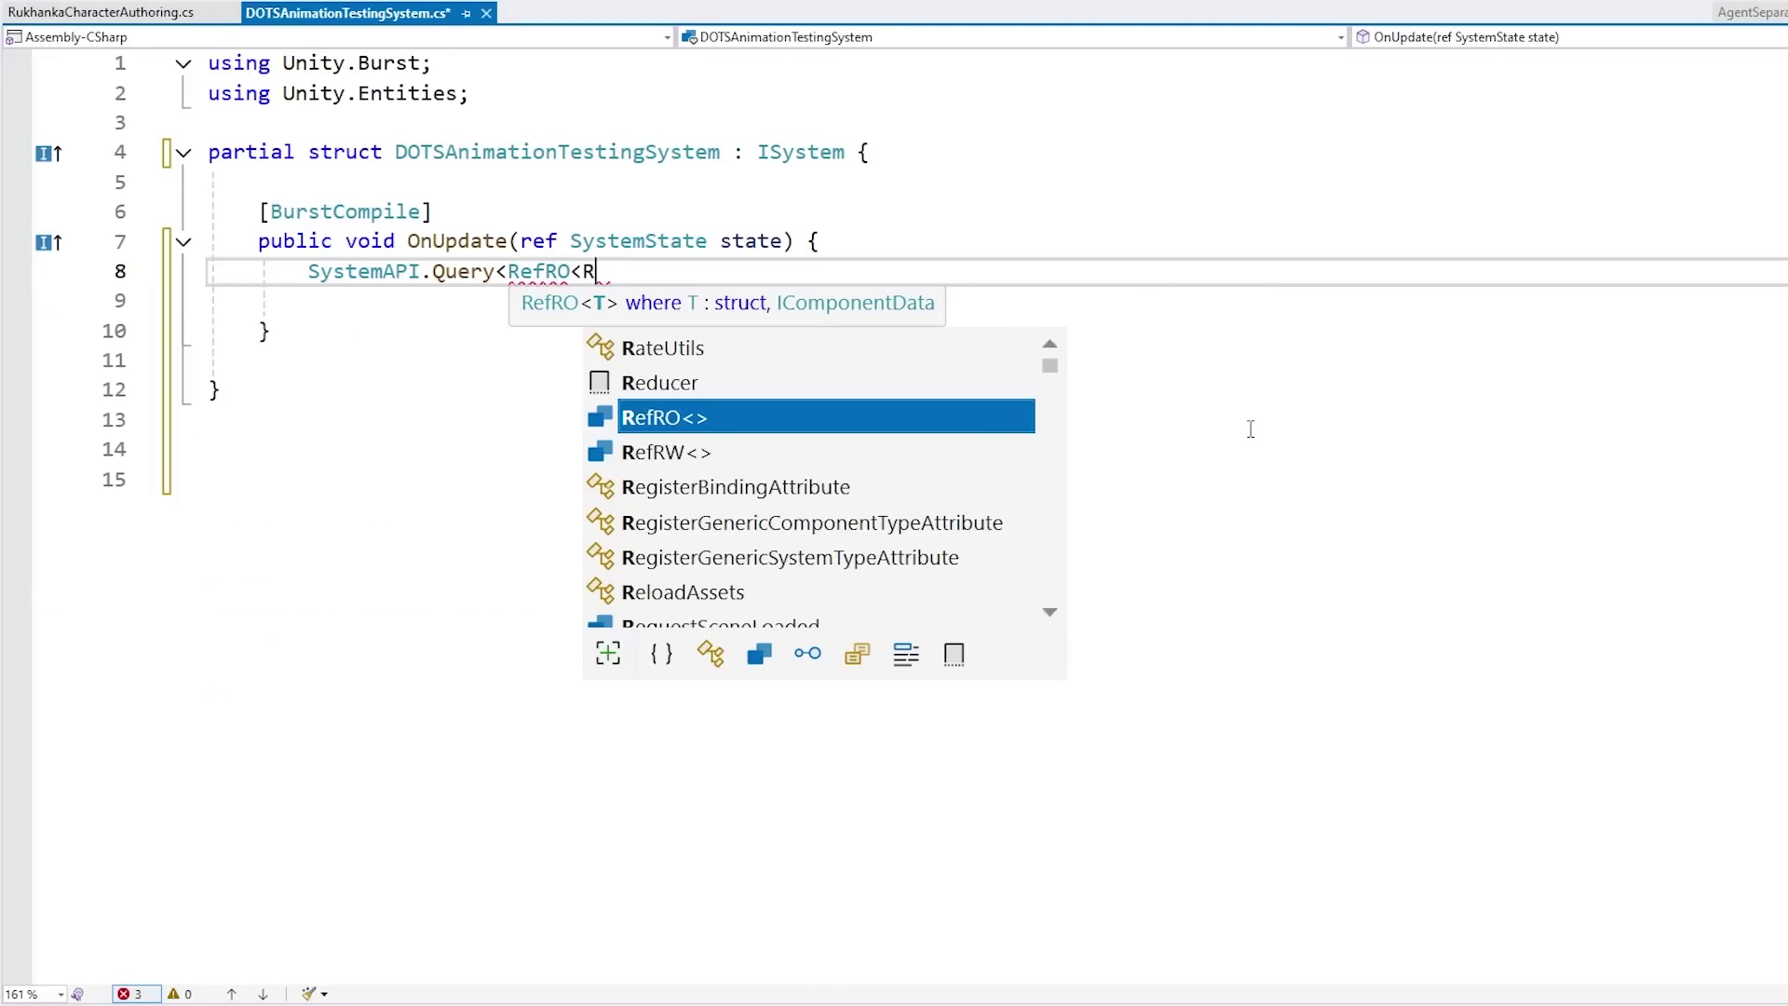
pyautogui.write('uk')
pyautogui.press('Down')
pyautogui.press('Up')
pyautogui.write('hankaCharacter>,')
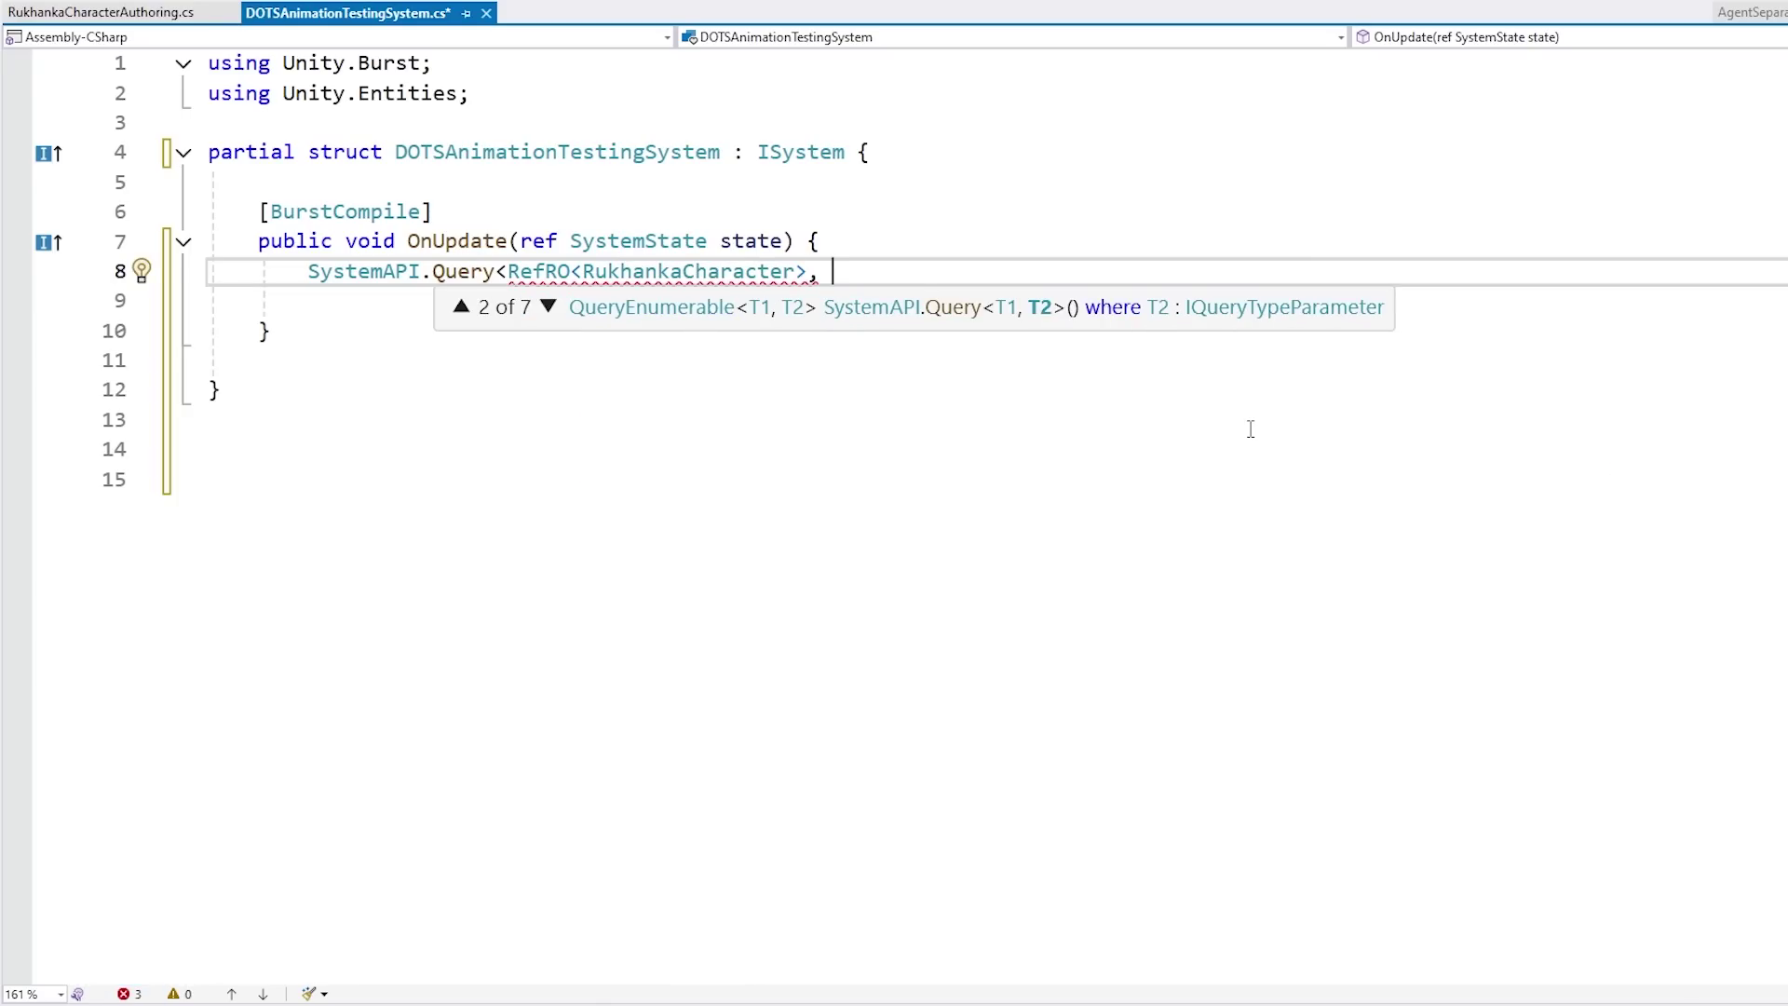
pyautogui.write(' DynamicBuffer<')
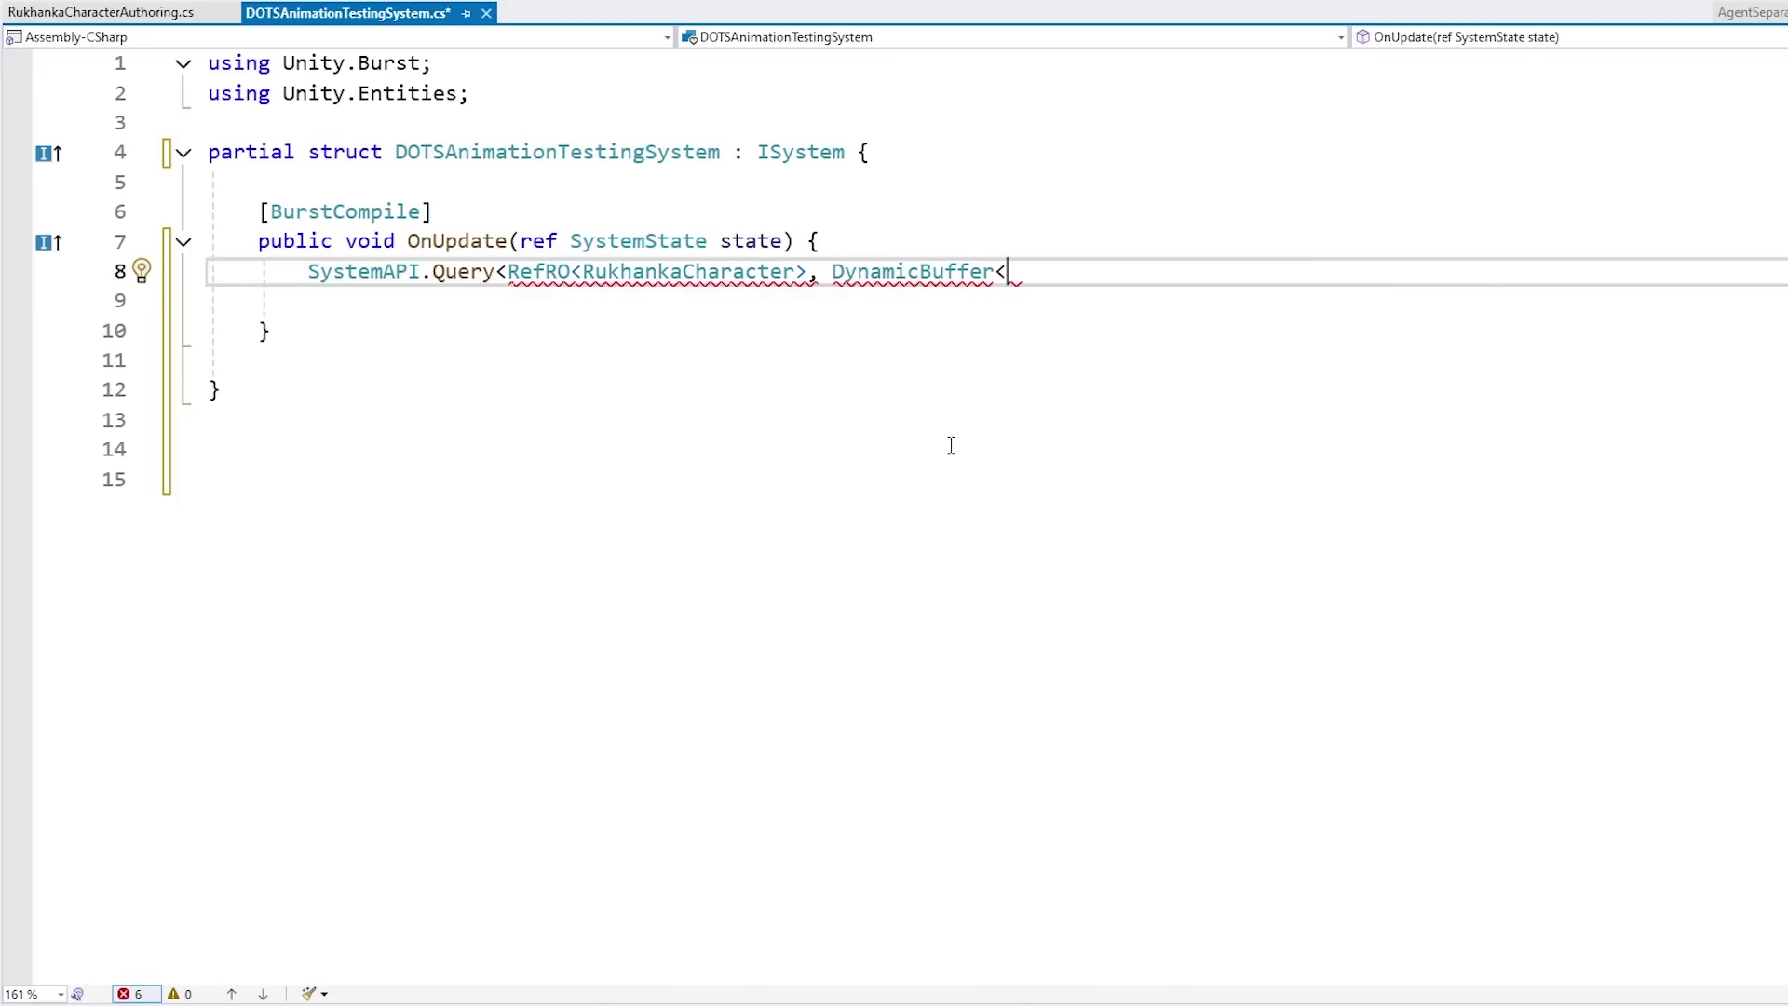
pyautogui.write('AnimatorCont')
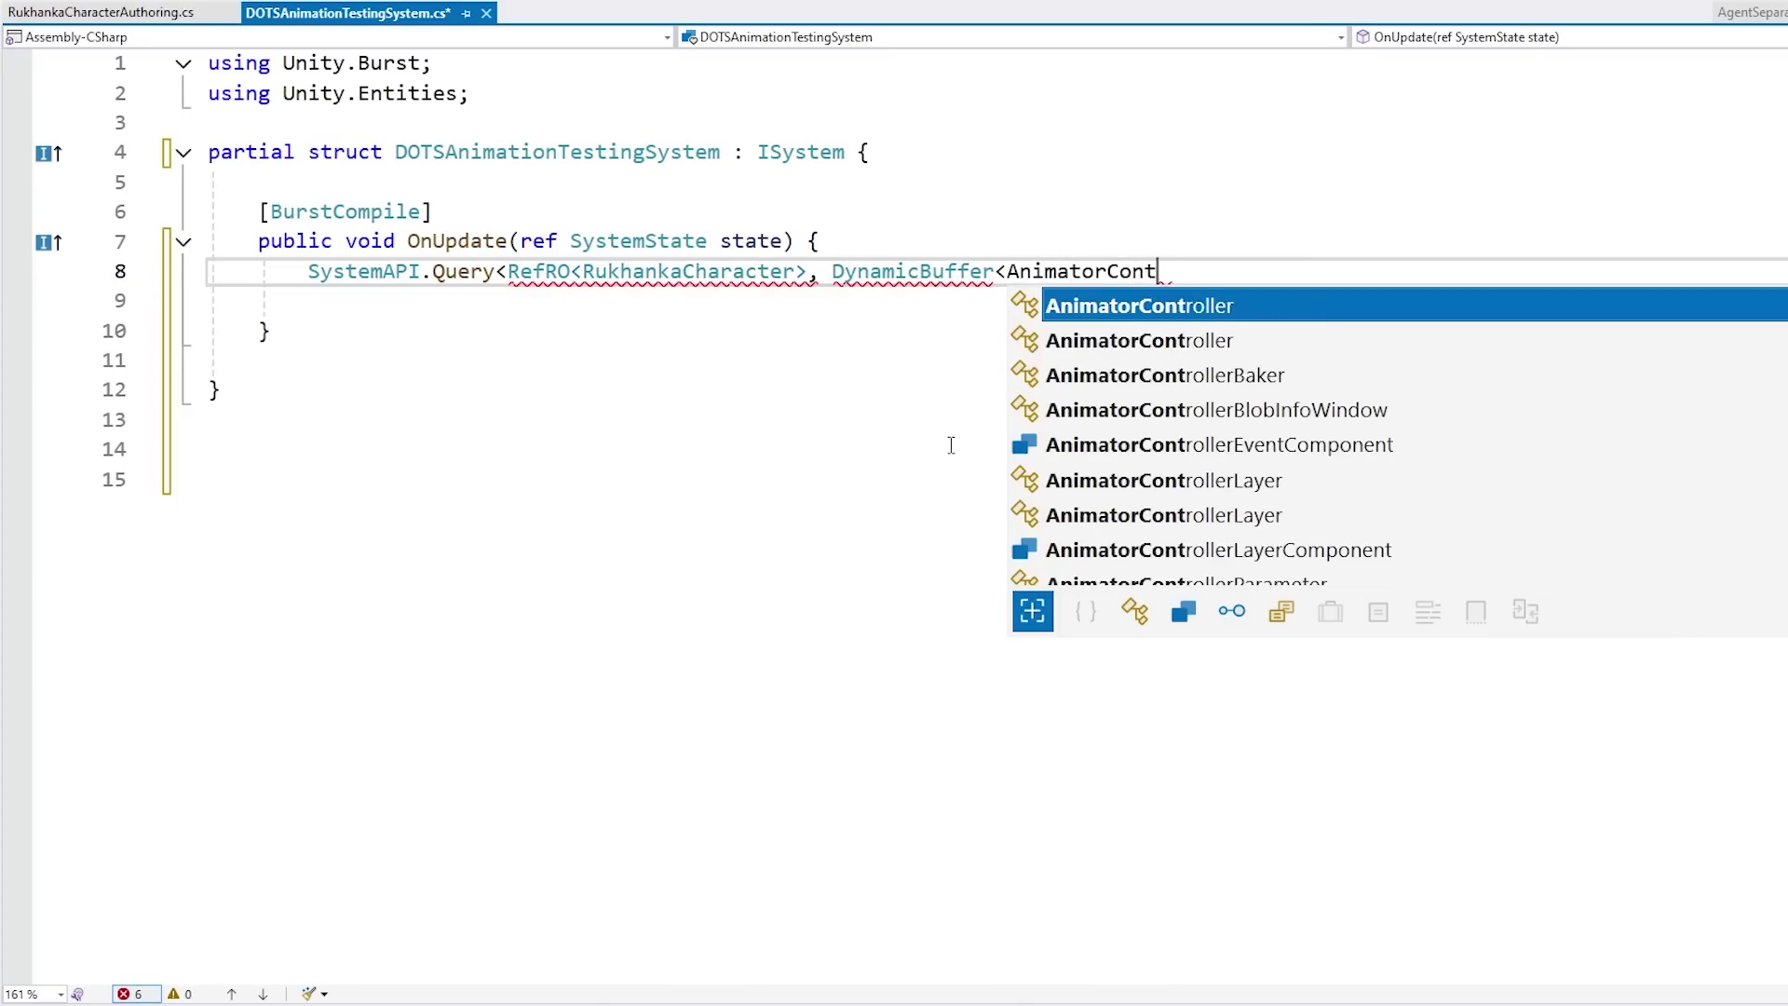
pyautogui.write('rollerpara')
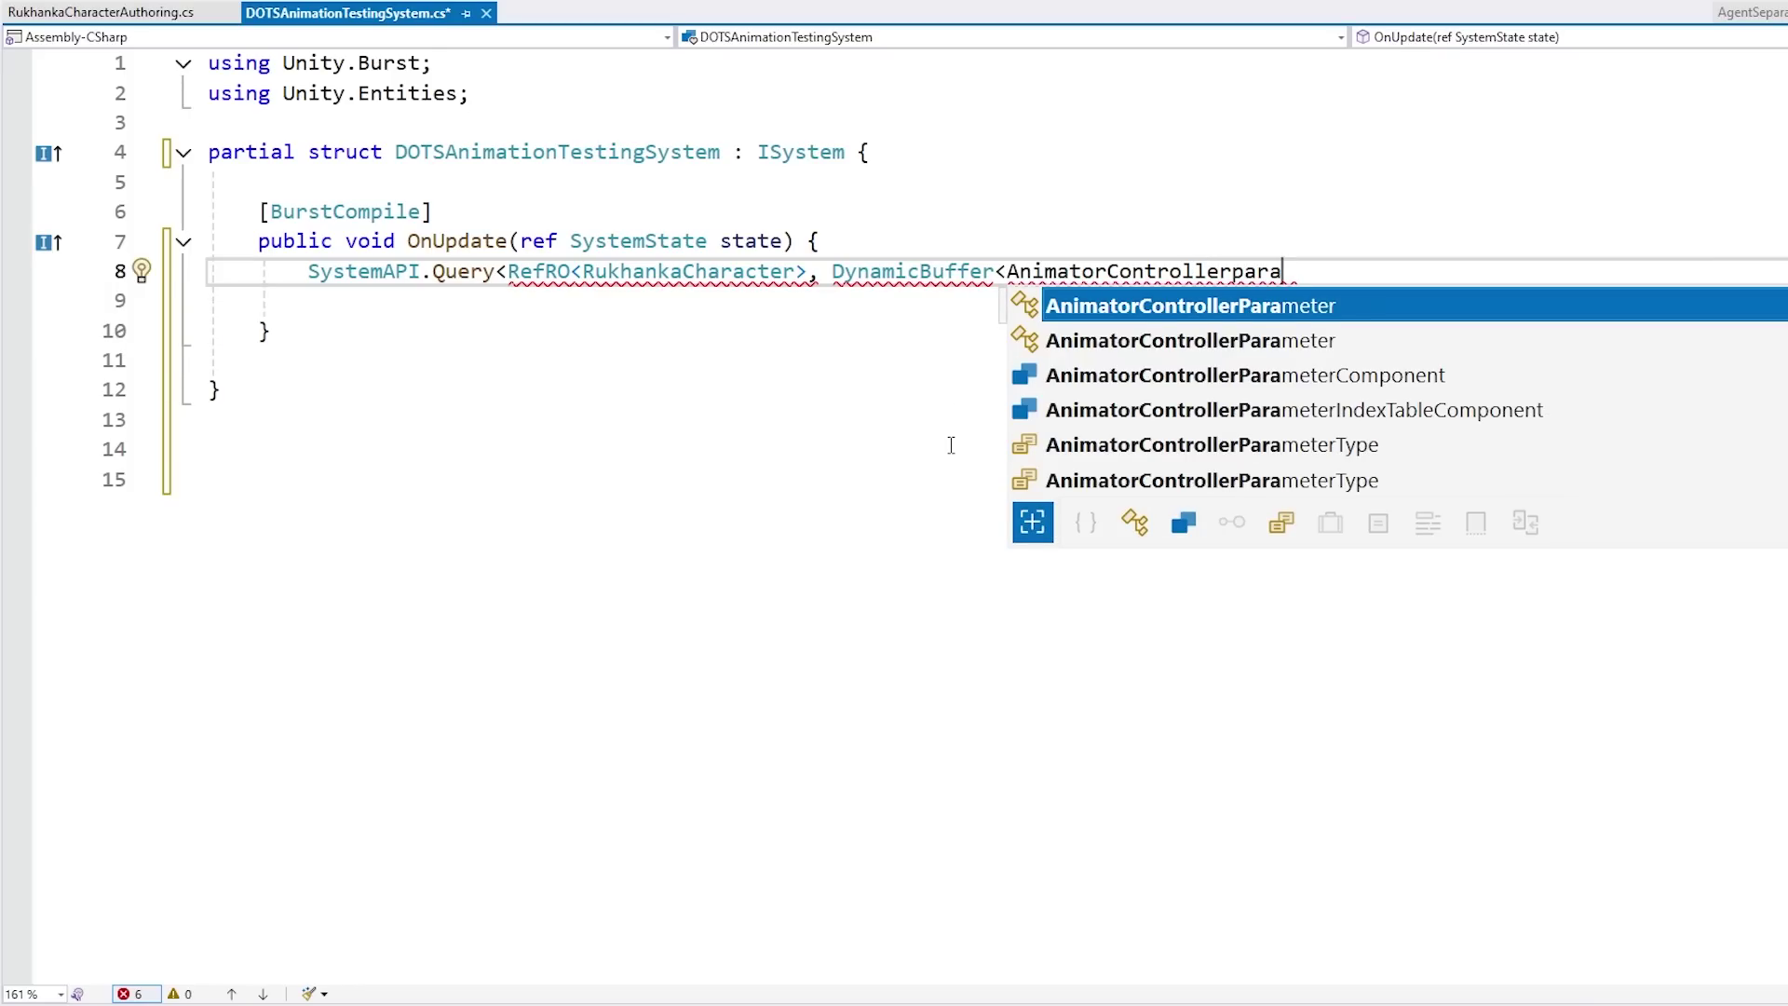
pyautogui.press('Down')
pyautogui.press('Down')
pyautogui.write('>')
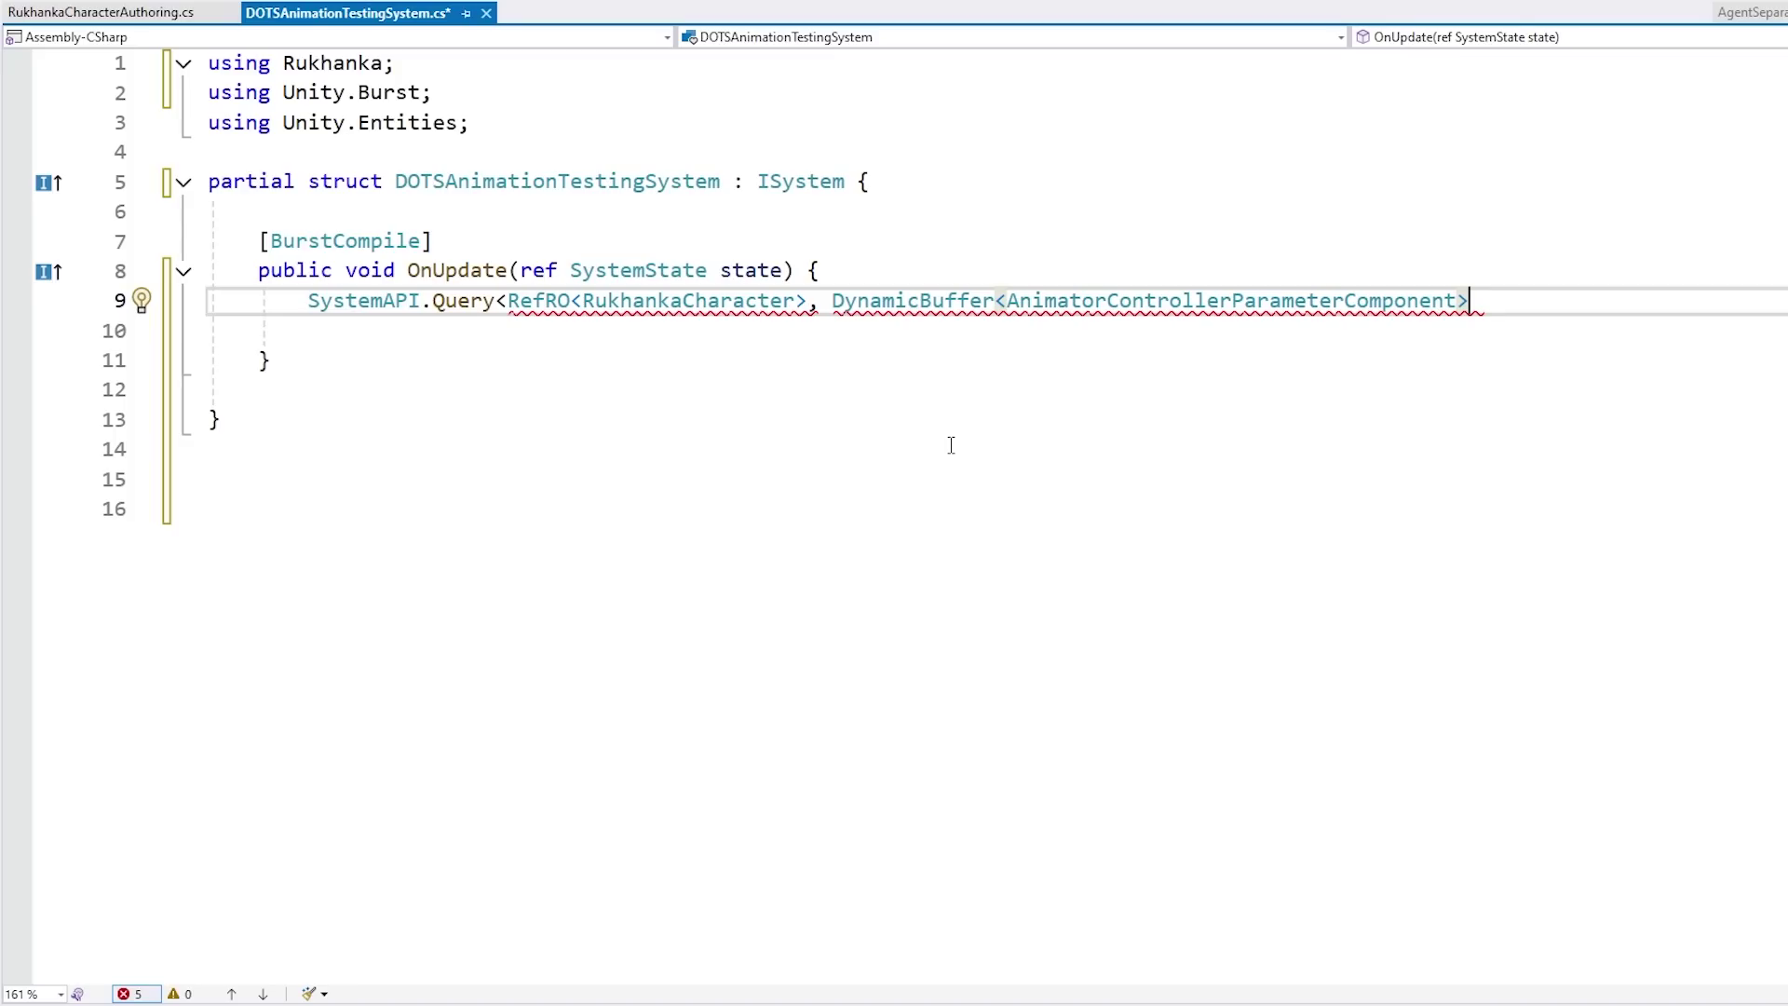
# Step: Turn the query into a foreach with named variables and begin an Input.GetKeyDown(KeyCode.T) check
pyautogui.doubleClick(919, 303)
pyautogui.click(966, 288)
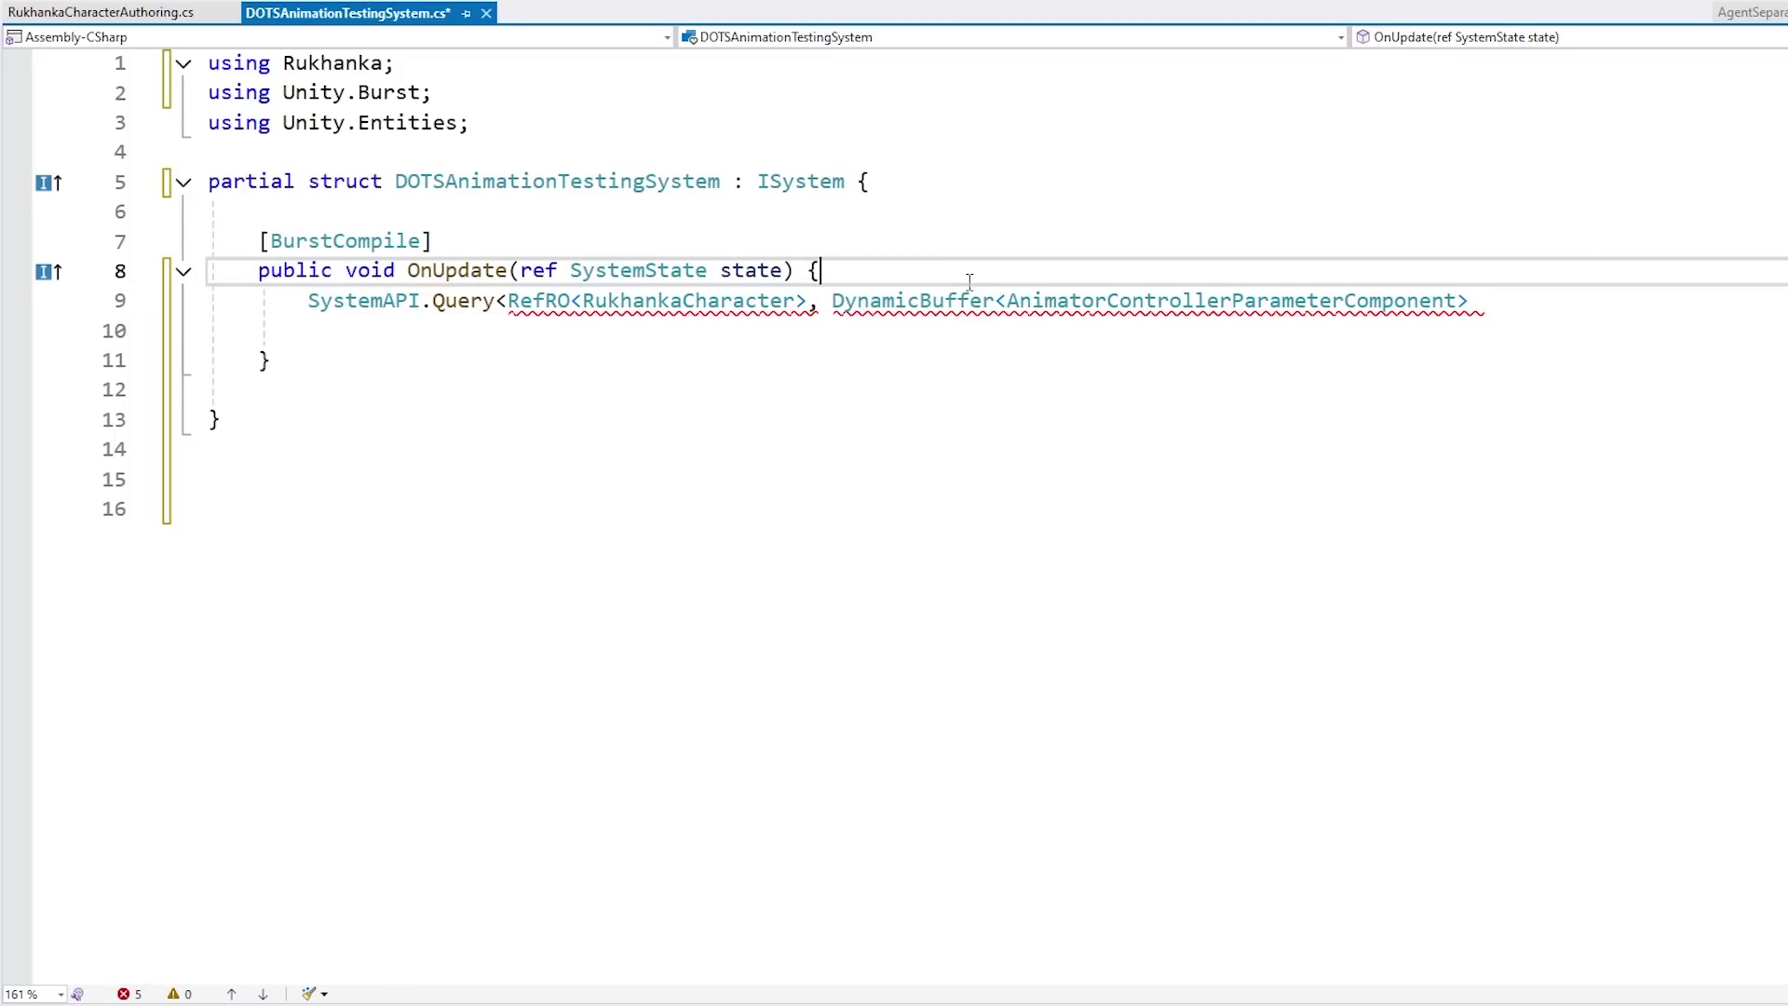
pyautogui.press('Home')
pyautogui.write('foreach (((Rfo')
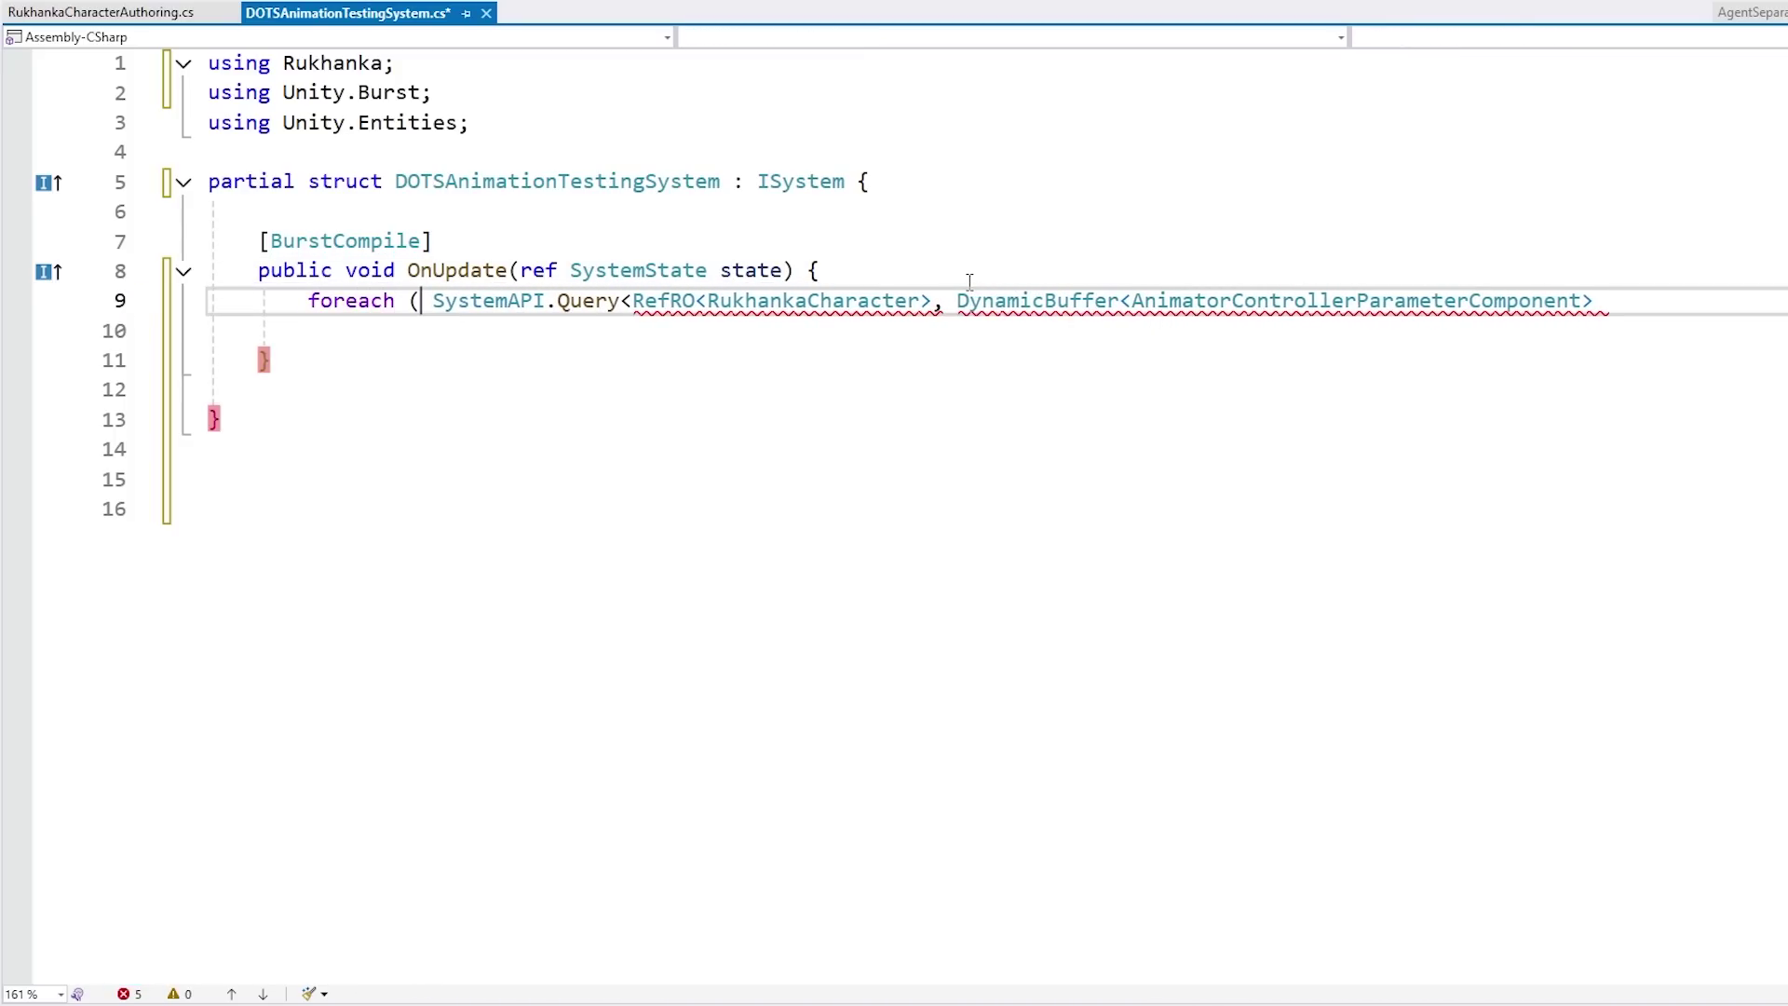
pyautogui.press('BackSpace')
pyautogui.press('BackSpace')
pyautogui.write('efRO<Ruk')
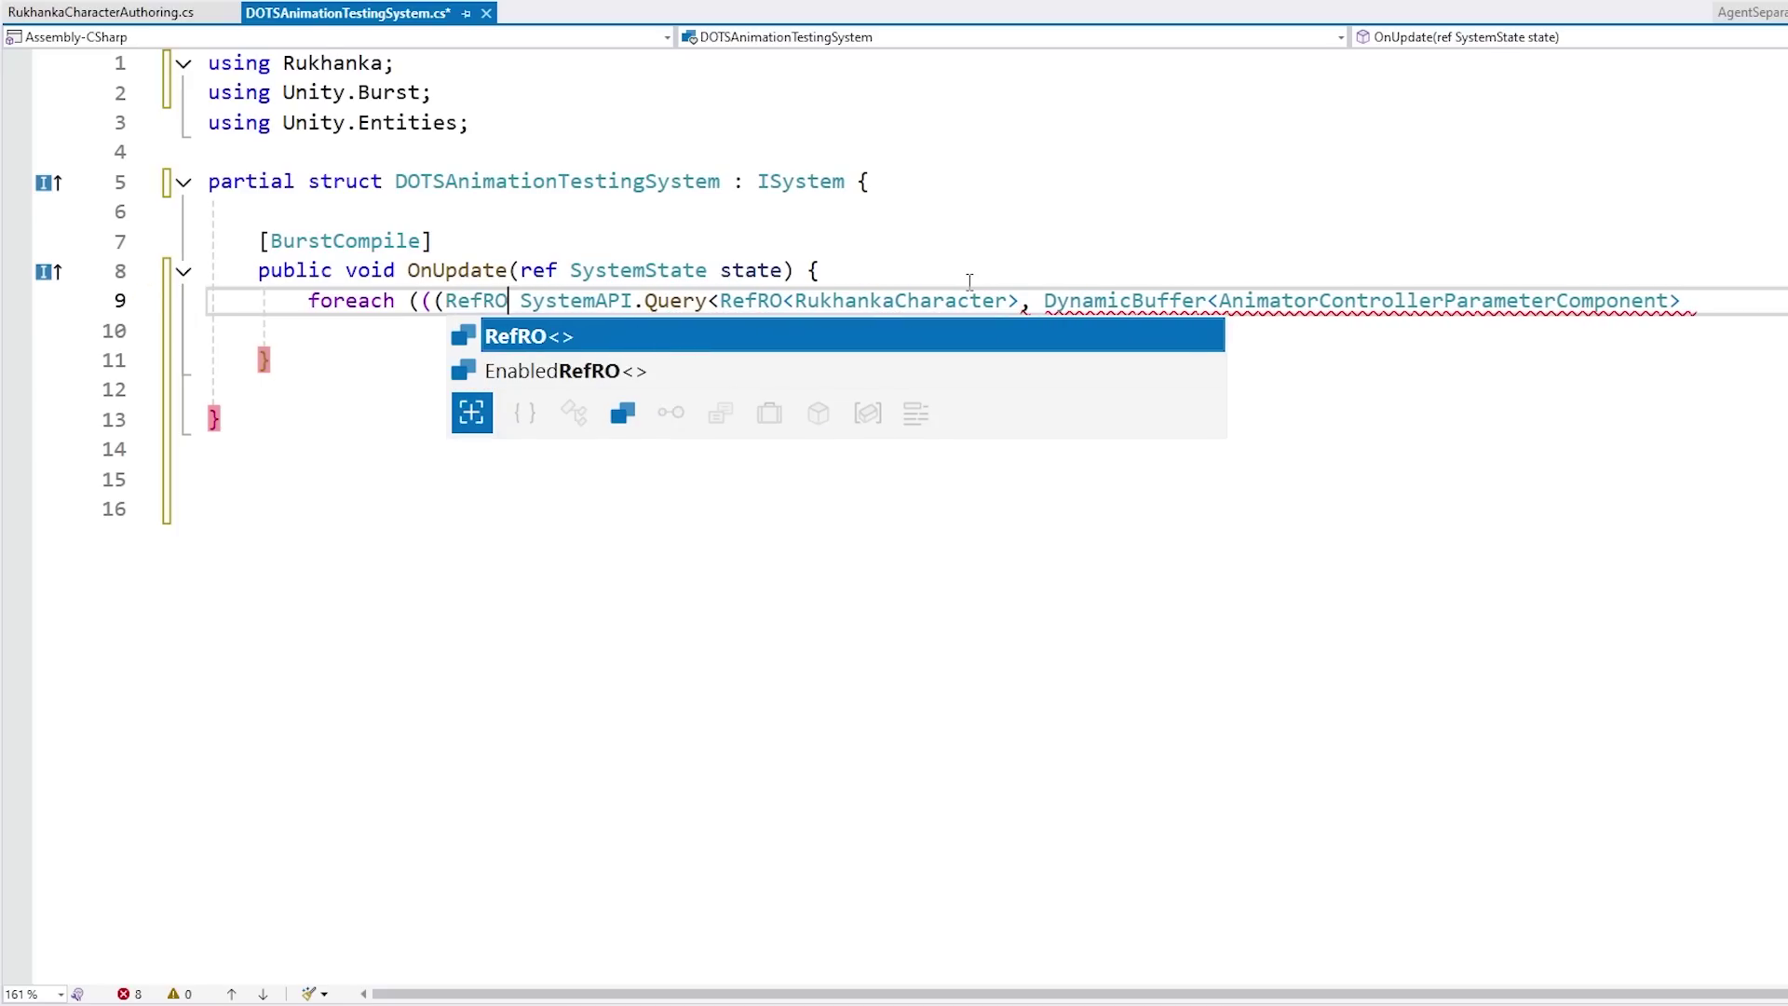
pyautogui.write('hankaCharacter> rukhankaCharacter,')
pyautogui.press('Return')
pyautogui.write('DynamicB')
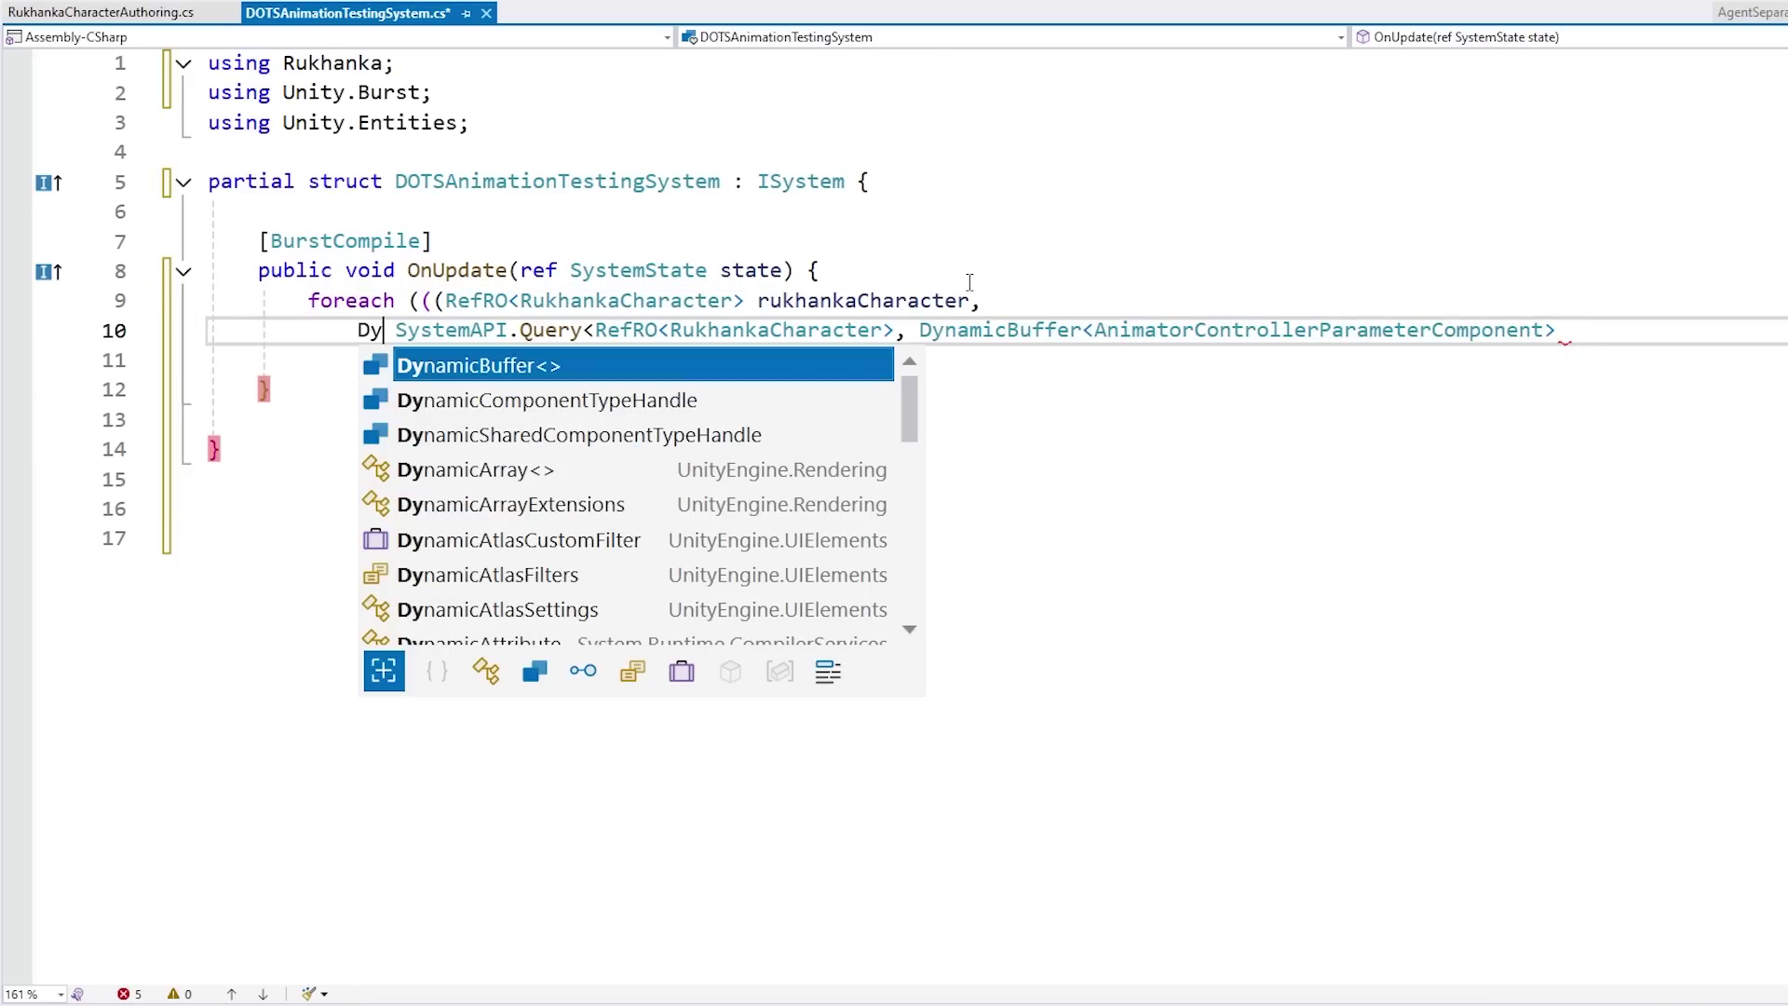
pyautogui.write('uffer<AnimatorControllerParameterComponent')
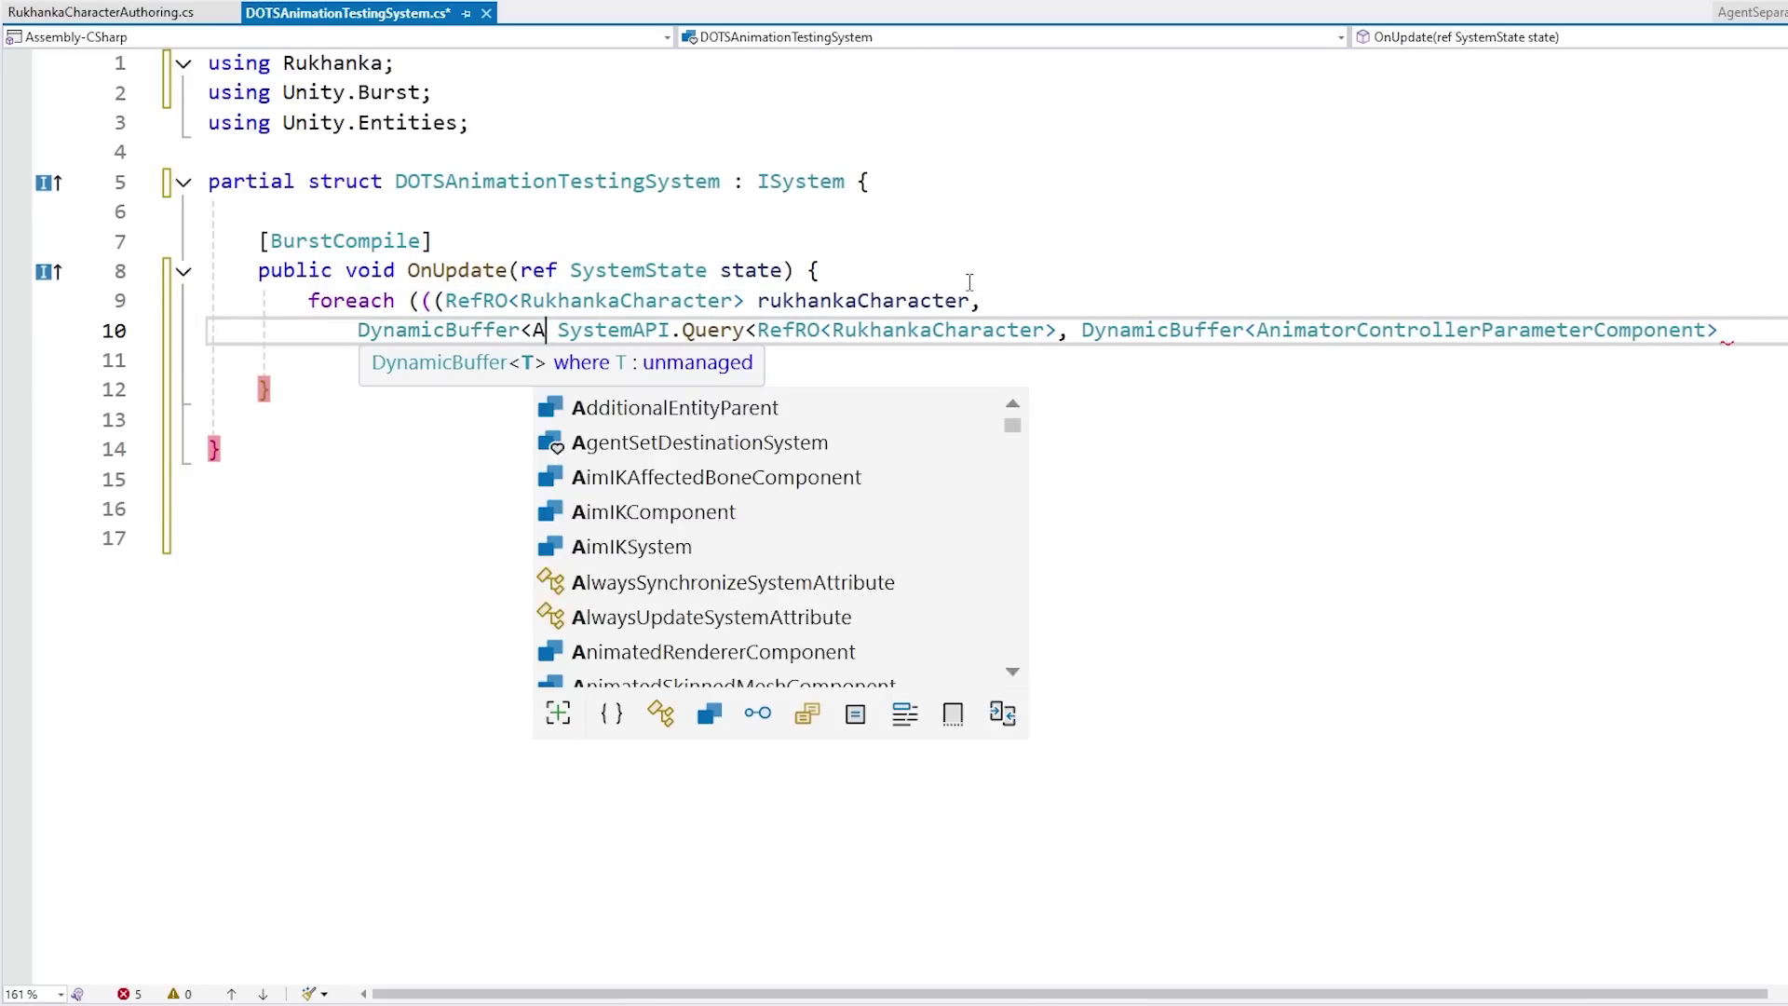
pyautogui.write('>')
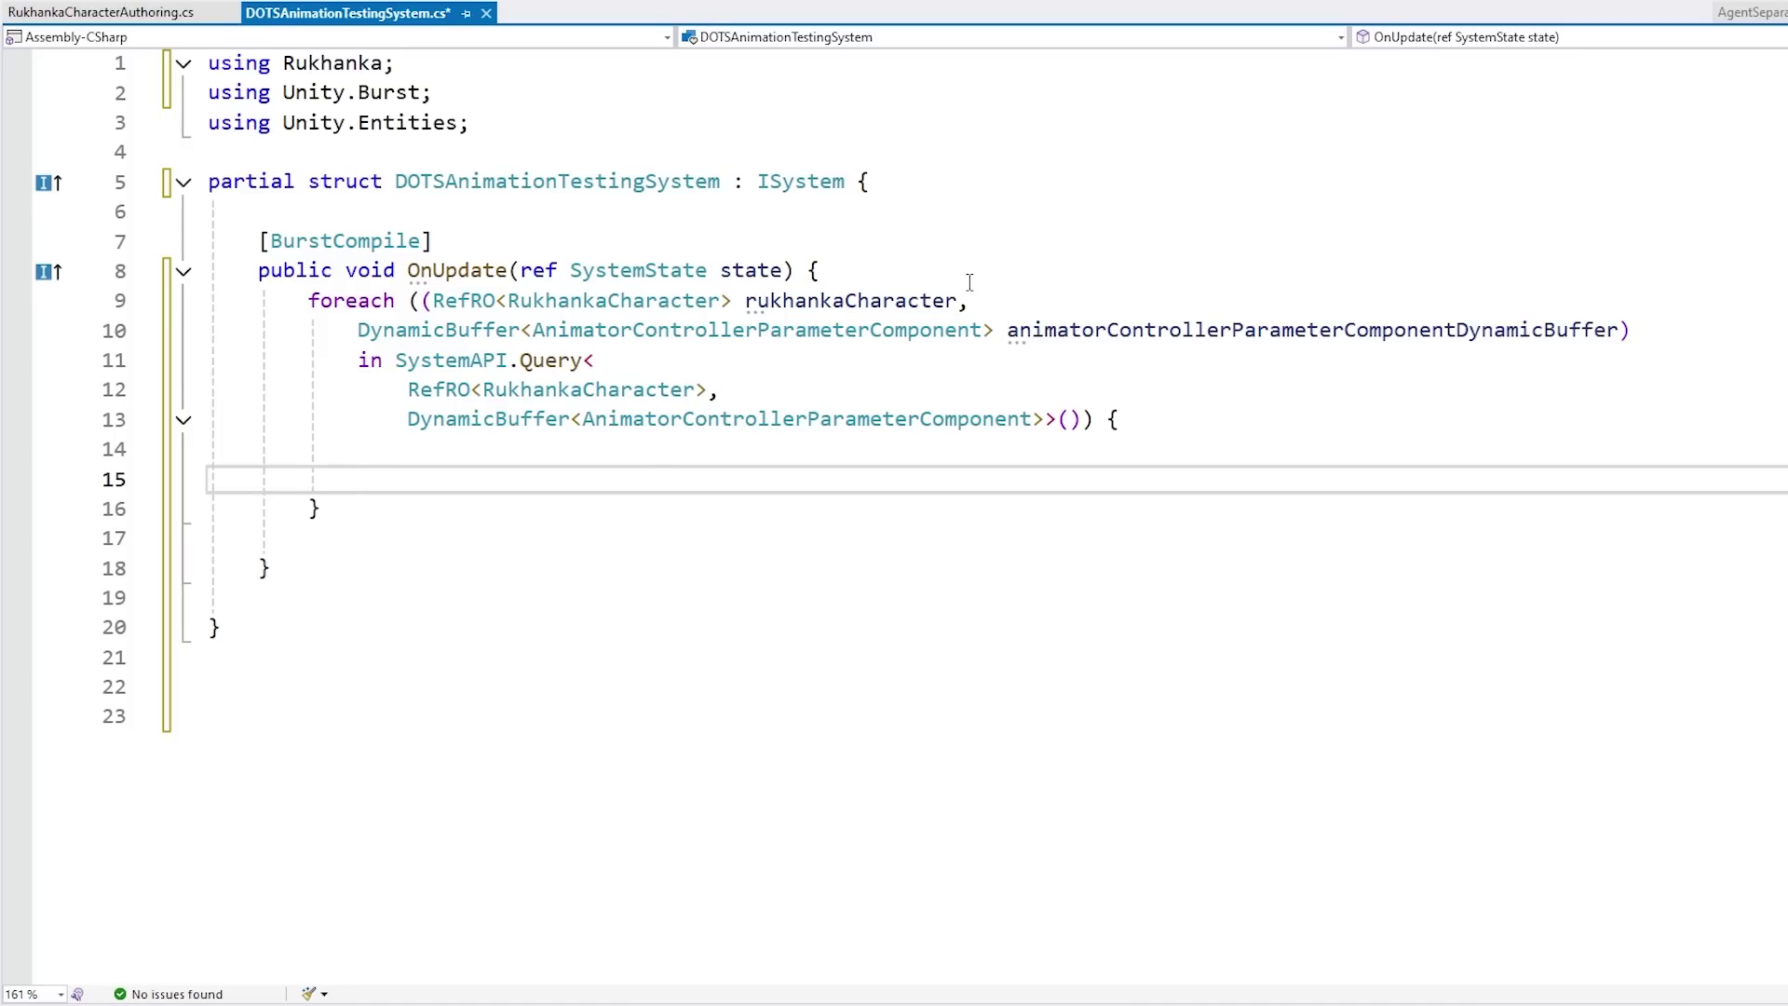
pyautogui.write('if (Input.GetKeyDown(KeyCode')
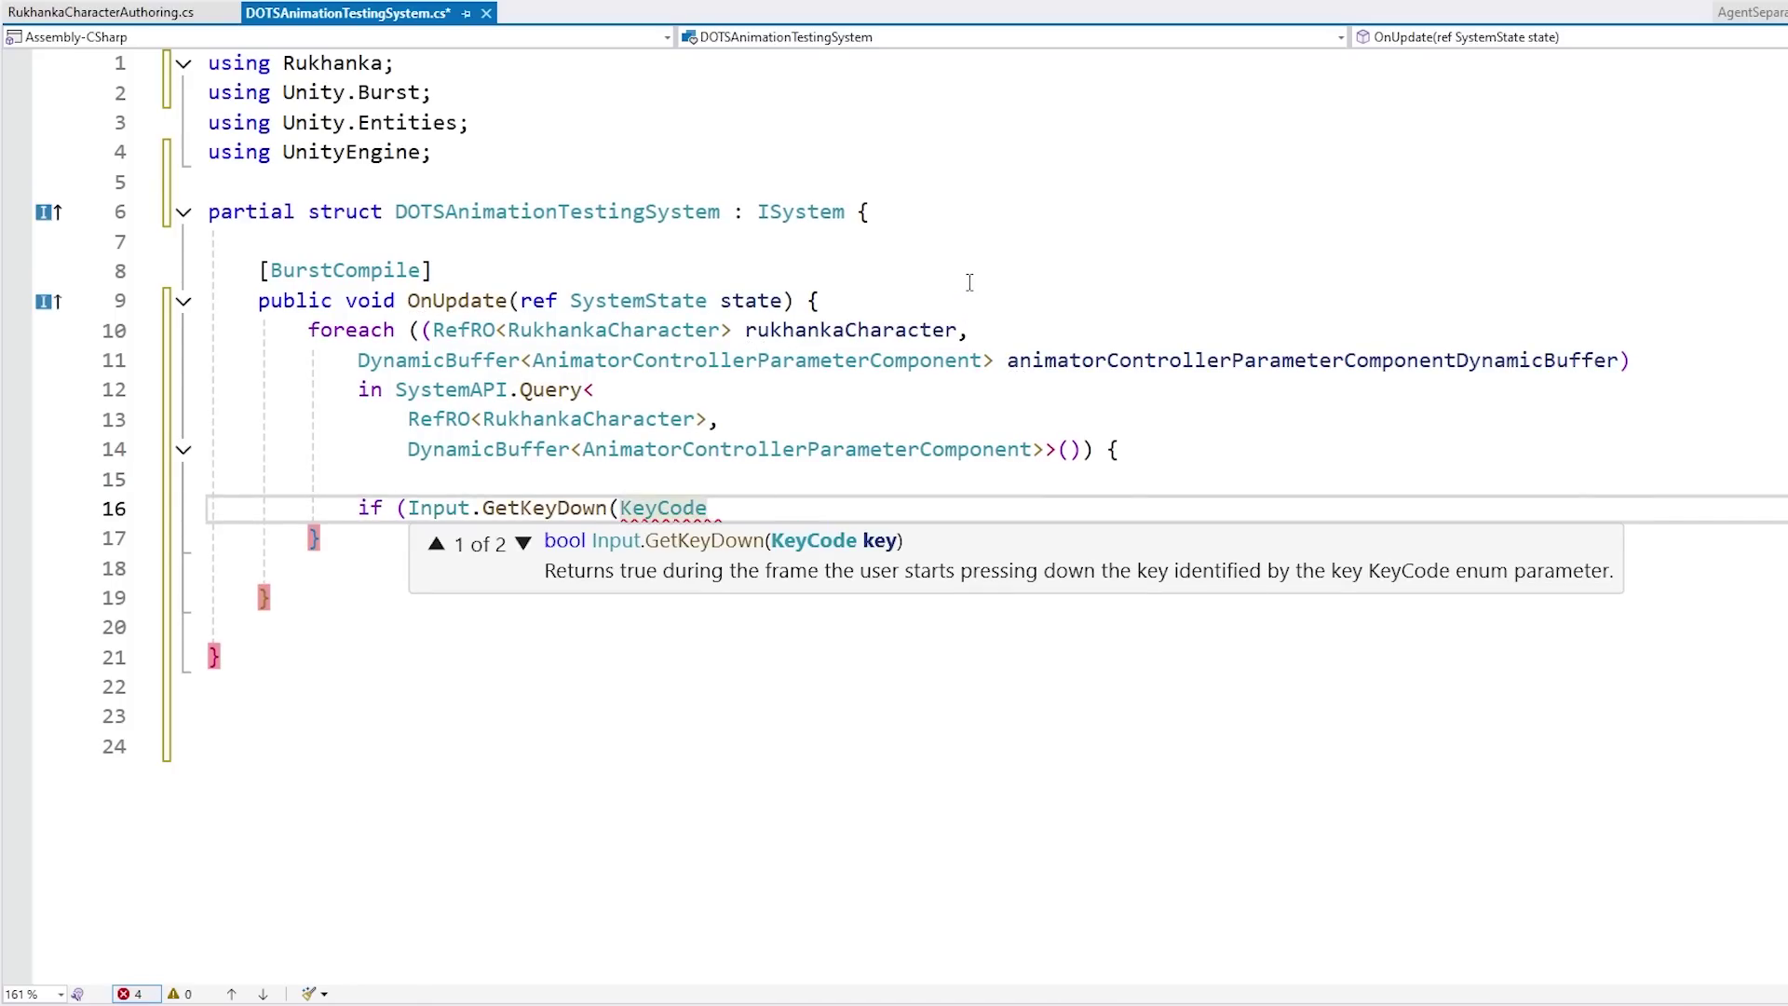
pyautogui.write('.T)) {')
# Step: In the T-key block, take a ref AnimatorControllerParameterComponent from the buffer's ElementAt(0)
pyautogui.press('Return')
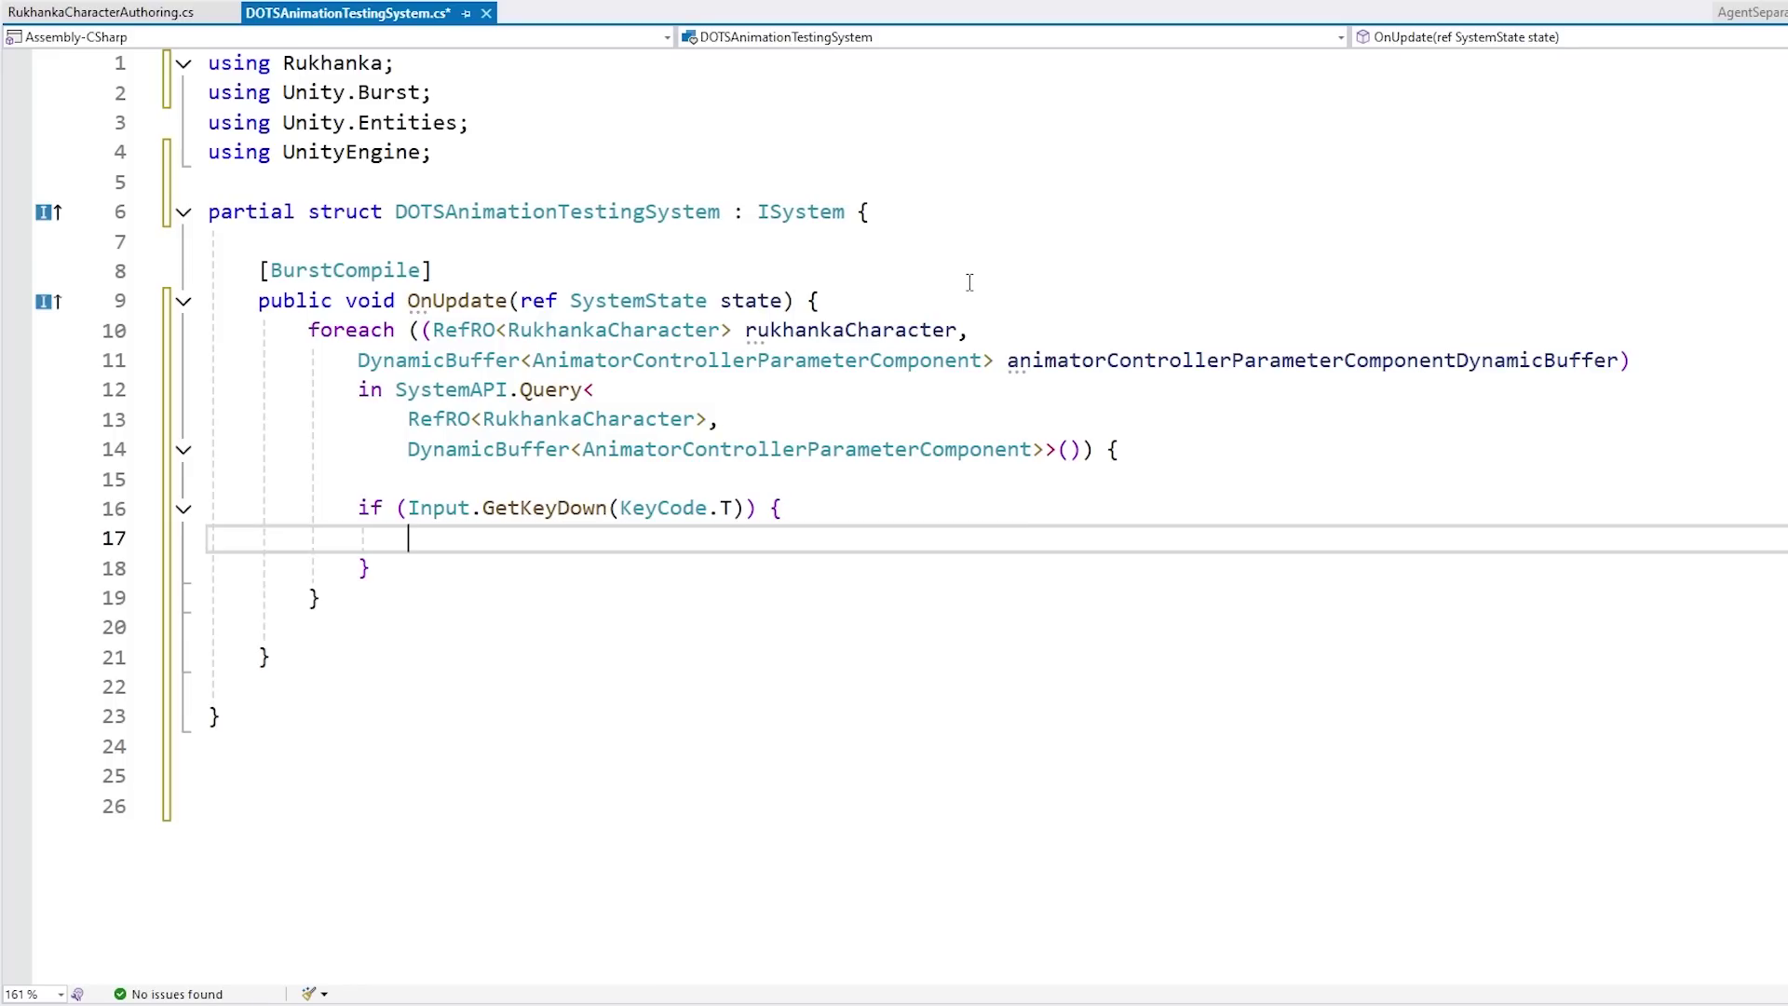
pyautogui.write('anima')
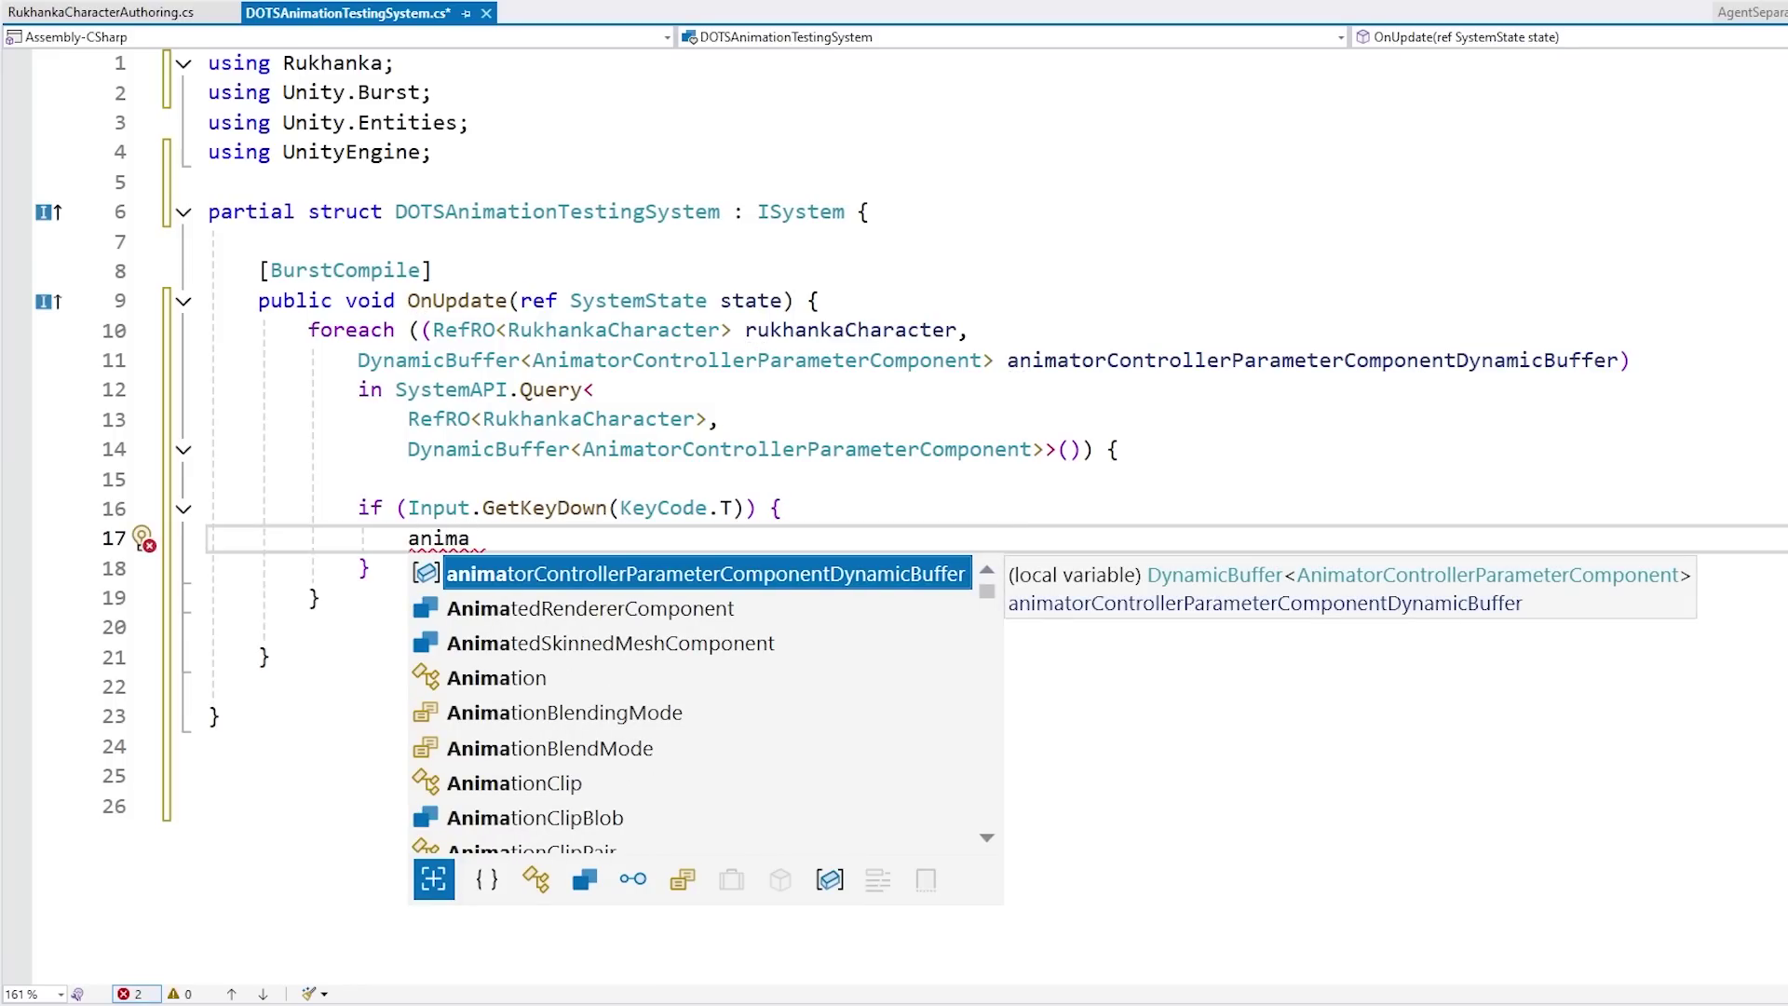
pyautogui.write('torControllerParameterComponentDynamicBuffer.gete')
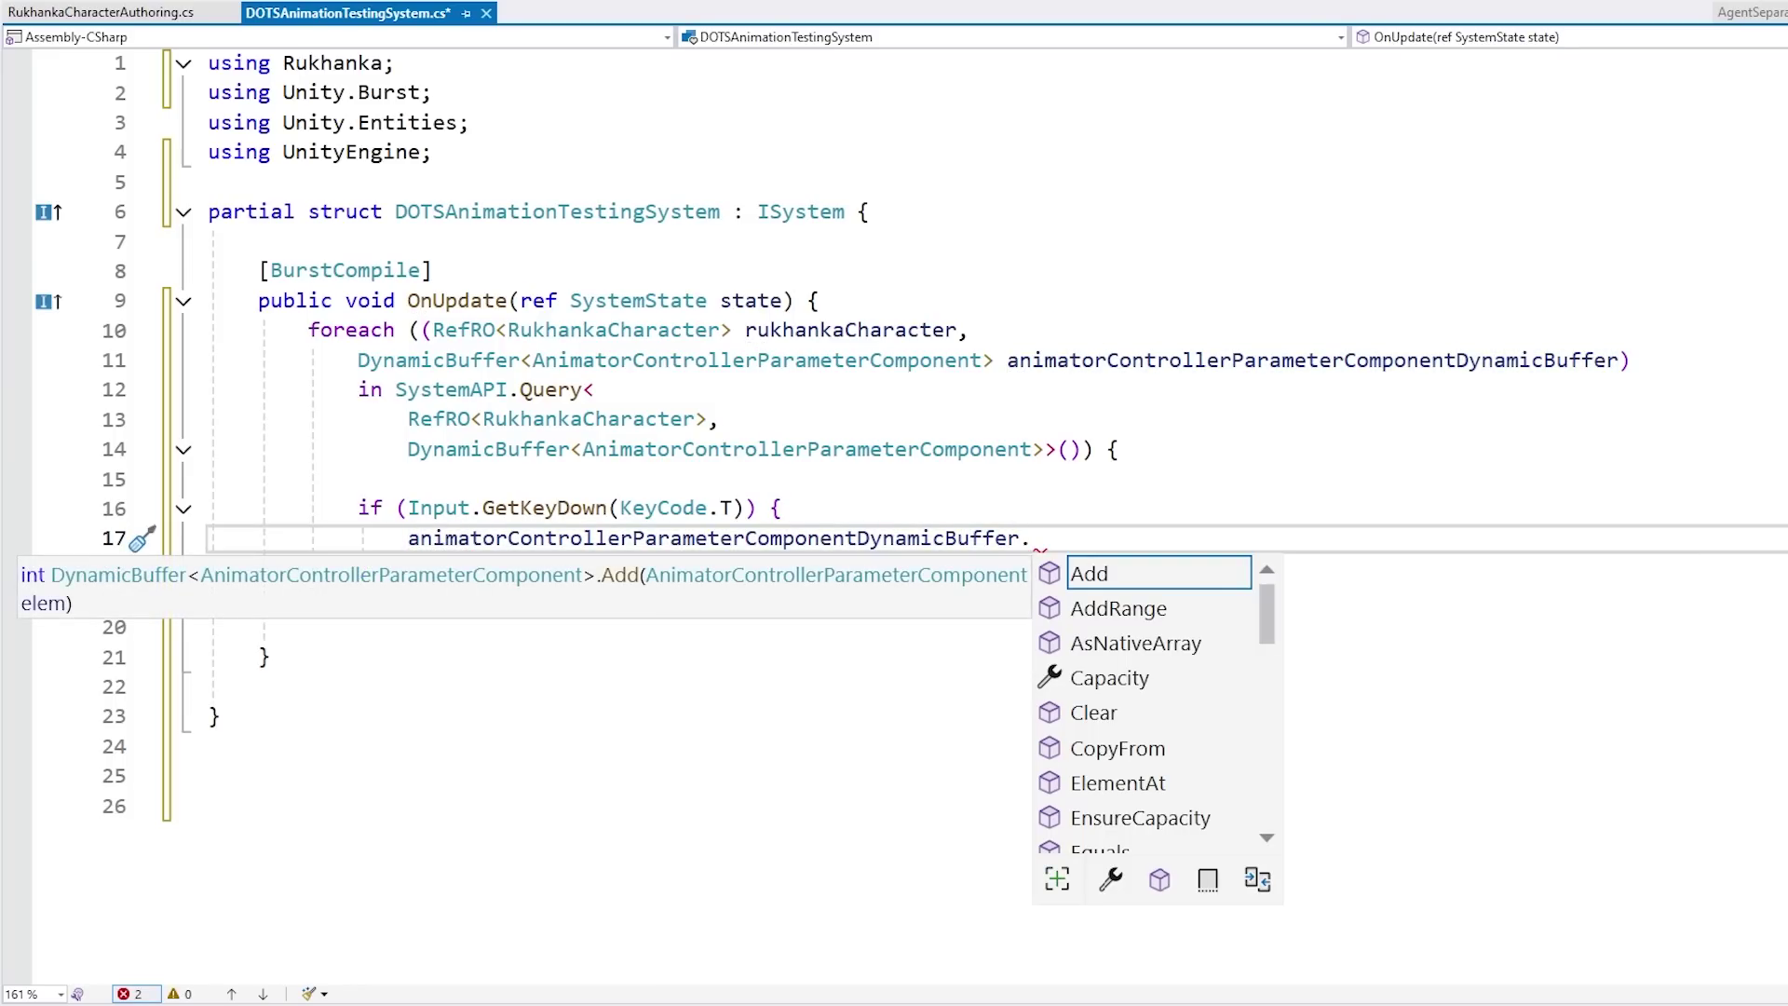
pyautogui.press('BackSpace')
pyautogui.press('BackSpace')
pyautogui.press('BackSpace')
pyautogui.press('BackSpace')
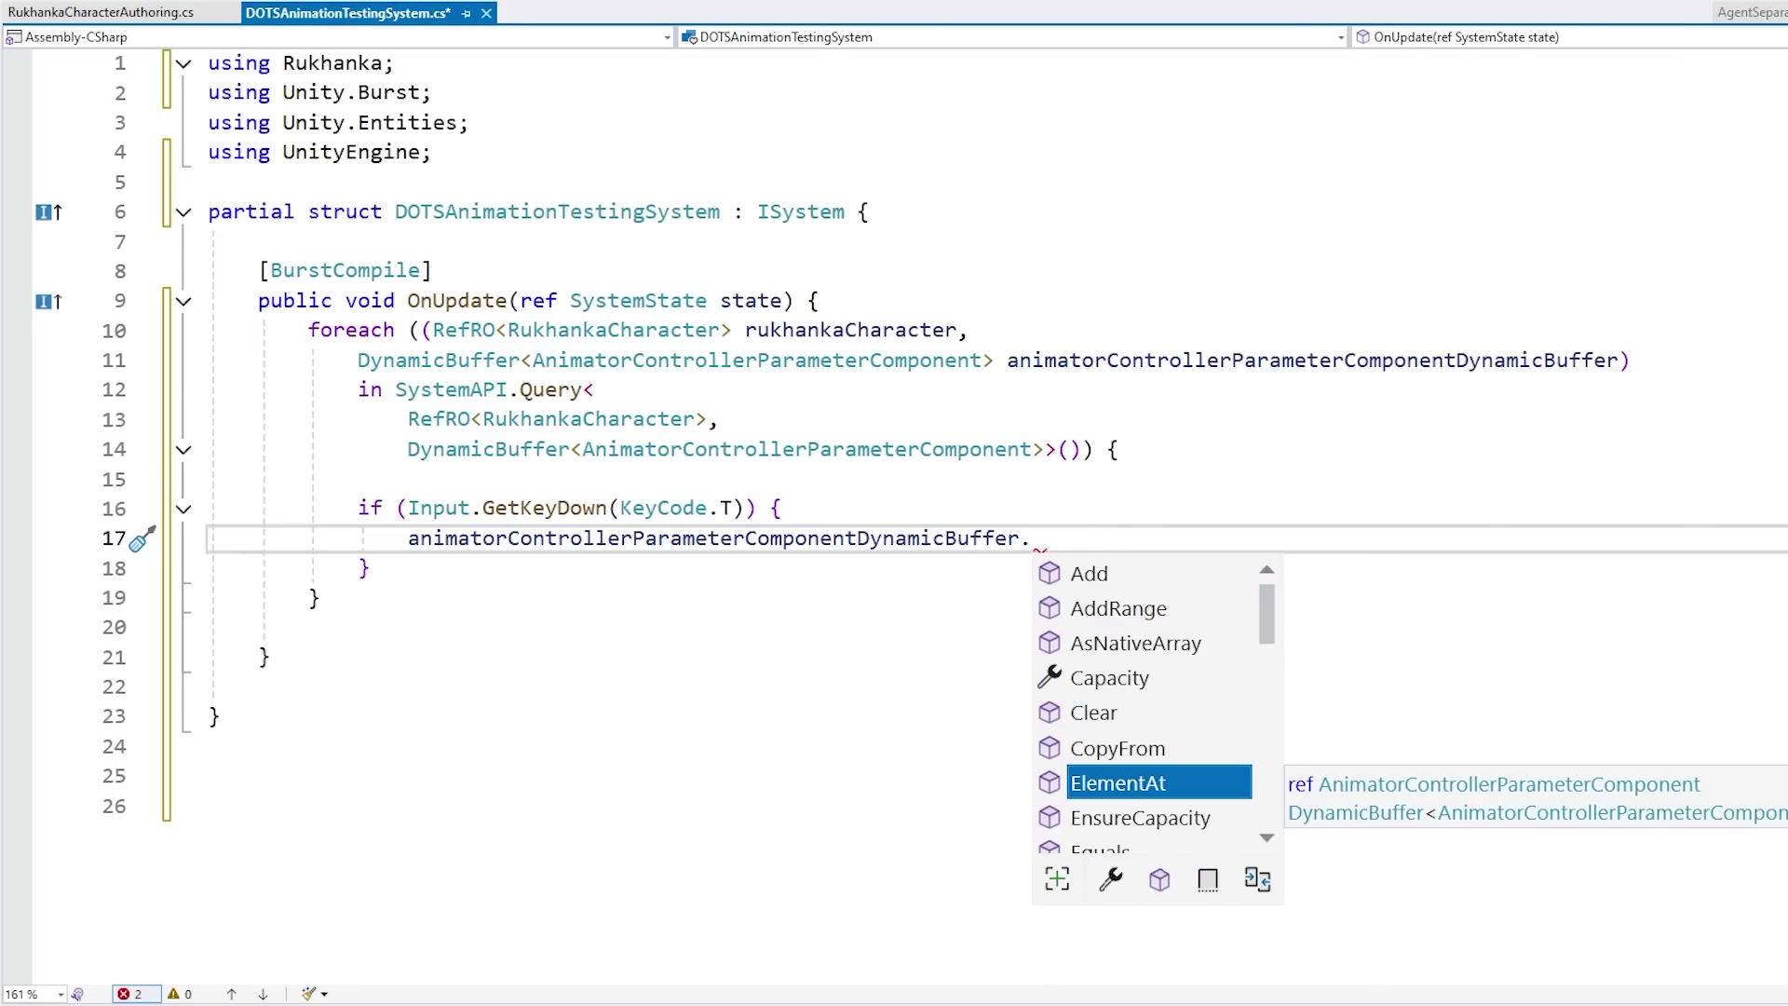
pyautogui.write('ElementAt(0')
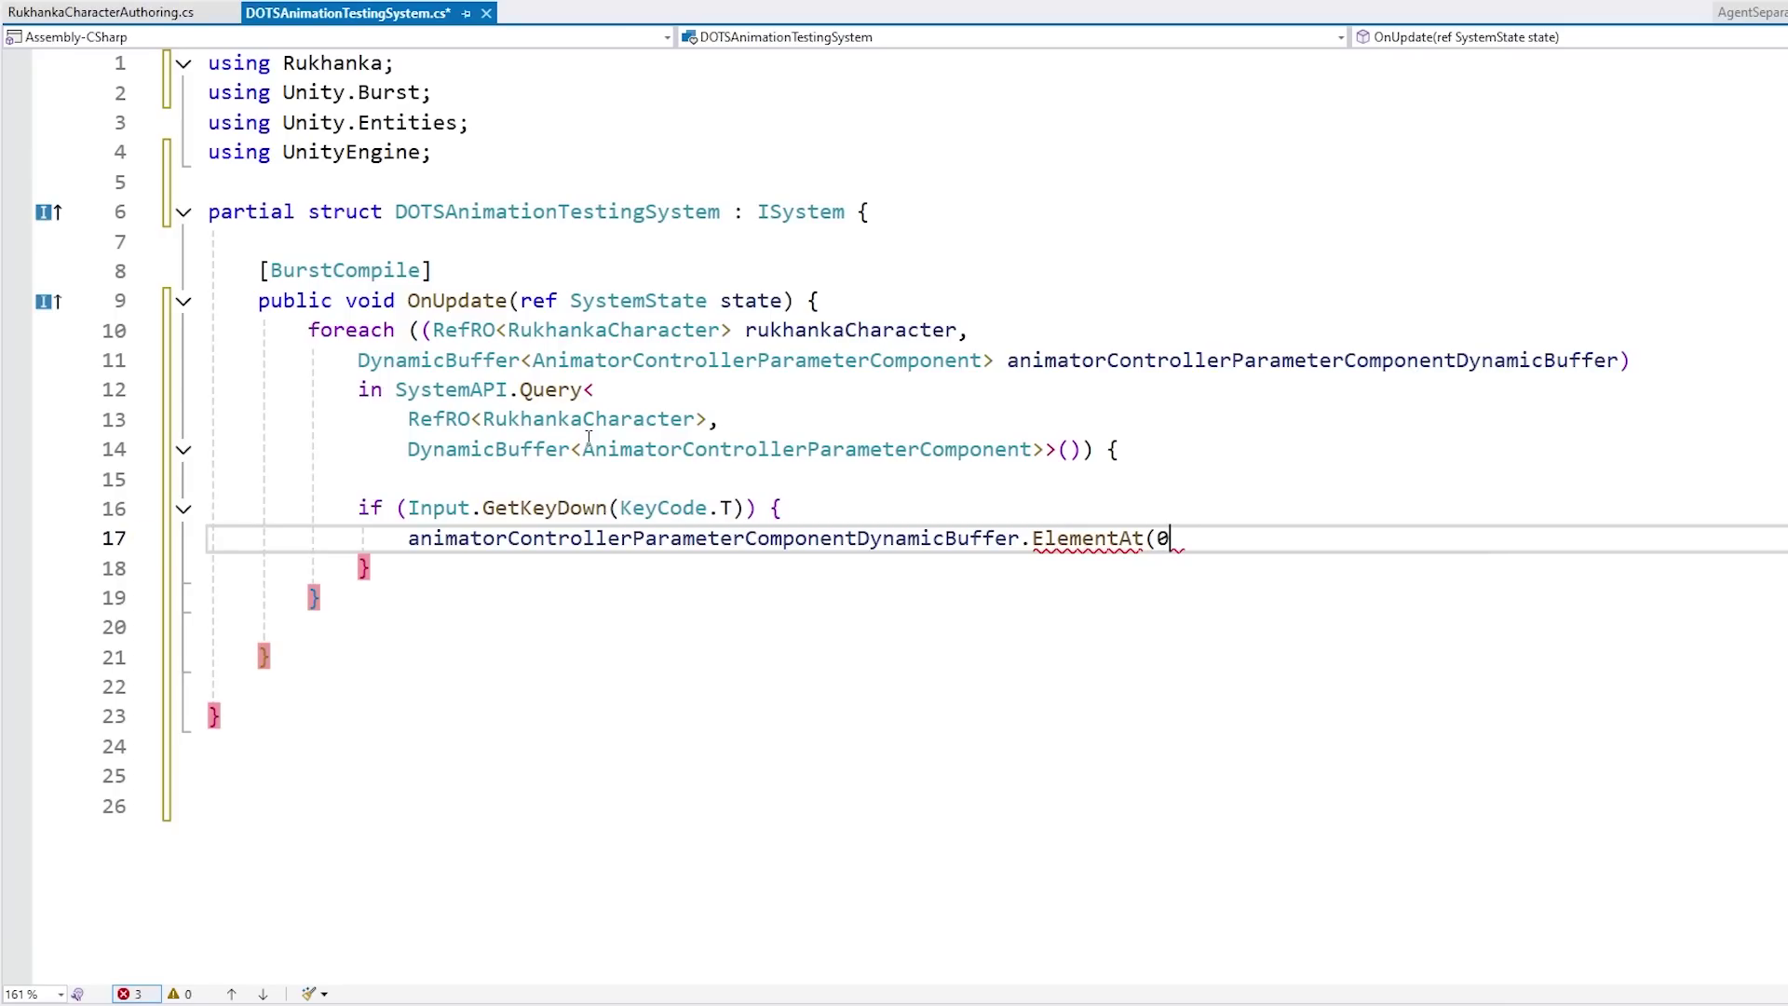
pyautogui.write(');')
pyautogui.press('Home')
pyautogui.write('ref')
pyautogui.press('Home')
pyautogui.press('Left')
pyautogui.write('Animator')
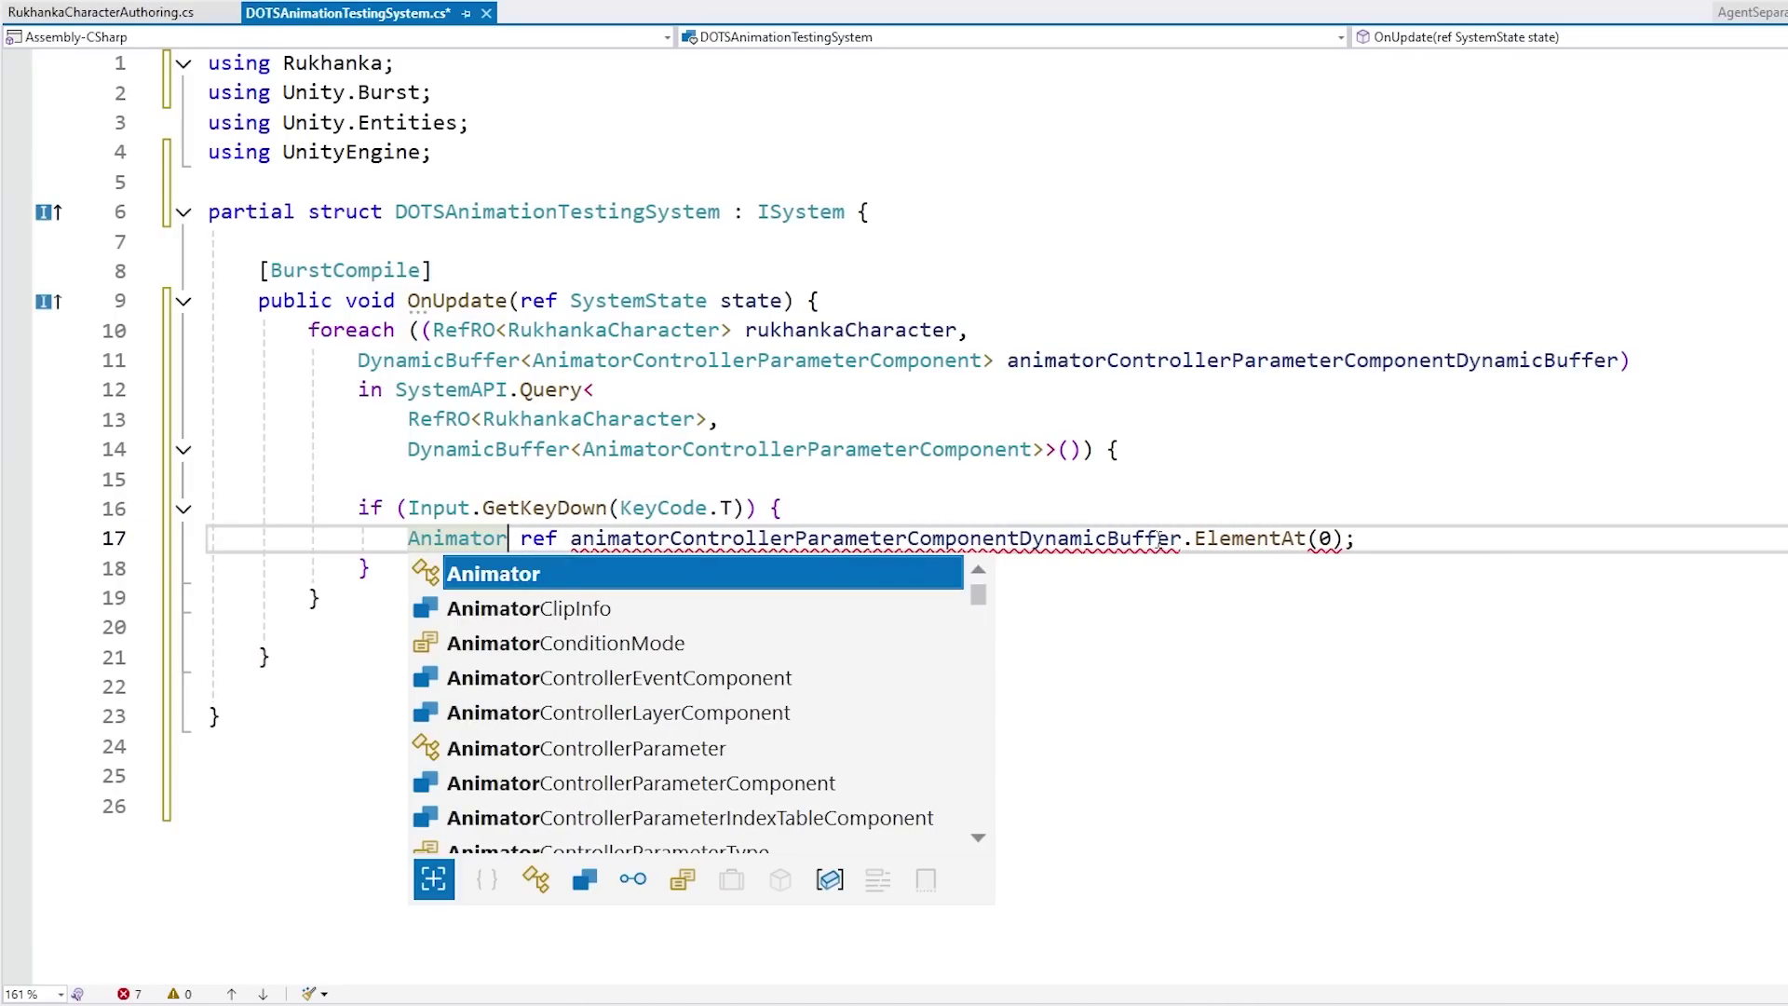
pyautogui.press('Down')
pyautogui.press('Down')
pyautogui.press('Down')
pyautogui.press('Down')
pyautogui.press('Down')
pyautogui.press('Down')
pyautogui.press('Tab')
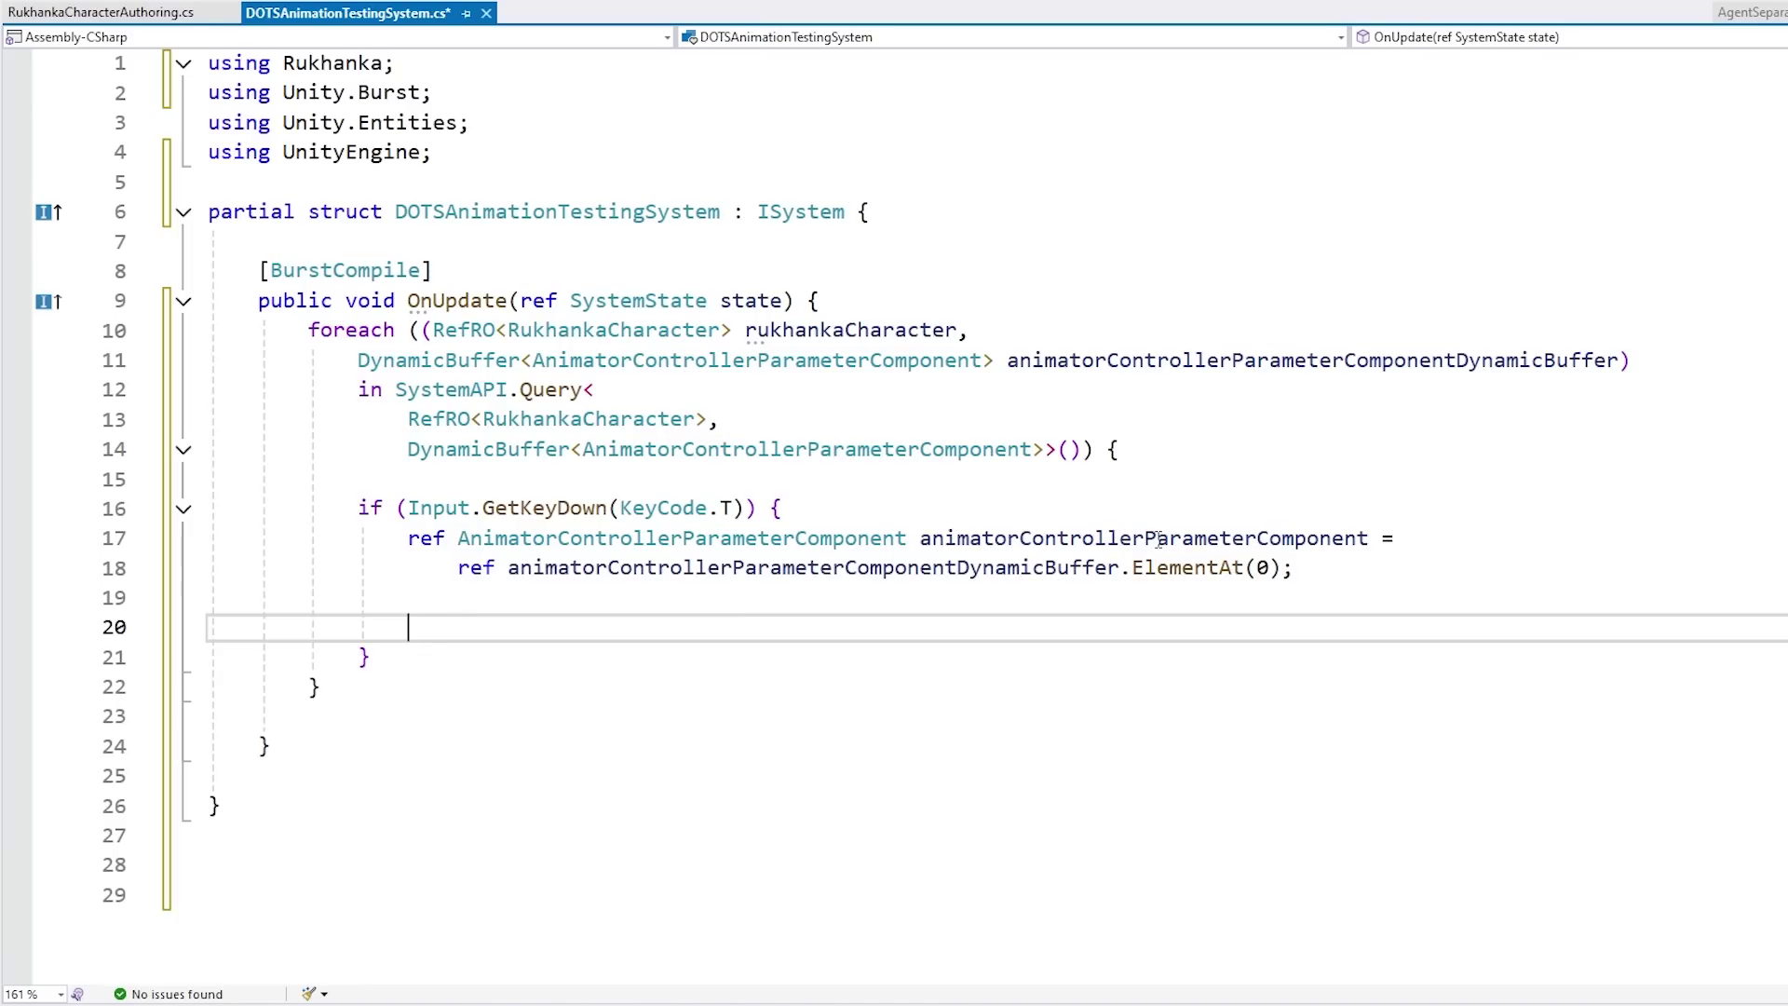
# Step: Set that parameter's BoolValue to true
pyautogui.write('animatorControllerParameterComponent.')
pyautogui.press('Tab')
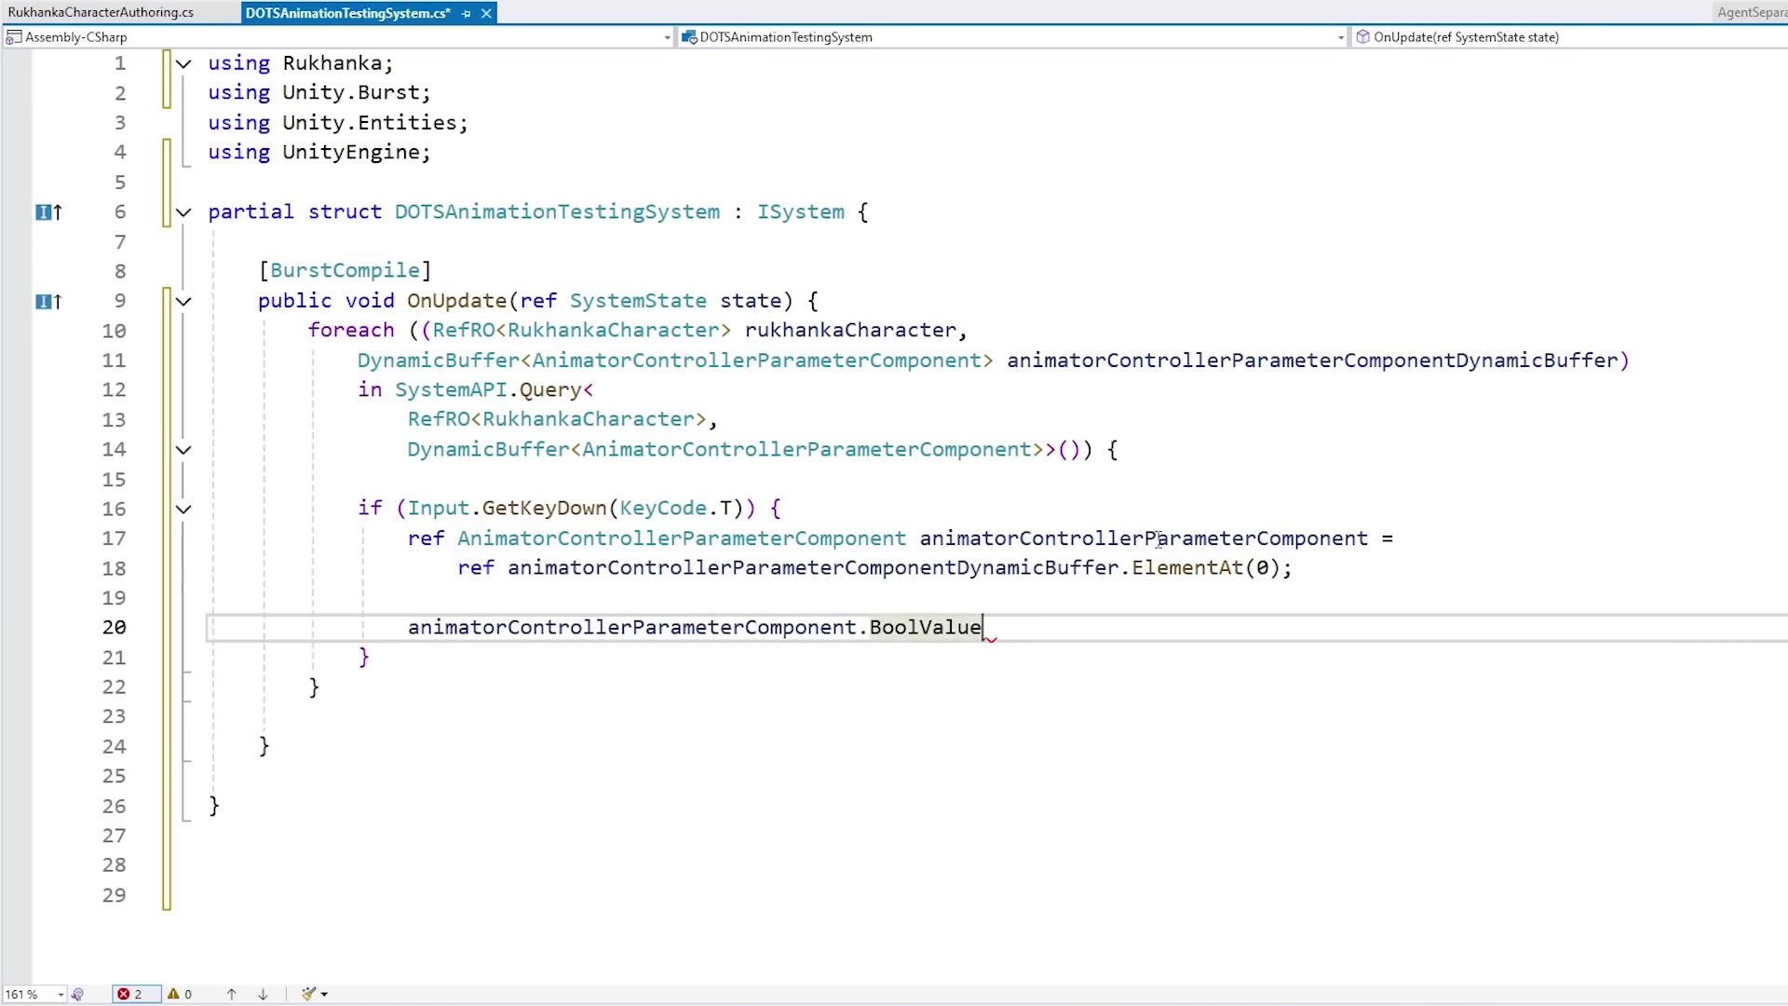
pyautogui.hotkey('ctrl', 'z')
pyautogui.hotkey('ctrl', 'space')
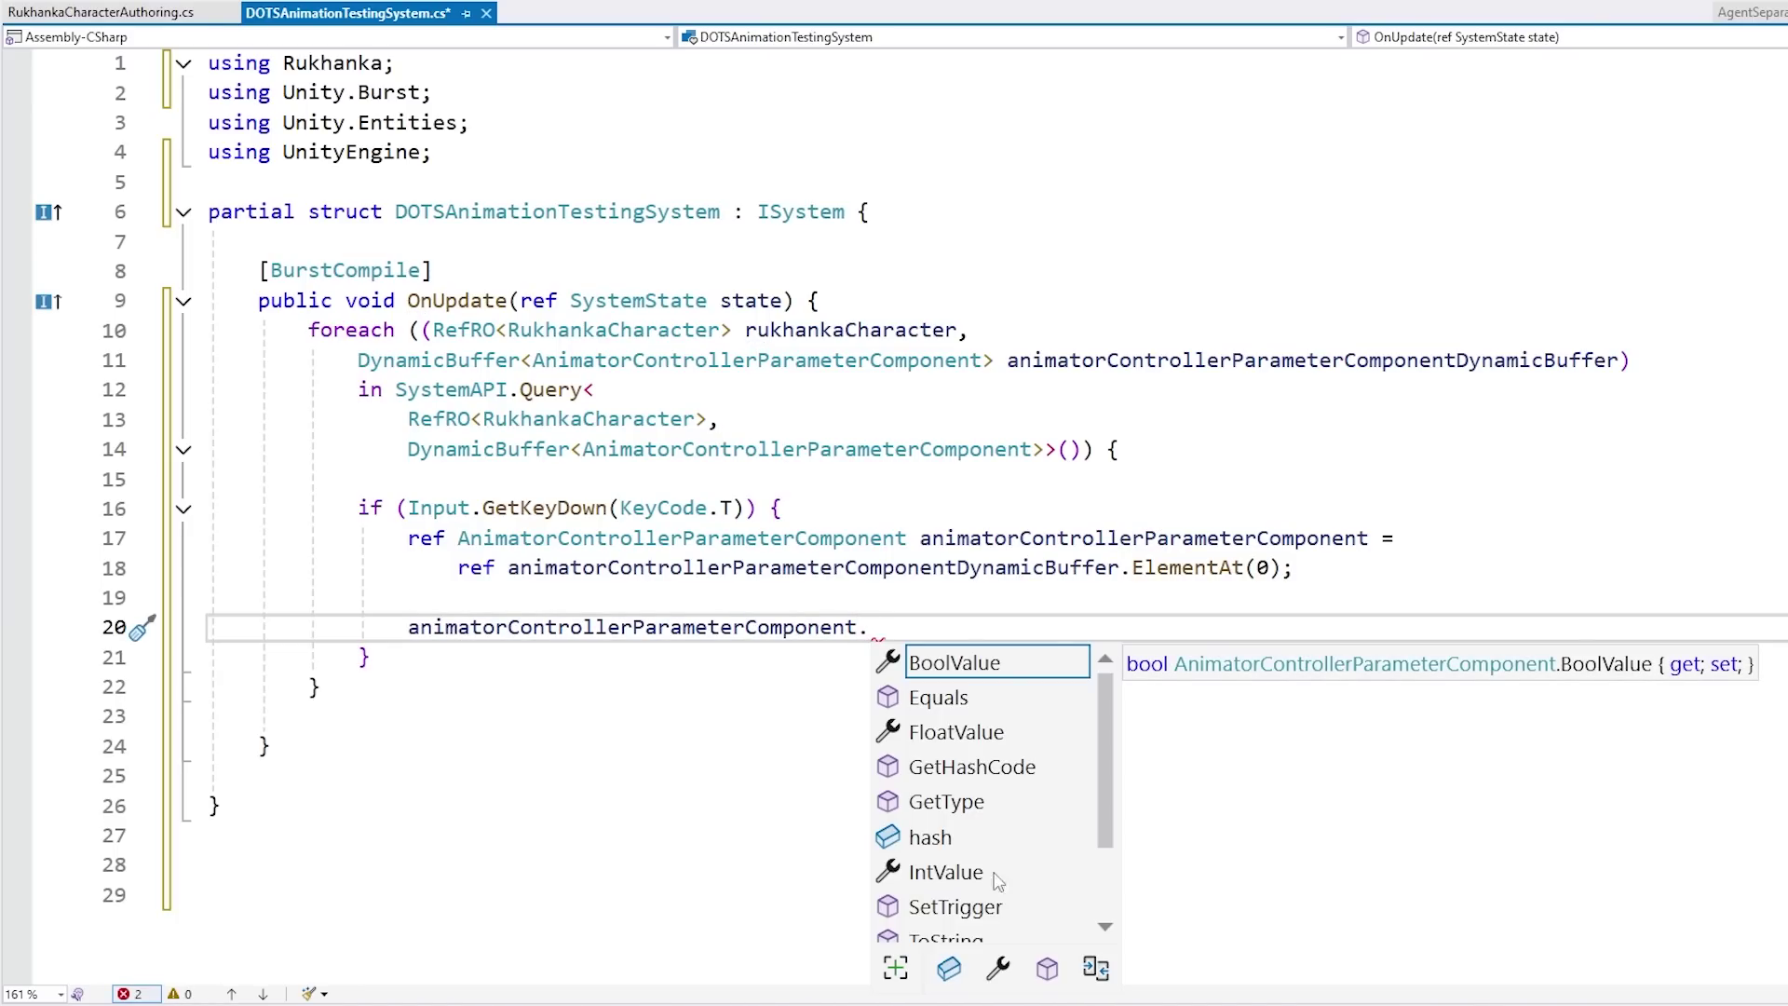
pyautogui.scroll(-1, 1019, 792)
pyautogui.scroll(1, 1029, 827)
pyautogui.write('BoolValue ')
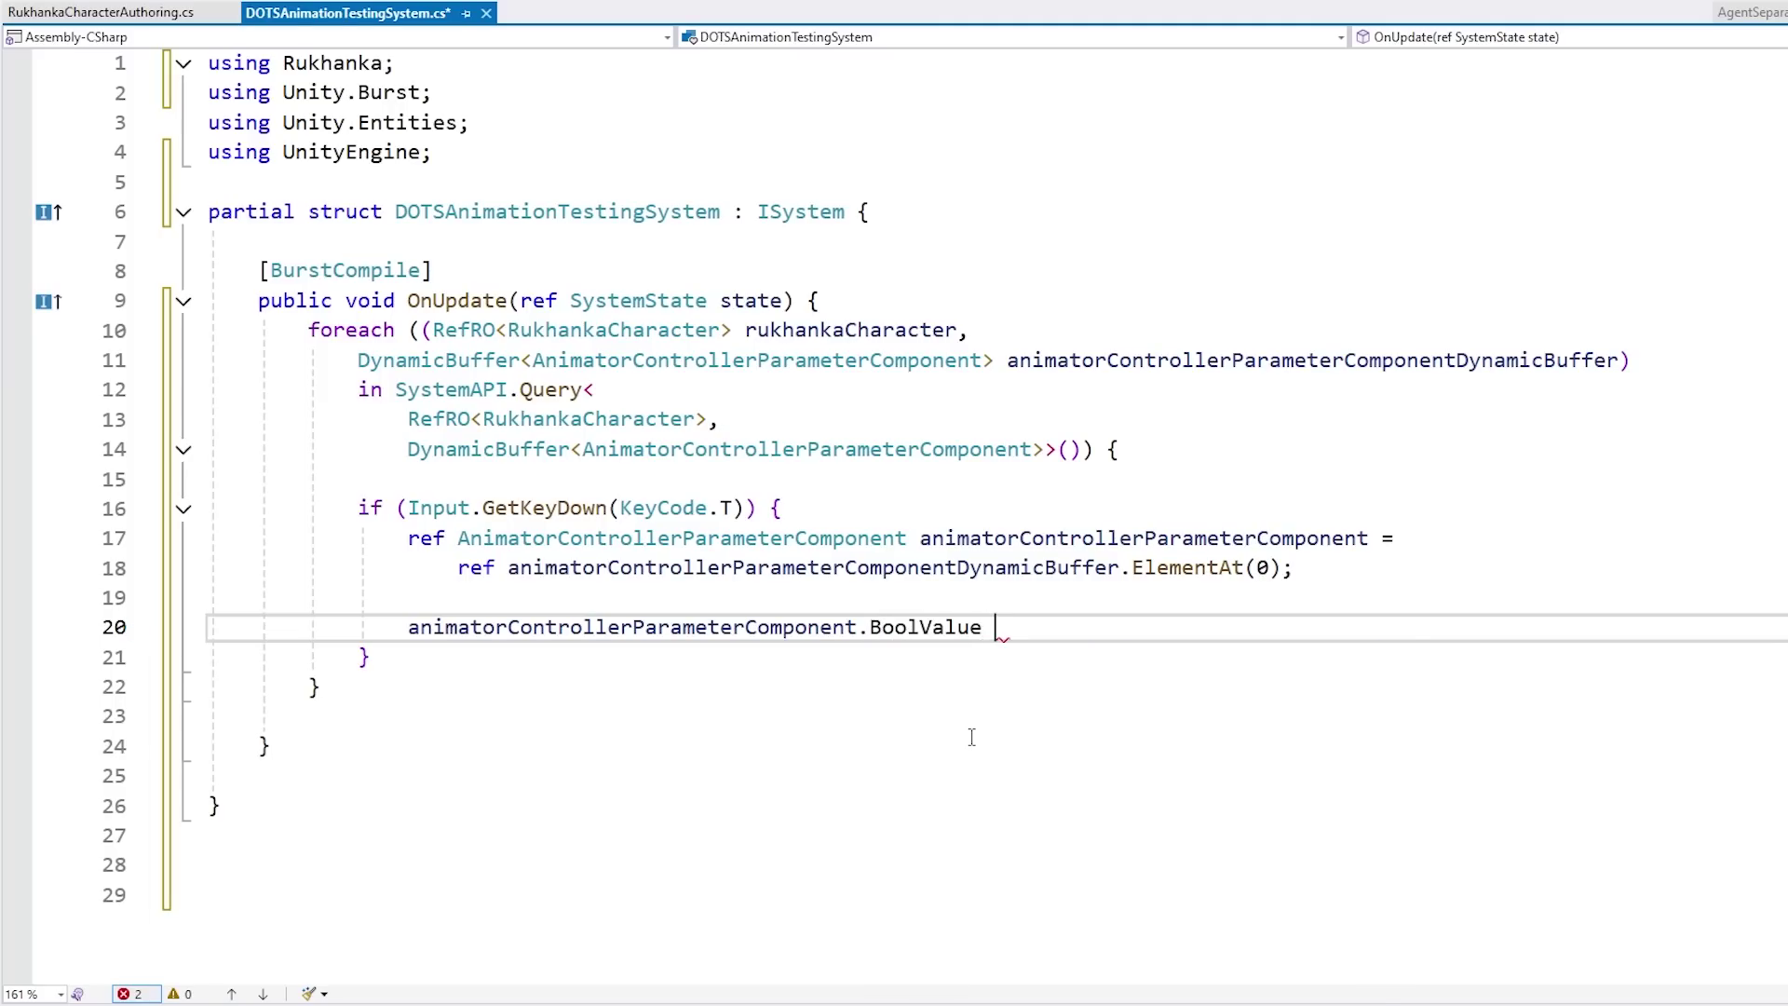
pyautogui.write('= true;')
pyautogui.press('Down')
# Step: Duplicate the block for KeyCode.Y setting BoolValue to false, and save the script
pyautogui.hotkey('shift', 'Up')
pyautogui.hotkey('shift', 'Up')
pyautogui.hotkey('shift', 'Up')
pyautogui.hotkey('shift', 'Up')
pyautogui.hotkey('shift', 'Up')
pyautogui.hotkey('shift', 'Up')
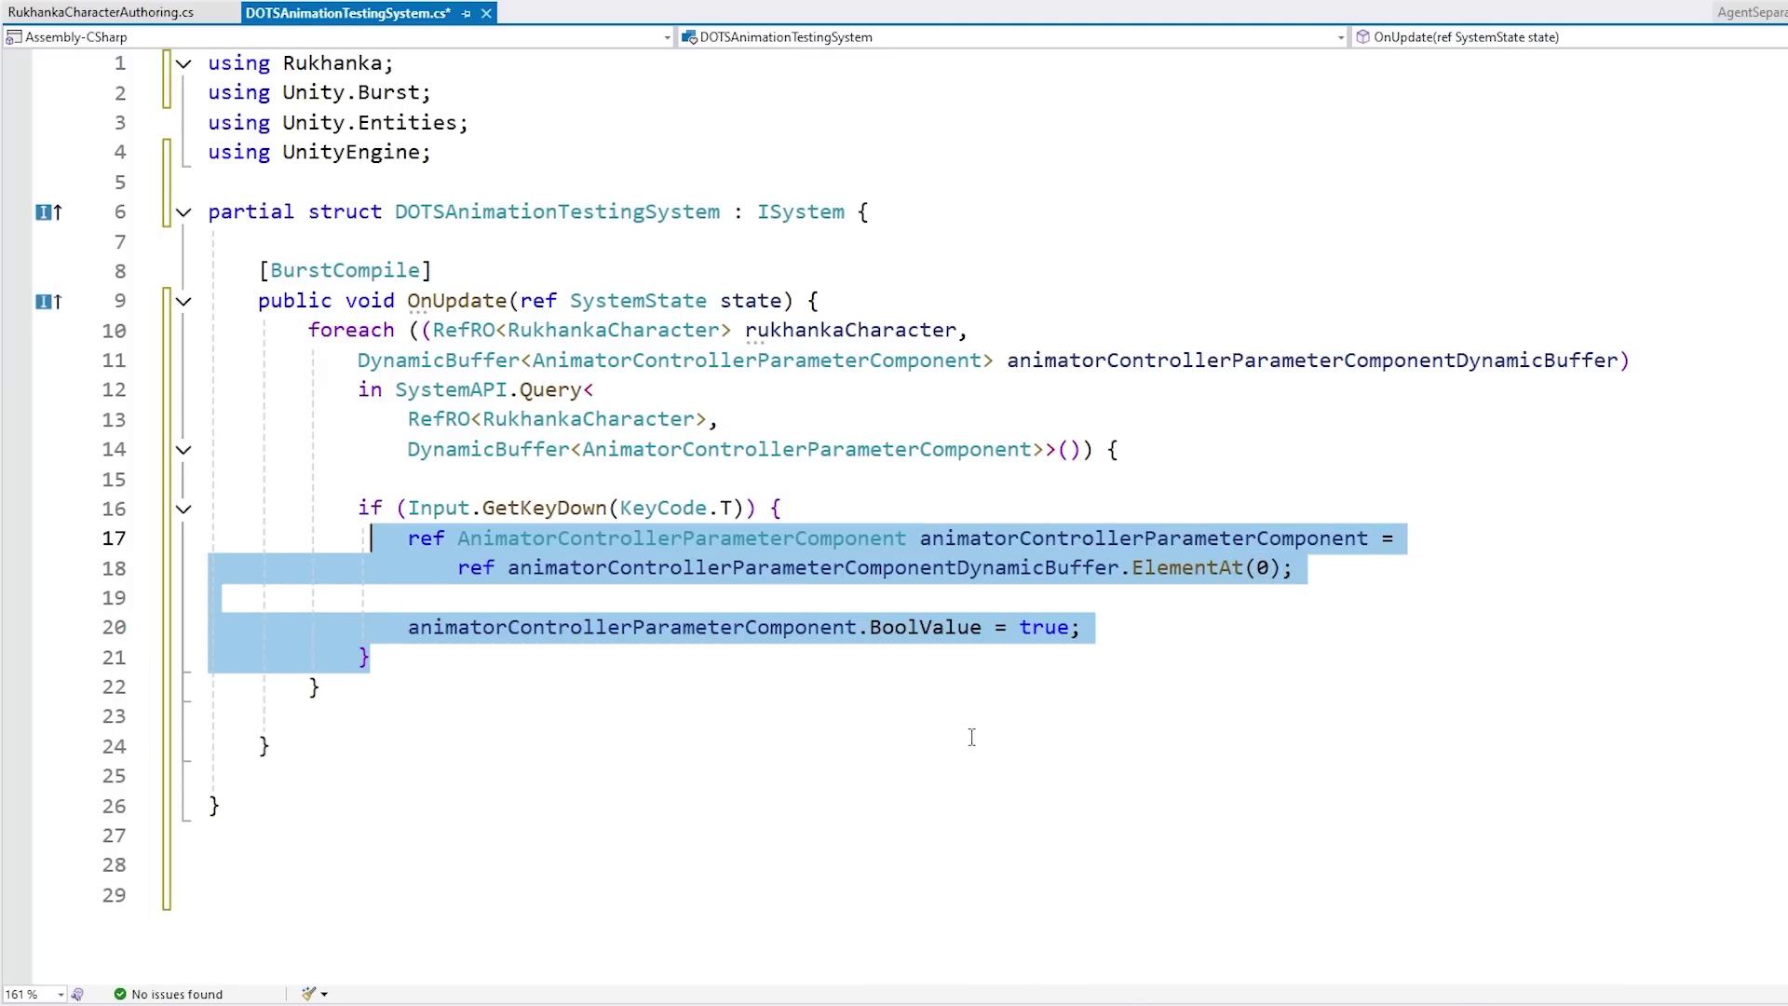
pyautogui.hotkey('ctrl', 'd')
pyautogui.press('Up')
pyautogui.press('Up')
pyautogui.press('Up')
pyautogui.press('Up')
pyautogui.press('Up')
pyautogui.press('End')
pyautogui.press('Left')
pyautogui.press('Left')
pyautogui.press('Left')
pyautogui.press('Left')
pyautogui.press('BackSpace')
pyautogui.write('Y')
pyautogui.press('Down')
pyautogui.press('Down')
pyautogui.press('Down')
pyautogui.press('Down')
pyautogui.press('End')
pyautogui.press('Left')
pyautogui.press('BackSpace')
pyautogui.press('BackSpace')
pyautogui.press('BackSpace')
pyautogui.press('BackSpace')
pyautogui.write('false')
pyautogui.press('End')
pyautogui.hotkey('ctrl', 's')
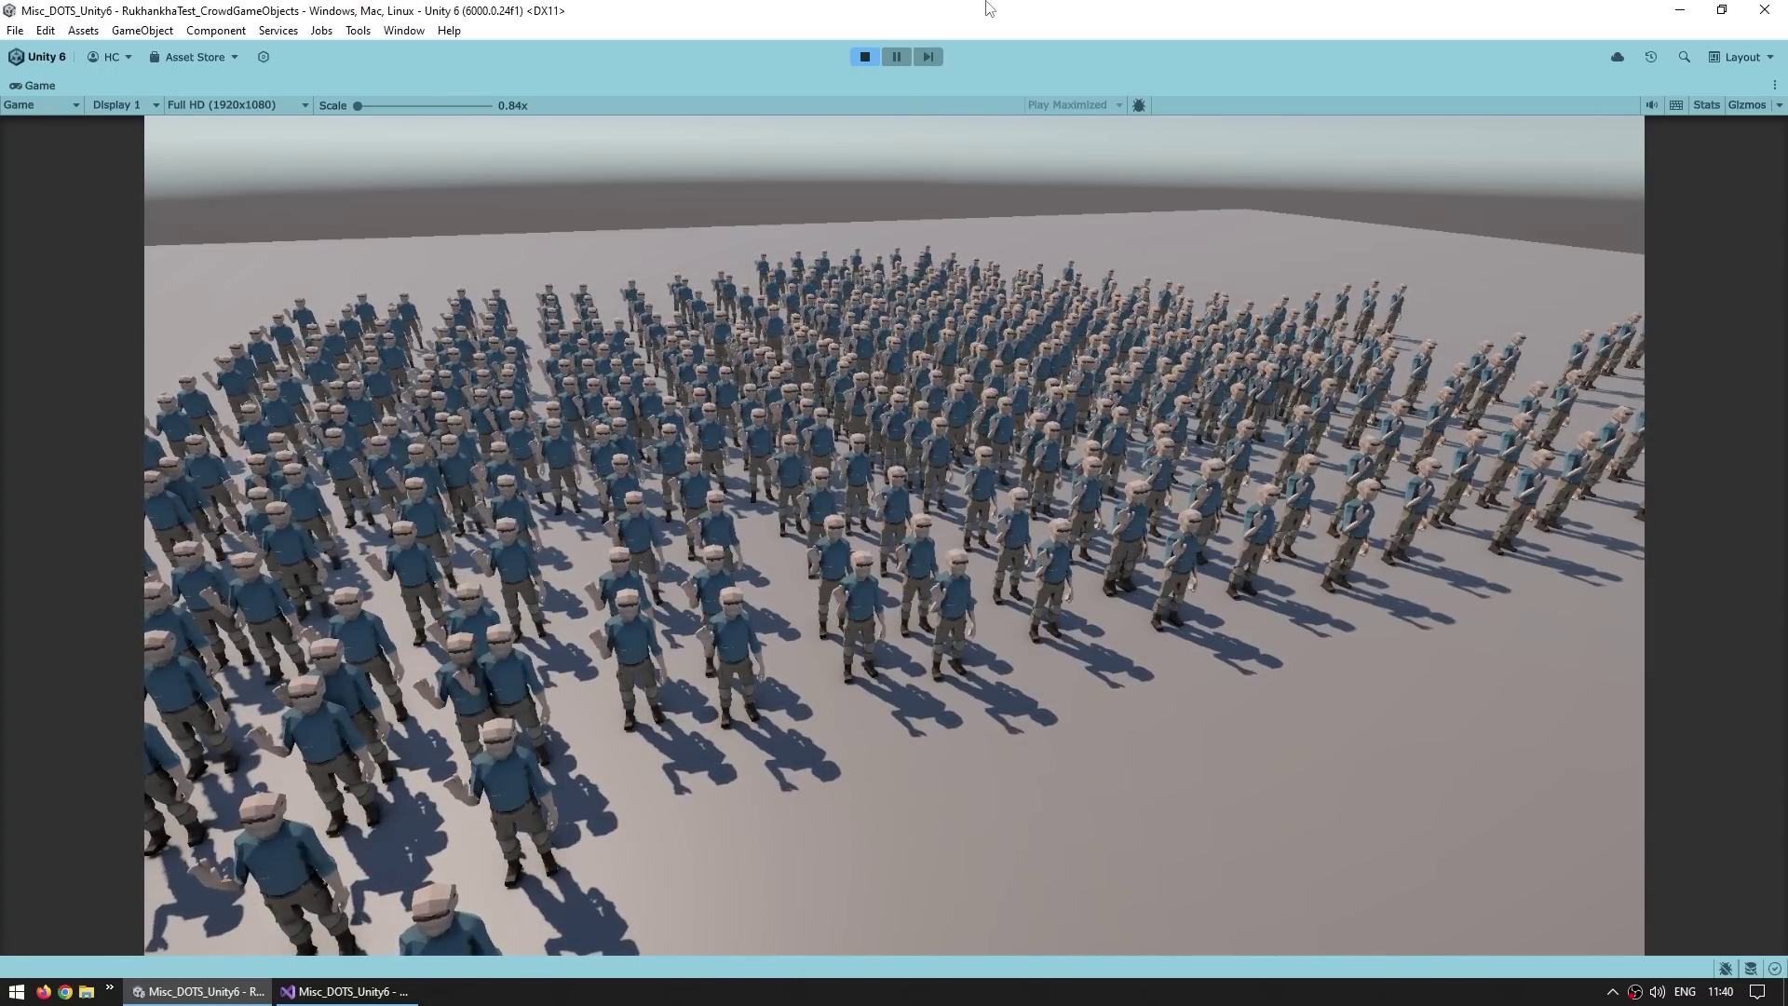
# Step: Show Game view Stats and the CPU profiler timeline for the GameObject-animated crowd
pyautogui.click(1706, 104)
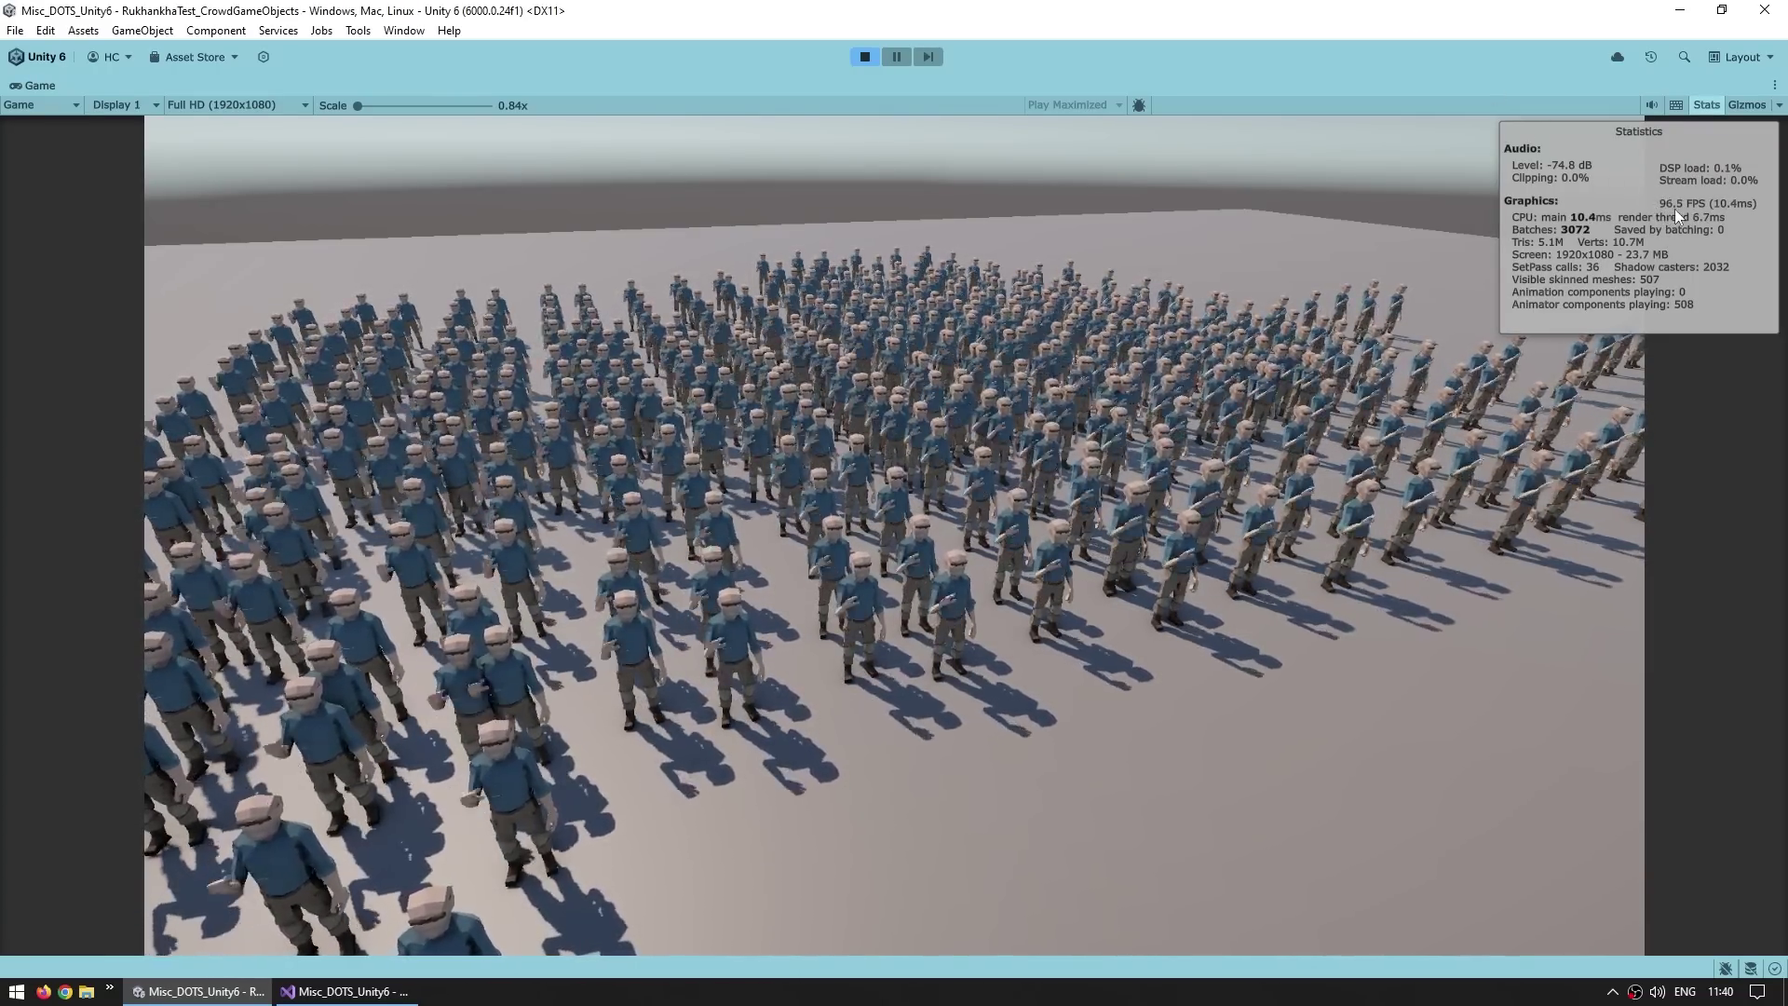
pyautogui.hotkey('ctrl', '7')
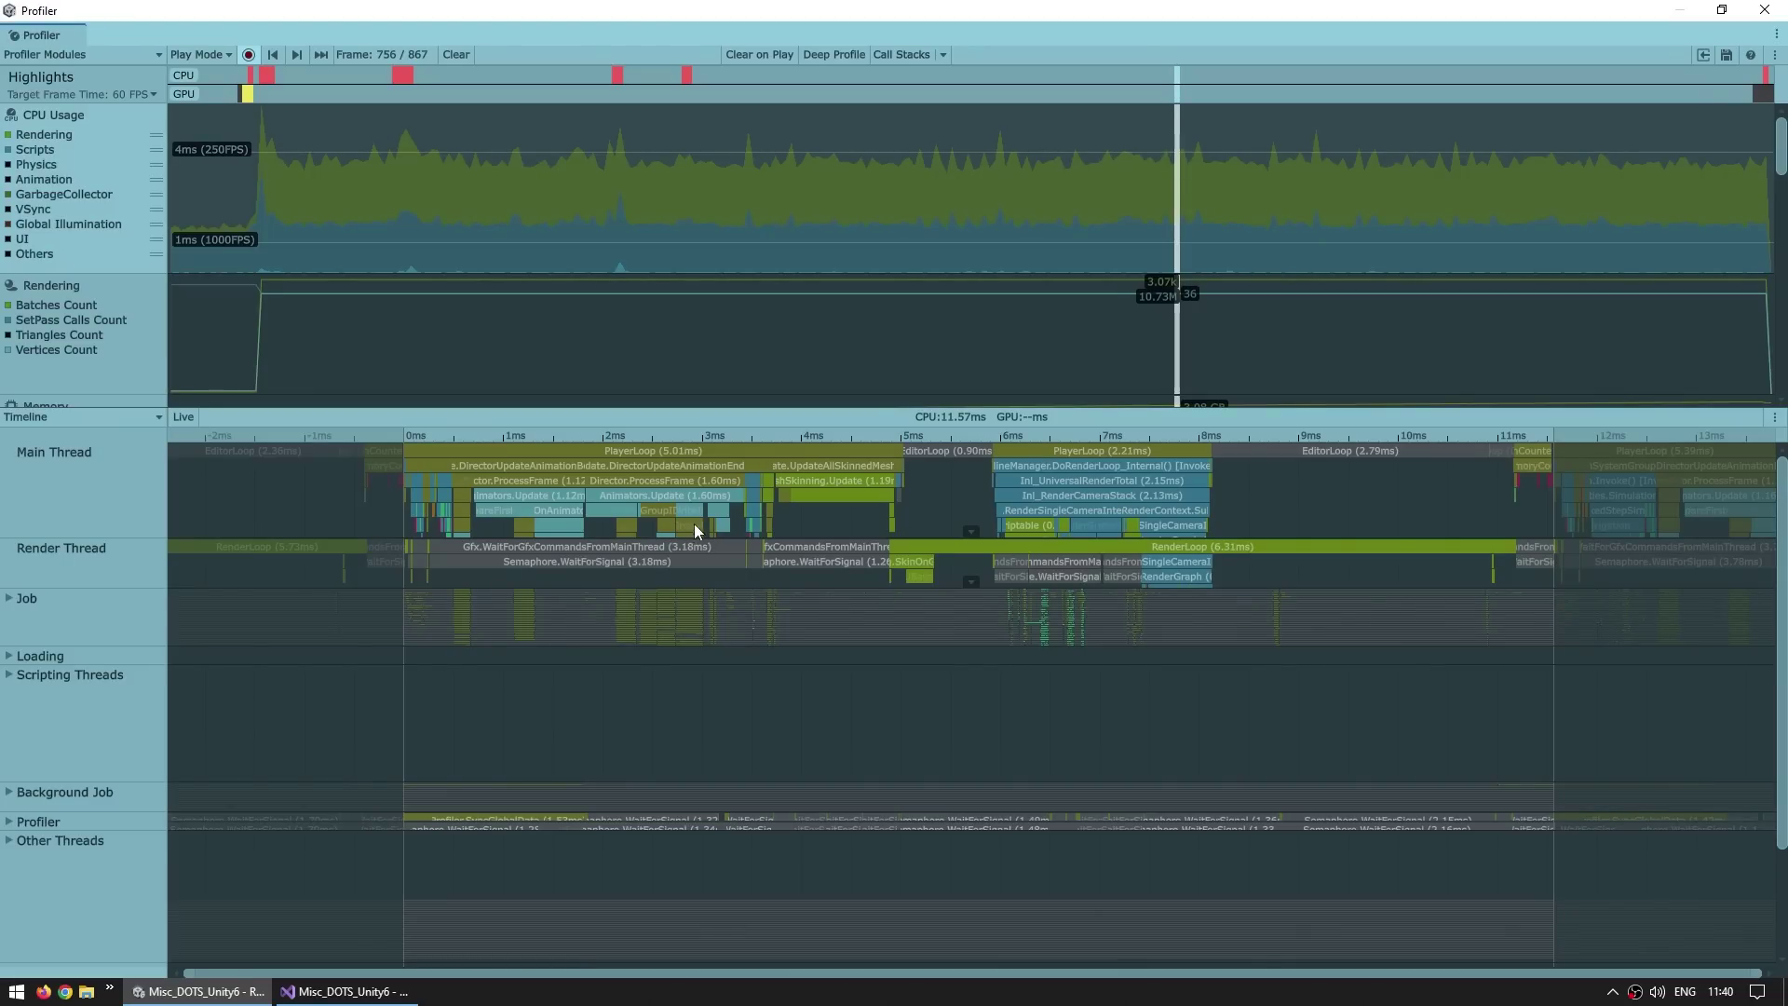
pyautogui.scroll(3, 644, 511)
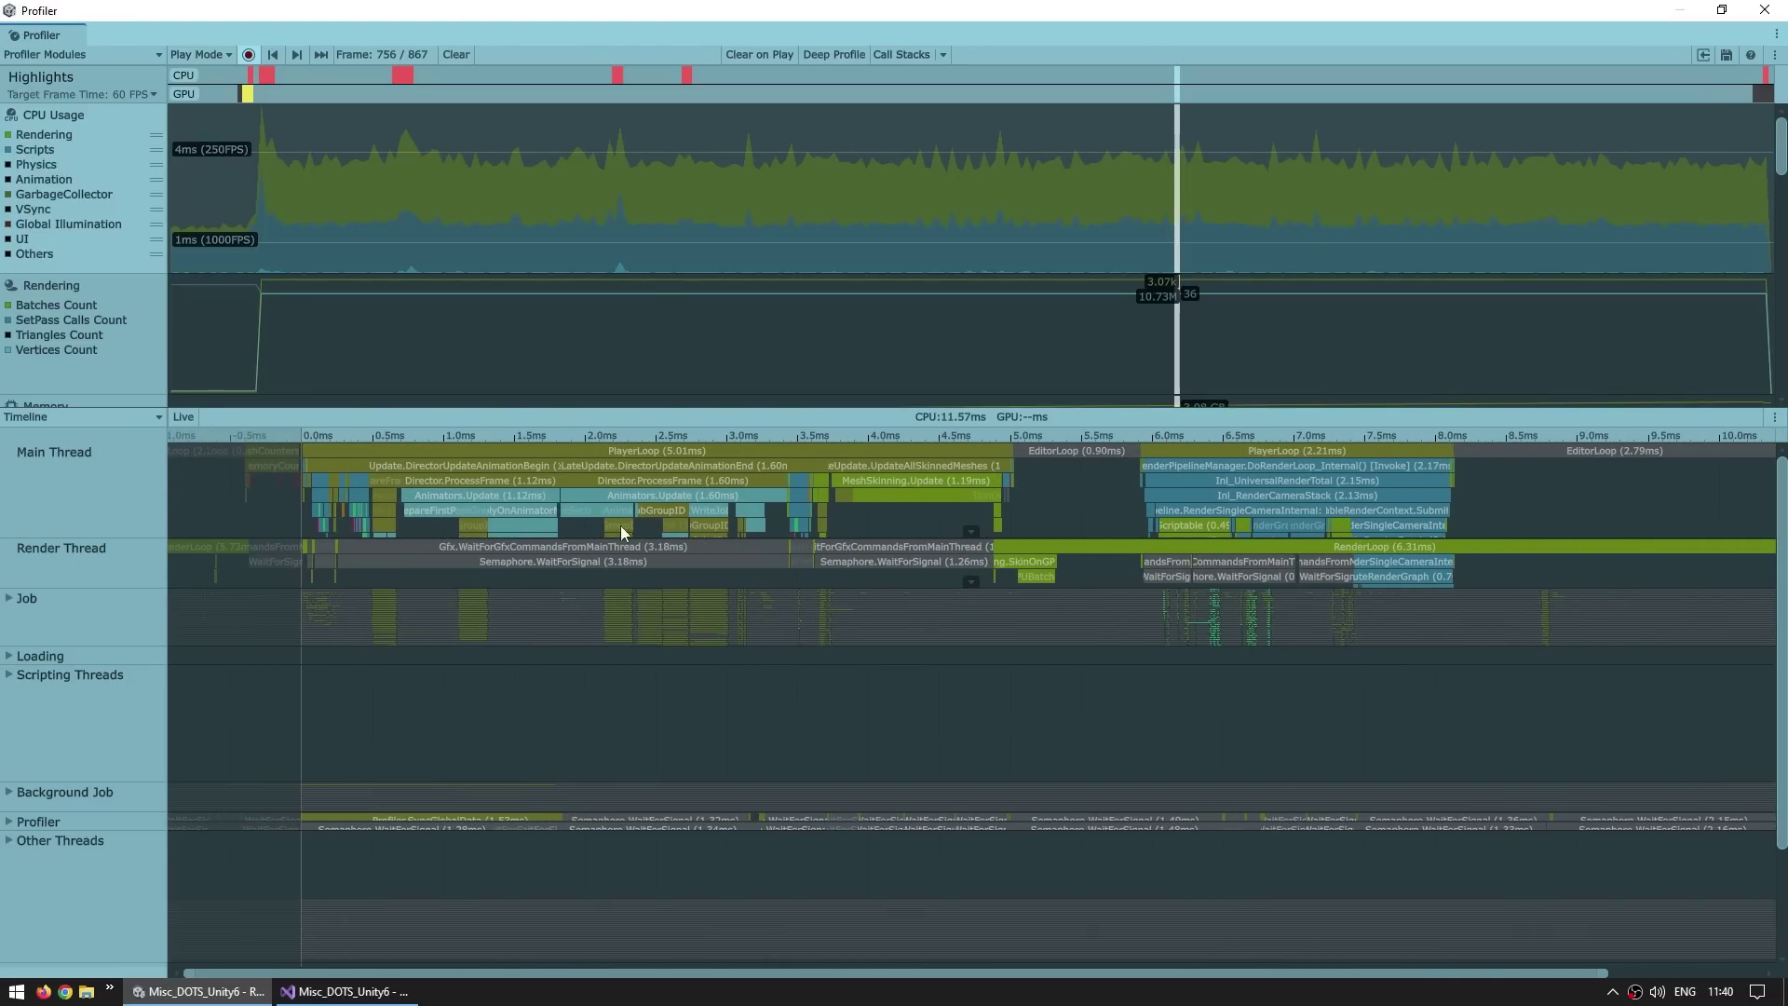
pyautogui.hotkey('alt', 'Tab')
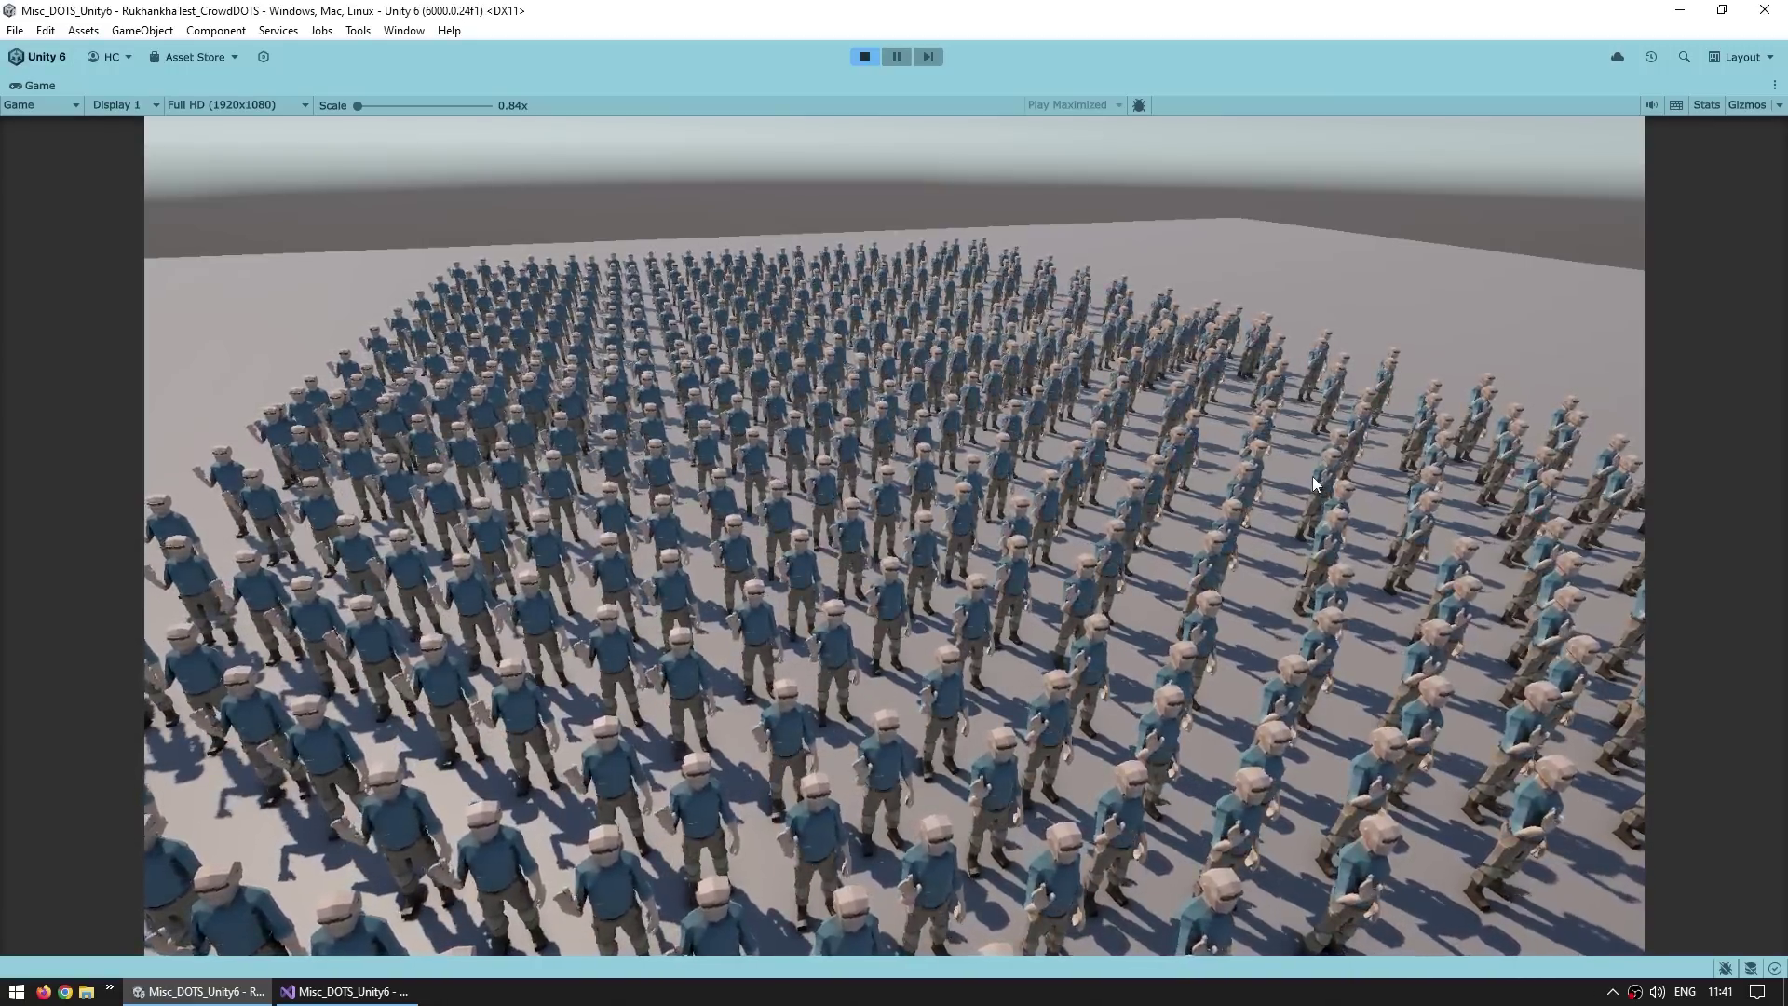
# Step: Show the DOTS crowd's Stats and profile RukhankaAnimationSystemGroup and PresentationSystemGroup timings
pyautogui.click(1720, 106)
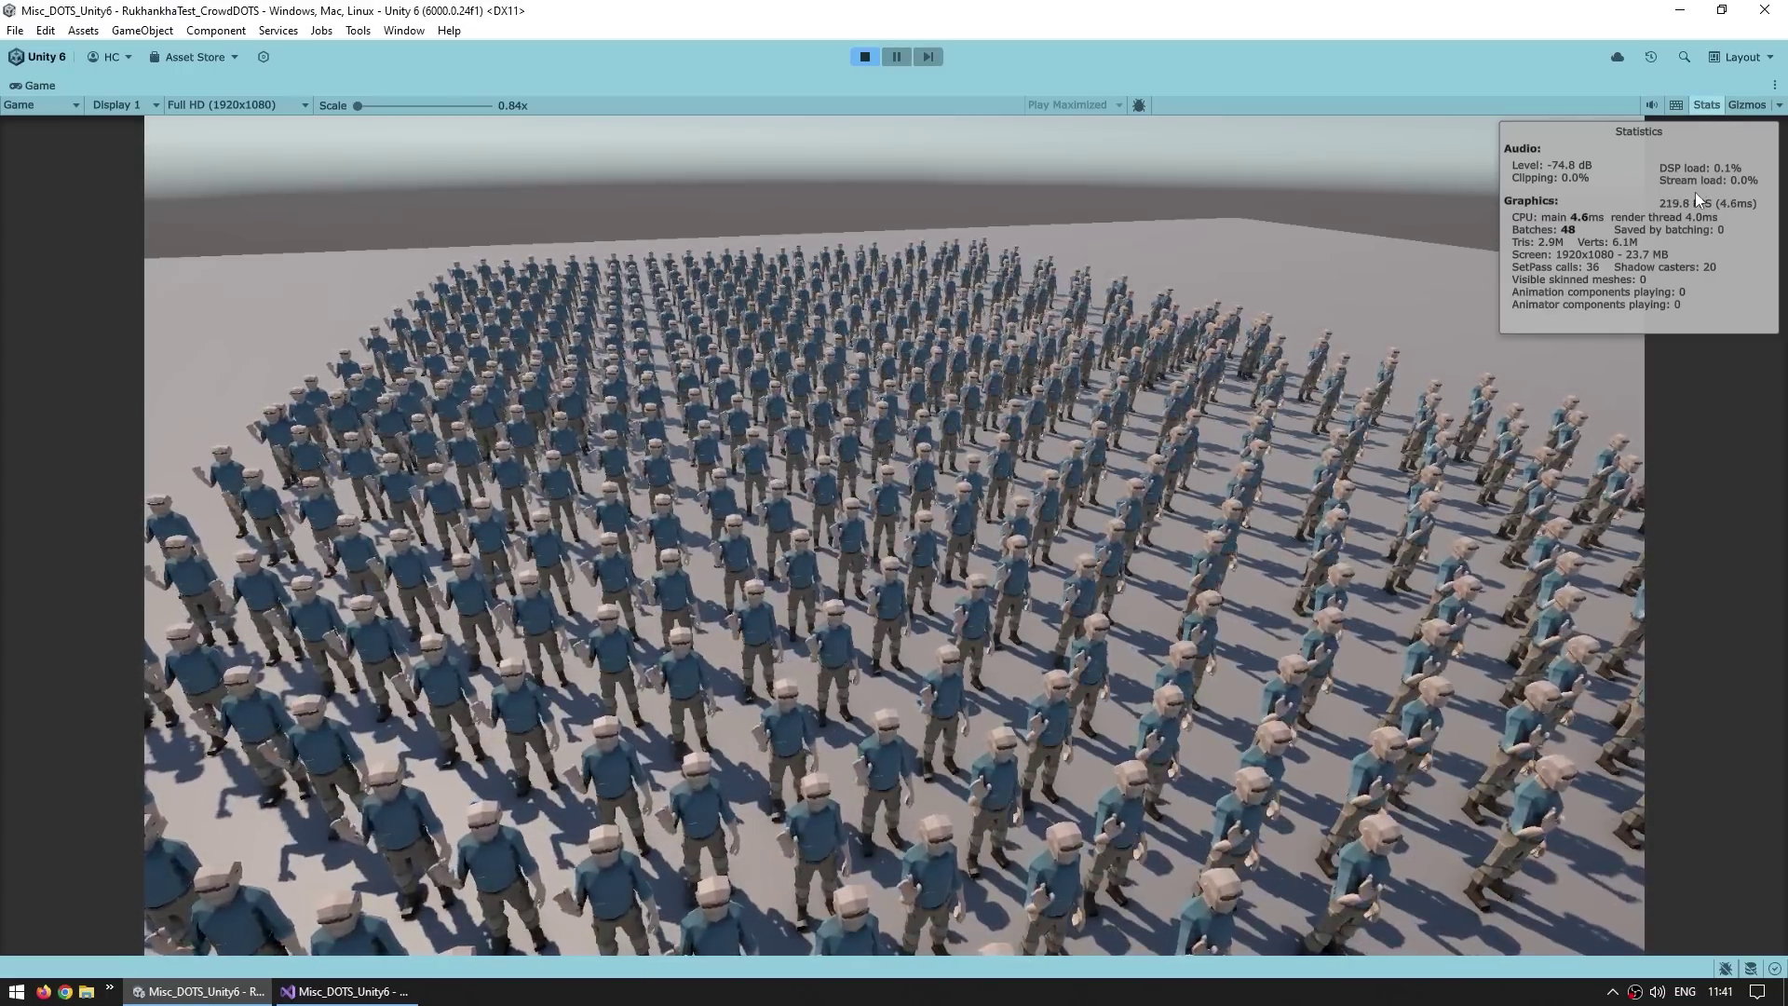
pyautogui.hotkey('ctrl', '7')
pyautogui.scroll(4, 529, 534)
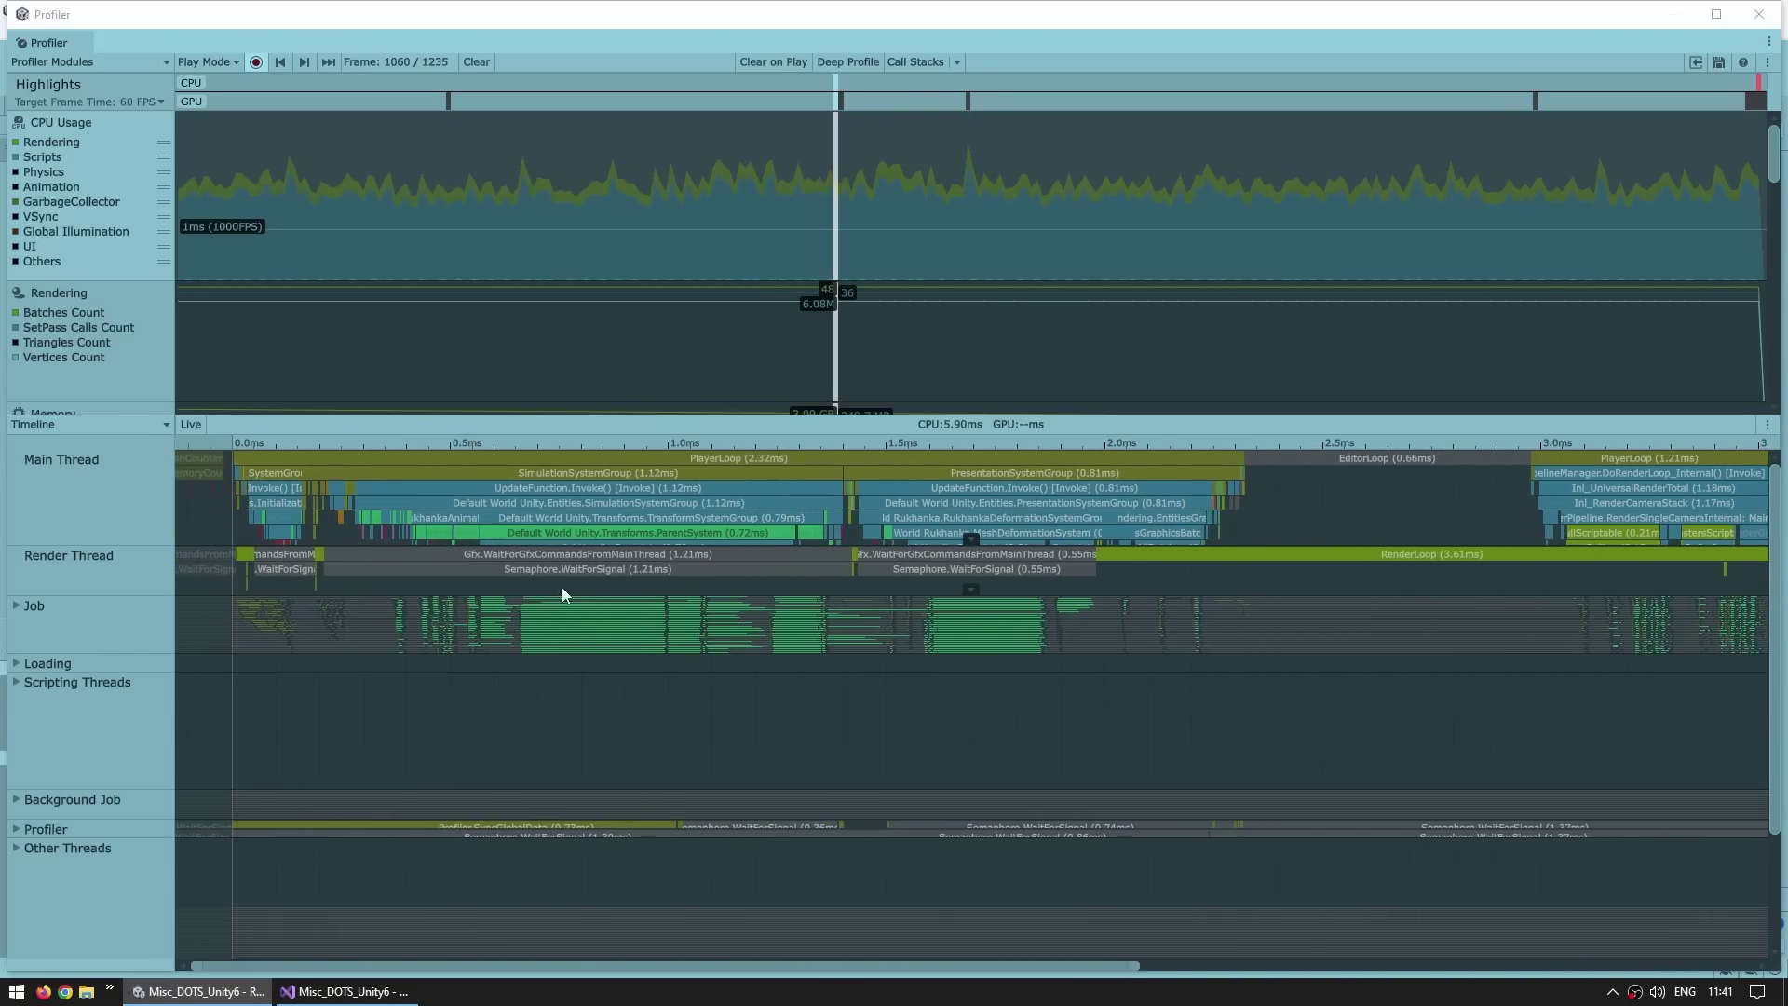
pyautogui.scroll(1, 730, 577)
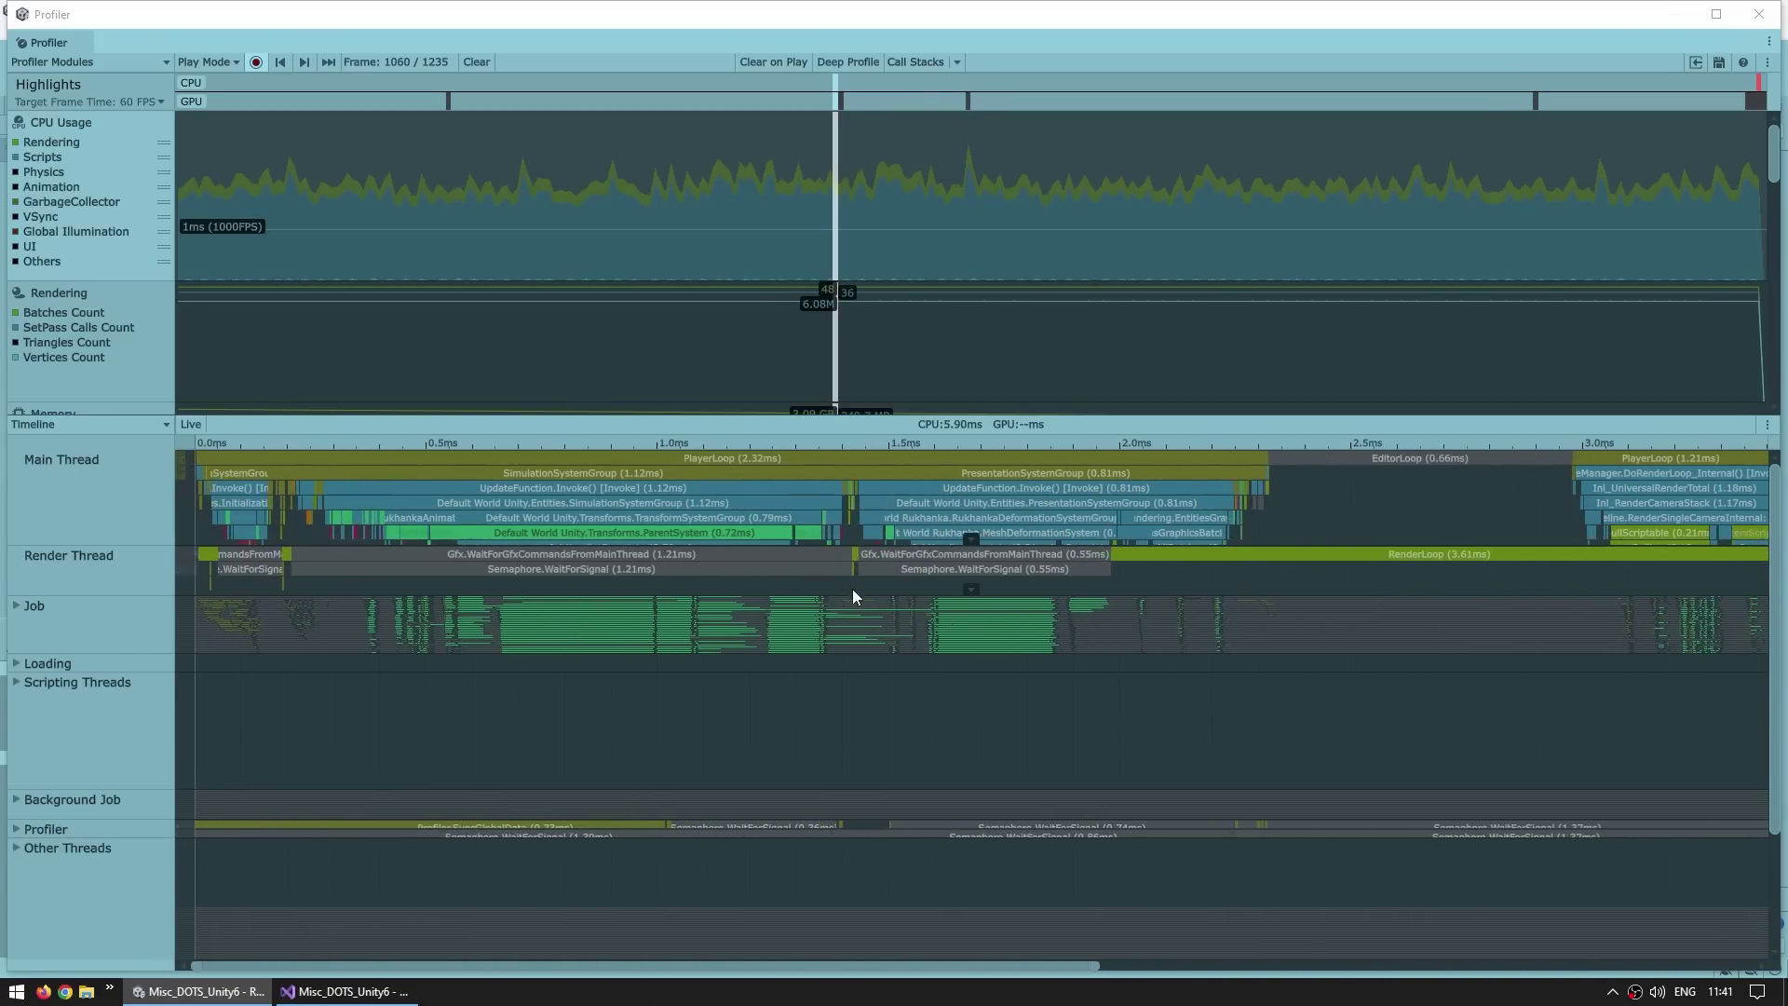
pyautogui.click(410, 518)
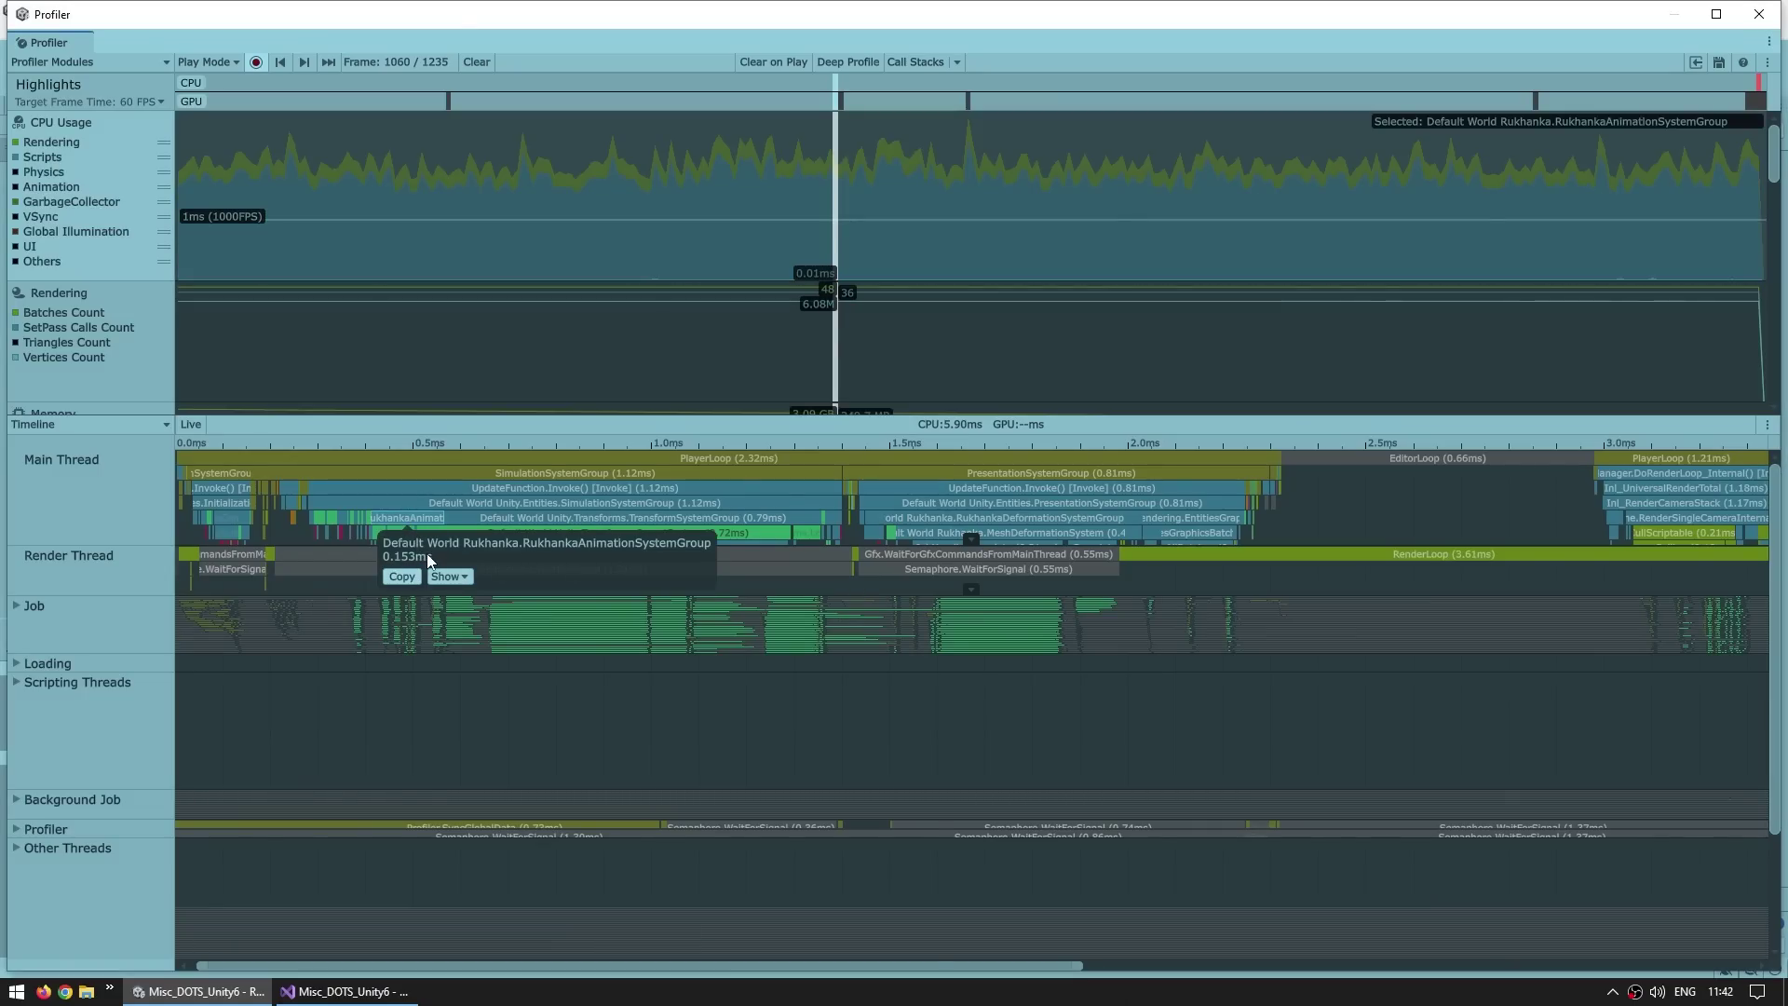
pyautogui.click(1051, 510)
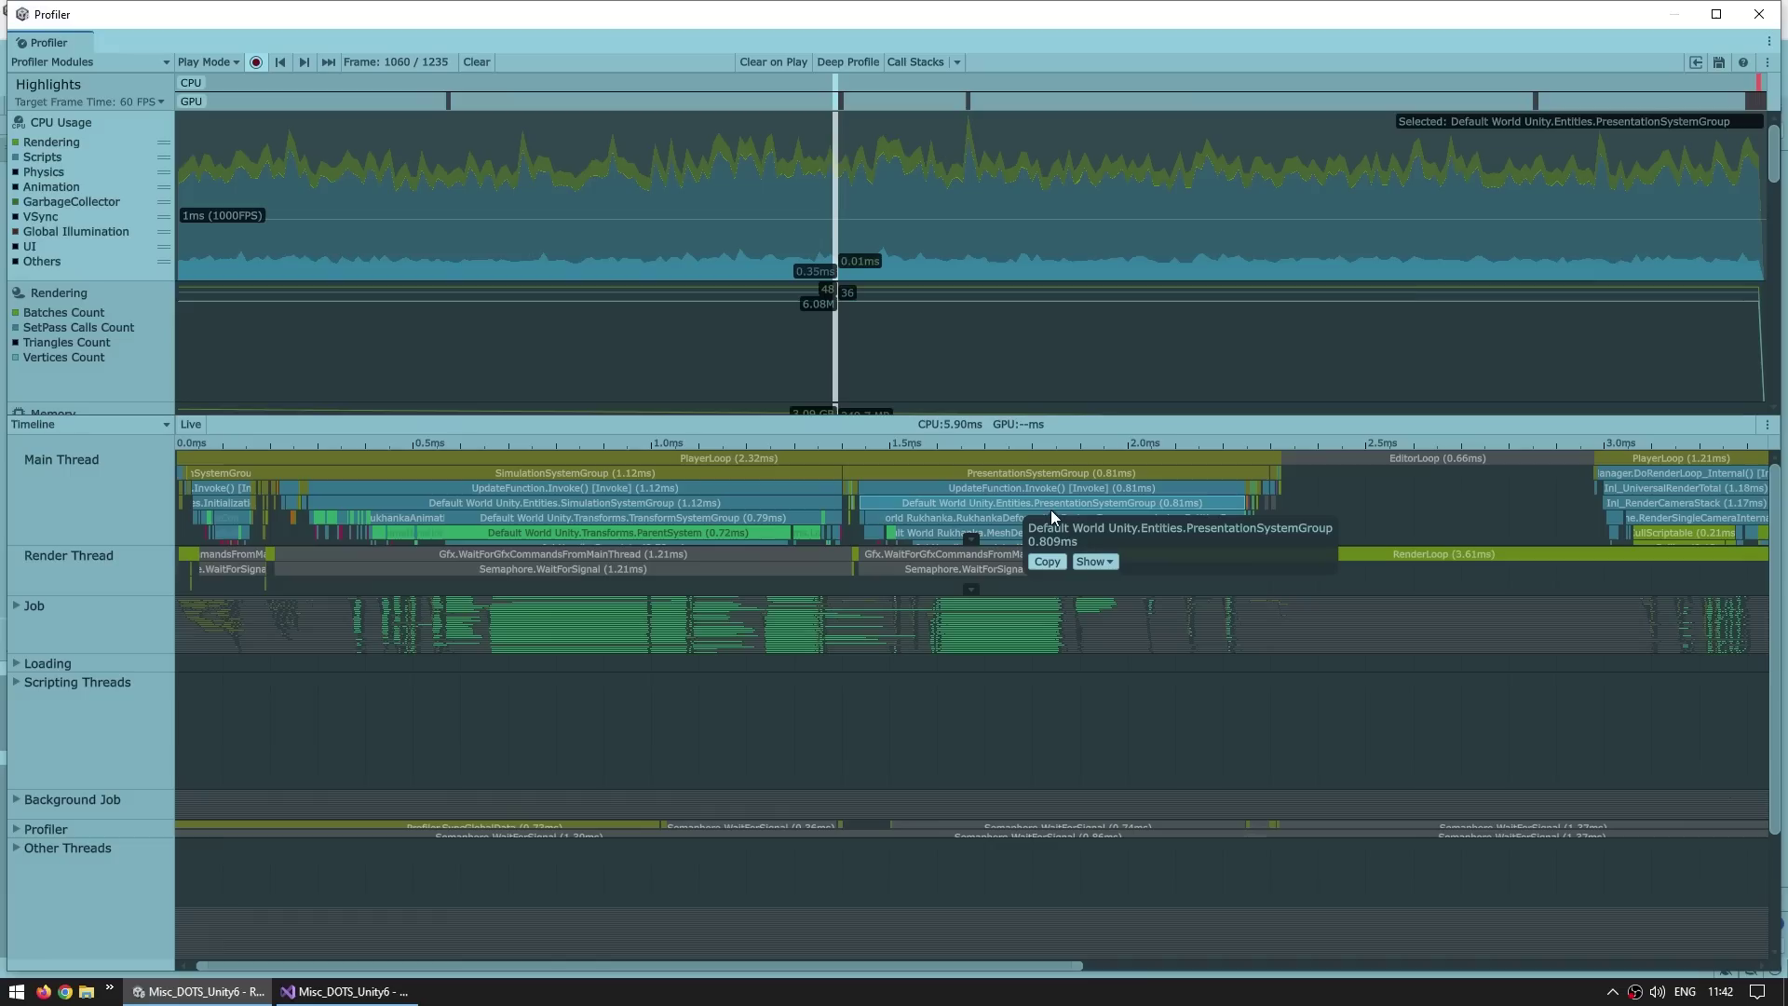
pyautogui.click(993, 520)
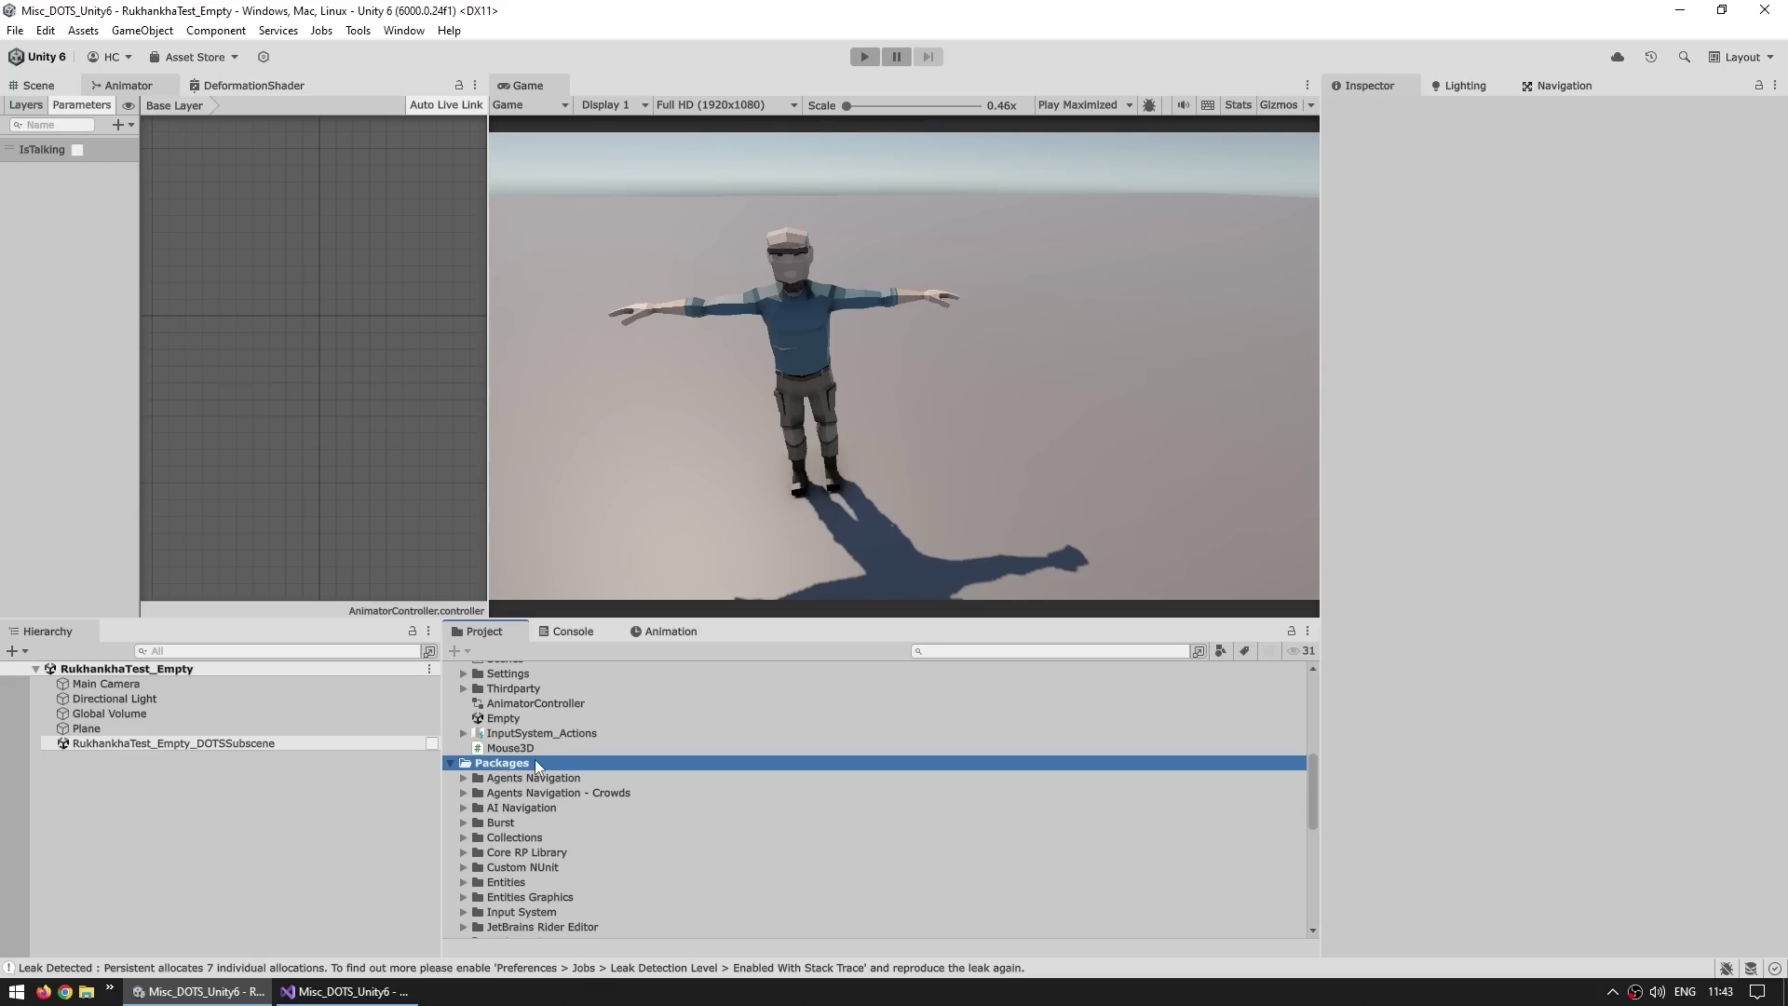
# Step: Open RukhankaAnimation.pdf from the Rukhanka Animation System package and scroll to its Inverse Kinematics section
pyautogui.scroll(-5, 559, 769)
pyautogui.click(528, 807)
pyautogui.scroll(2, 540, 812)
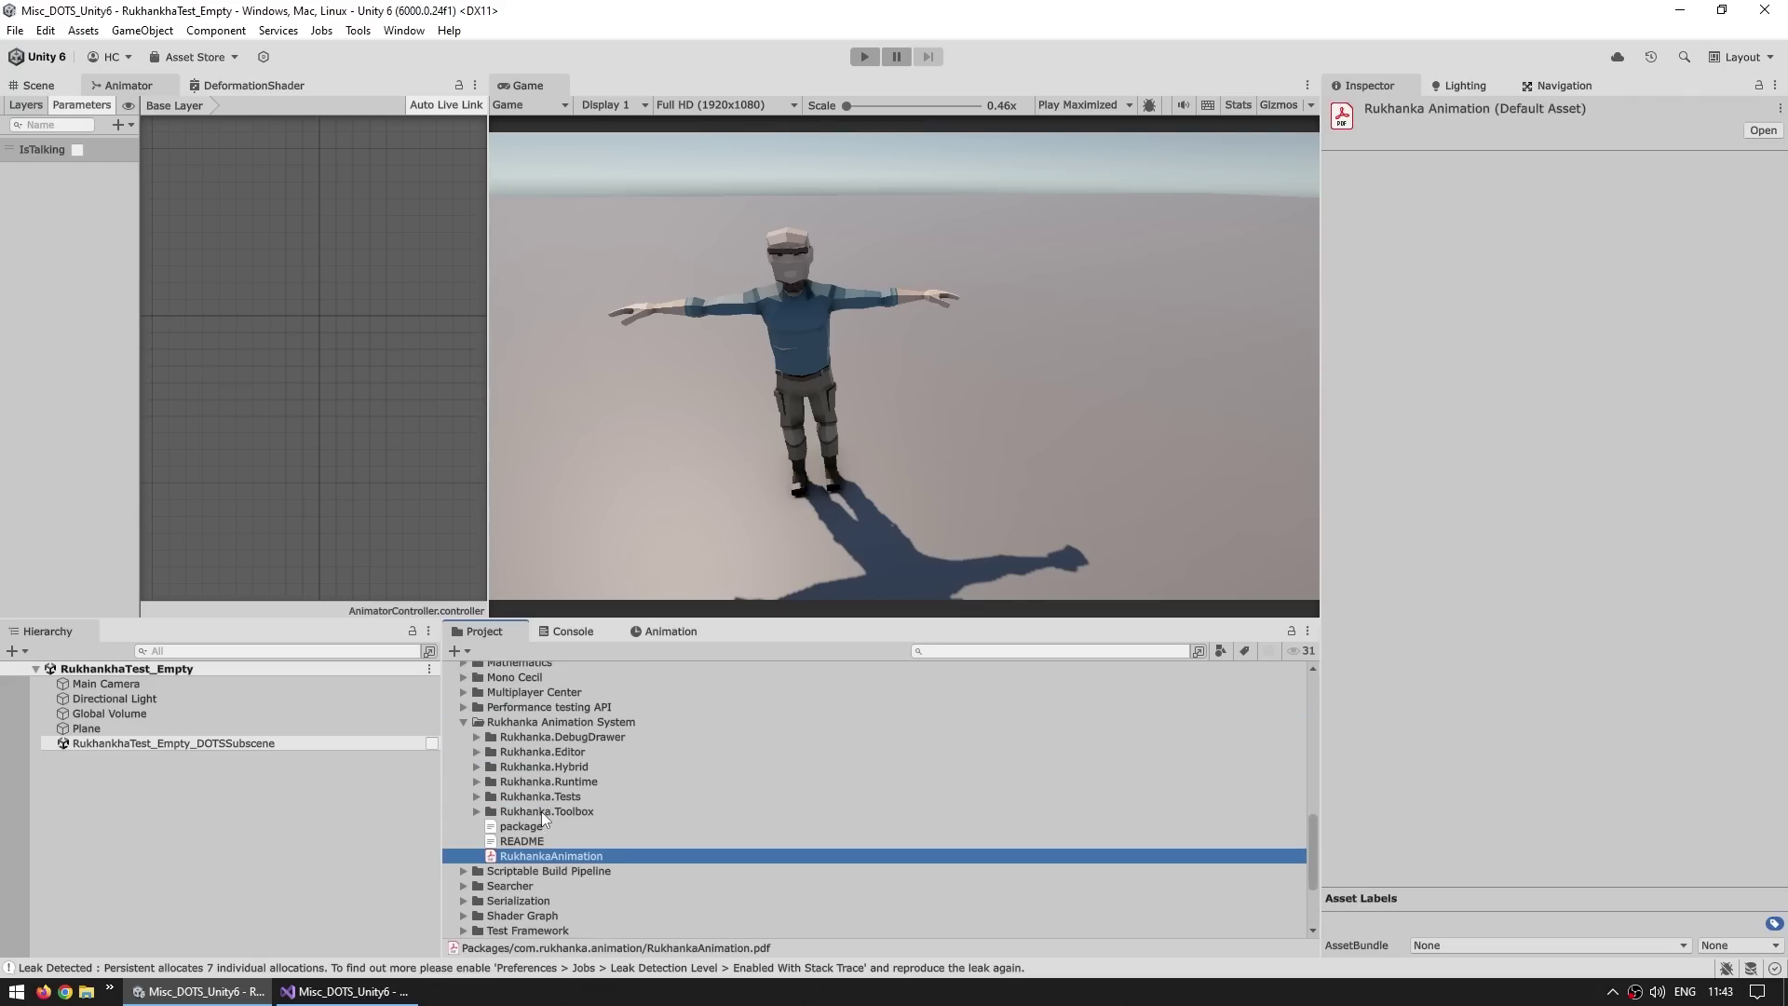
pyautogui.doubleClick(529, 855)
pyautogui.scroll(-10, 1286, 428)
pyautogui.scroll(-20, 1217, 297)
pyautogui.scroll(-20, 1209, 404)
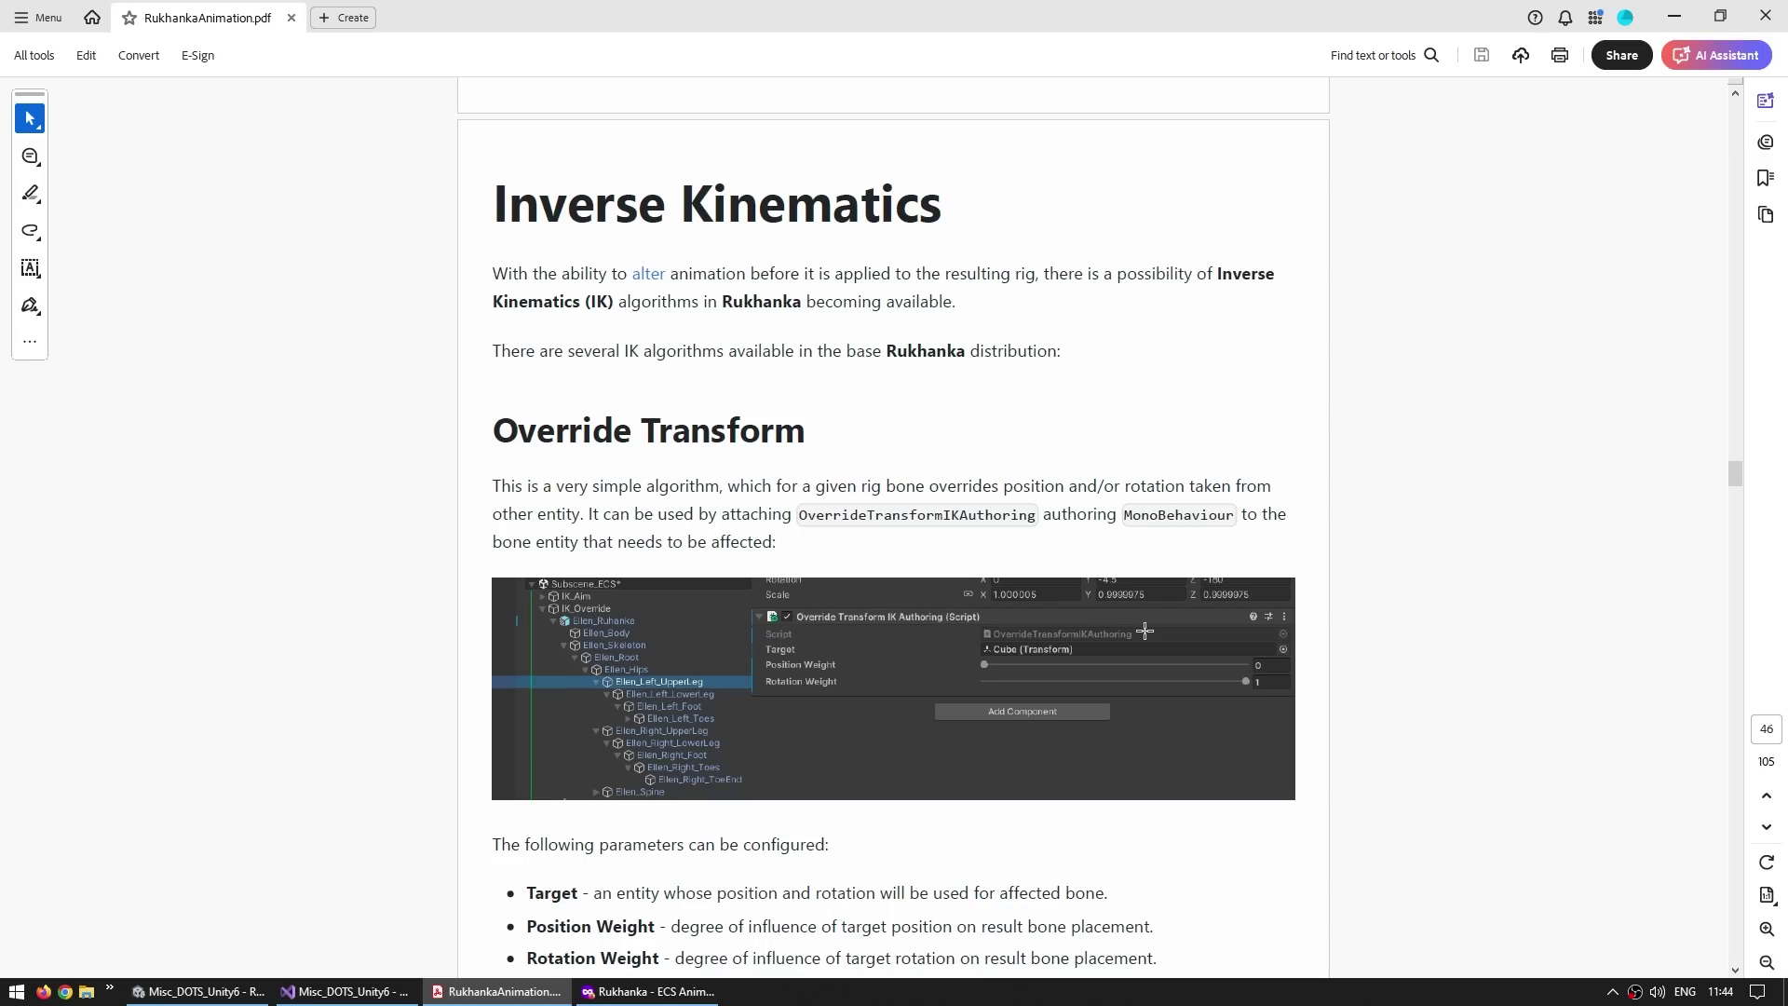
# Step: Scroll the Rukhanka manual from Override Transform IK down to the Animator Layer and State feature tables
pyautogui.scroll(-2, 1150, 633)
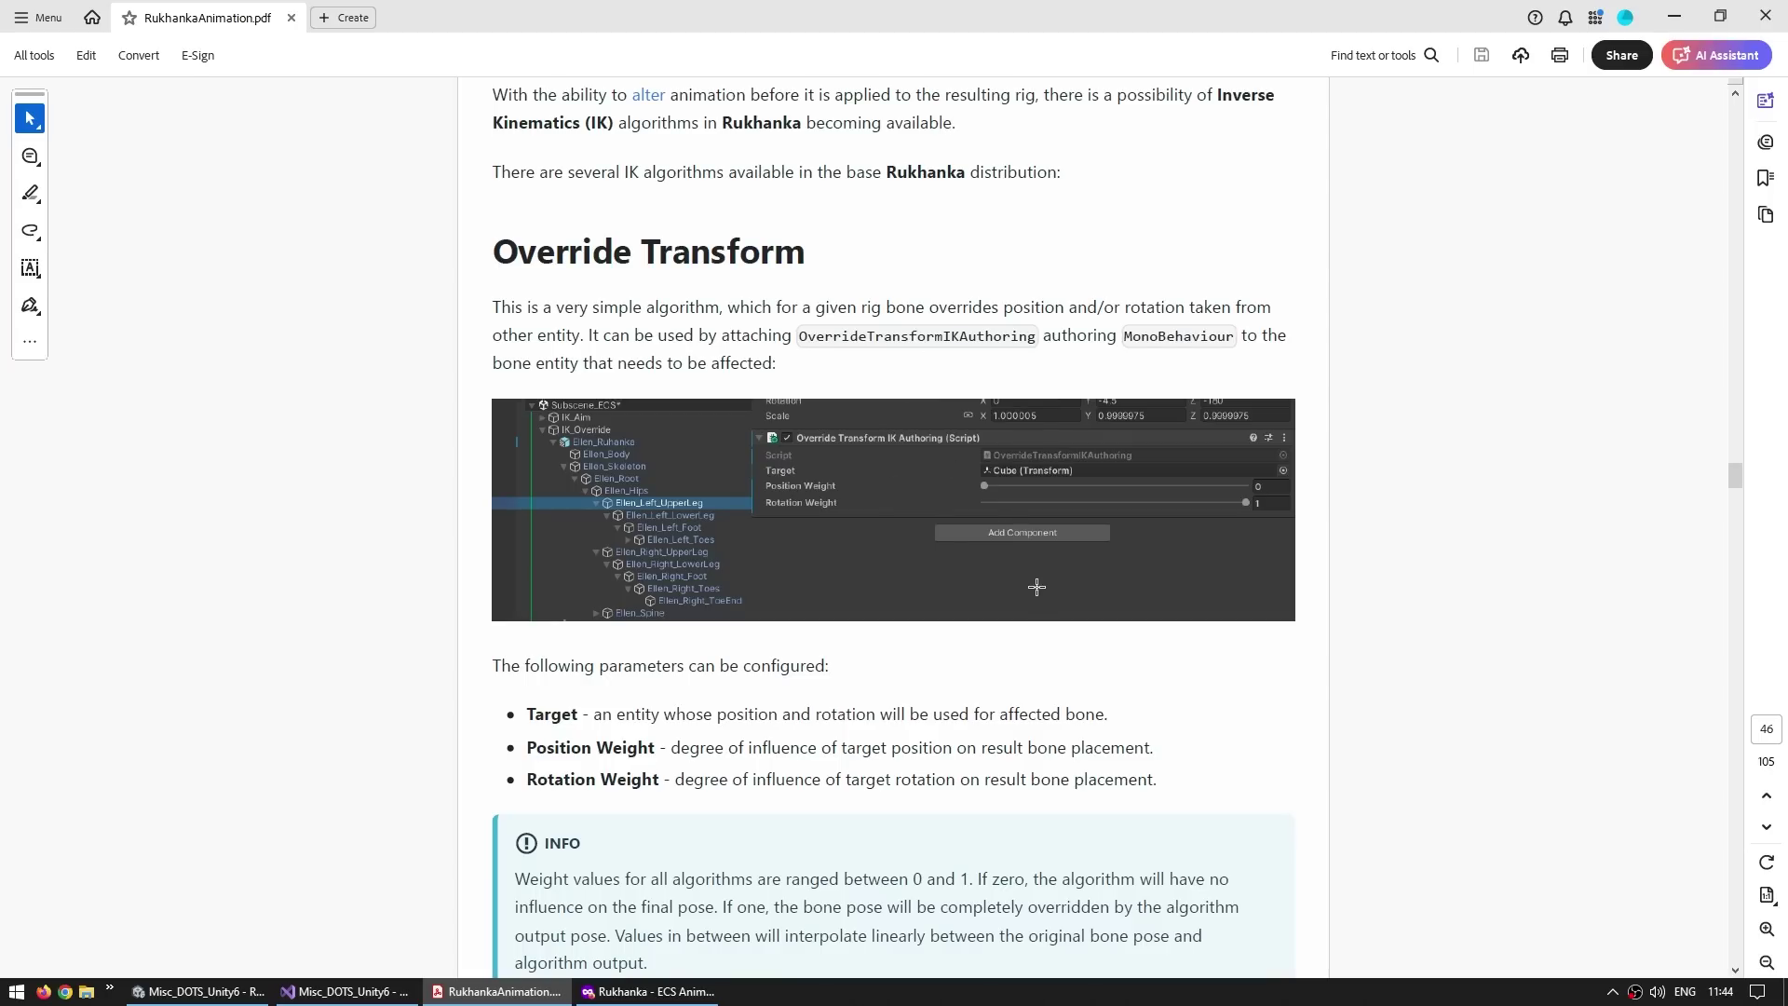
pyautogui.scroll(-20, 1037, 586)
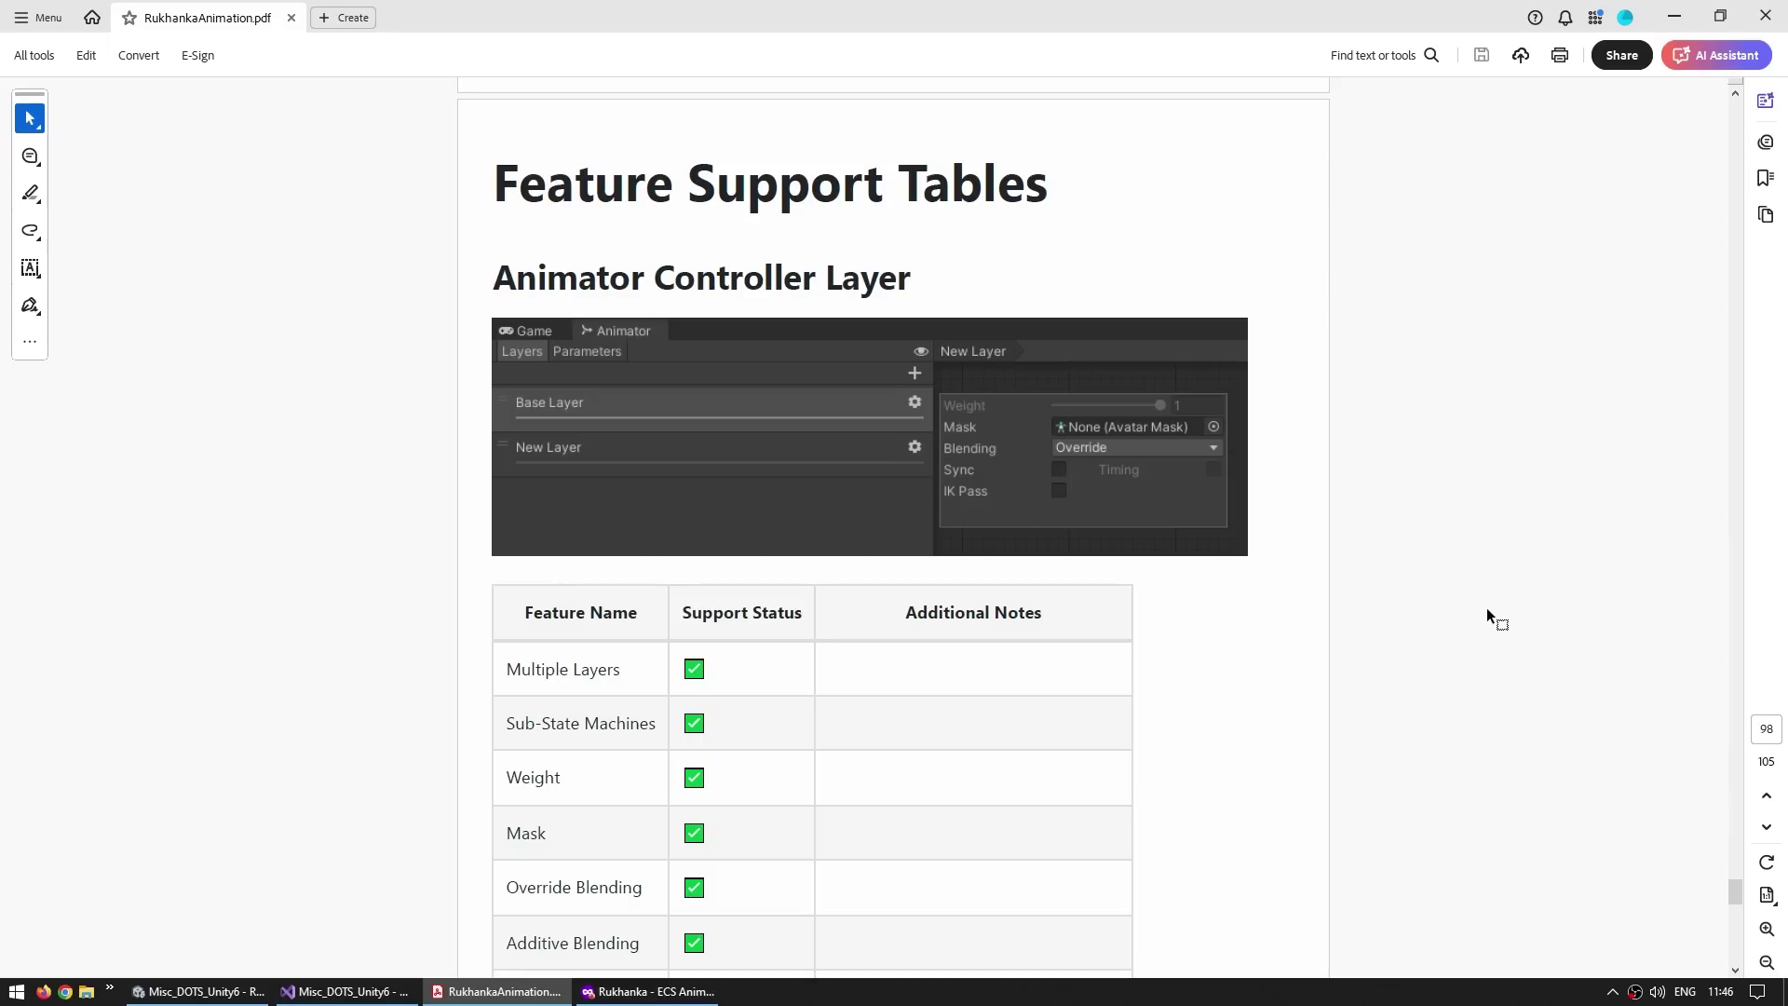
pyautogui.scroll(-3, 1487, 607)
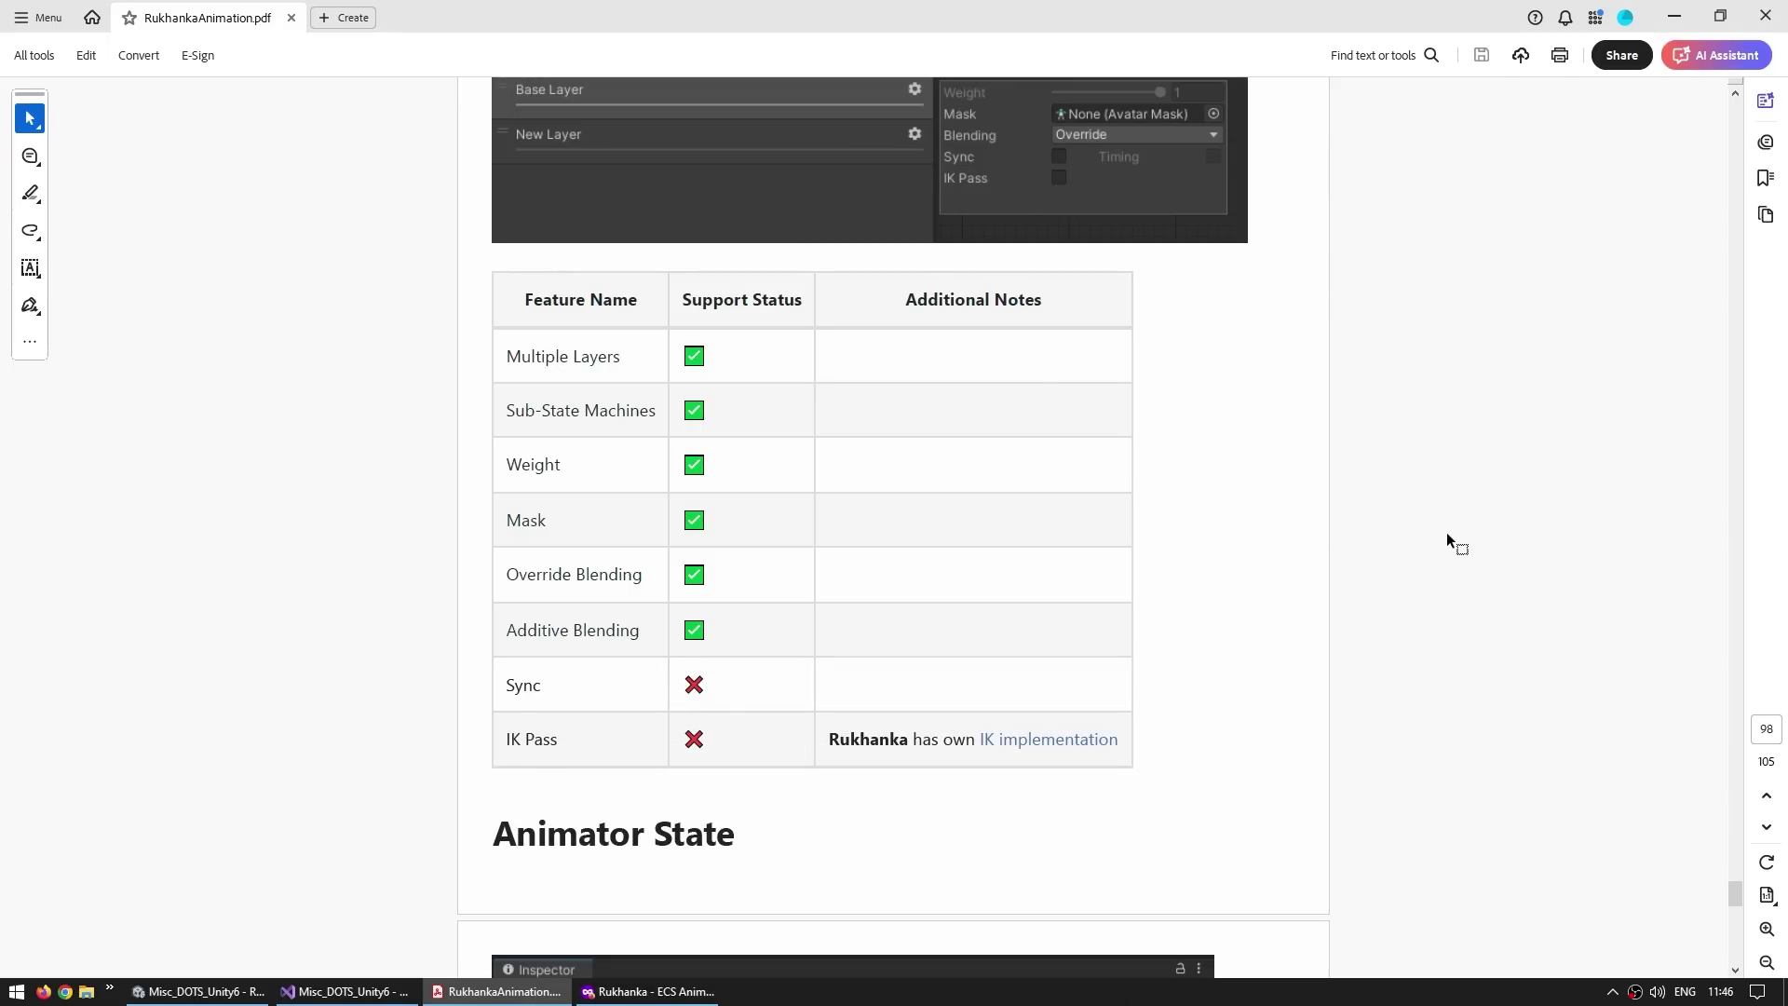
pyautogui.scroll(-1, 1447, 534)
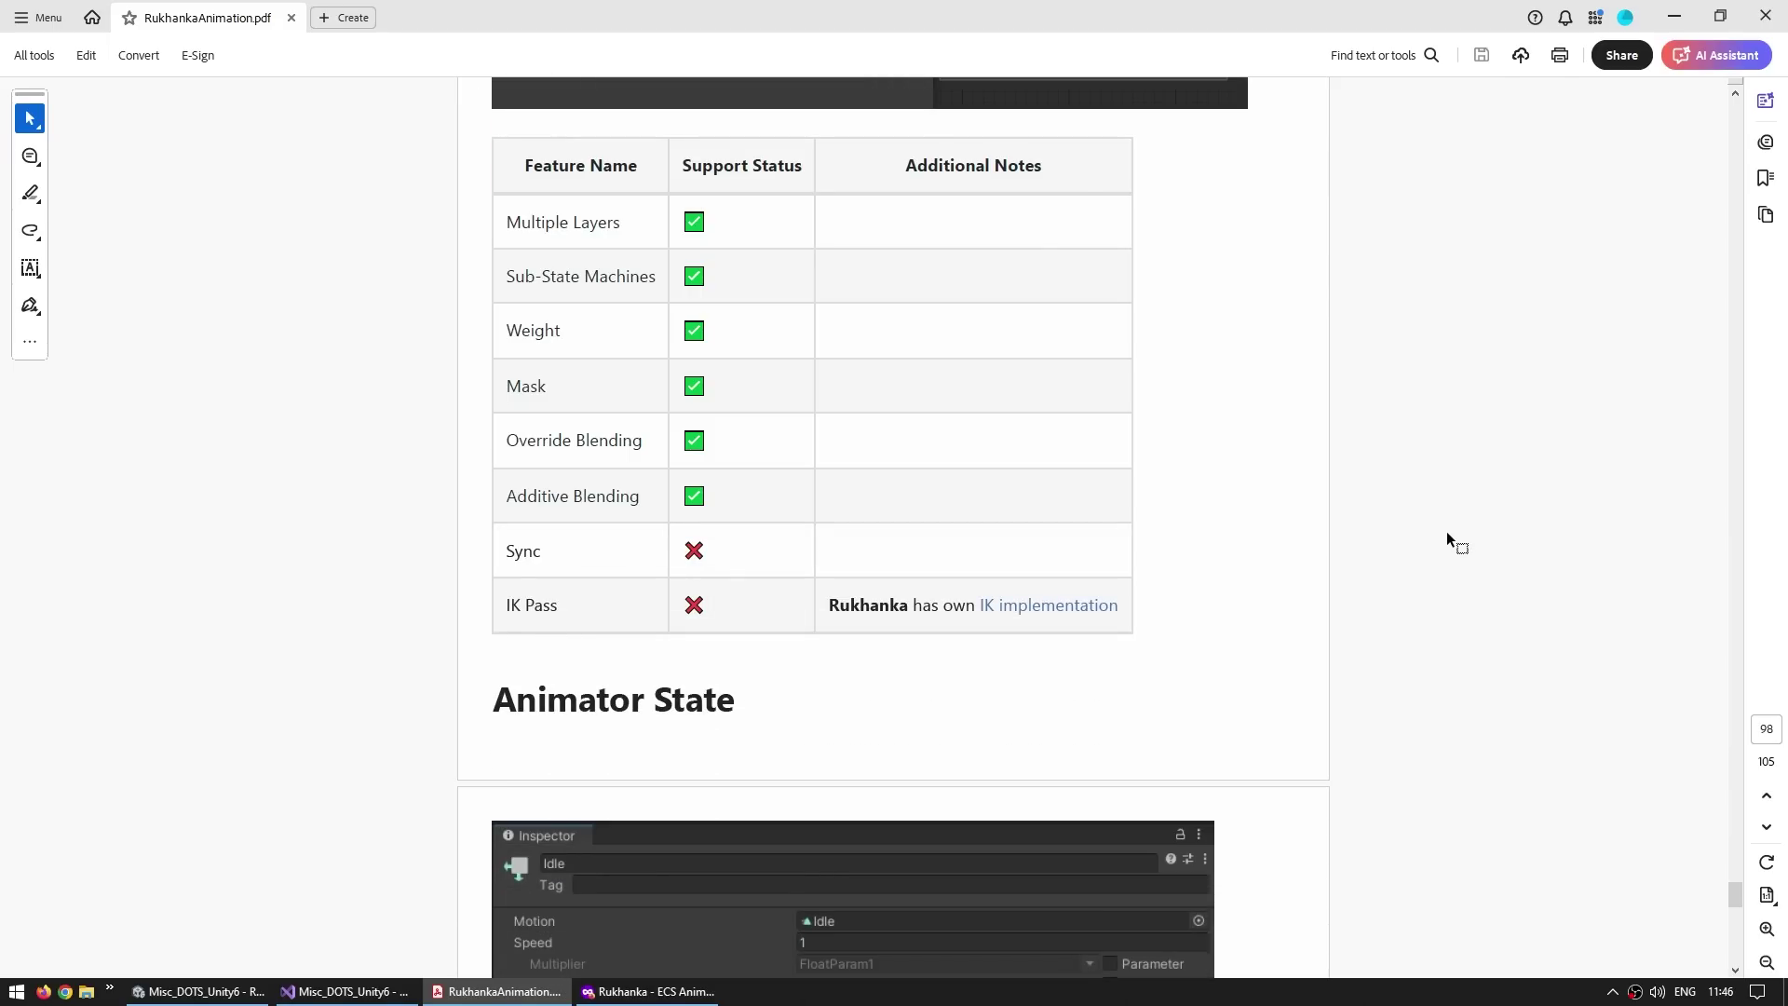
pyautogui.scroll(-2, 1441, 545)
pyautogui.scroll(-10, 1405, 689)
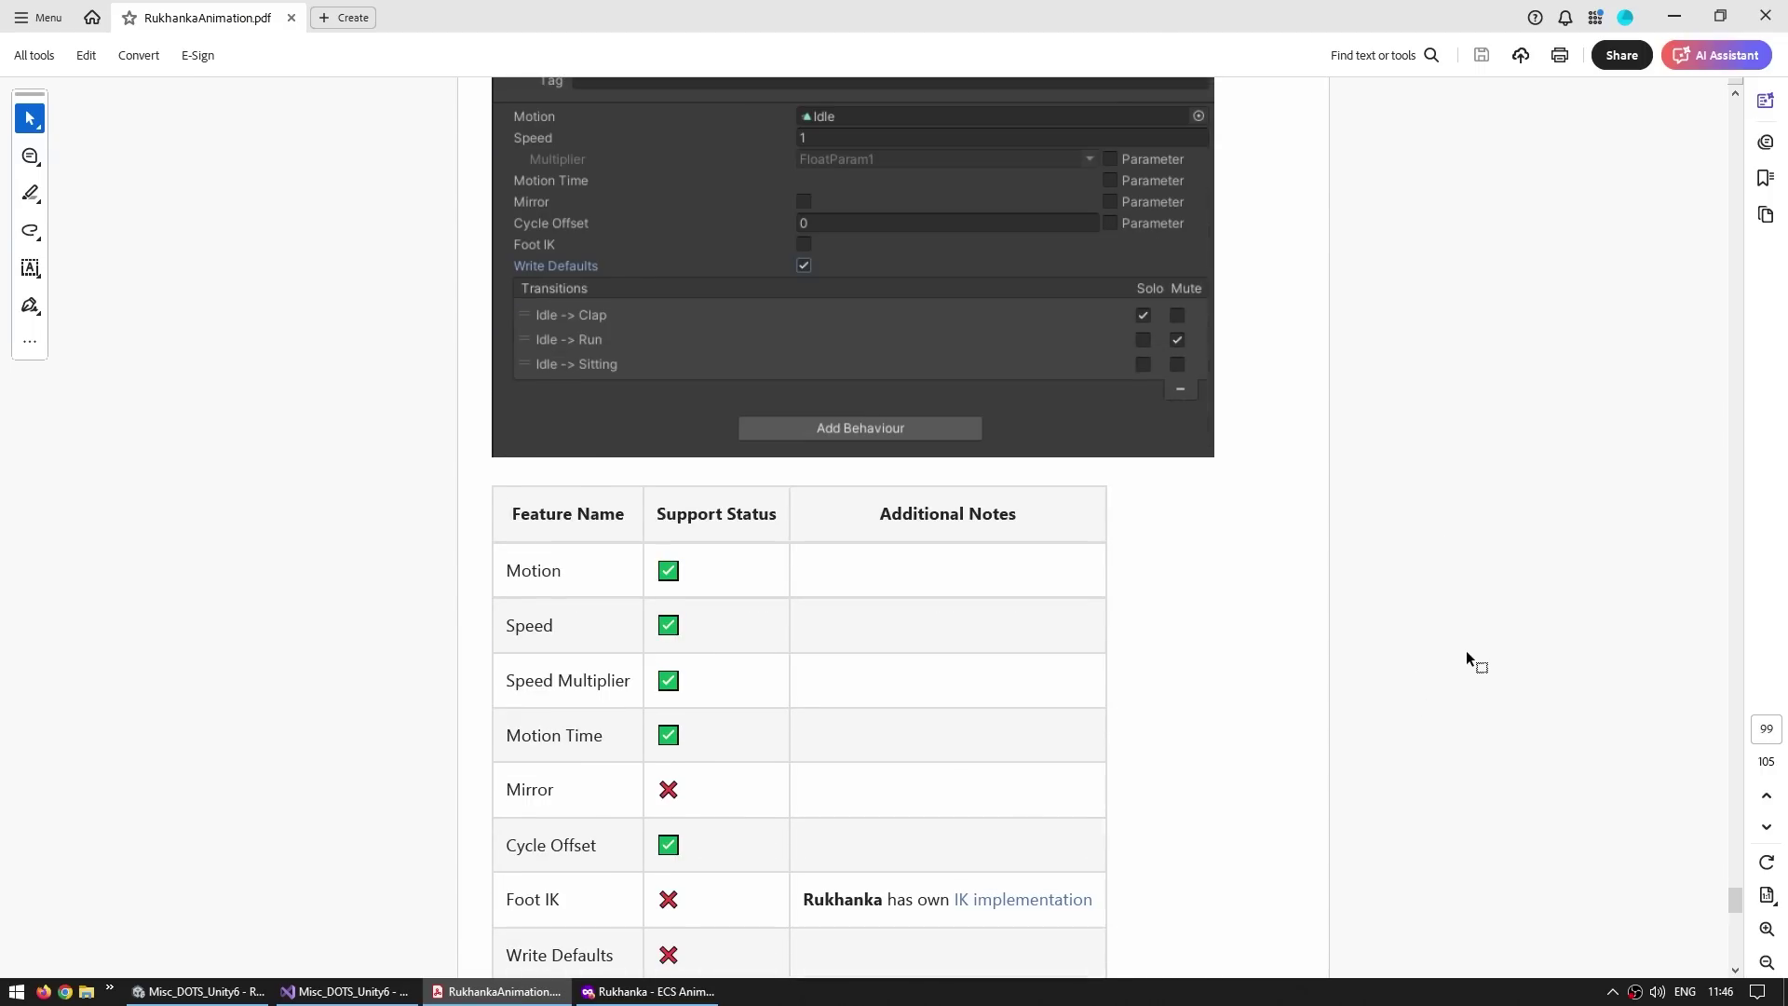
pyautogui.scroll(-8, 1431, 667)
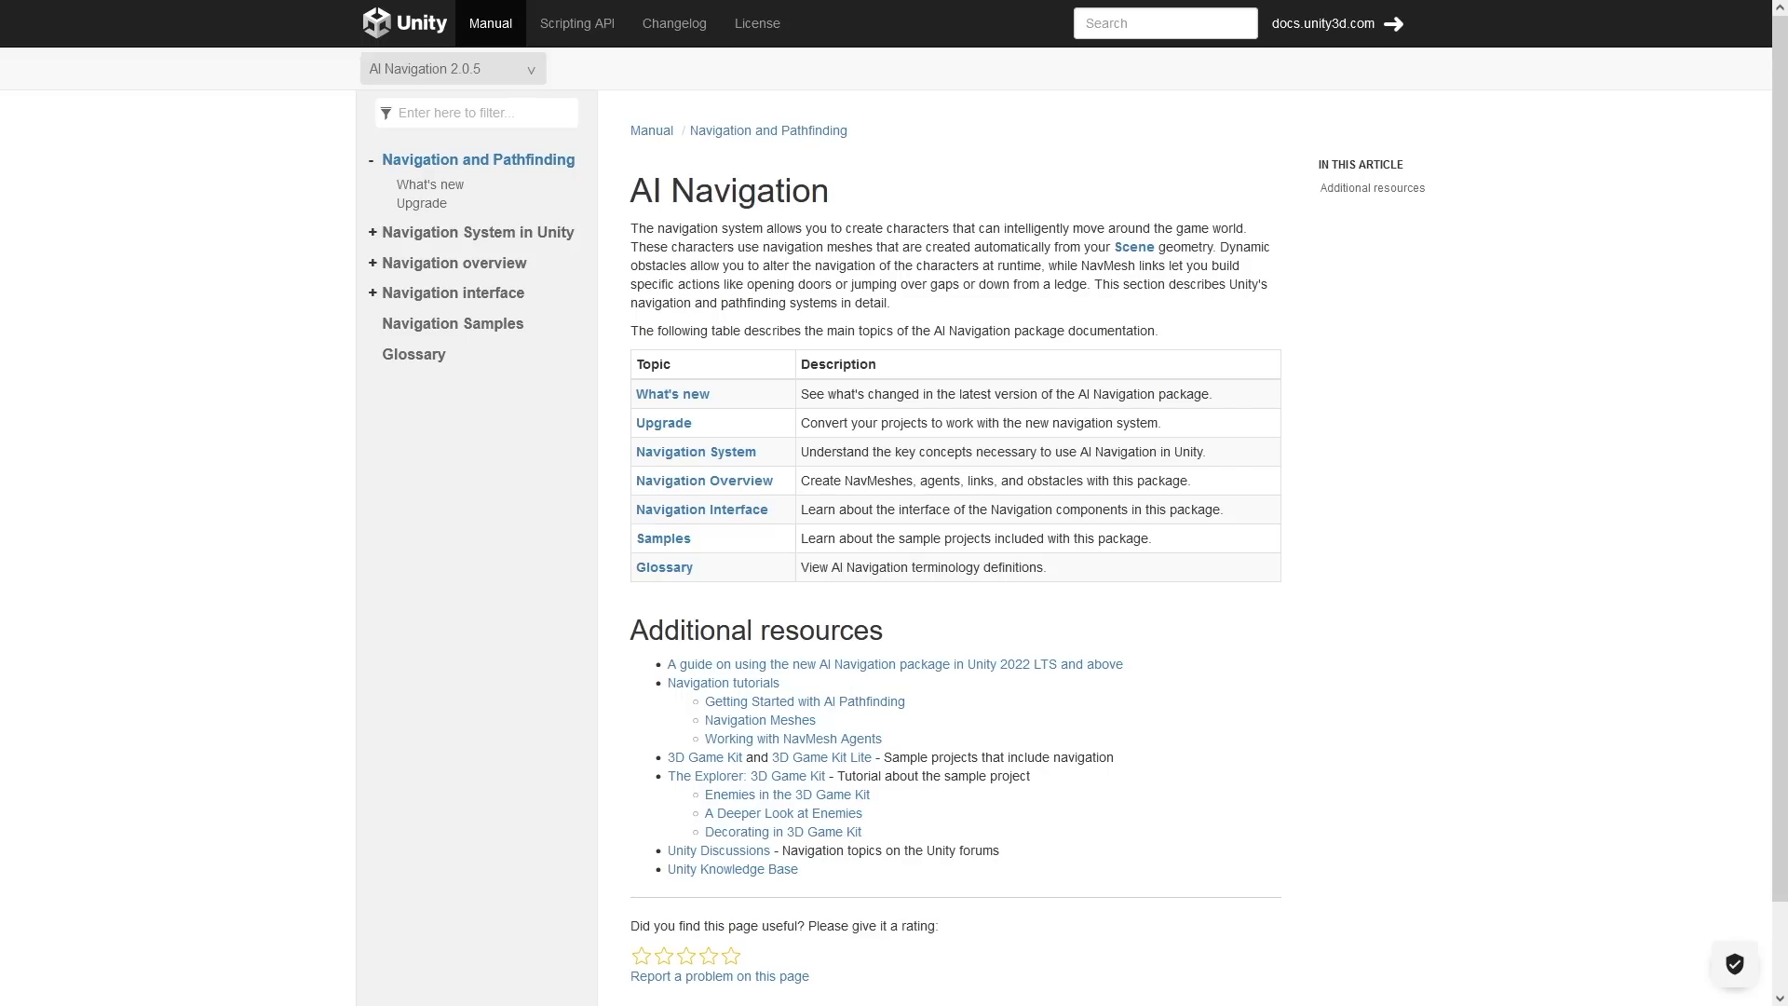
# Step: Switch from the AI Navigation docs back to the Unity editor's AgentsNavigationTest_Empty scene
pyautogui.hotkey('alt', 'Tab')
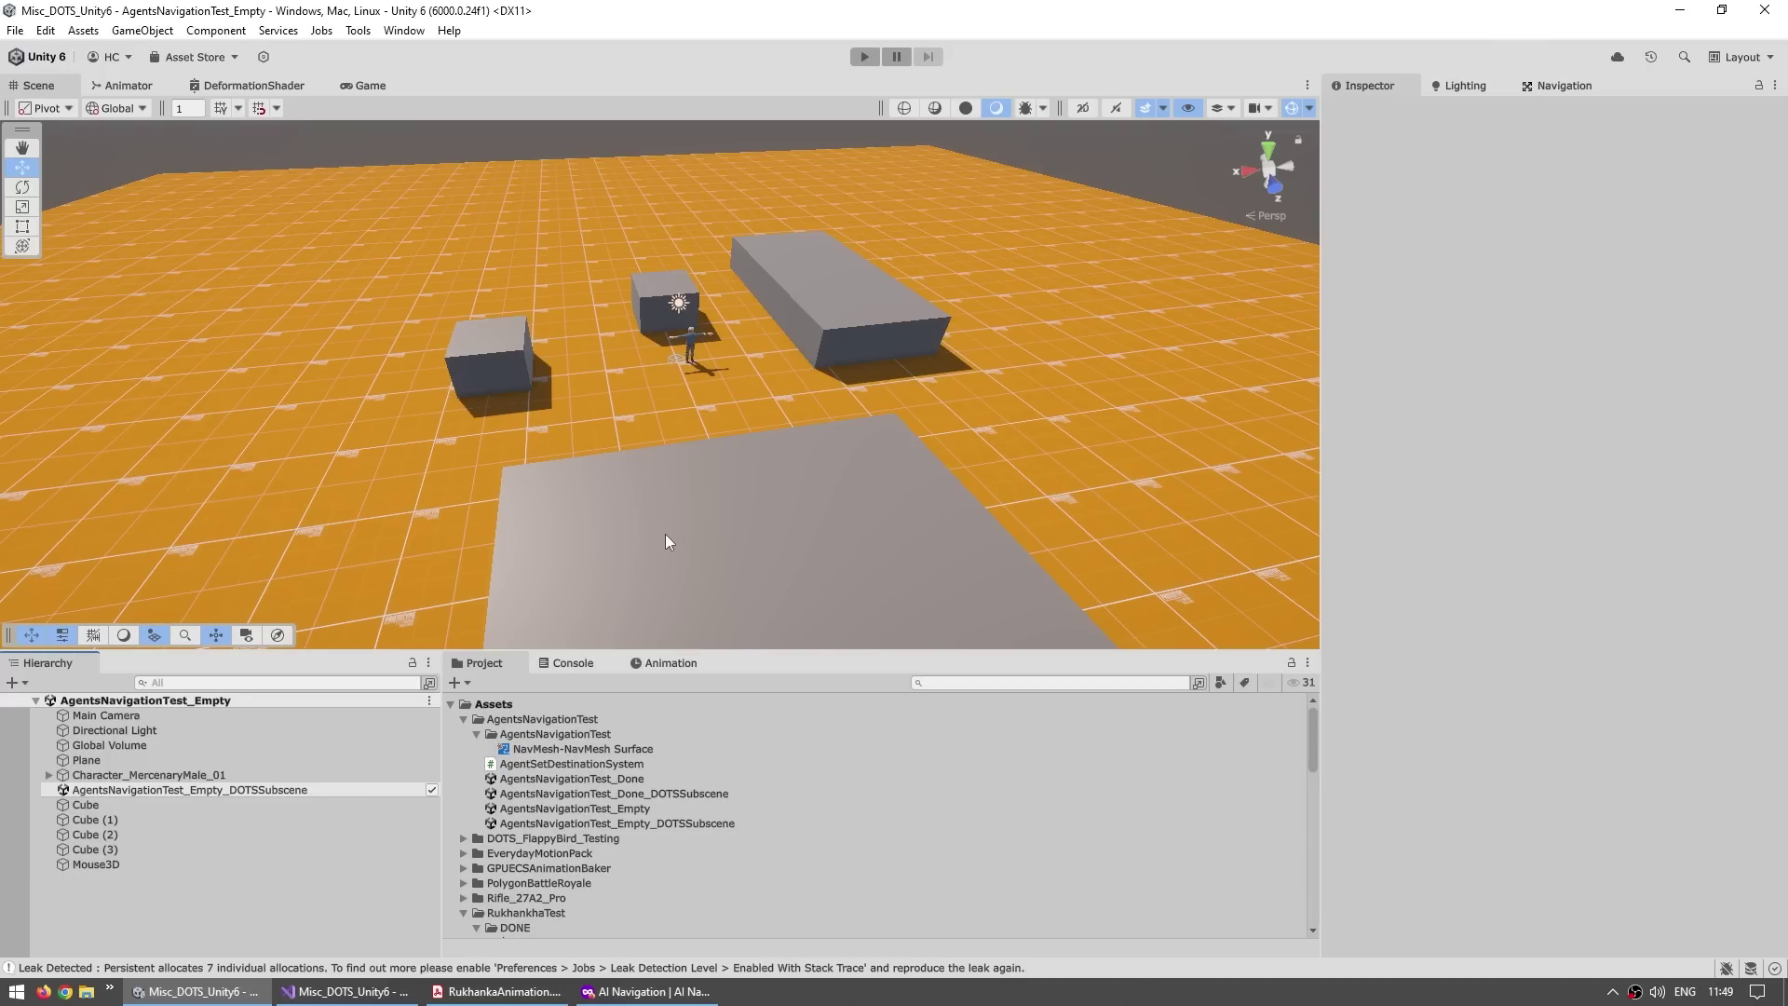
# Step: Inspect the Plane and the character's components, then add an AI Agent Cylinder to the scene
pyautogui.click(279, 760)
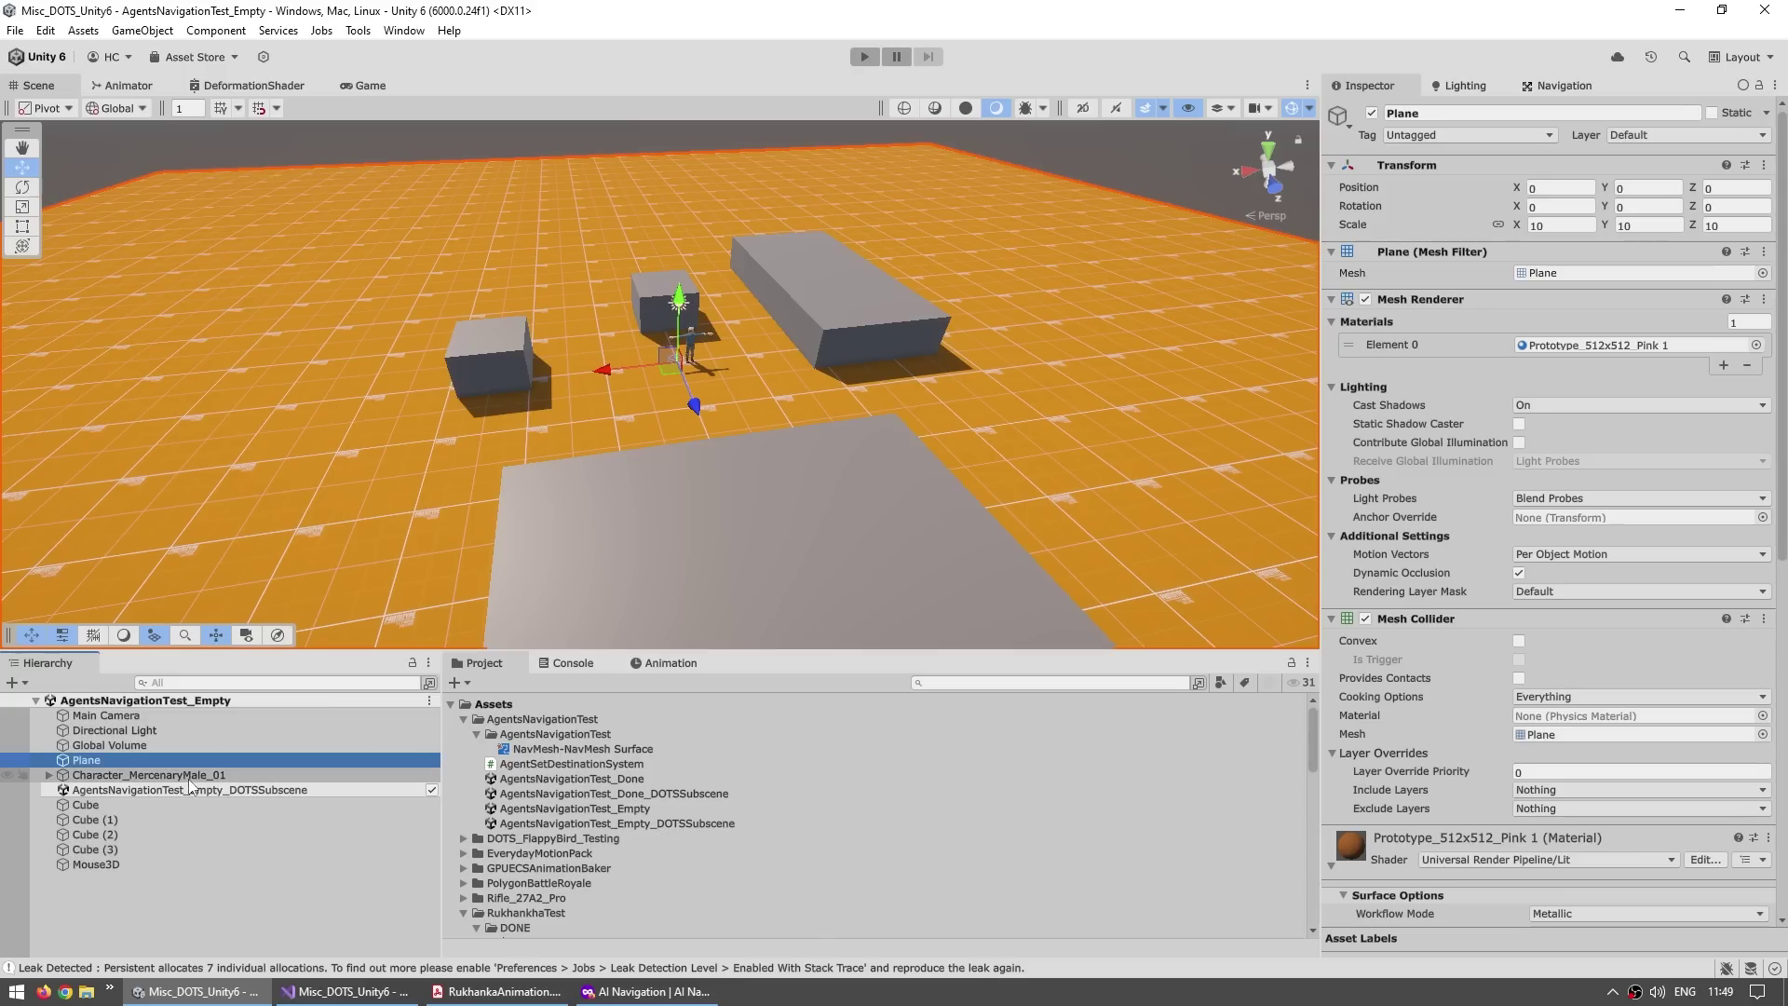
pyautogui.click(149, 775)
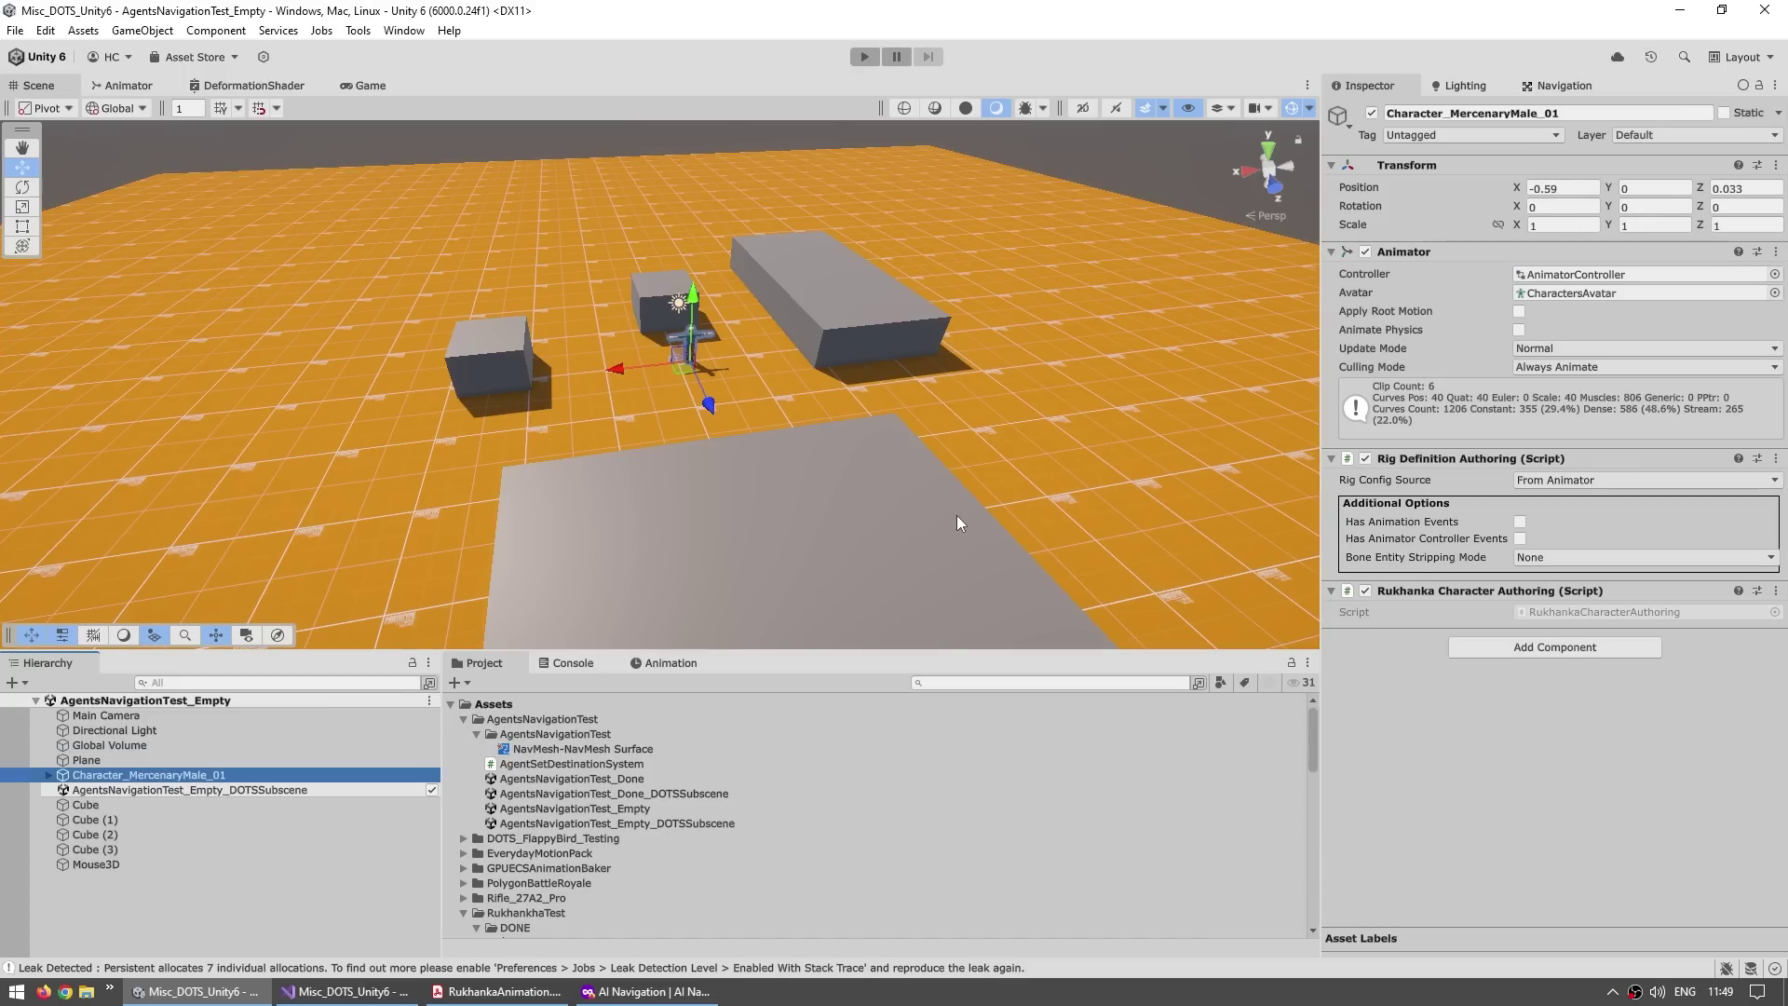
pyautogui.click(270, 900)
pyautogui.rightClick(165, 887)
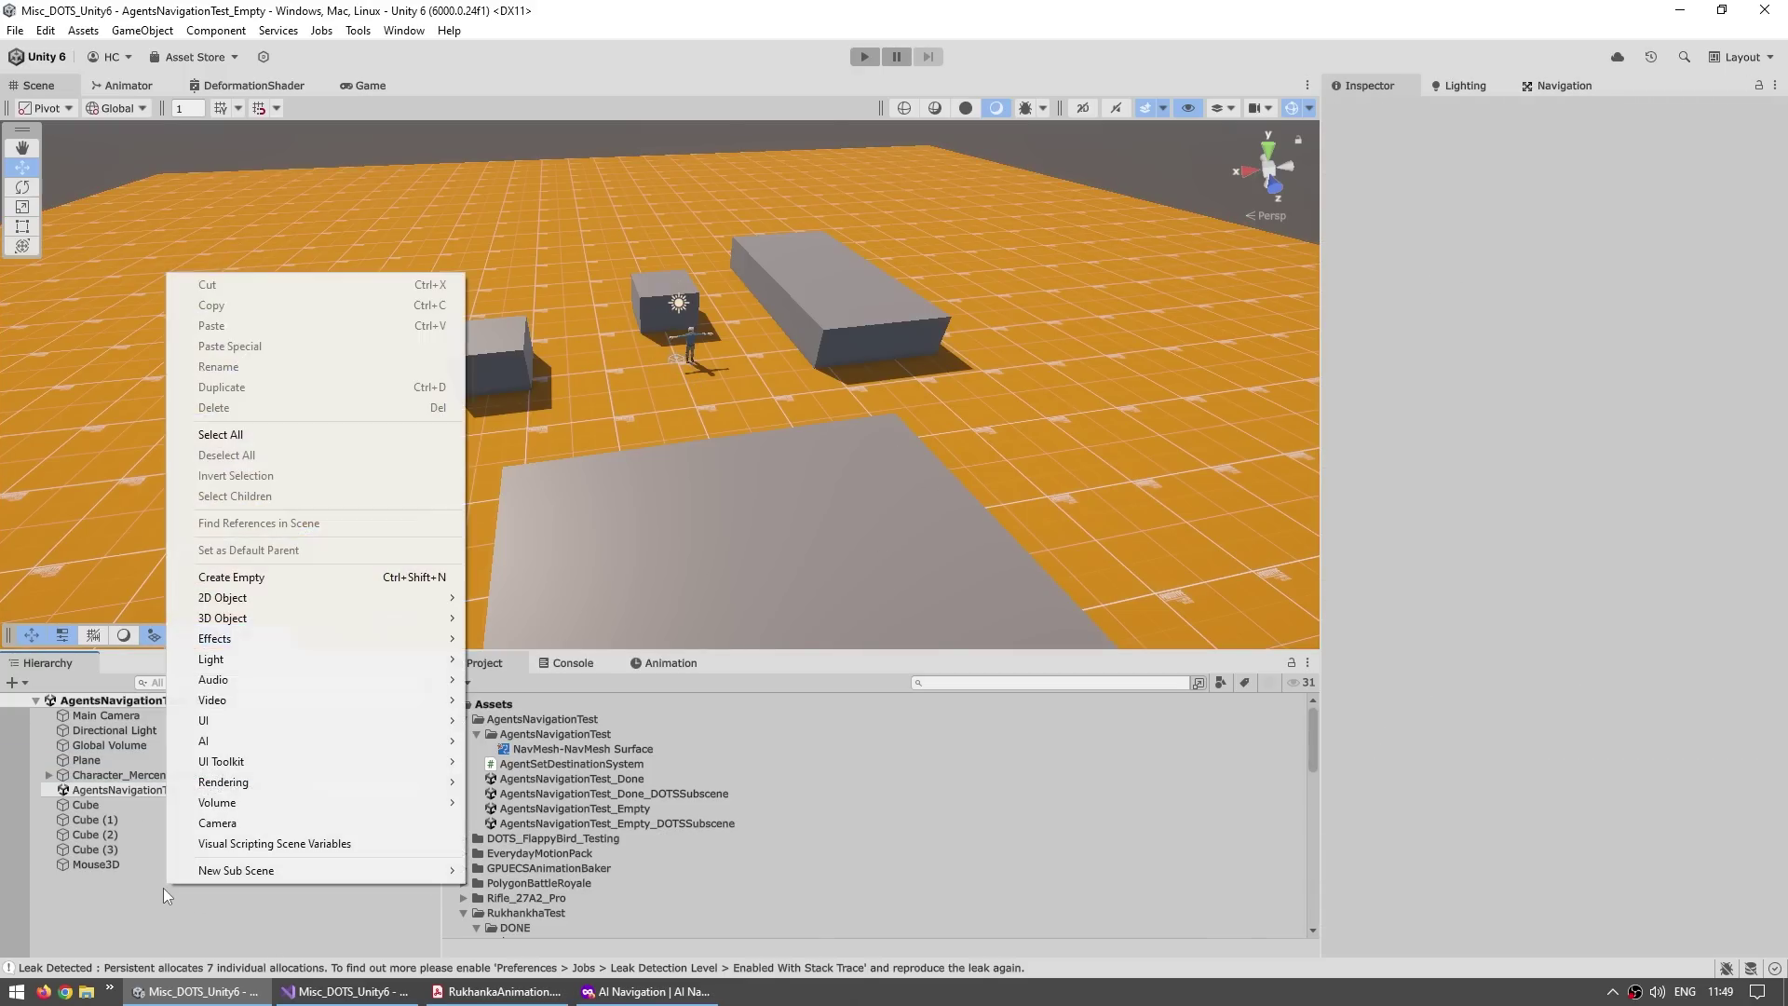
pyautogui.moveTo(222, 740)
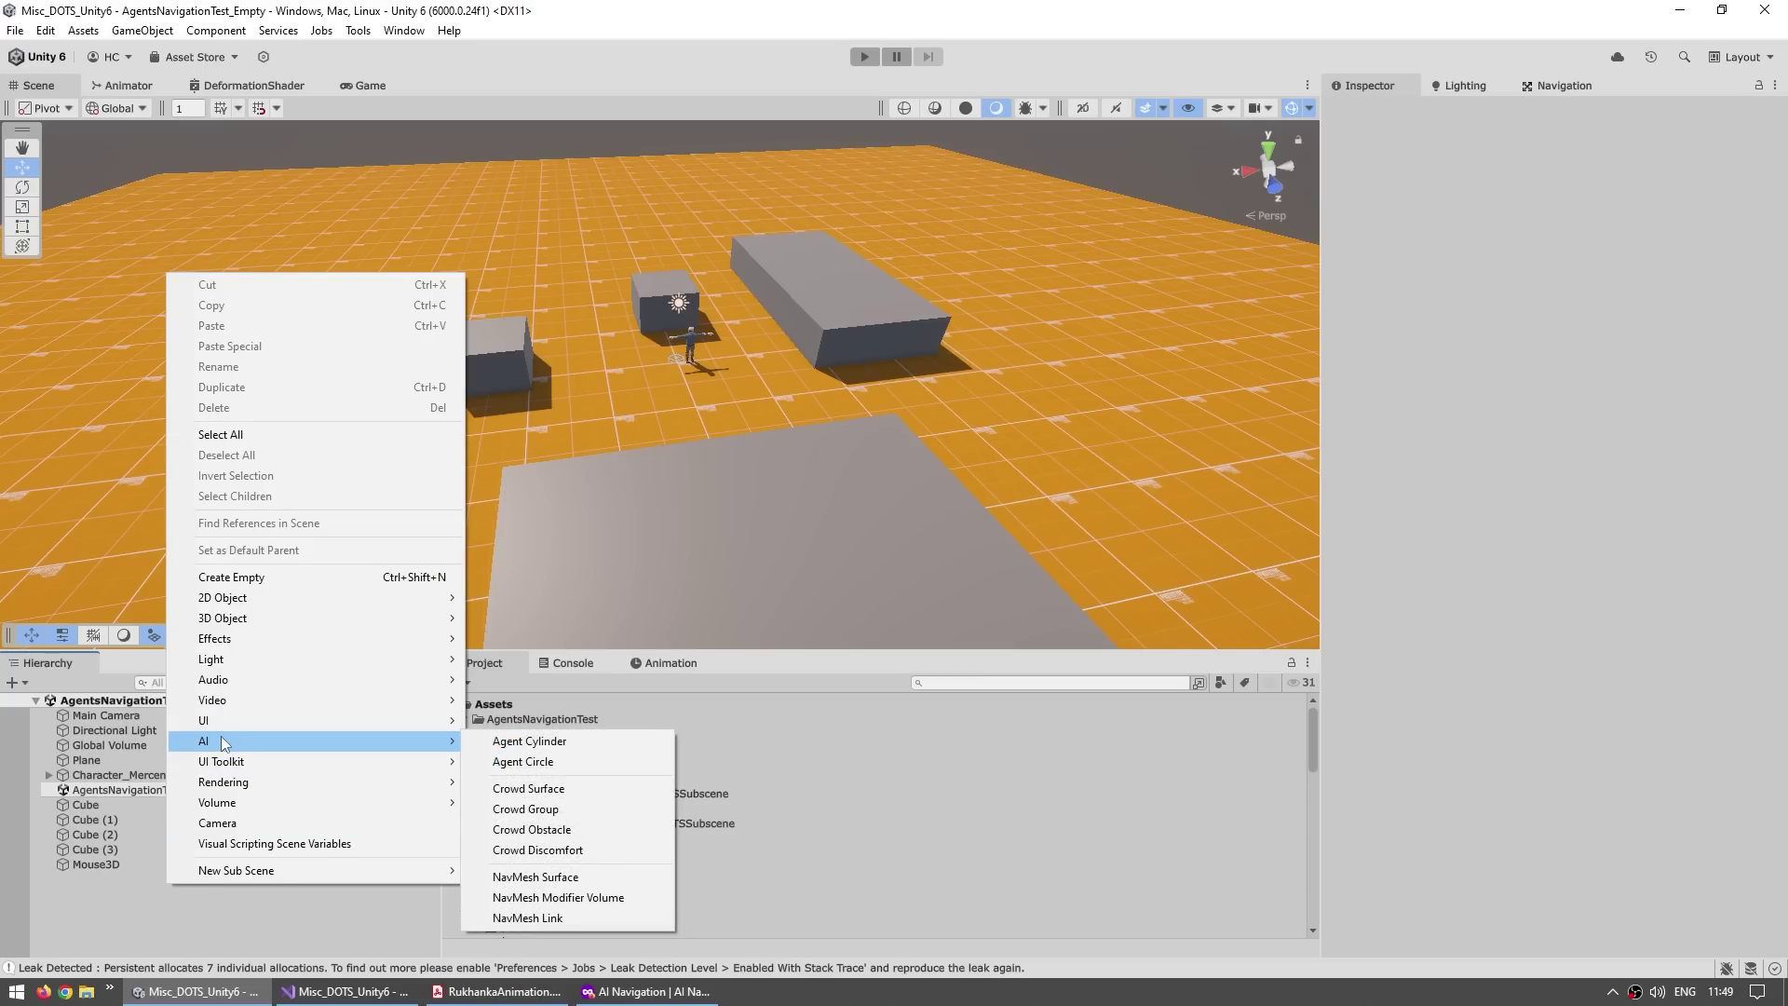
pyautogui.click(535, 742)
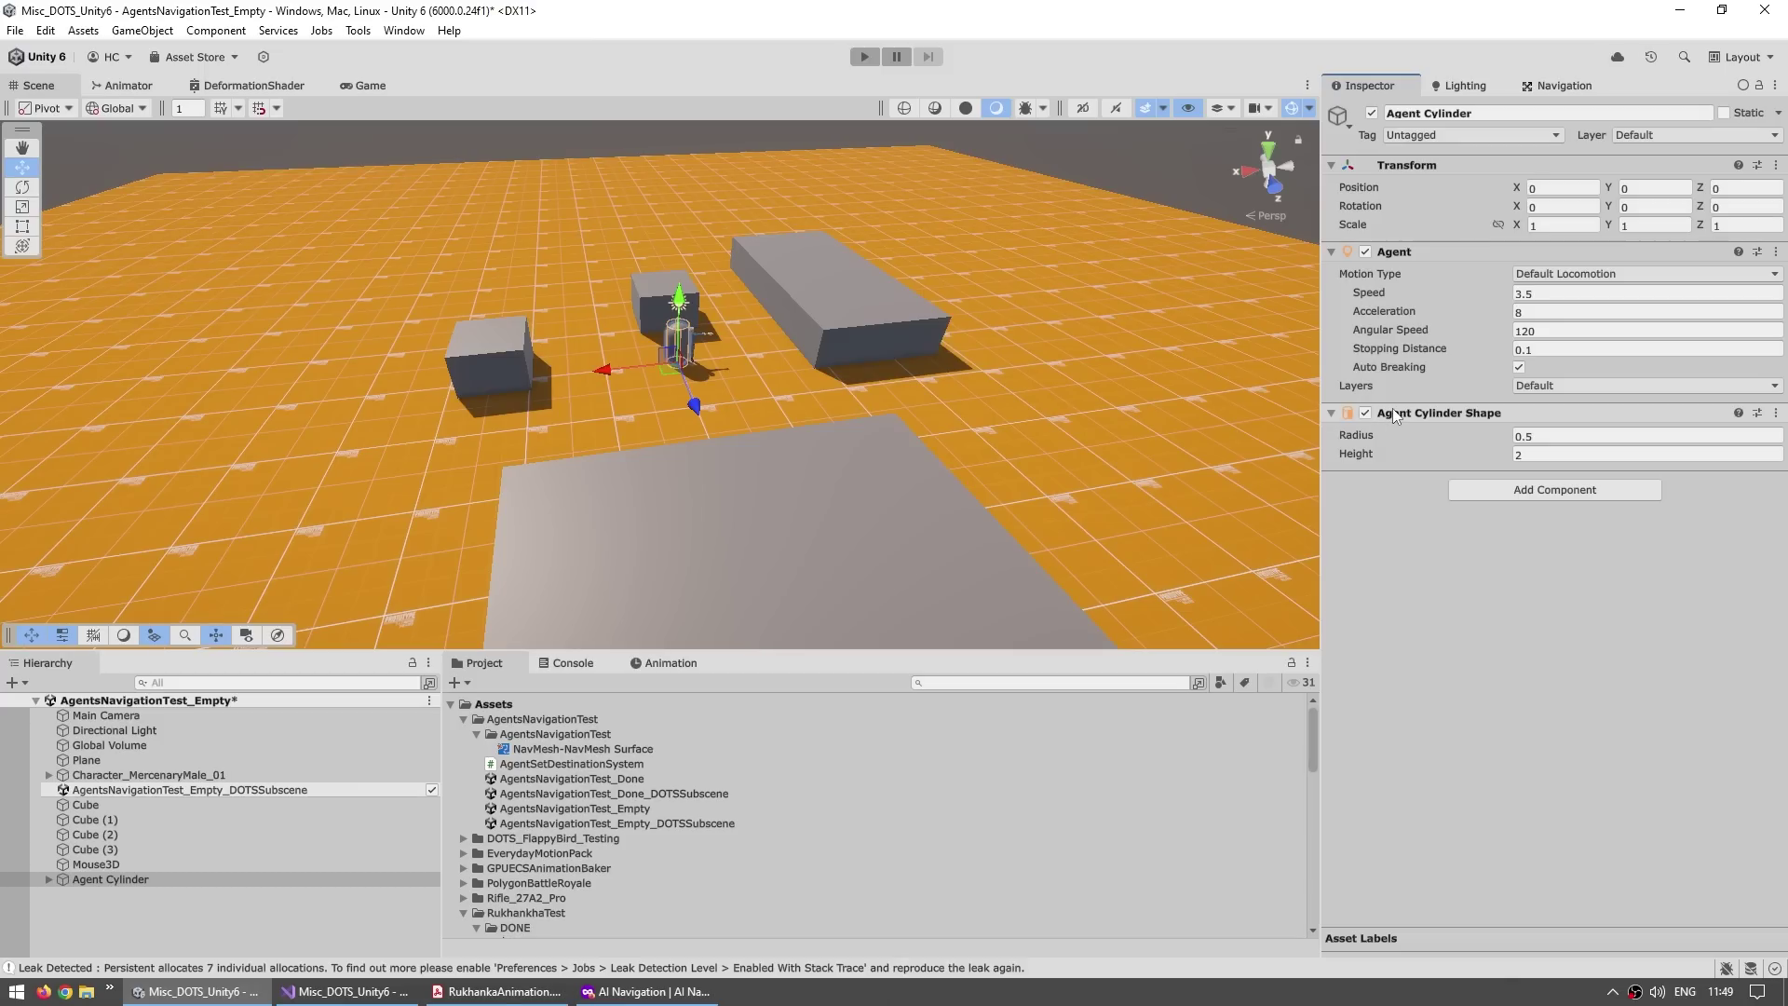
# Step: Copy the Agent and Agent Cylinder Shape components from the cylinder onto Character_MercenaryMale_01
pyautogui.click(48, 879)
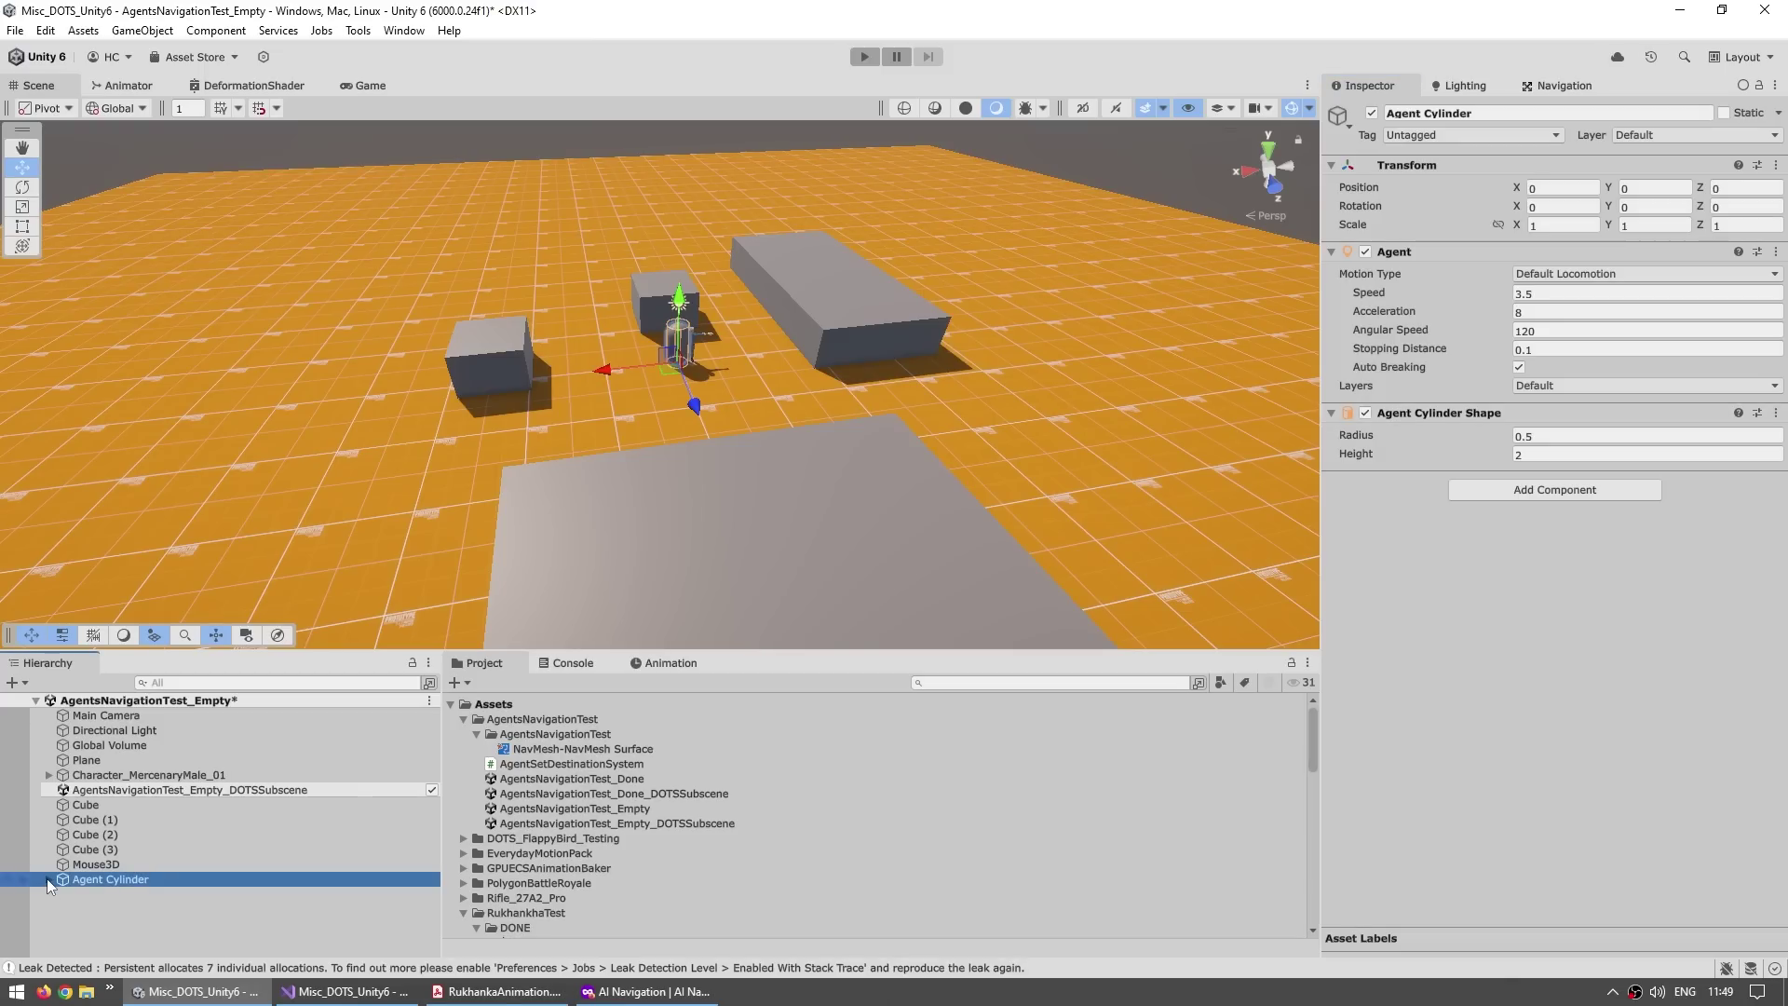
pyautogui.click(127, 777)
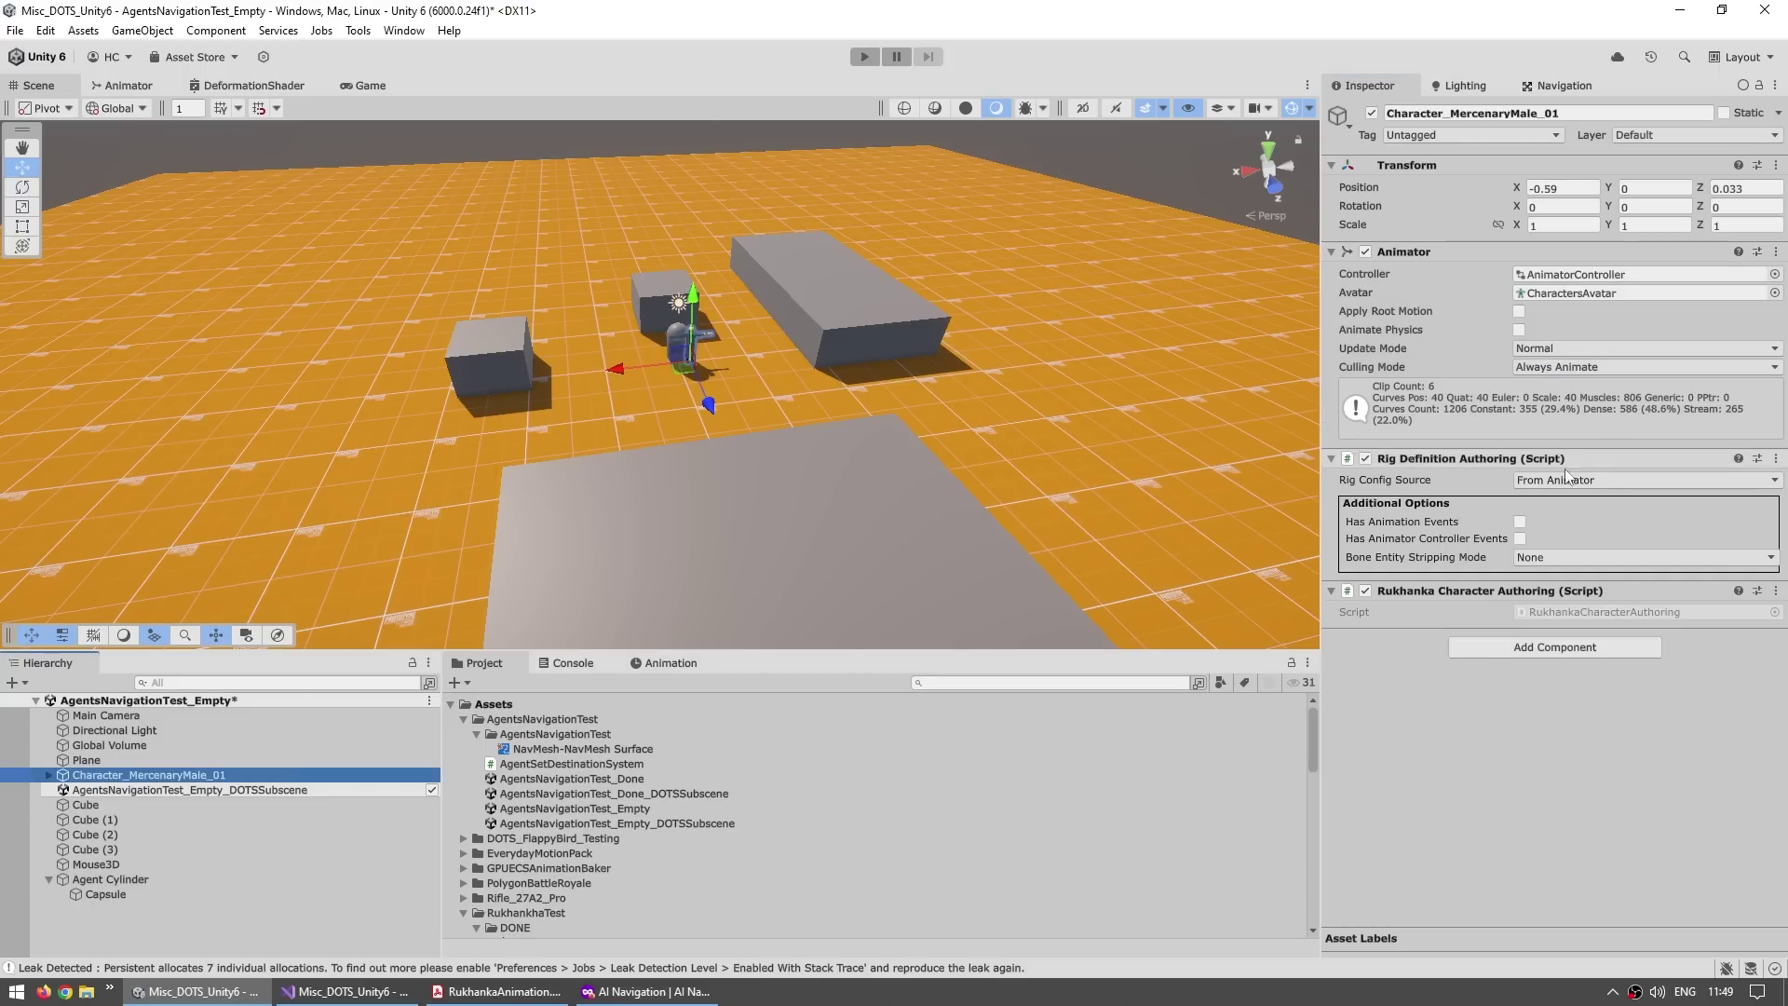
pyautogui.rightClick(1470, 591)
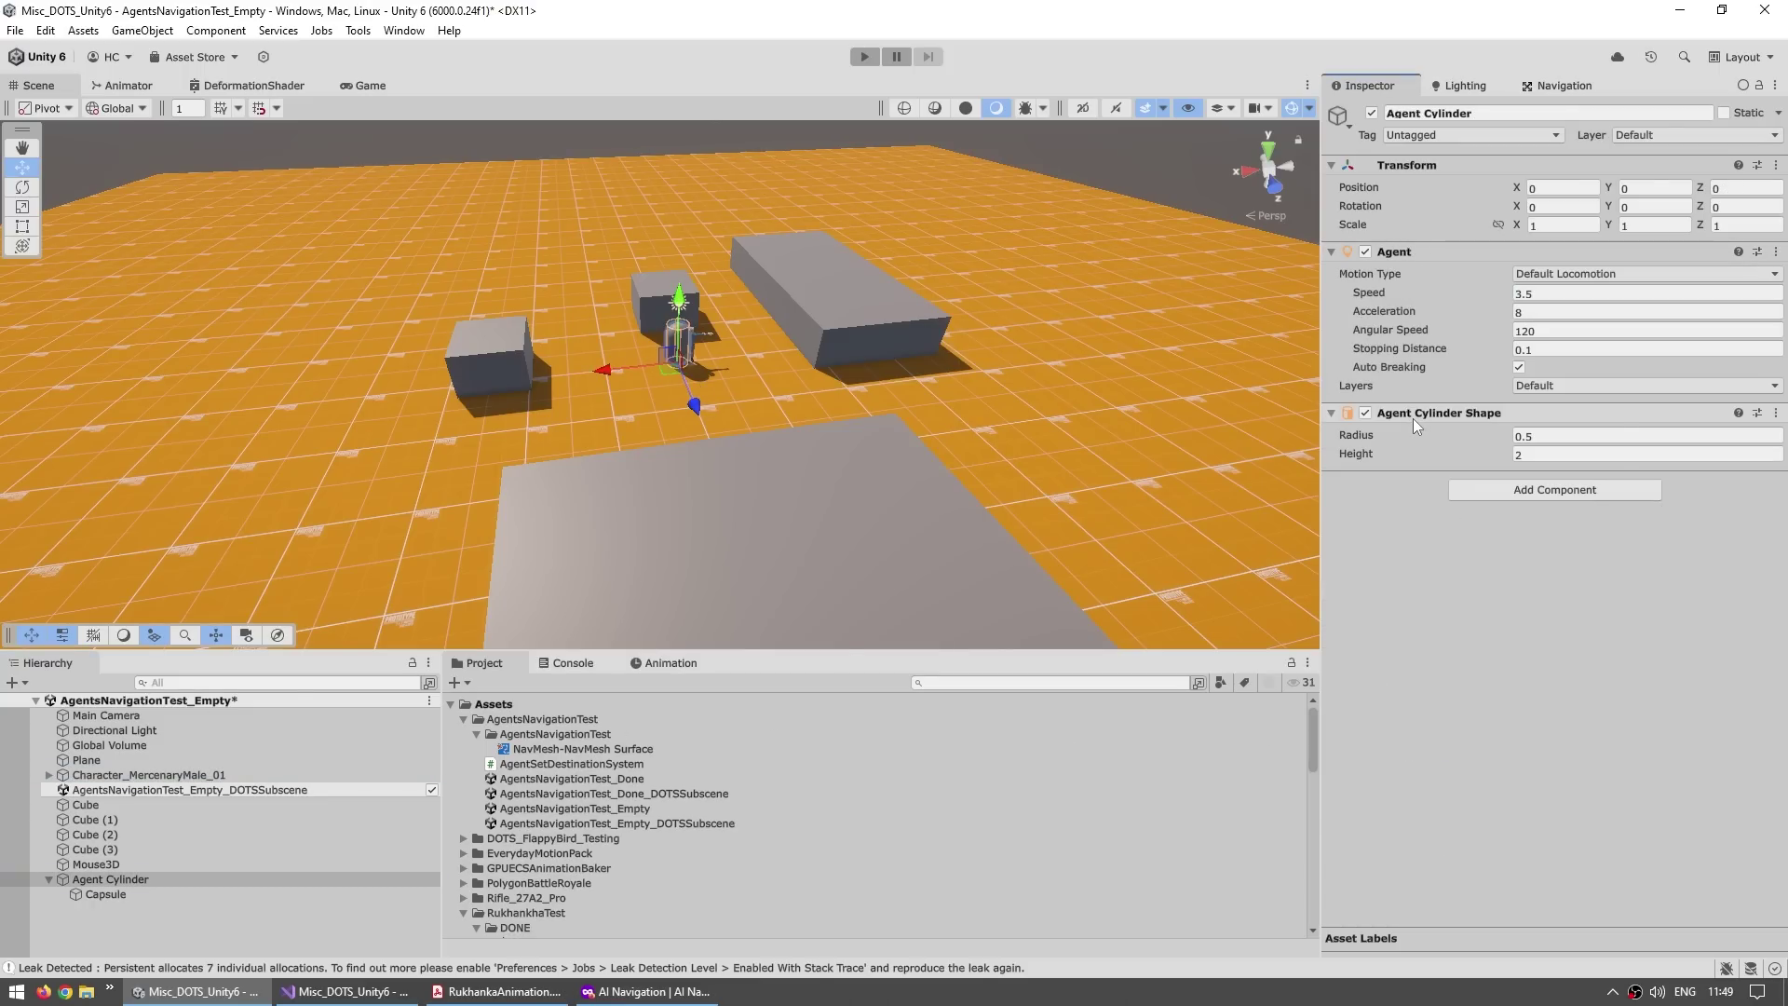
pyautogui.rightClick(1416, 418)
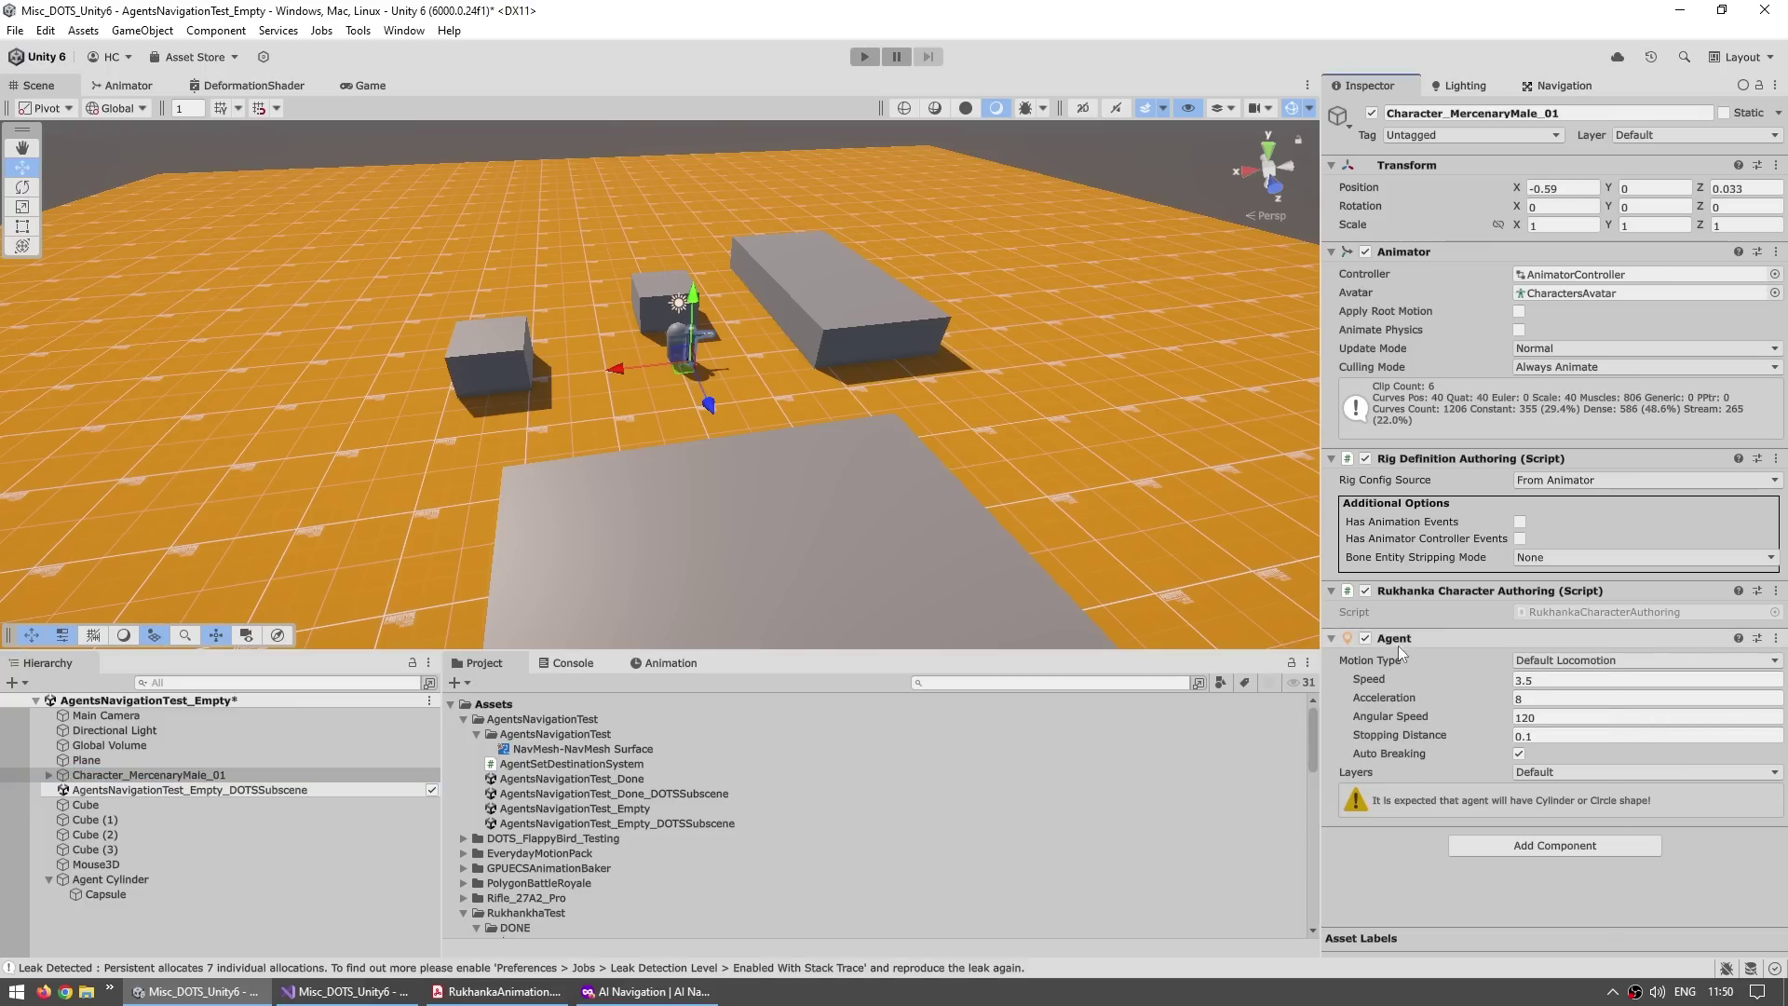
pyautogui.rightClick(1399, 645)
pyautogui.click(1456, 819)
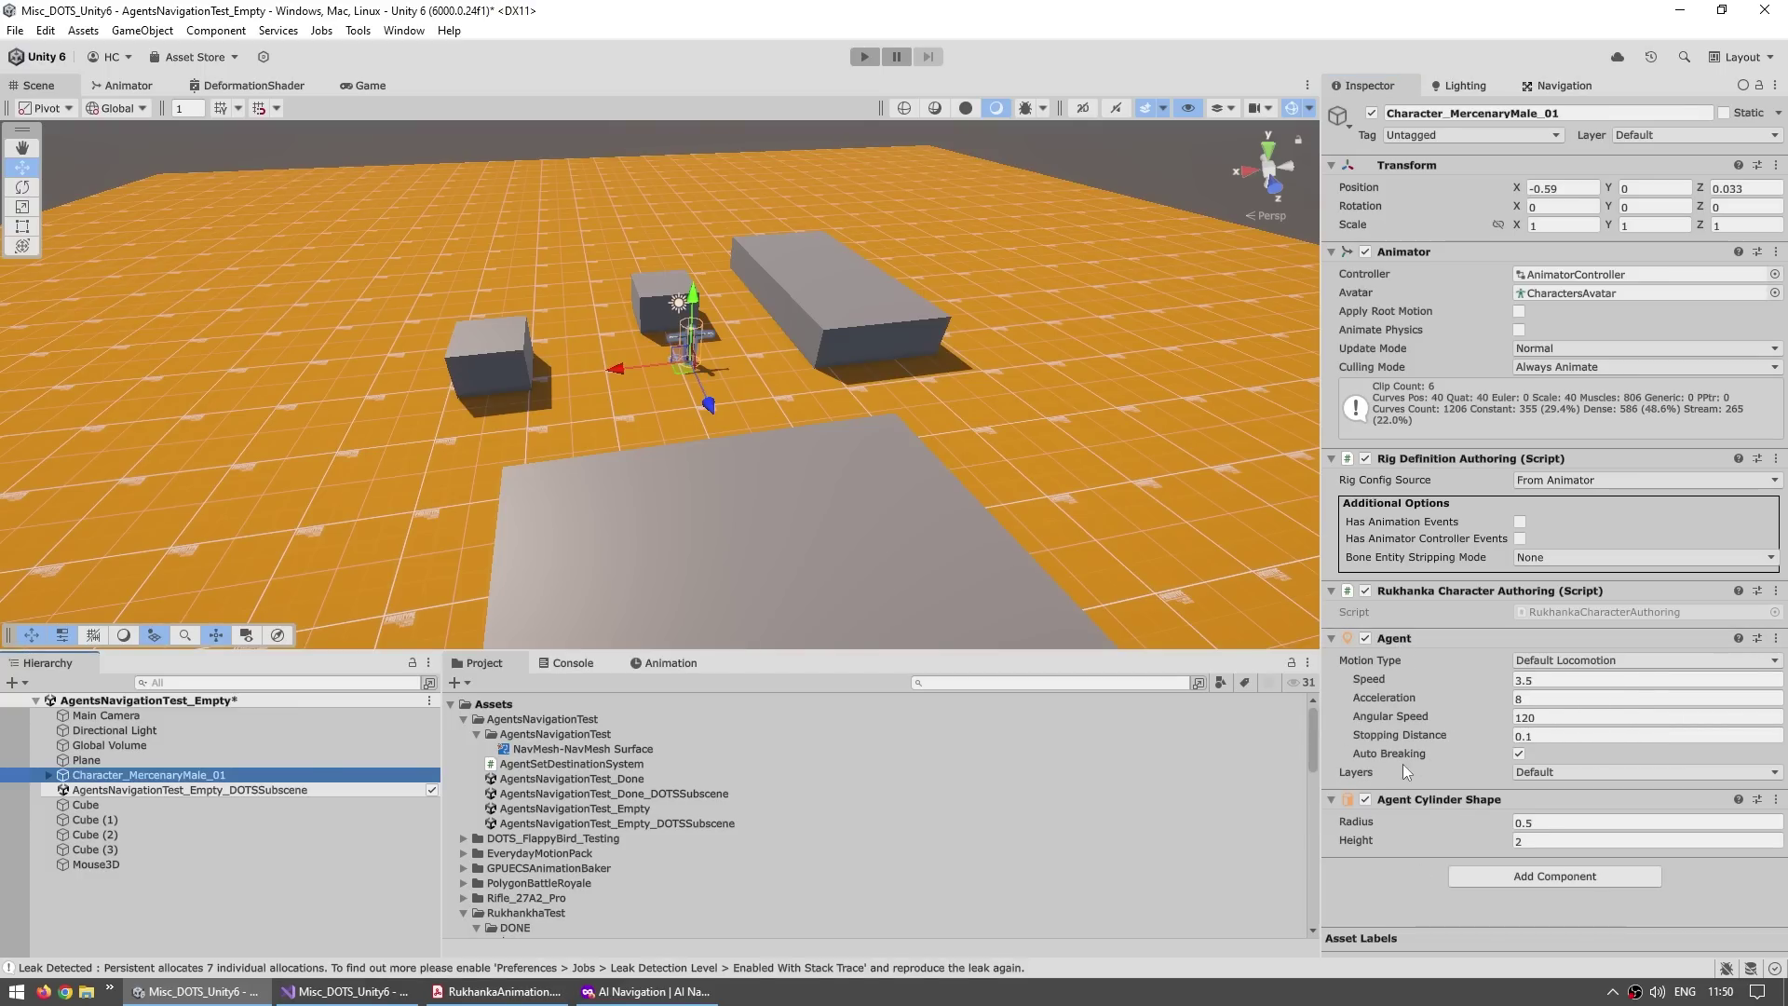
# Step: Create a MonoBehaviour script named AgentSetDestination in the AgentsNavigationTest folder
pyautogui.rightClick(535, 719)
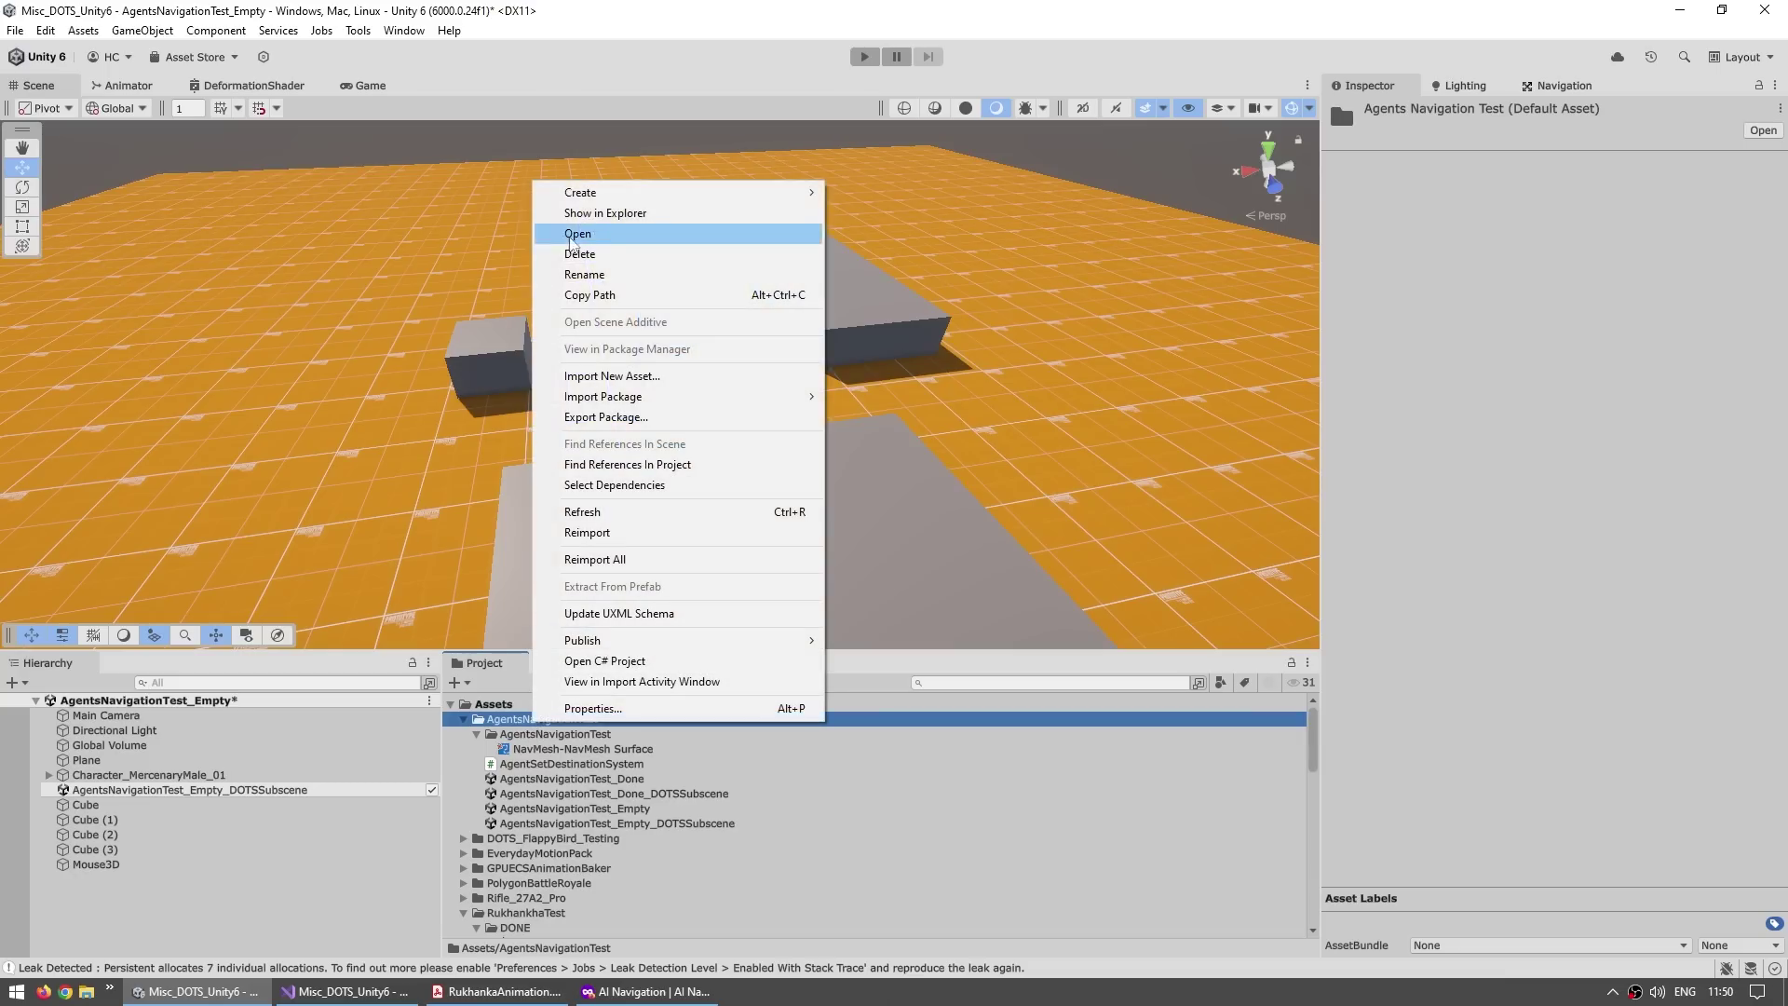
pyautogui.moveTo(652, 192)
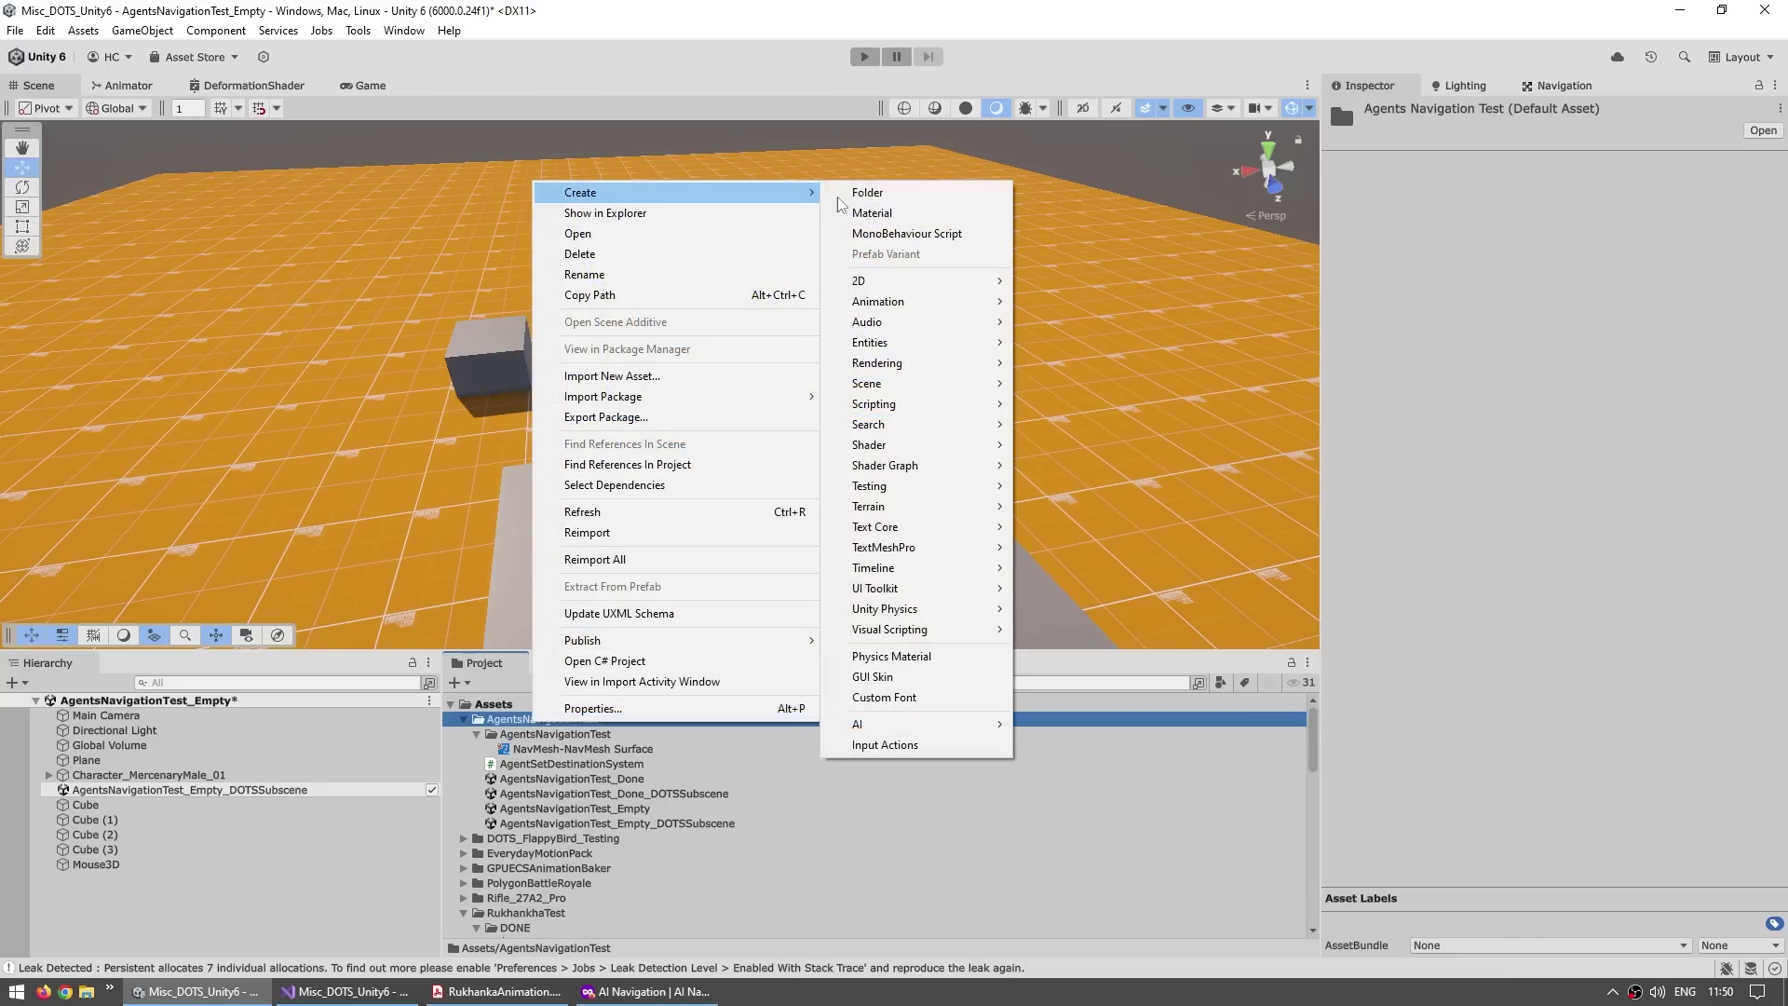
pyautogui.click(935, 240)
pyautogui.write('AgentSetDestination')
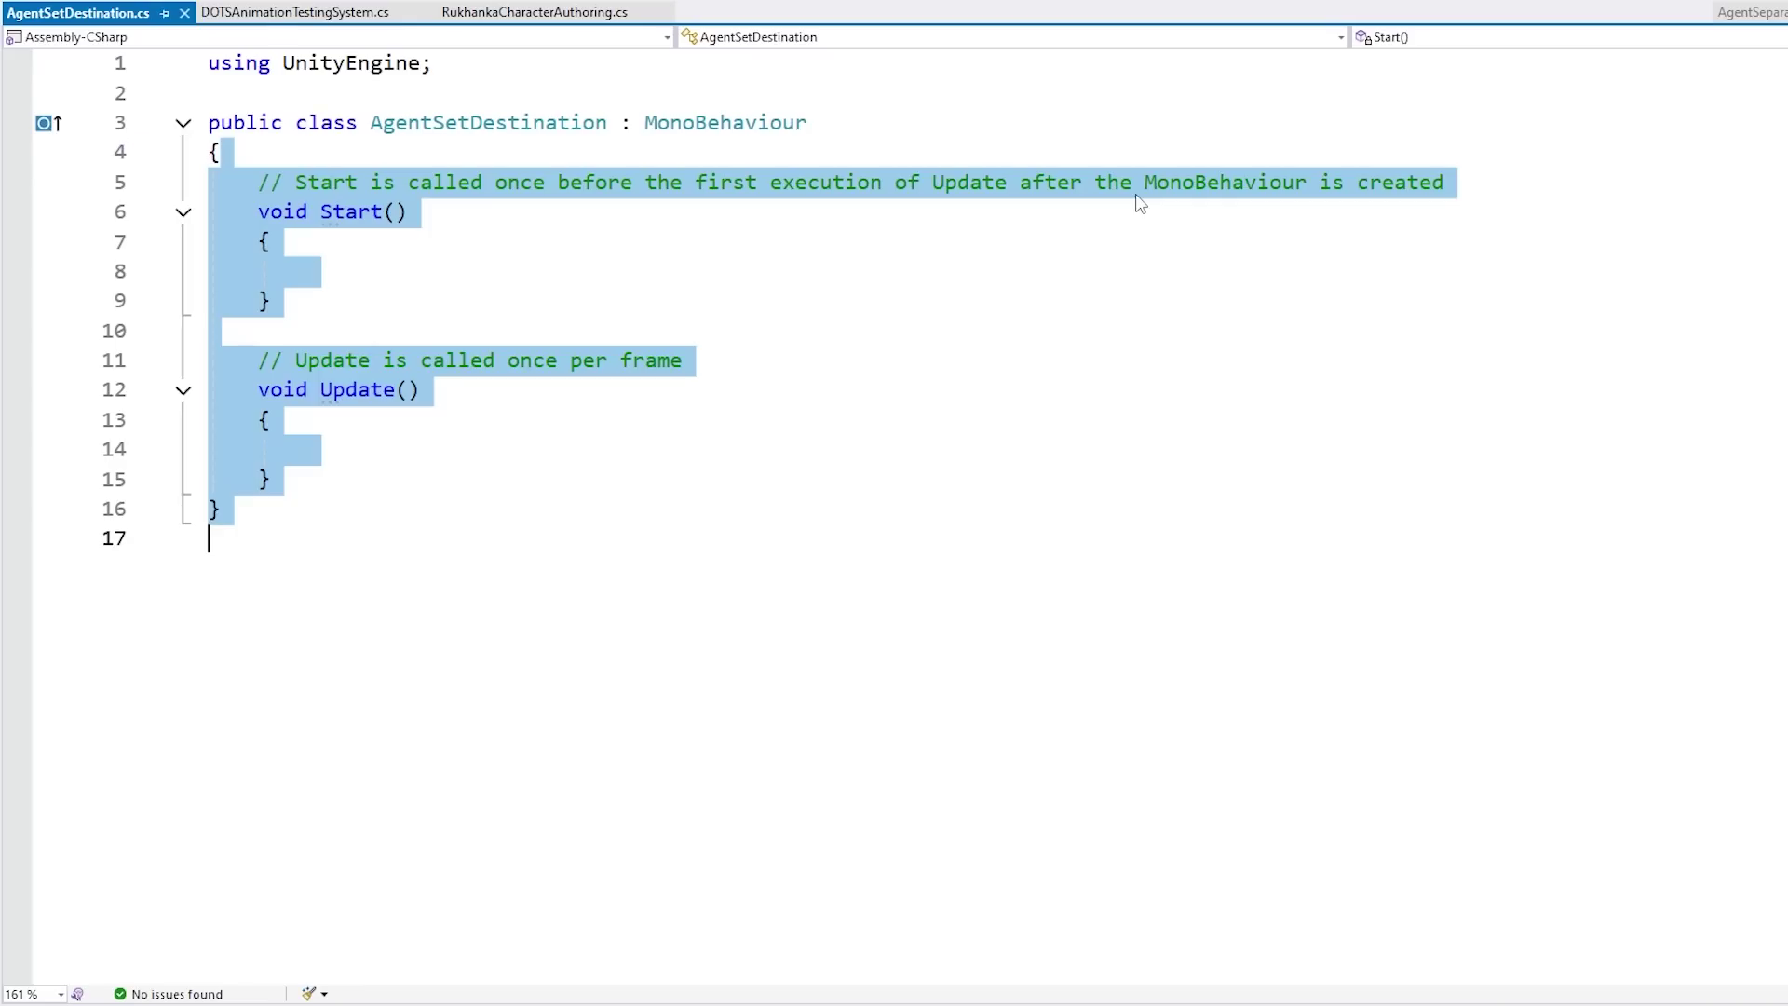
# Step: Replace the template body with an Awake method that calls SetDestination on the agent component
pyautogui.press('BackSpace')
pyautogui.write('}')
pyautogui.press('Up')
pyautogui.press('Return')
pyautogui.press('Return')
pyautogui.write('private void Awake() {')
pyautogui.press('Return')
pyautogui.write('get<Agent')
pyautogui.write('Auth')
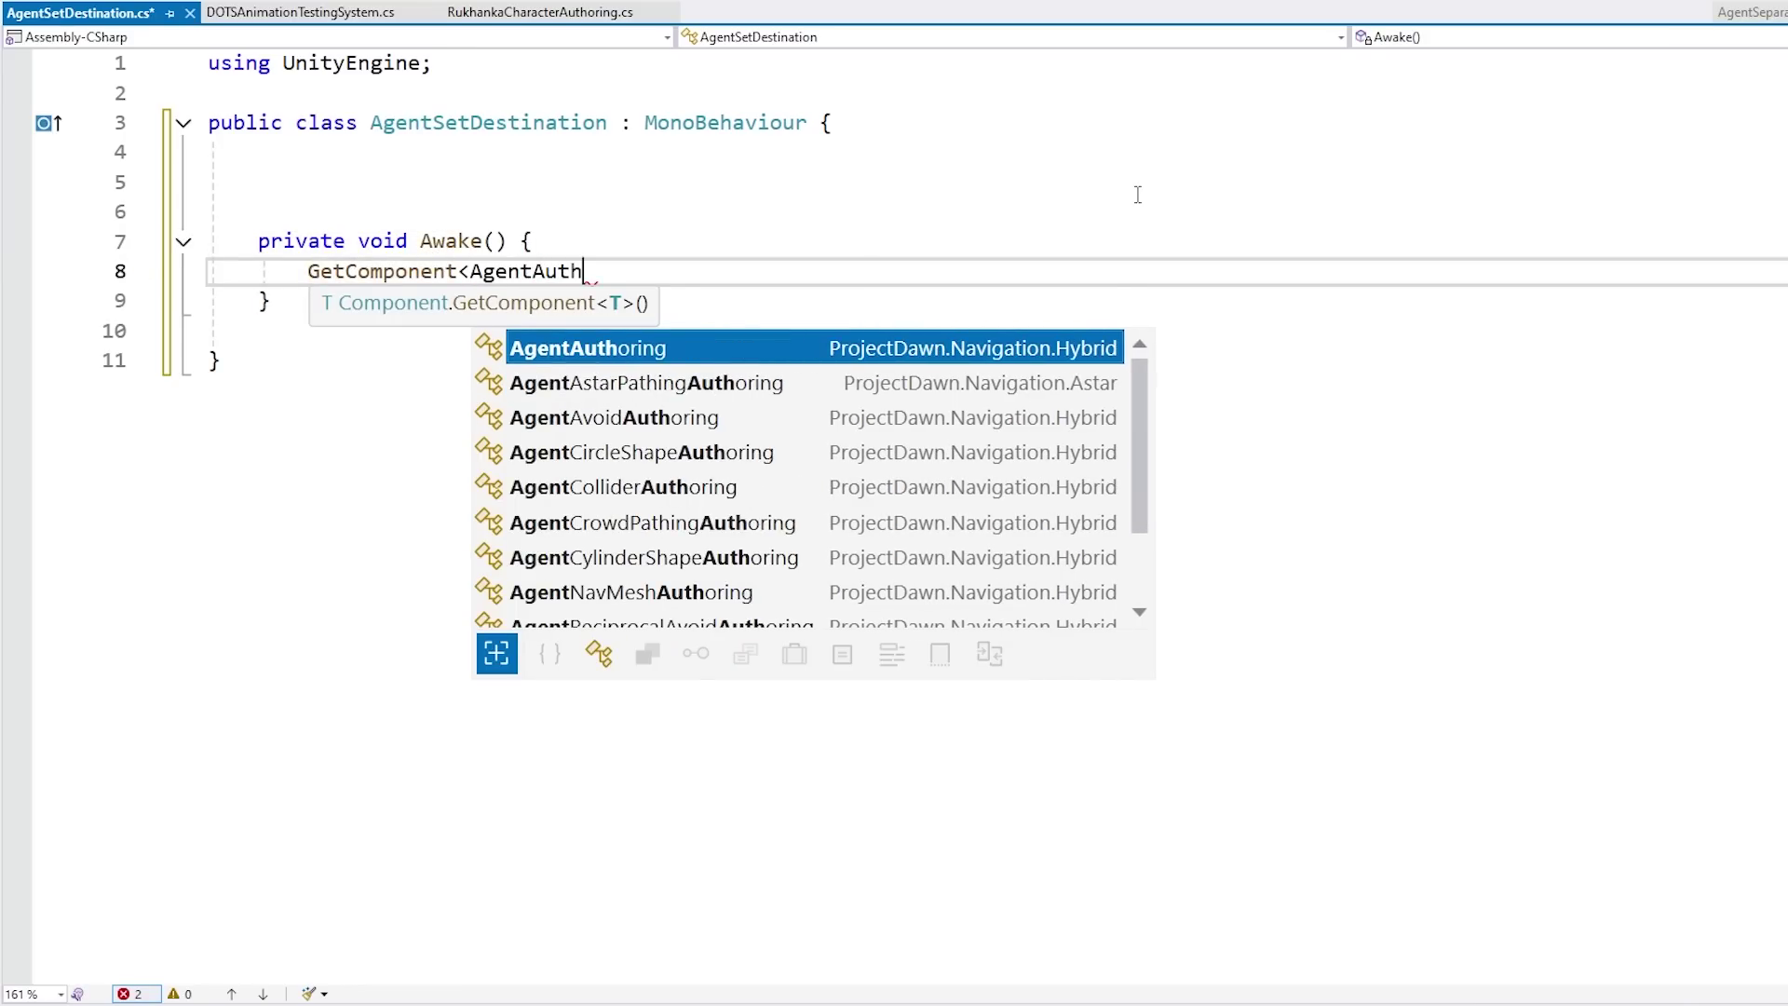
pyautogui.write('oring>().setd')
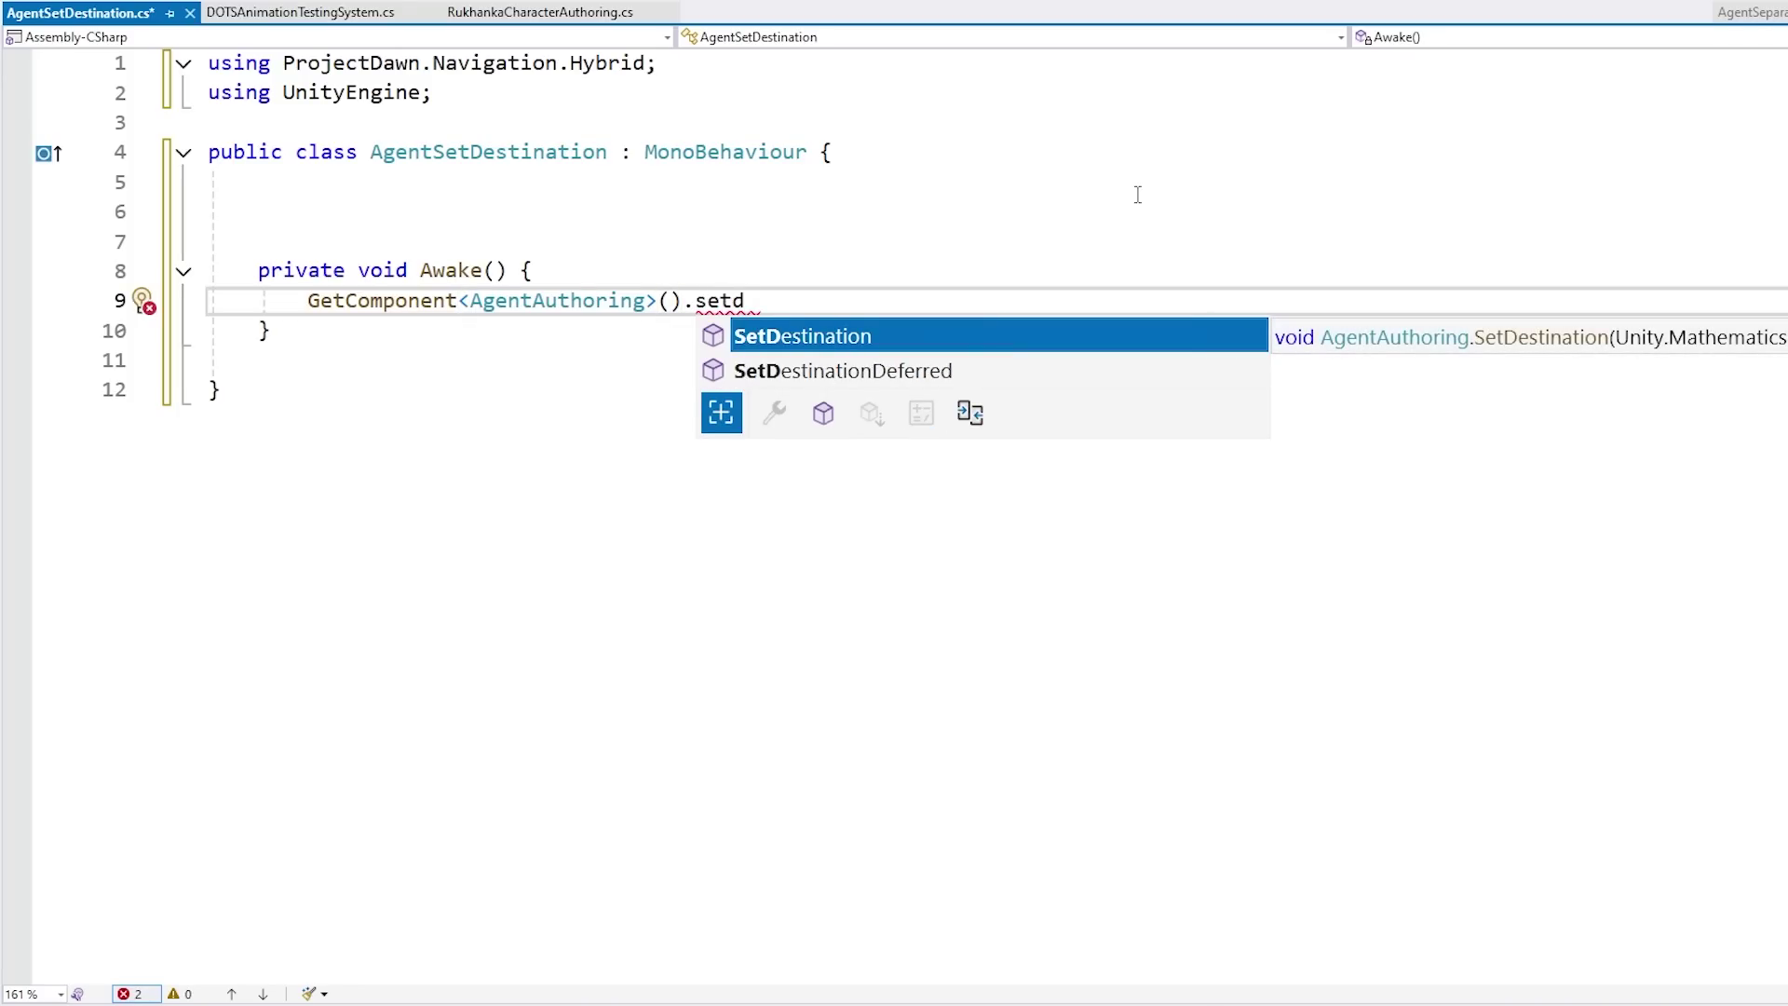
pyautogui.write('();')
pyautogui.press('Left')
pyautogui.press('Left')
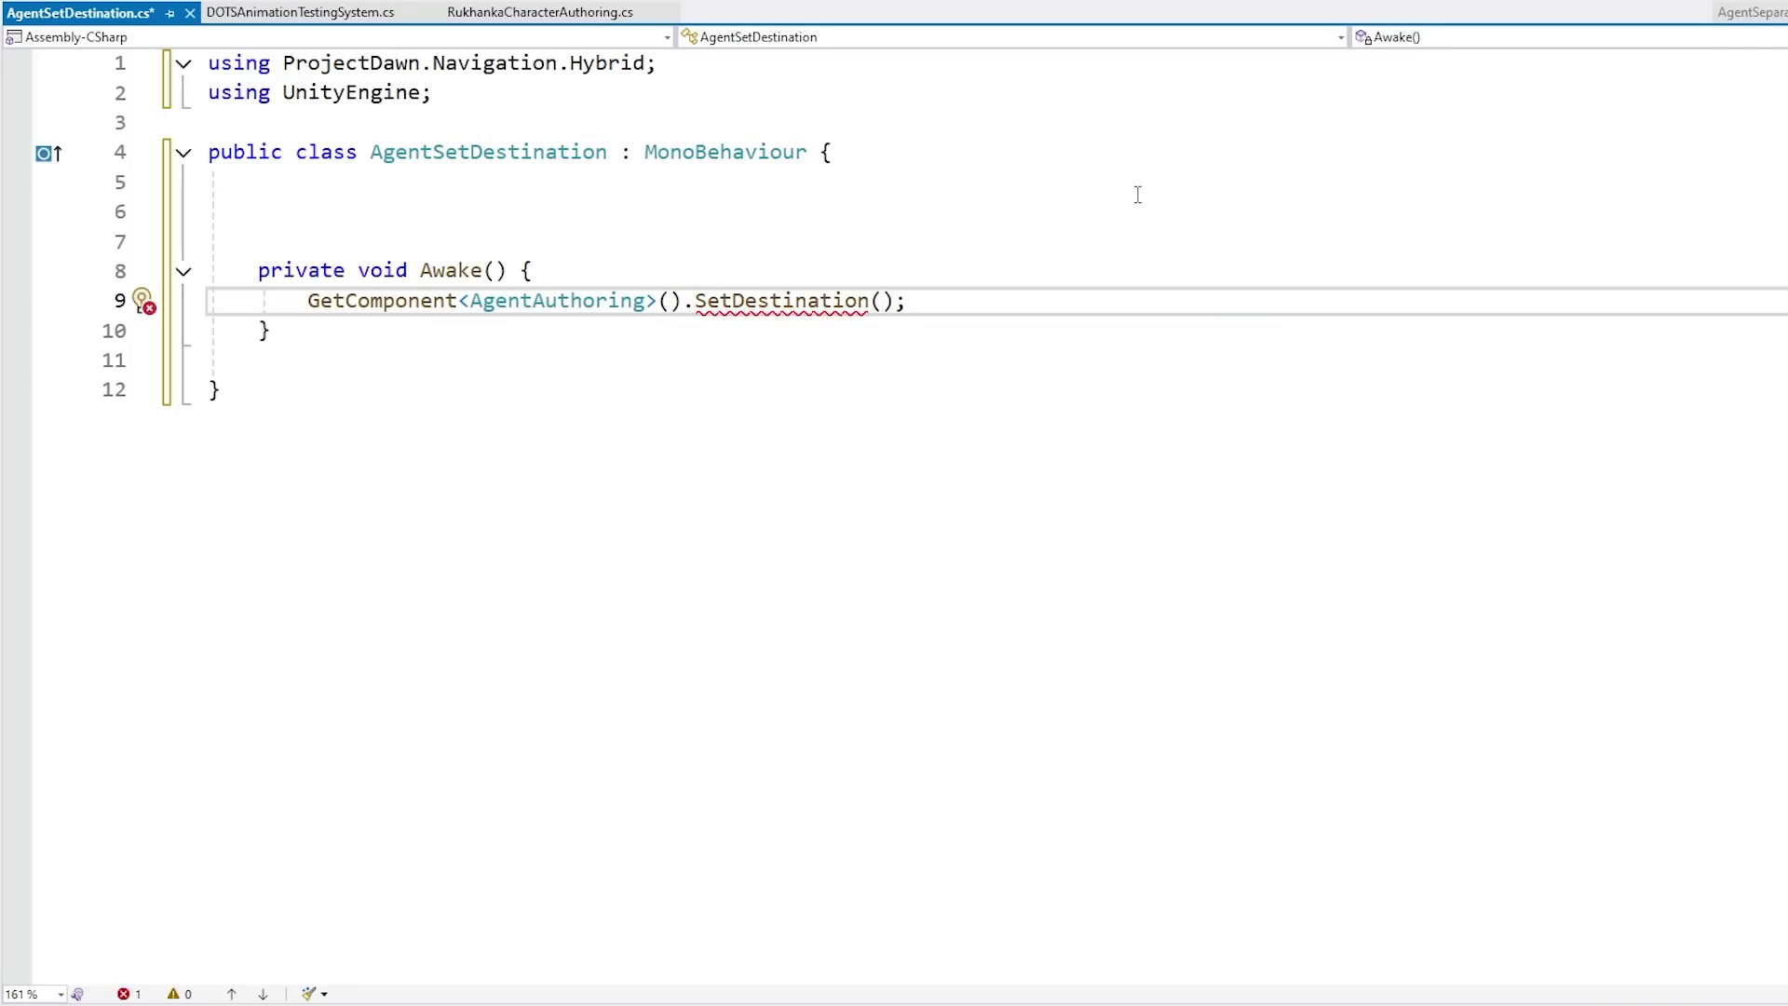
# Step: Add a [SerializeField] private Transform targetTransform field and pass targetTransform.position to SetDestination
pyautogui.press('Up')
pyautogui.press('Up')
pyautogui.press('Up')
pyautogui.press('Return')
pyautogui.write('[serai')
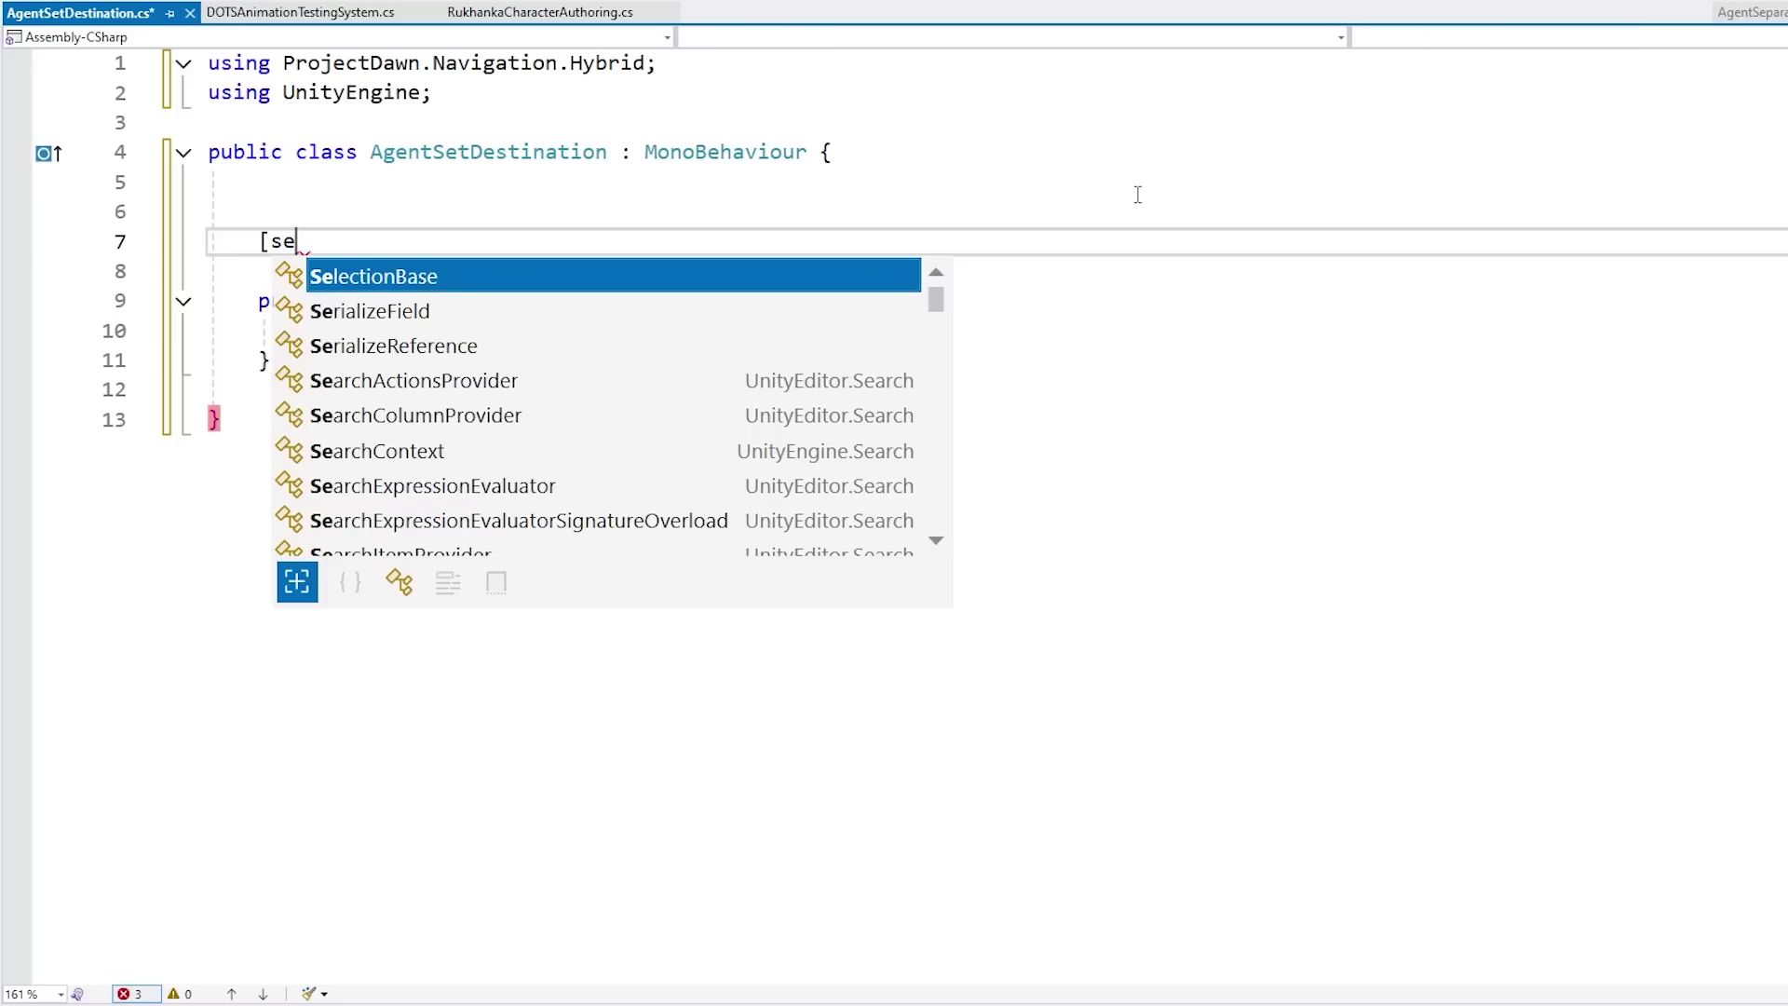
pyautogui.press('BackSpace')
pyautogui.press('BackSpace')
pyautogui.write('ializeField] private Transform targetT')
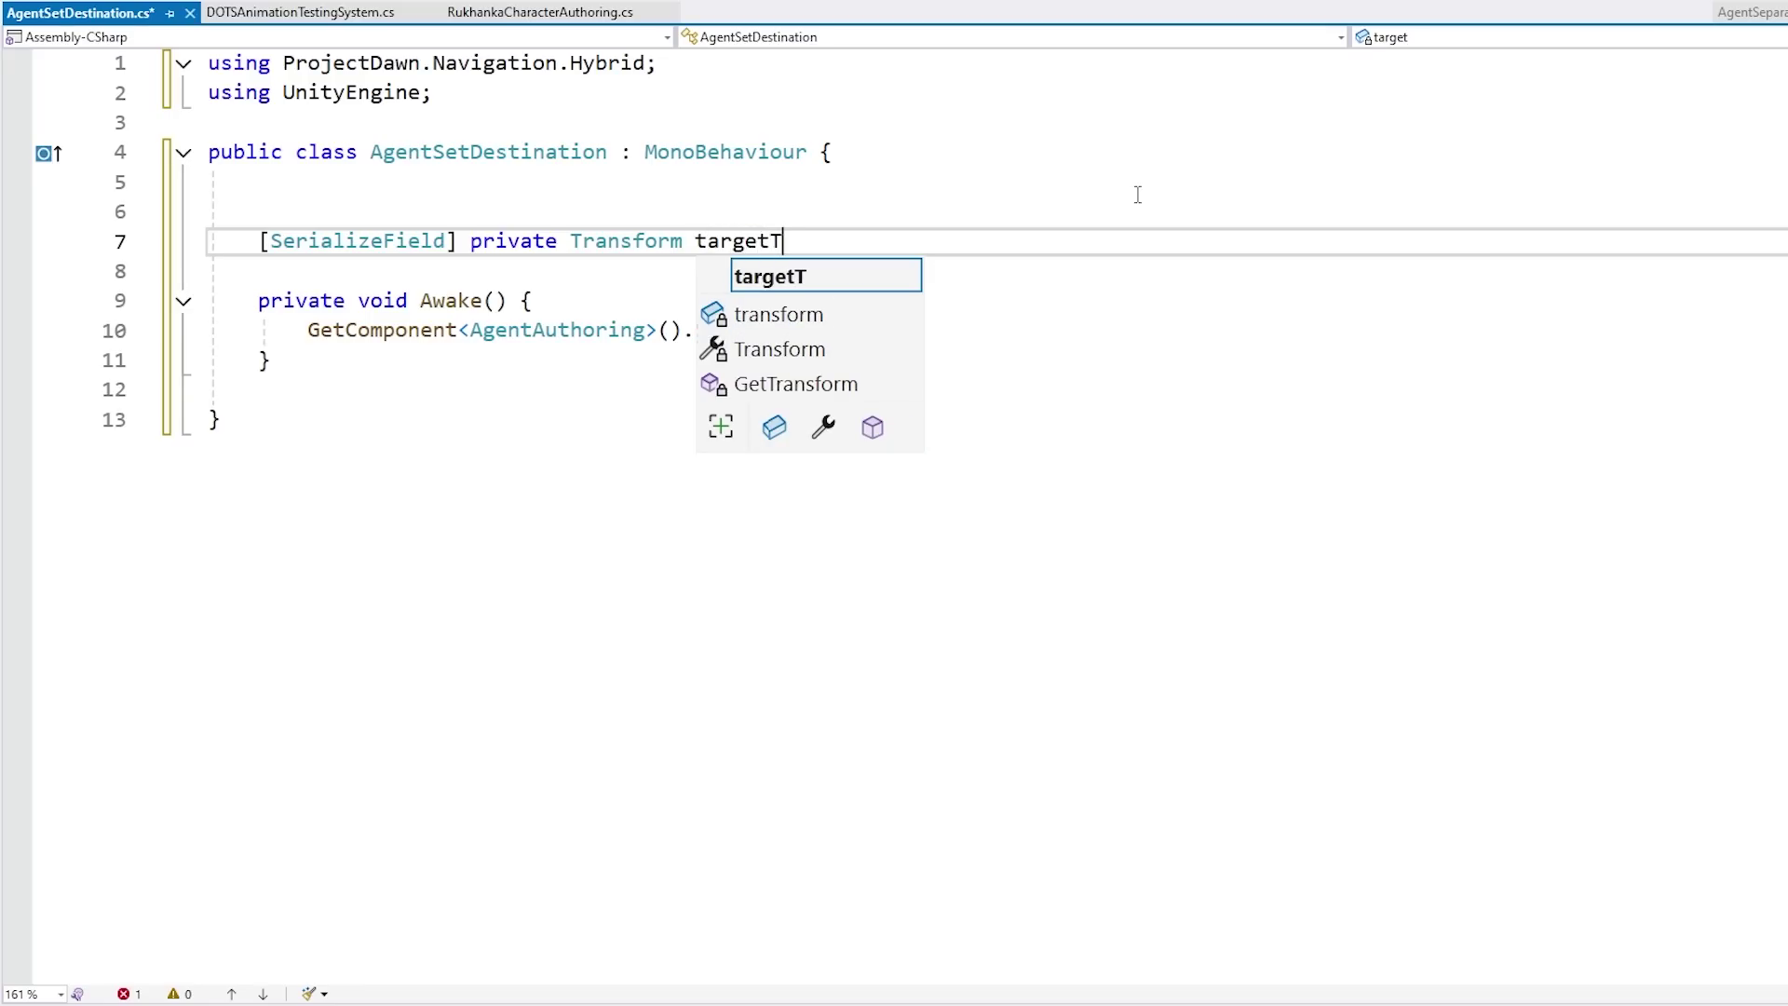
pyautogui.write('ransform;')
pyautogui.press('Return')
pyautogui.hotkey('alt', 'pagedown')
pyautogui.write('targetTransform.position')
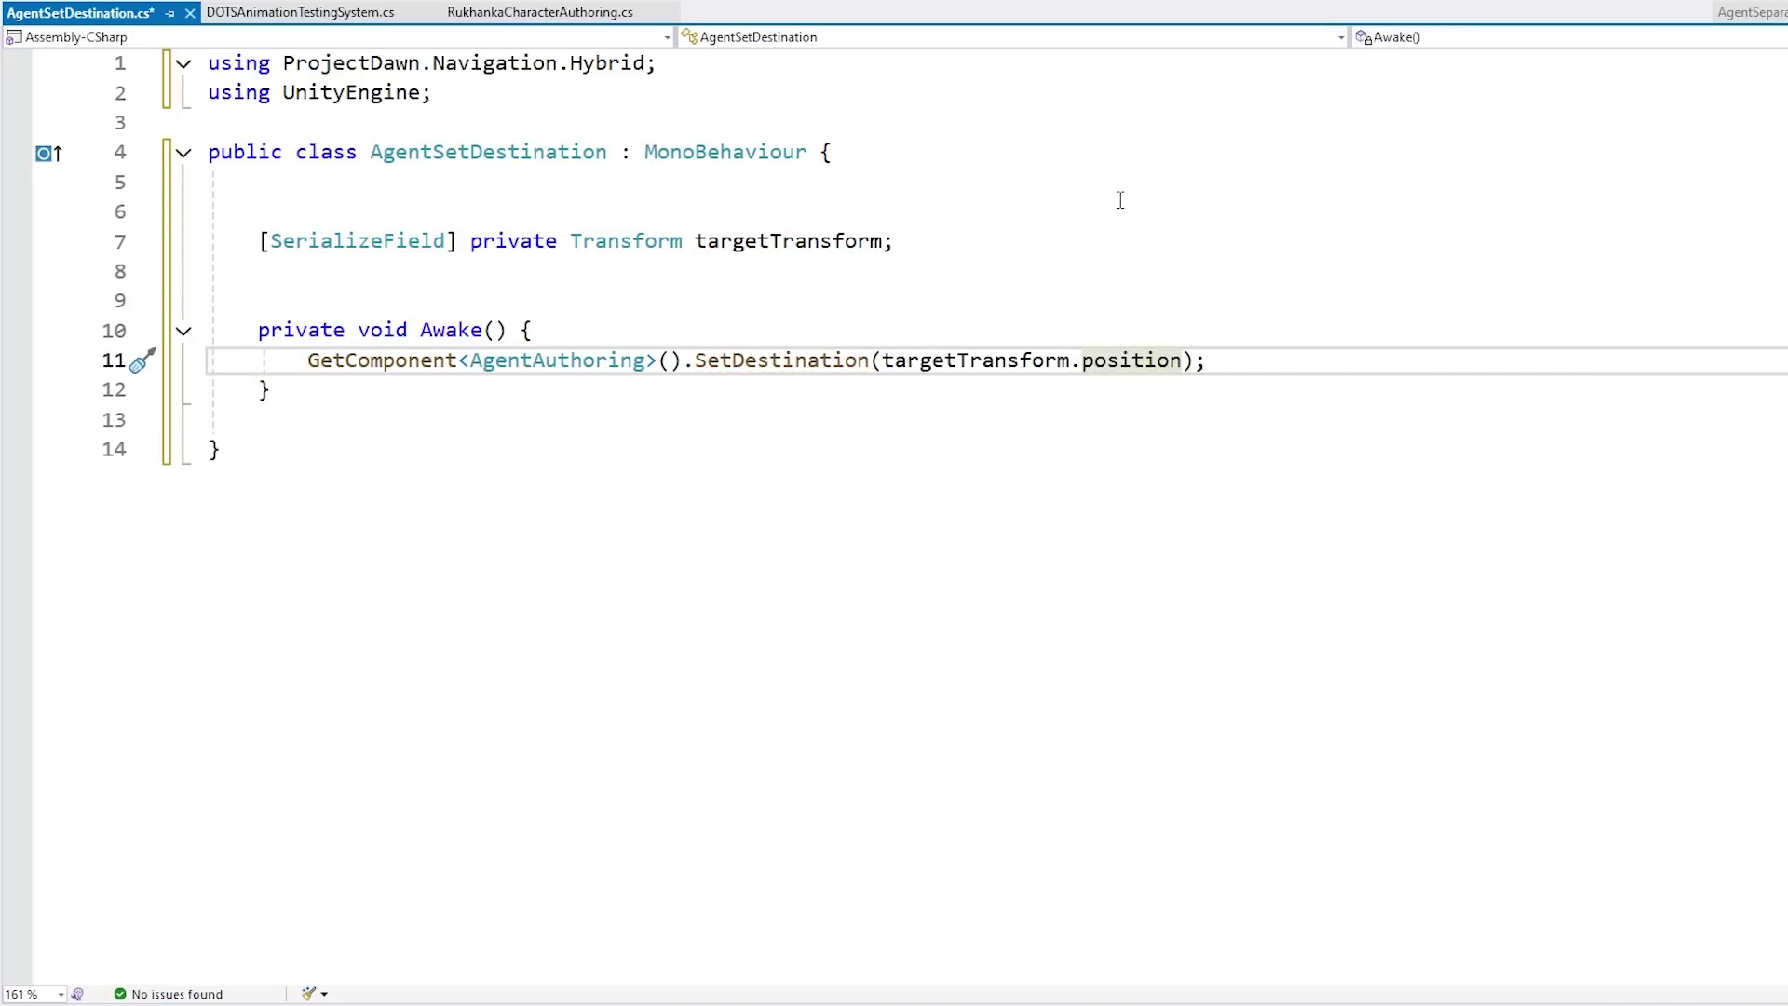
pyautogui.hotkey('alt', 'Tab')
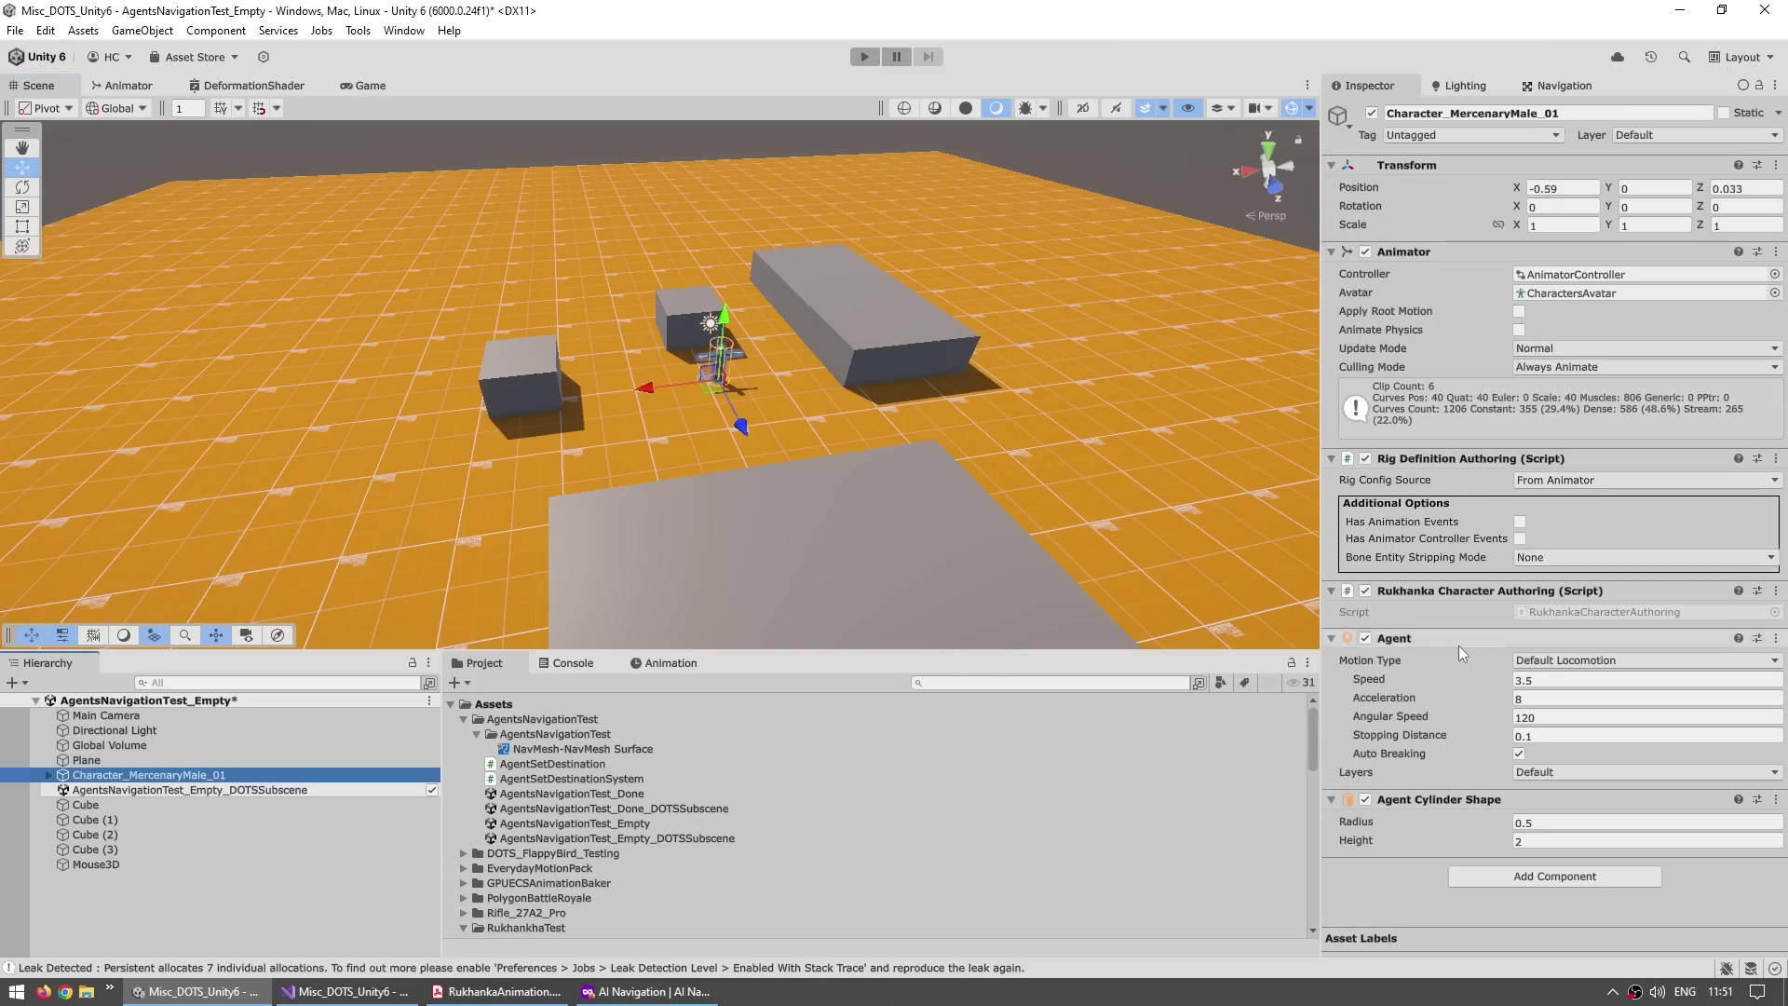
# Step: Attach the AgentSetDestination script to the character and create an empty GameObject
pyautogui.moveTo(577, 765); pyautogui.dragTo(1415, 869)
pyautogui.scroll(-1, 1415, 869)
pyautogui.rightClick(210, 900)
pyautogui.click(275, 592)
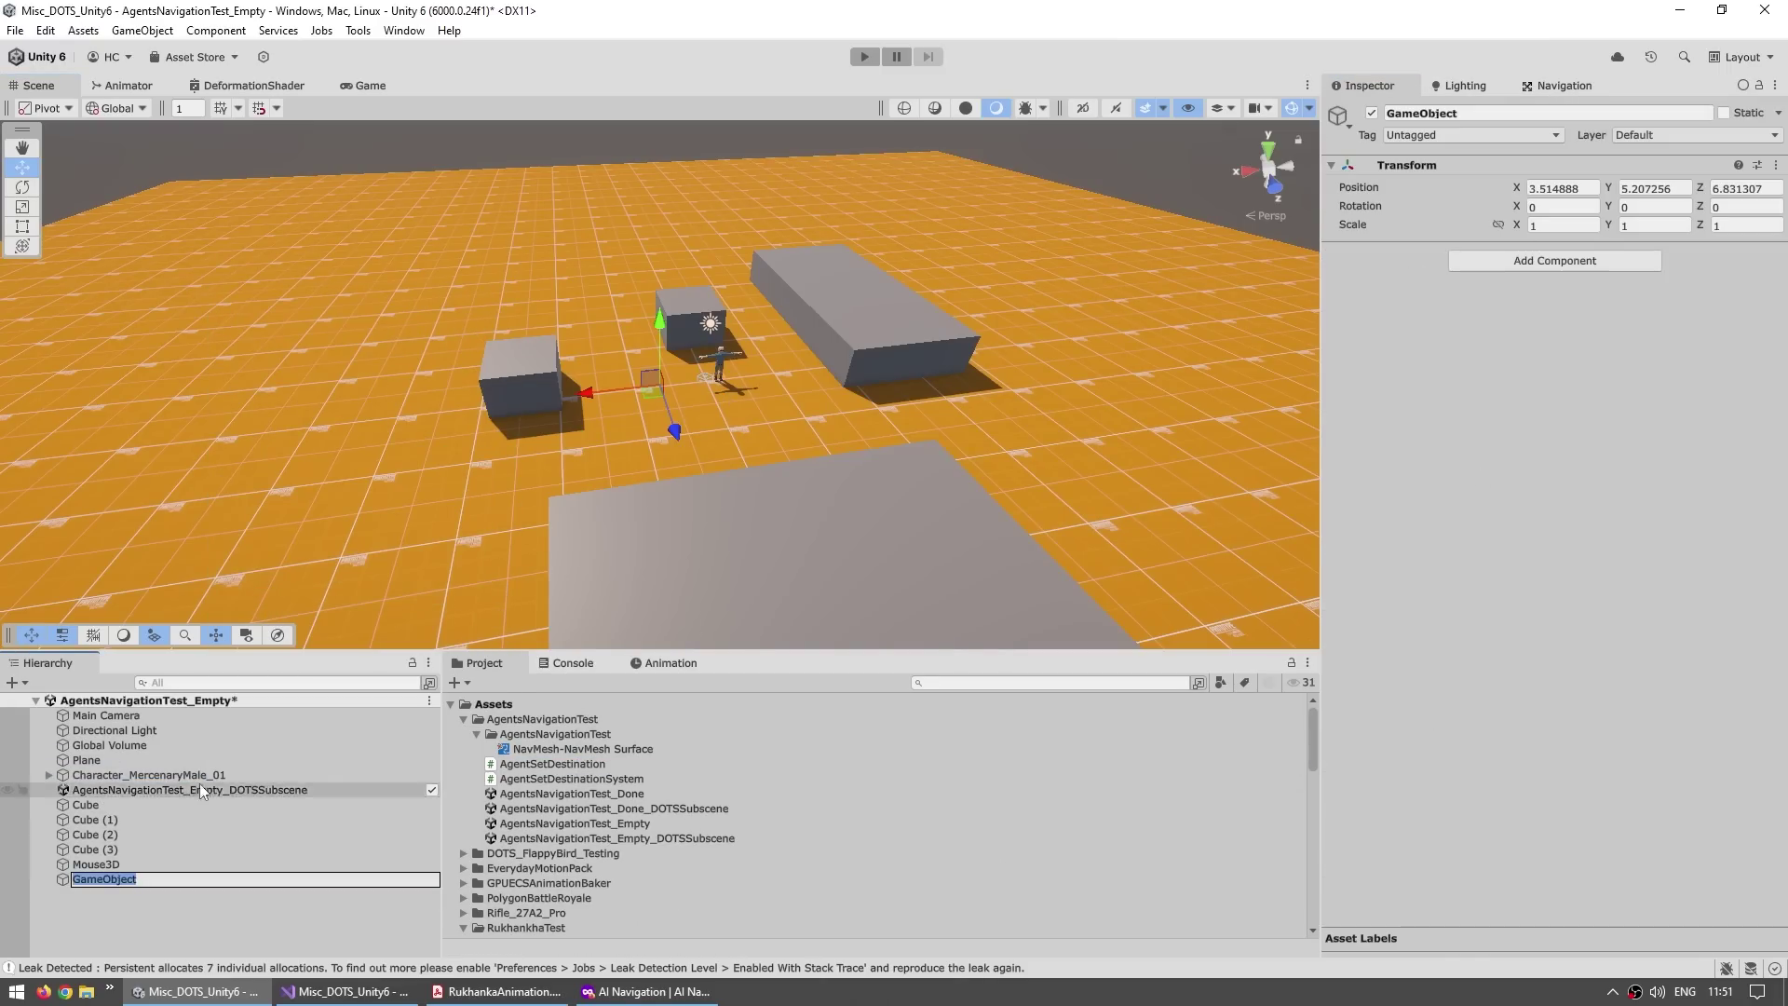
pyautogui.scroll(2, 650, 388)
pyautogui.scroll(-2, 650, 389)
# Step: Place the GameObject at ground level beside the small box and assign it as the character's Target Transform
pyautogui.rightClick(1439, 187)
pyautogui.click(1491, 233)
pyautogui.scroll(-2, 535, 470)
pyautogui.moveTo(534, 473); pyautogui.dragTo(467, 478)
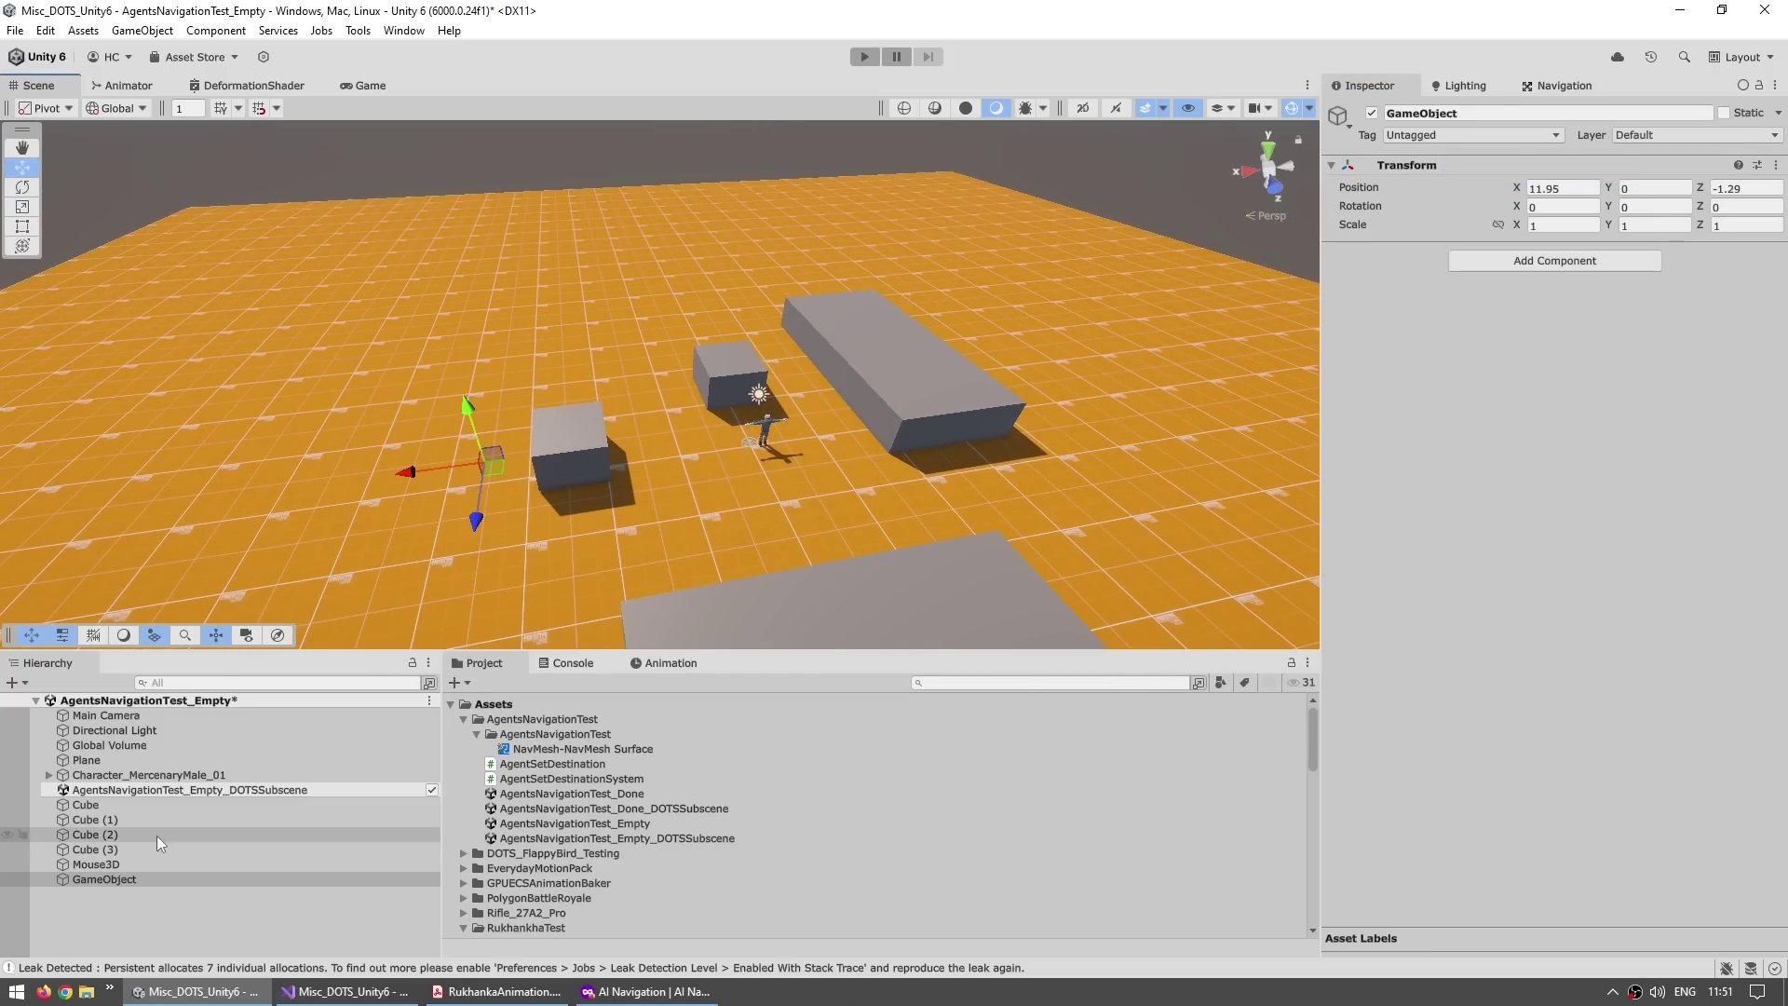
pyautogui.click(149, 775)
pyautogui.moveTo(154, 879); pyautogui.dragTo(1528, 872)
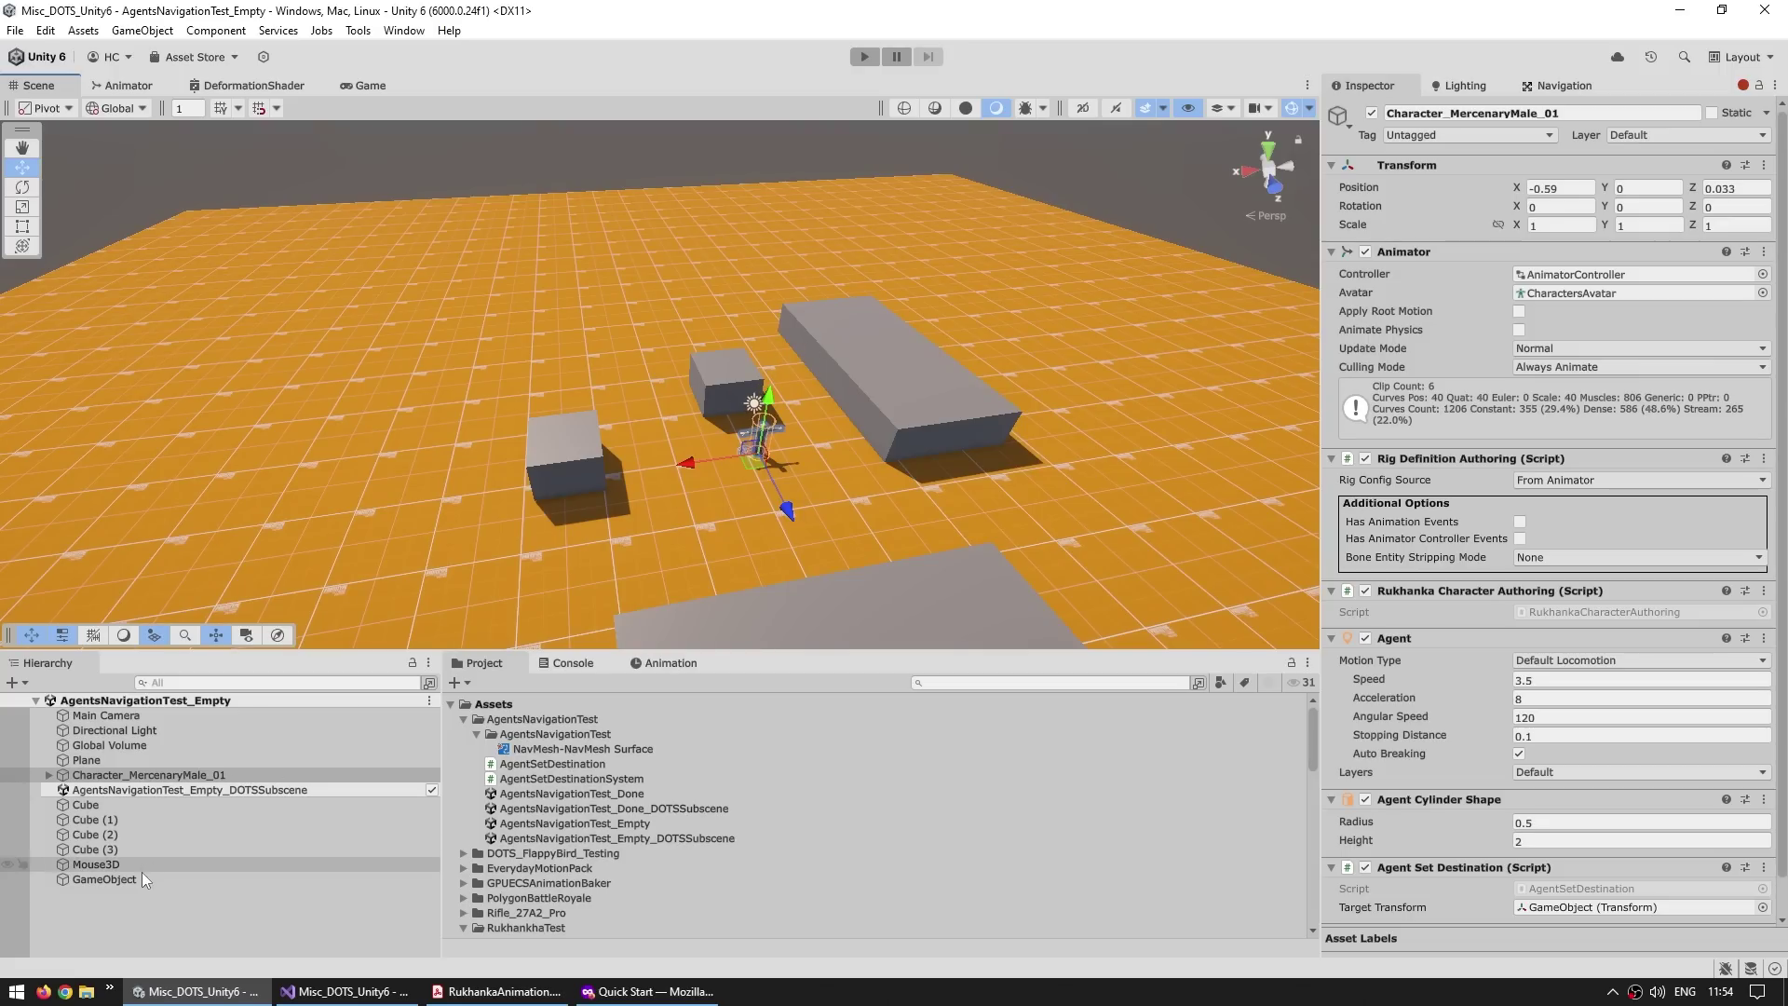
# Step: Move the character and GameObject into the DOTS subscene and review AgentSetDestinationSystem's mouse-click destination code
pyautogui.keyDown('ctrl'); pyautogui.moveTo(138, 878); pyautogui.dragTo(177, 791); pyautogui.keyUp('ctrl')
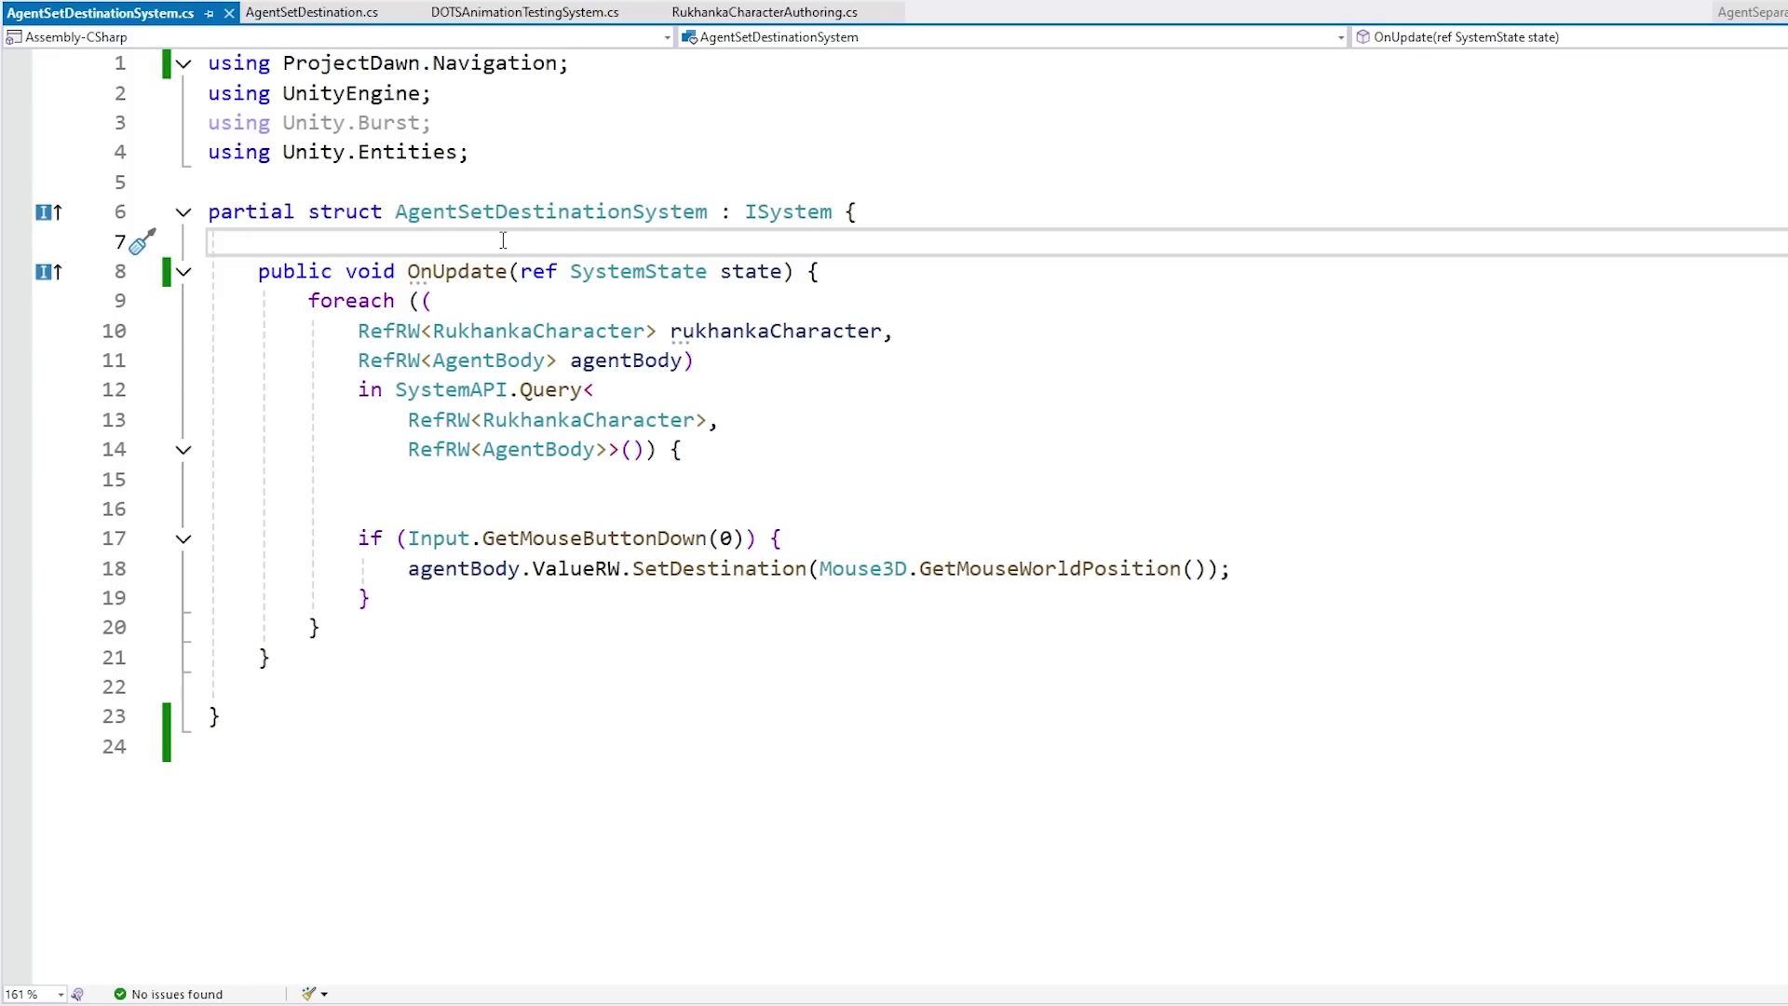
pyautogui.doubleClick(472, 359)
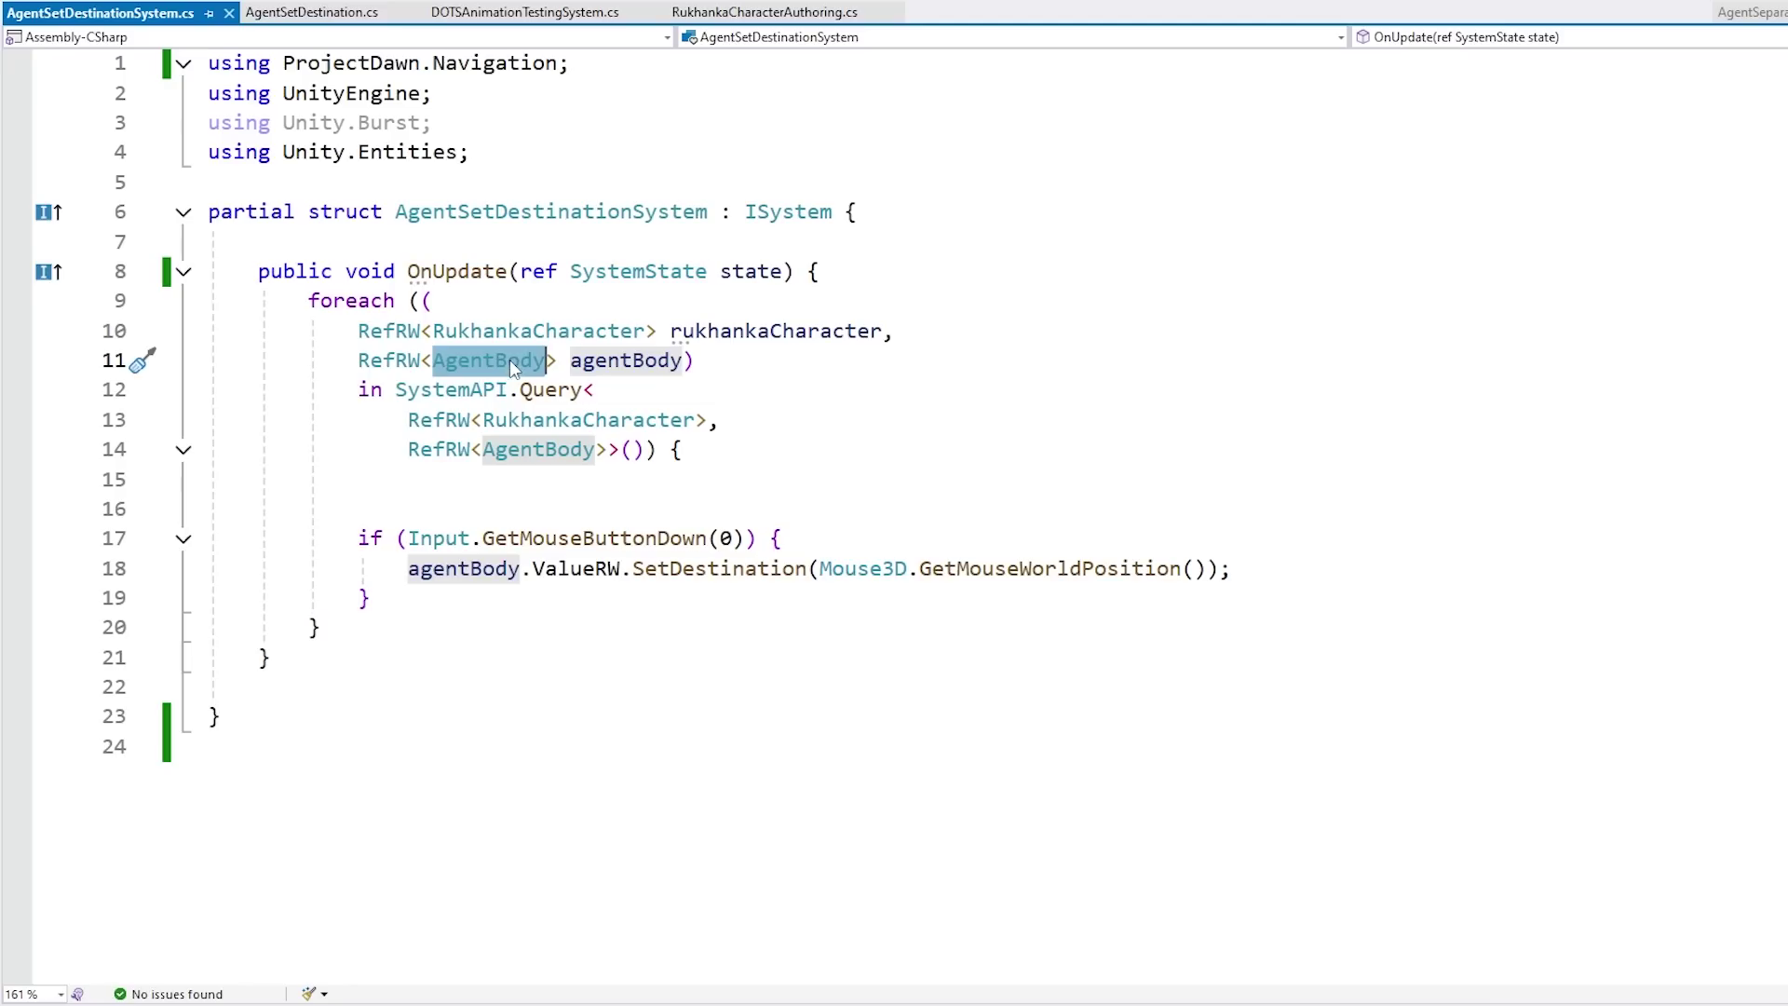
pyautogui.moveTo(881, 508); pyautogui.dragTo(881, 530)
pyautogui.moveTo(1276, 568); pyautogui.dragTo(1276, 539)
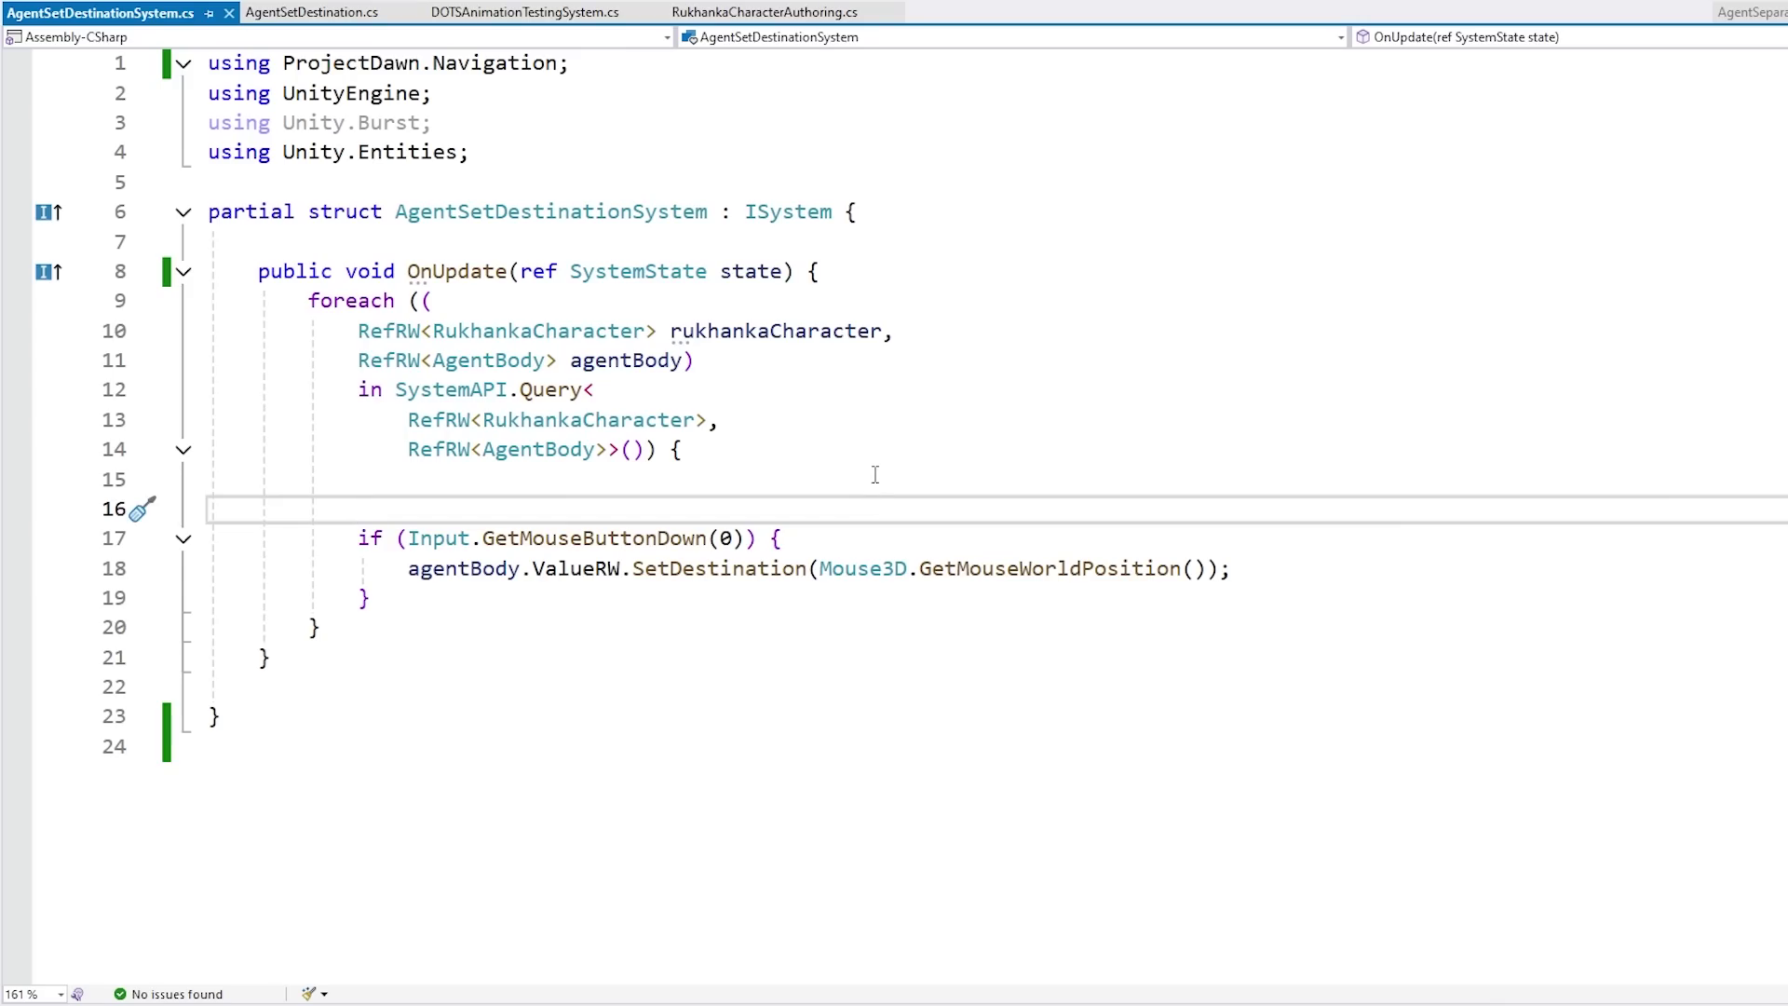
pyautogui.click(604, 479)
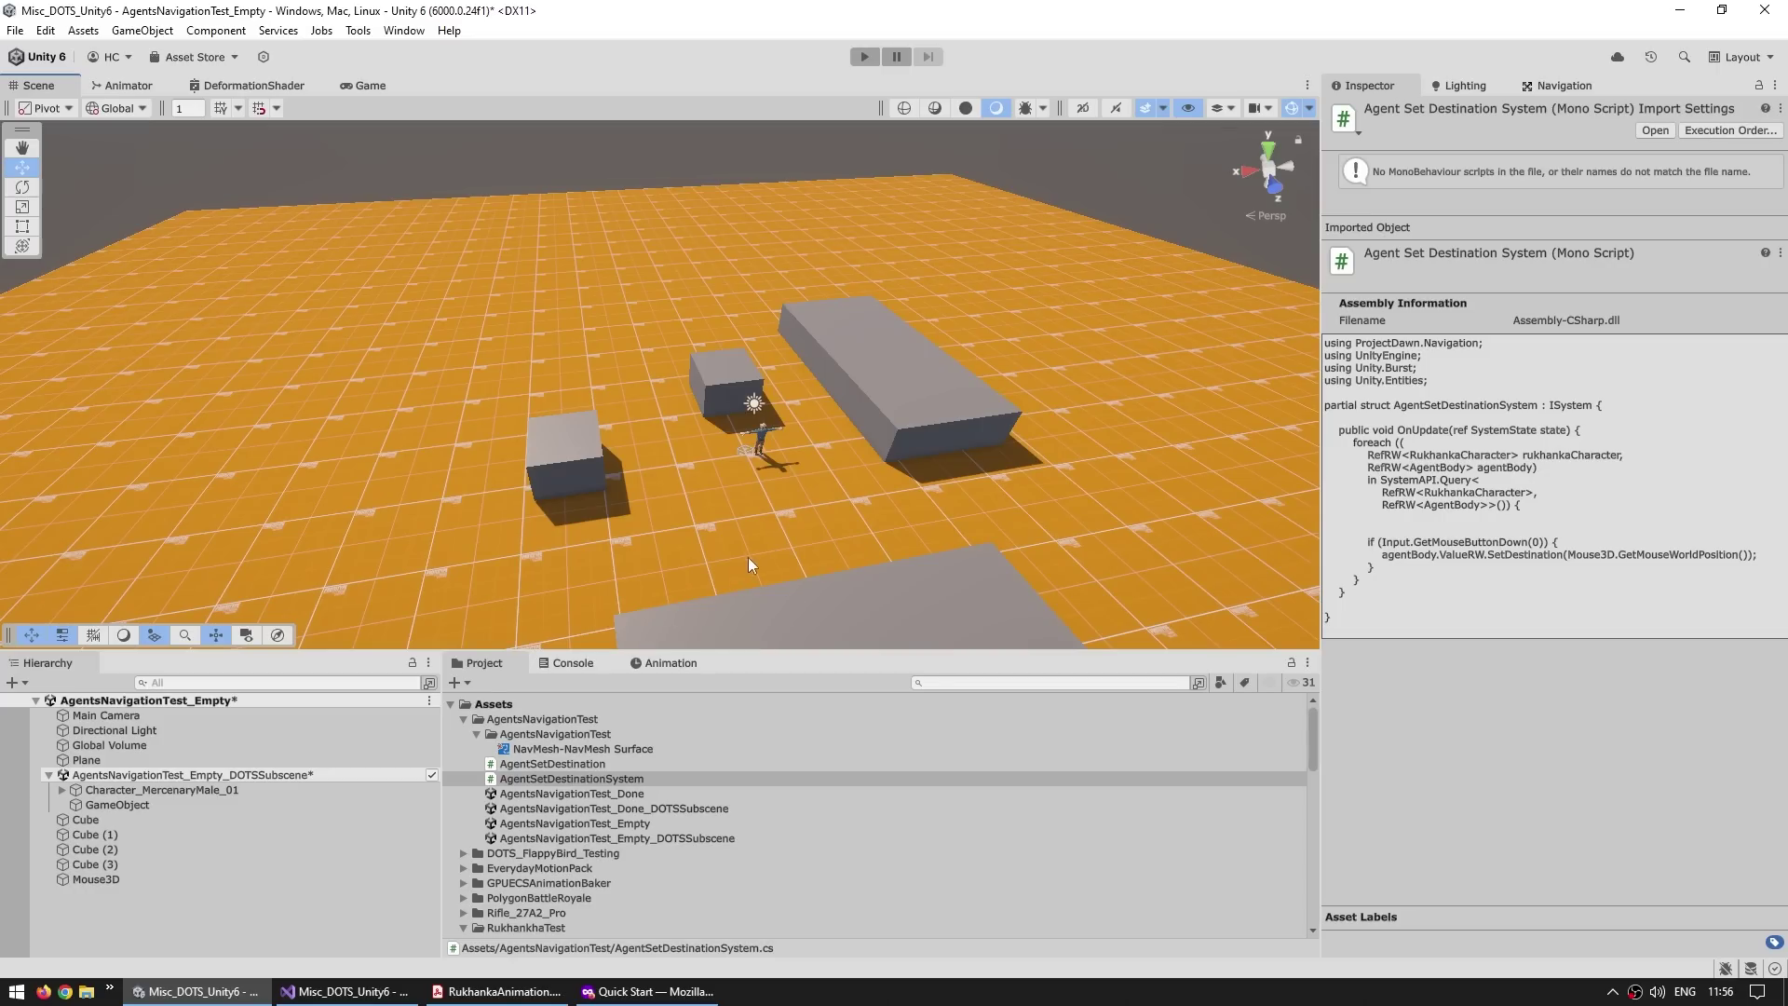
# Step: Create a NavMesh Surface, review Use Geometry and Collect Objects, and bake the NavMesh over the plane and cubes
pyautogui.rightClick(201, 909)
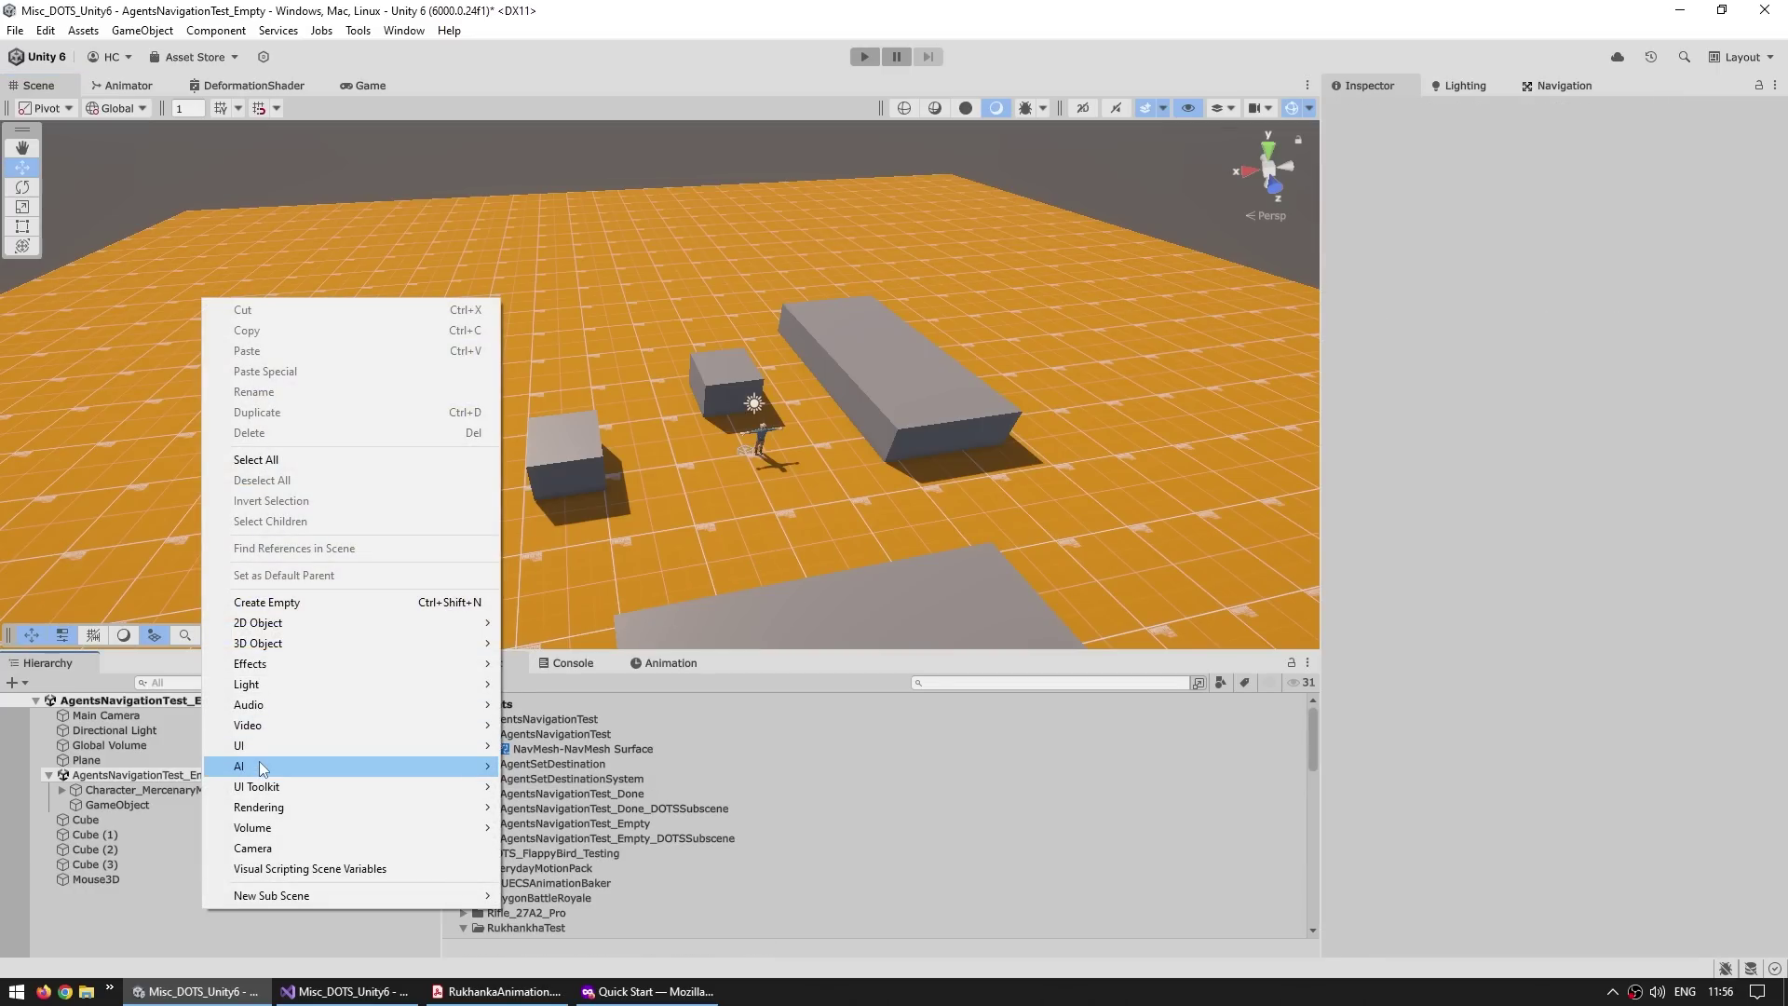
pyautogui.moveTo(261, 769)
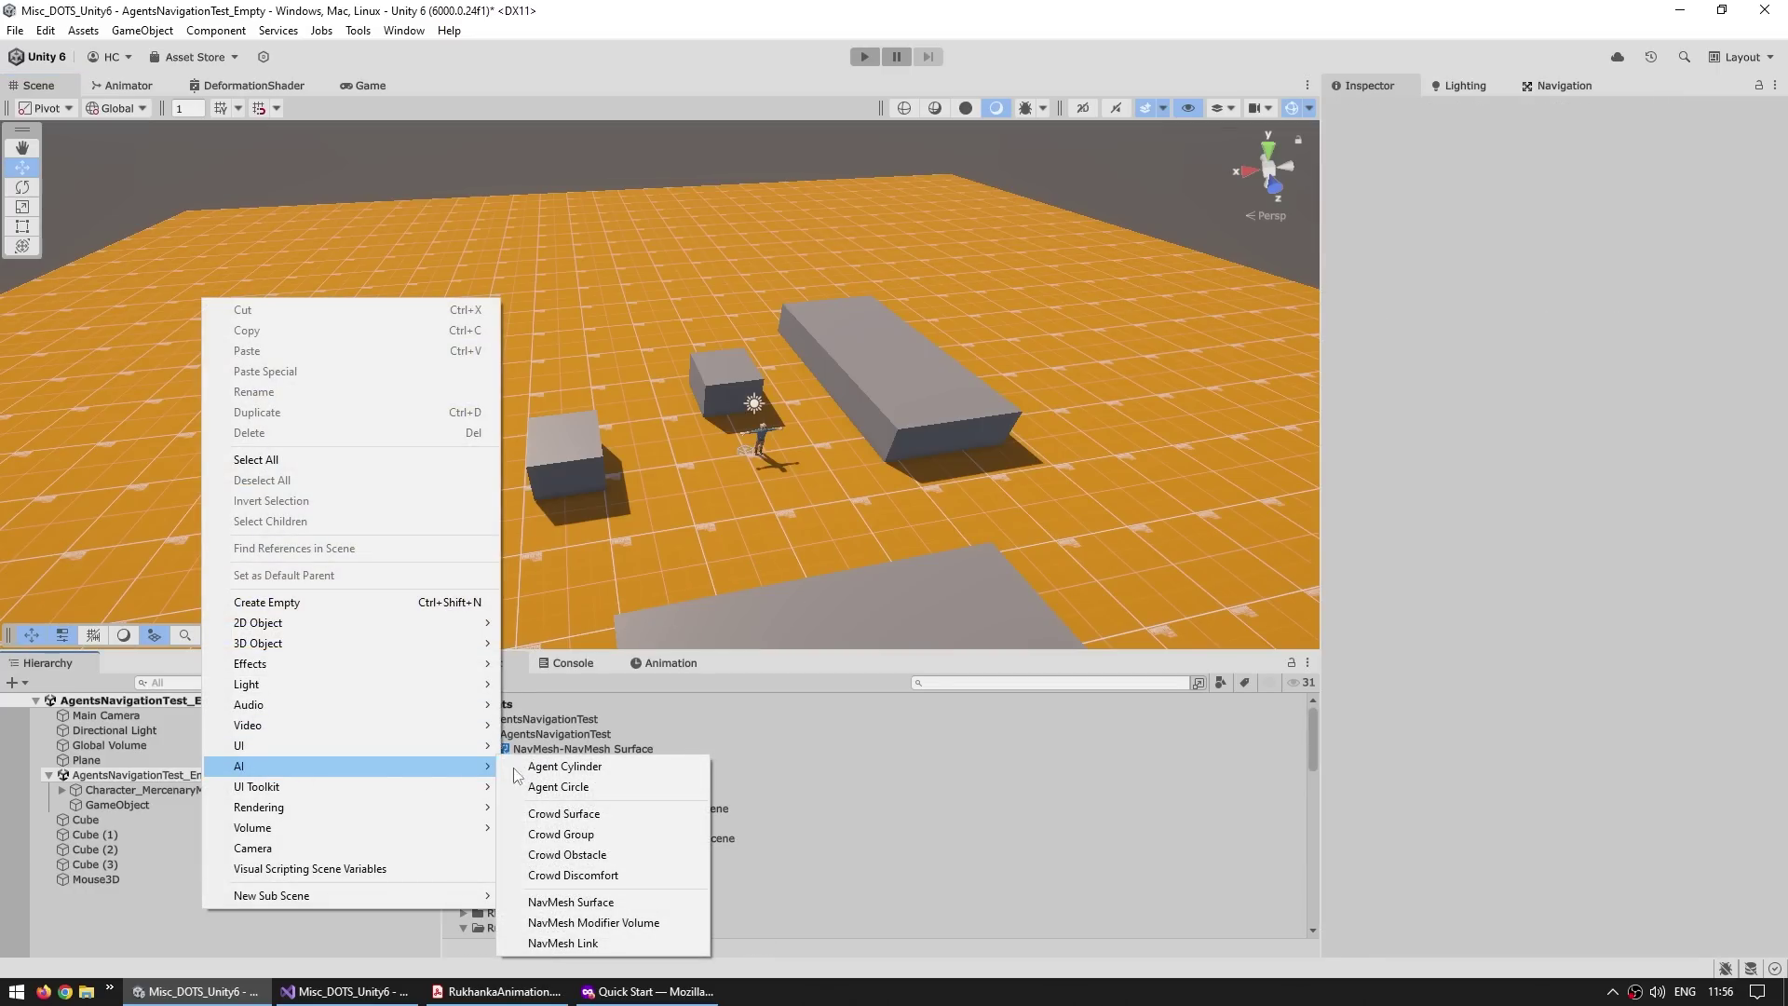
pyautogui.click(587, 903)
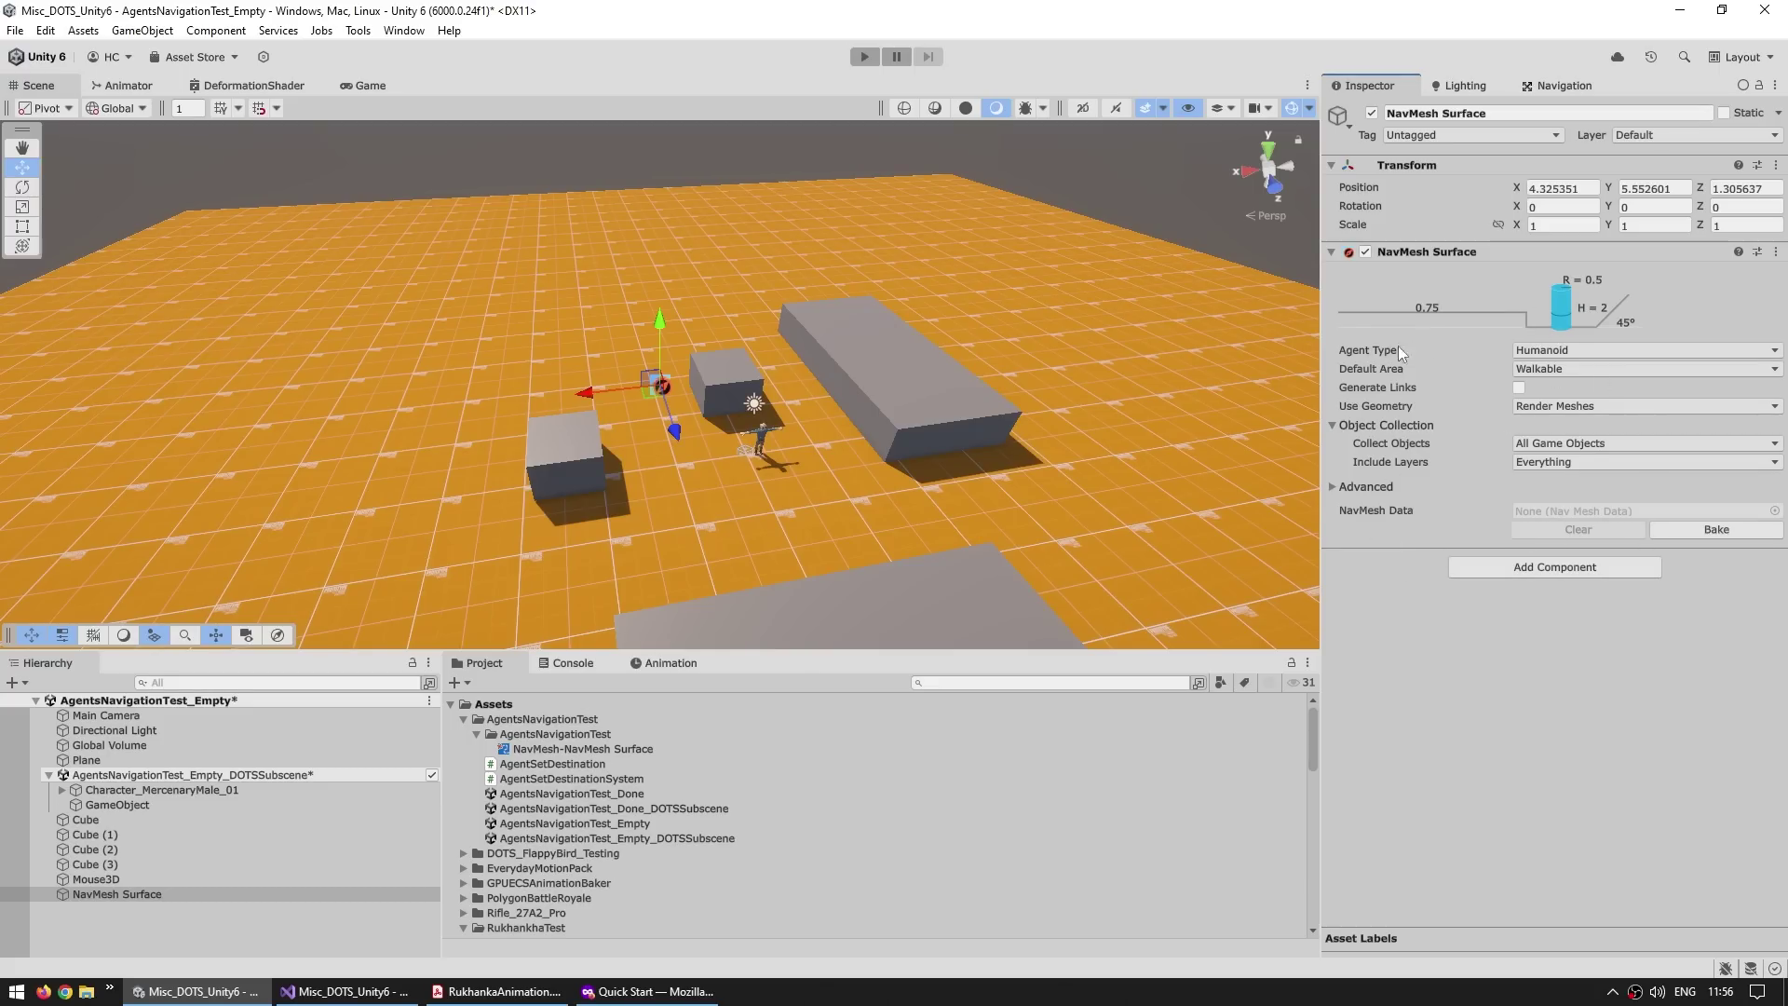
pyautogui.click(1382, 406)
pyautogui.click(1399, 444)
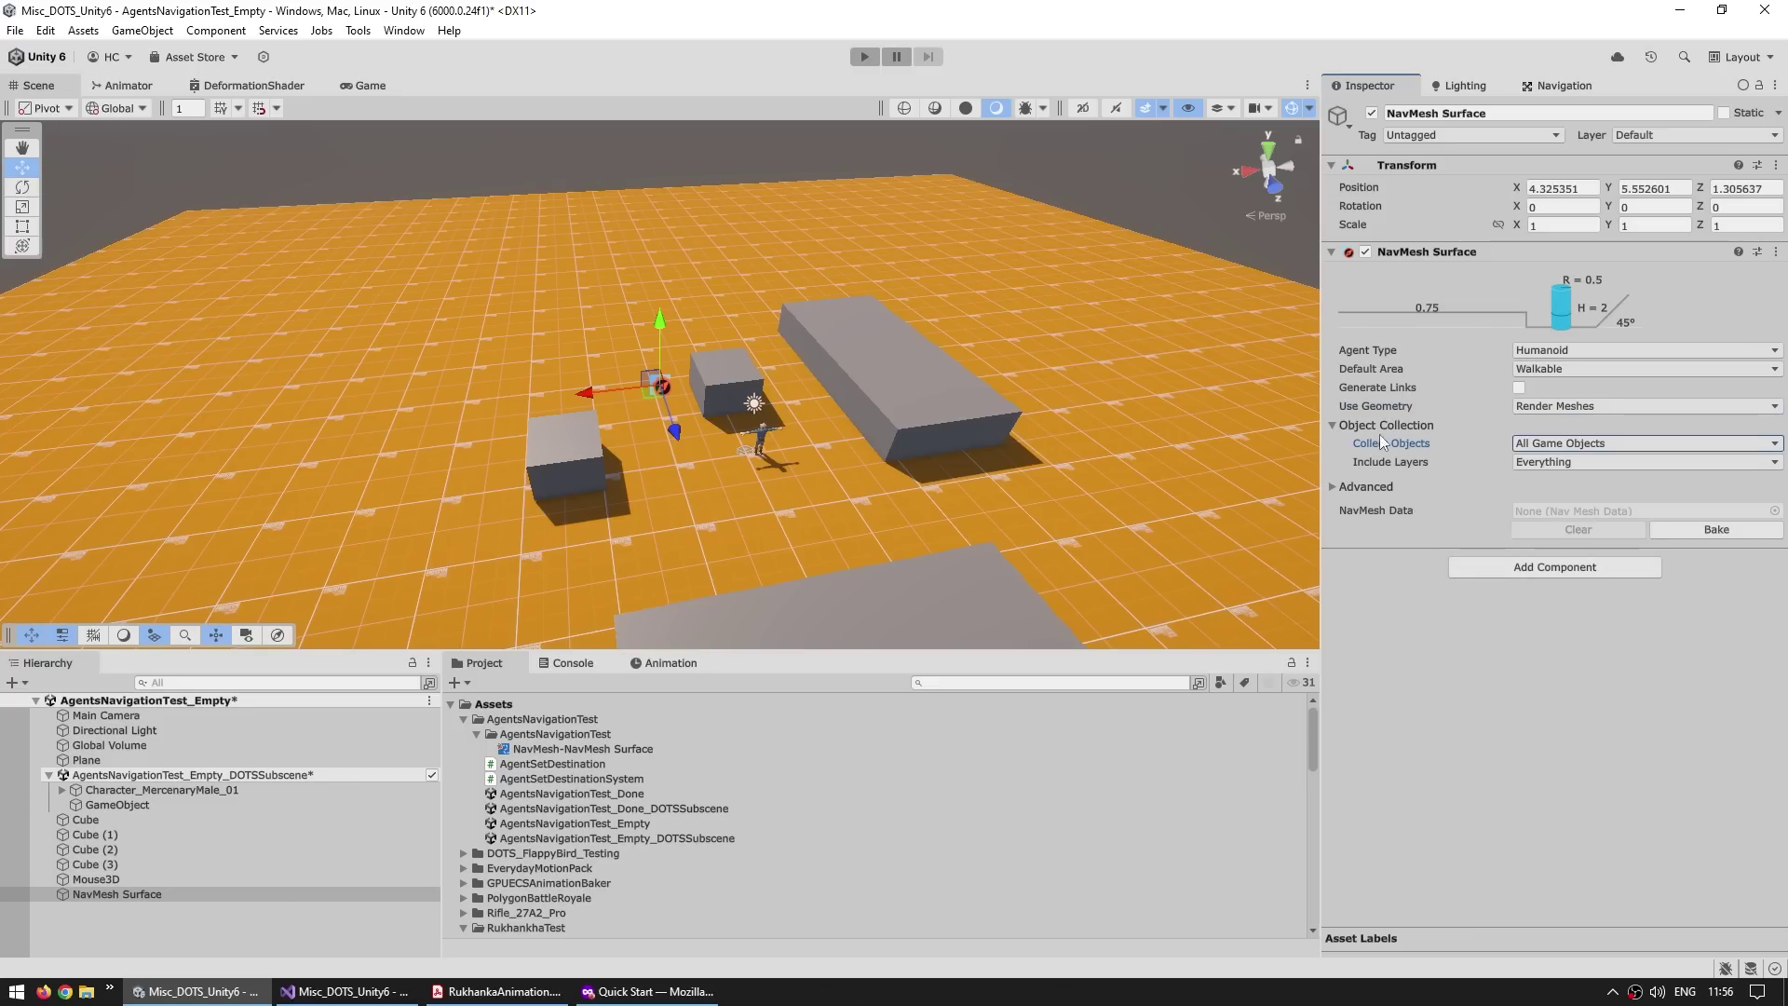
pyautogui.click(1431, 641)
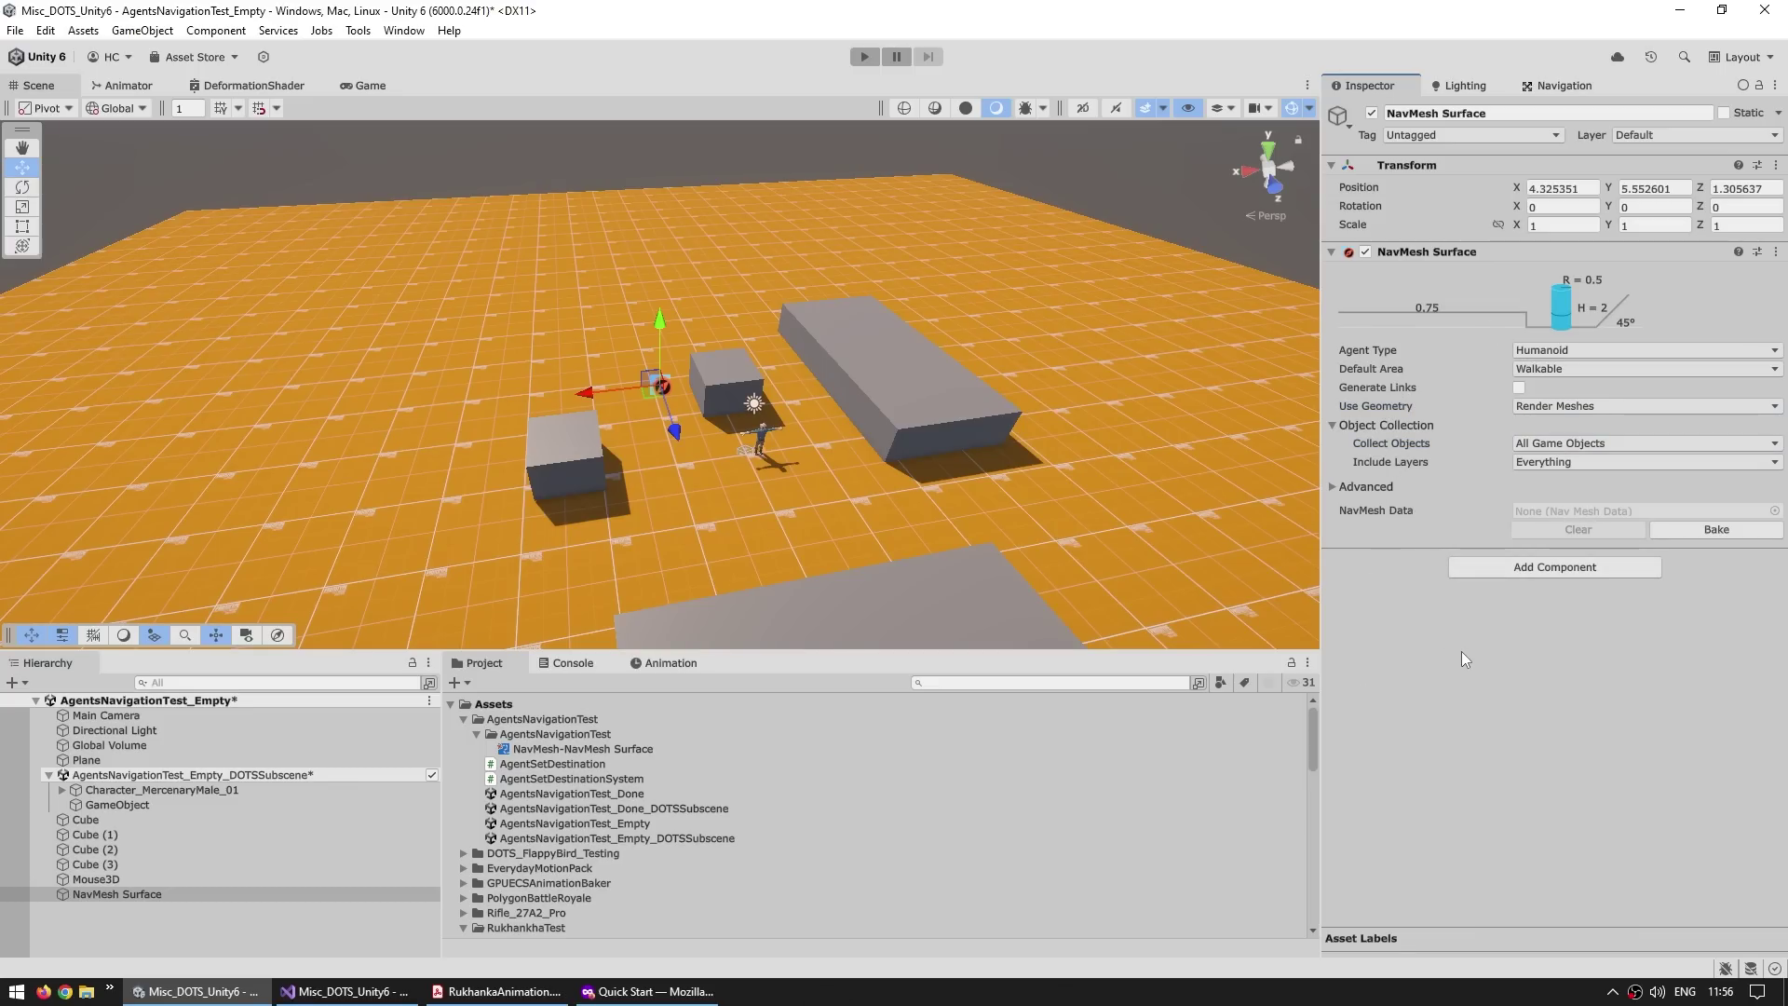
pyautogui.click(1690, 527)
pyautogui.moveTo(993, 462); pyautogui.dragTo(665, 545, button='middle')
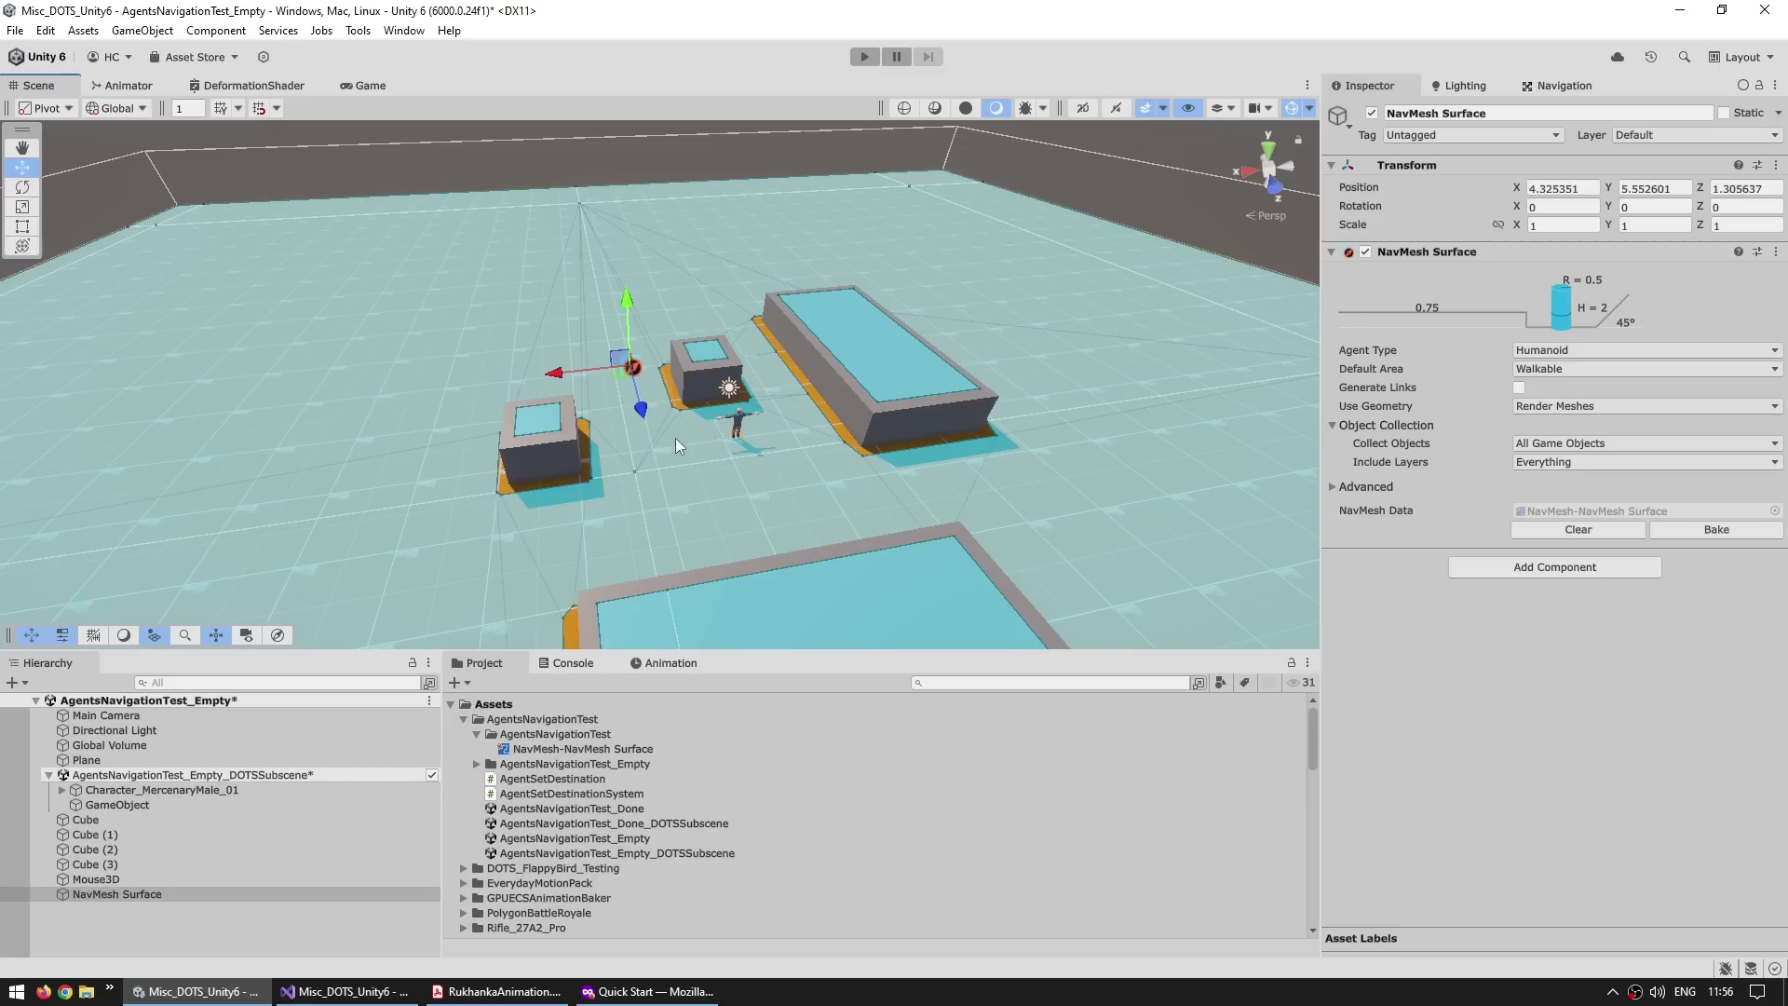
# Step: Add Agent NavMesh Pathing and Agent Collider to the character, then revisit the AgentBody destination code
pyautogui.click(736, 422)
pyautogui.scroll(-1, 1395, 629)
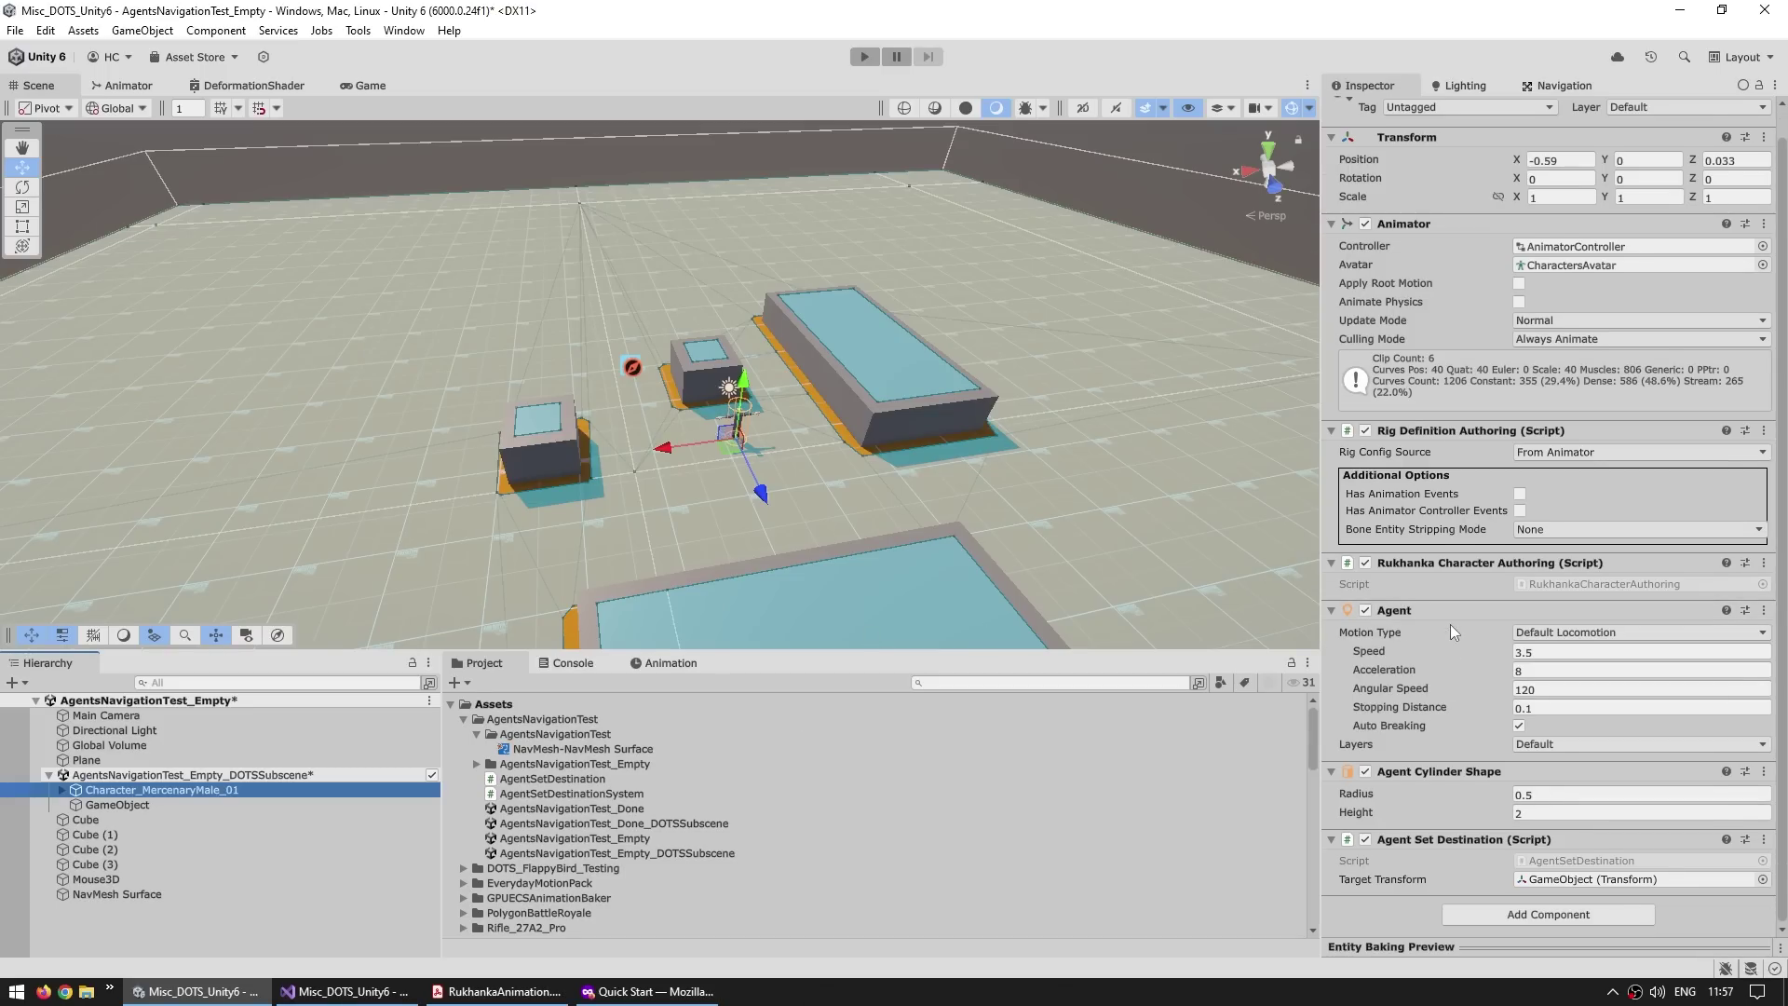
pyautogui.click(1477, 915)
pyautogui.write('agen')
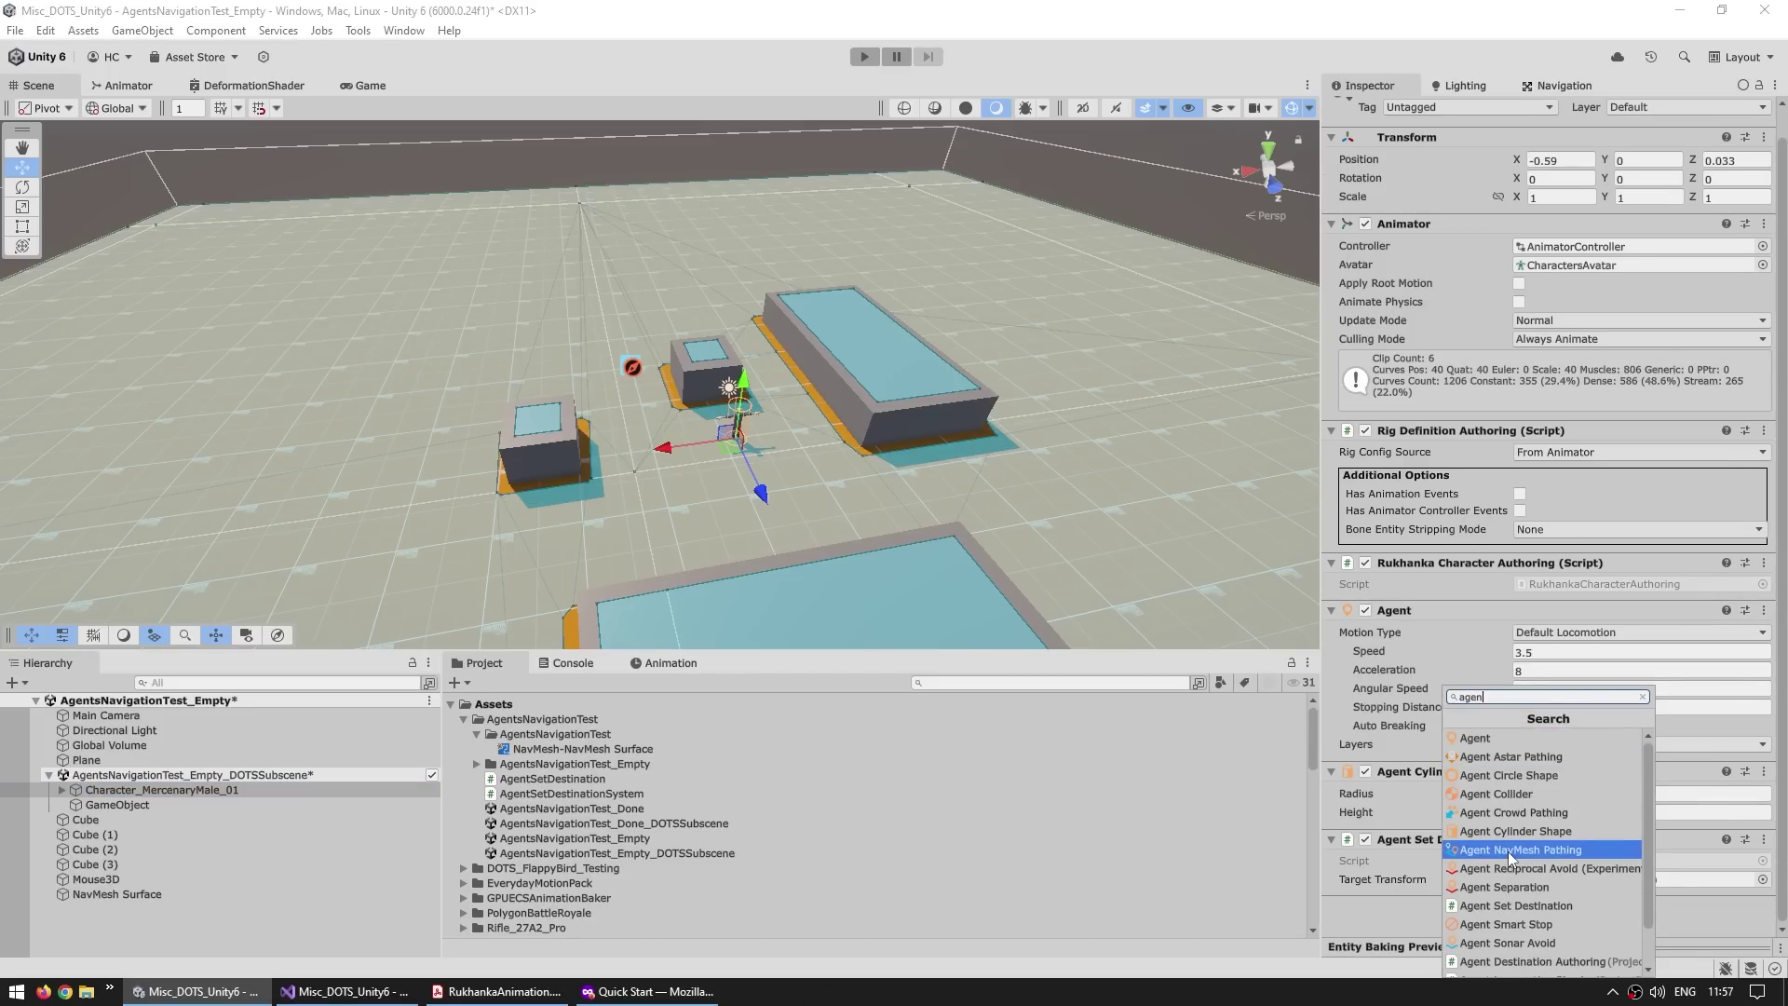
pyautogui.click(1507, 851)
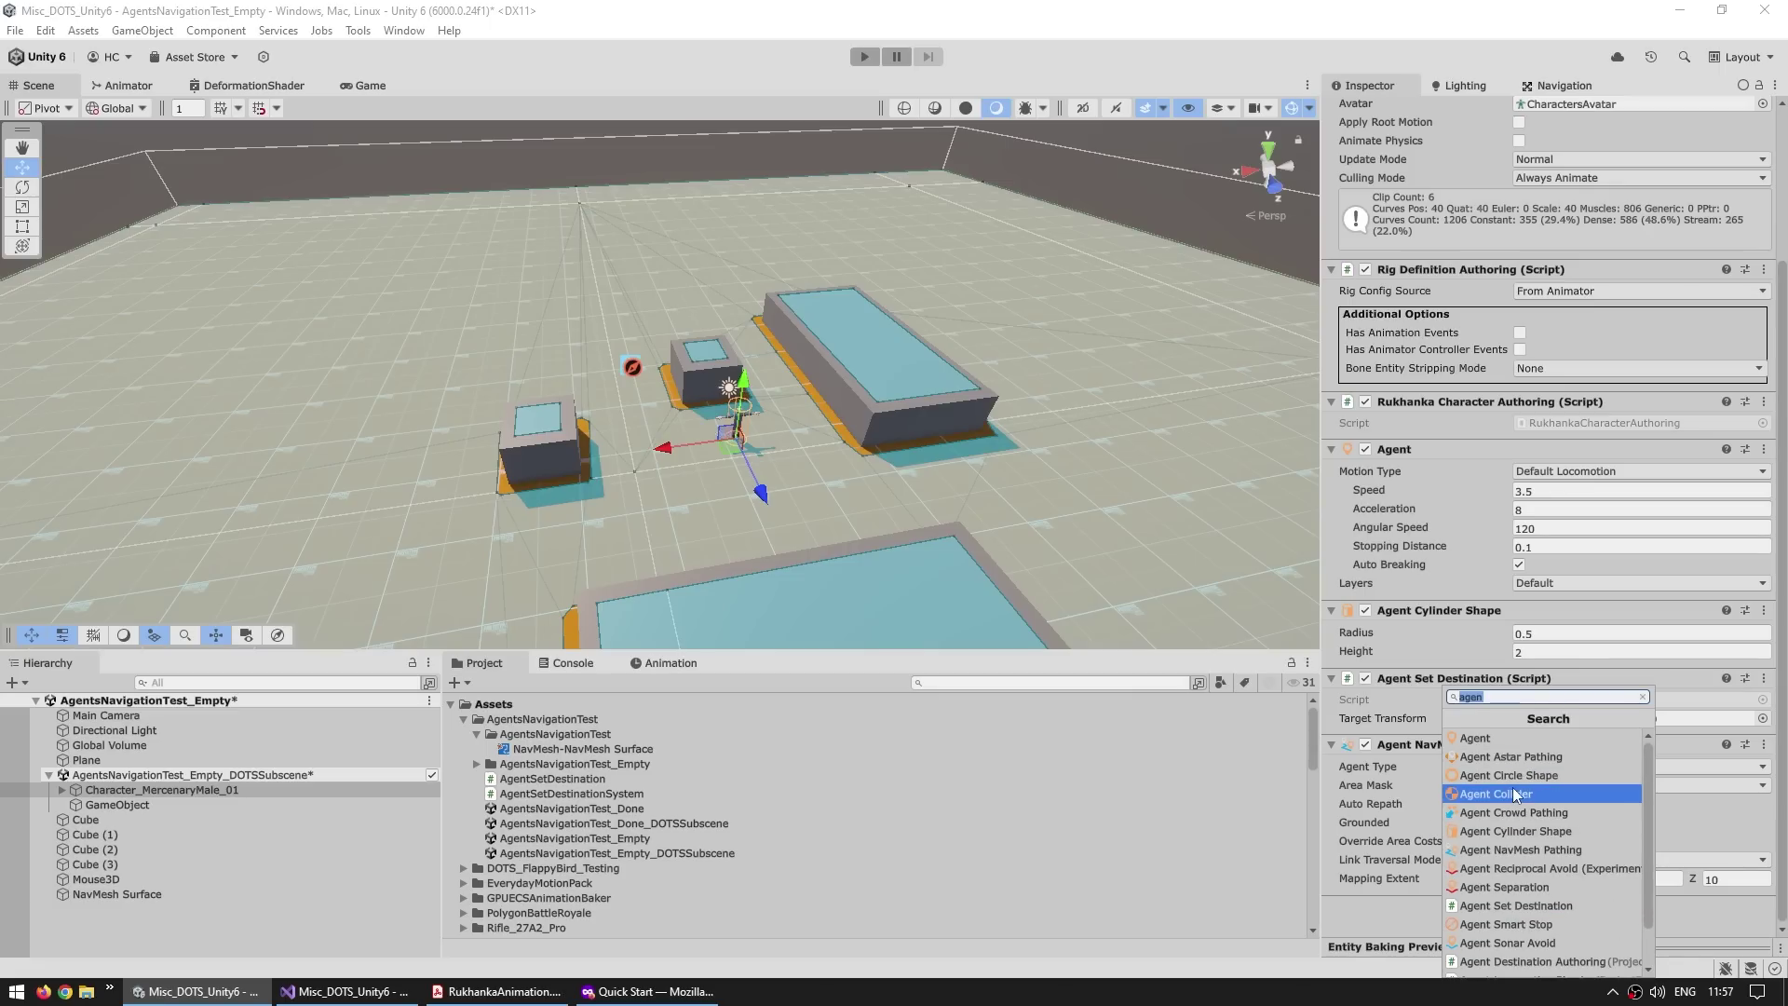
pyautogui.click(1515, 794)
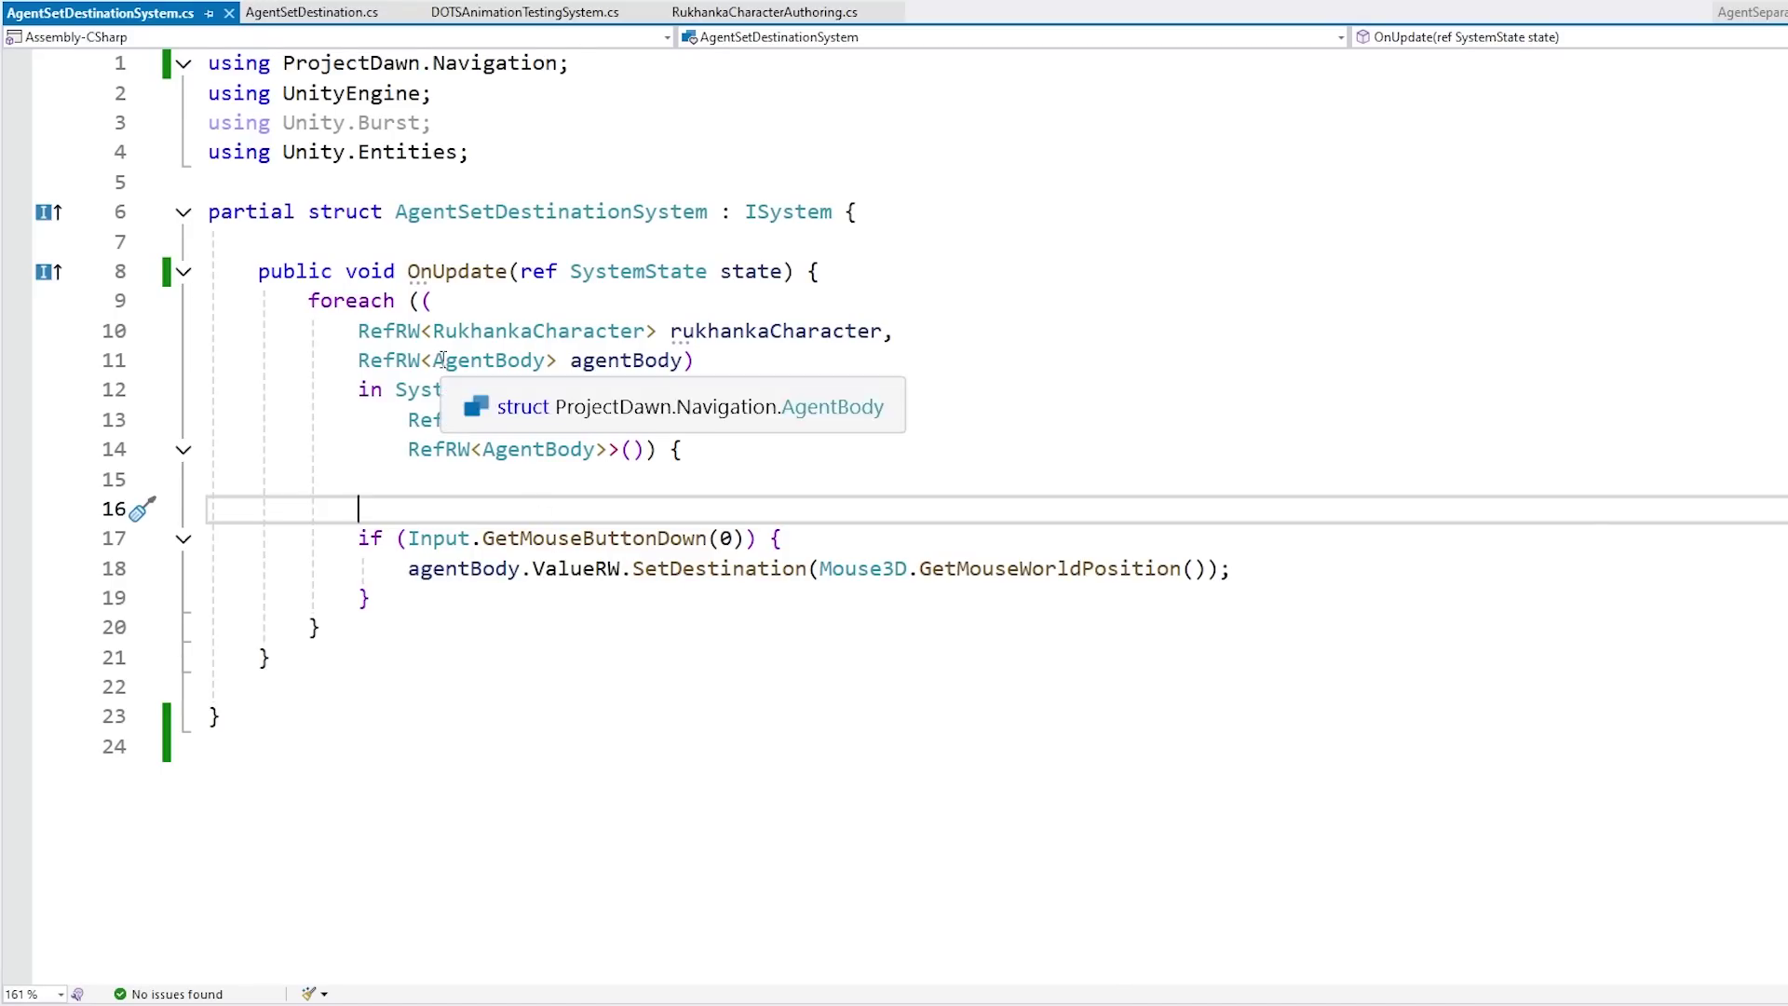
pyautogui.moveTo(435, 360); pyautogui.dragTo(532, 361)
pyautogui.moveTo(1225, 578); pyautogui.dragTo(1261, 539)
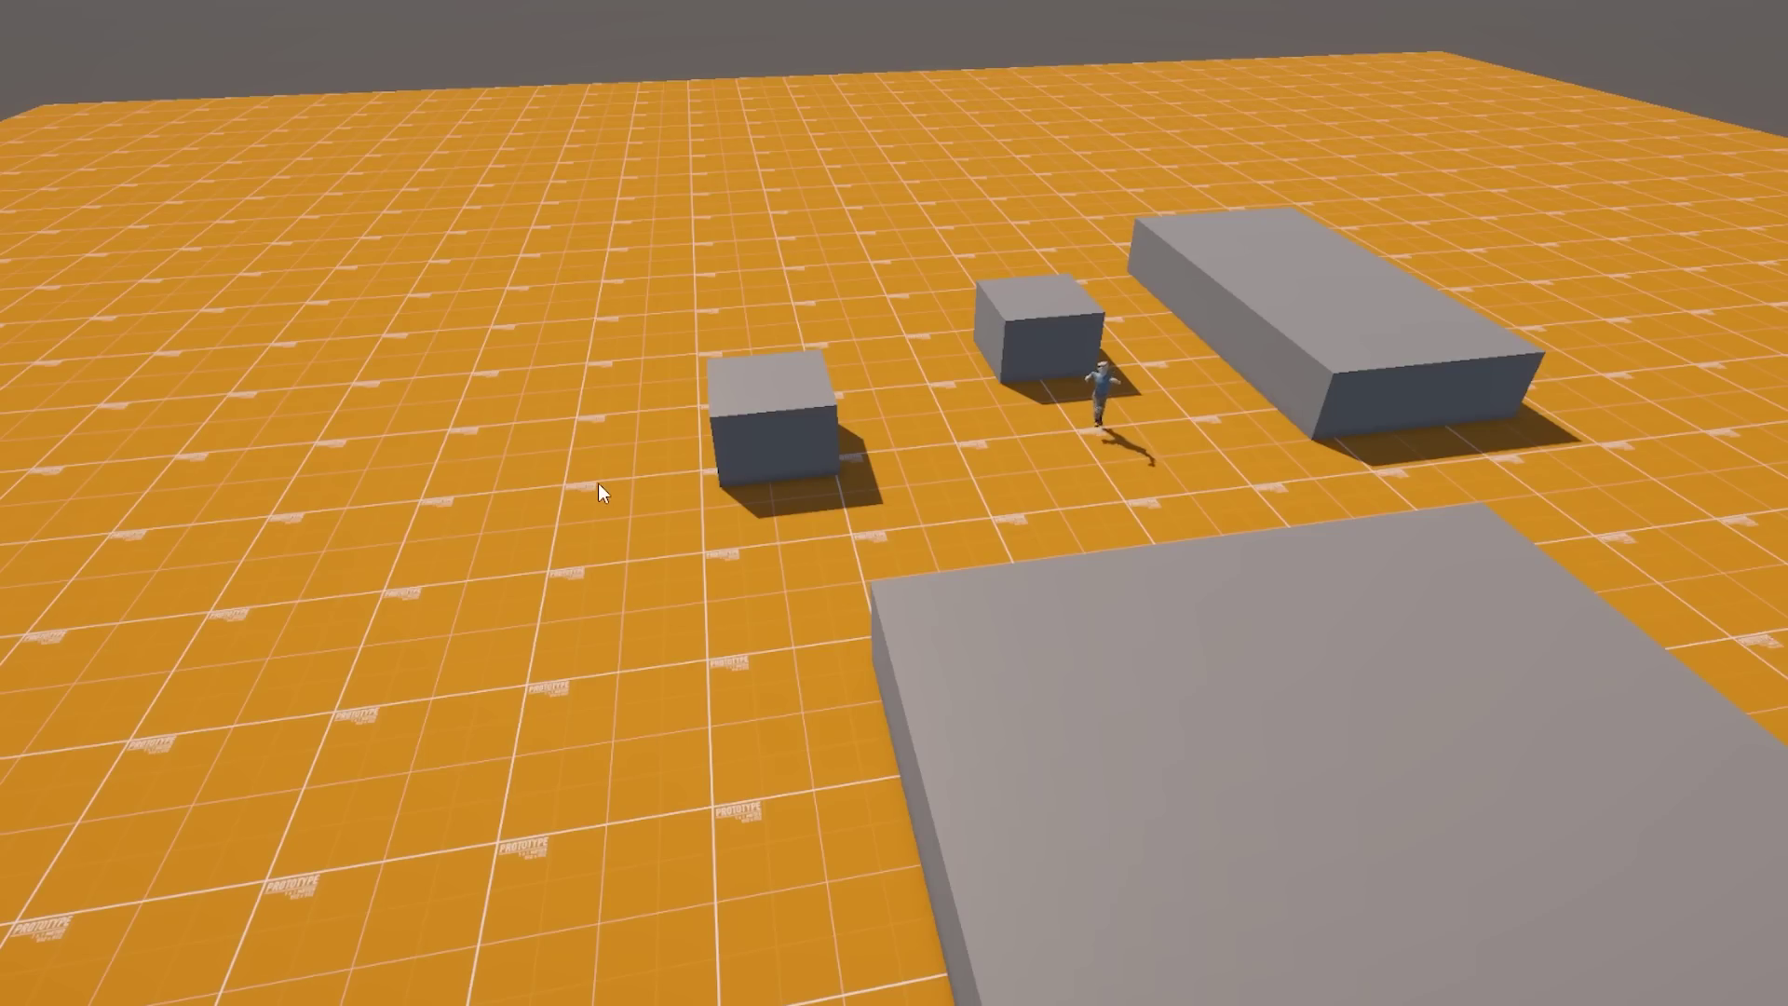
# Step: In Play mode, click eleven ground spots to send the crowd left, right, past and between the boxes
pyautogui.click(604, 474)
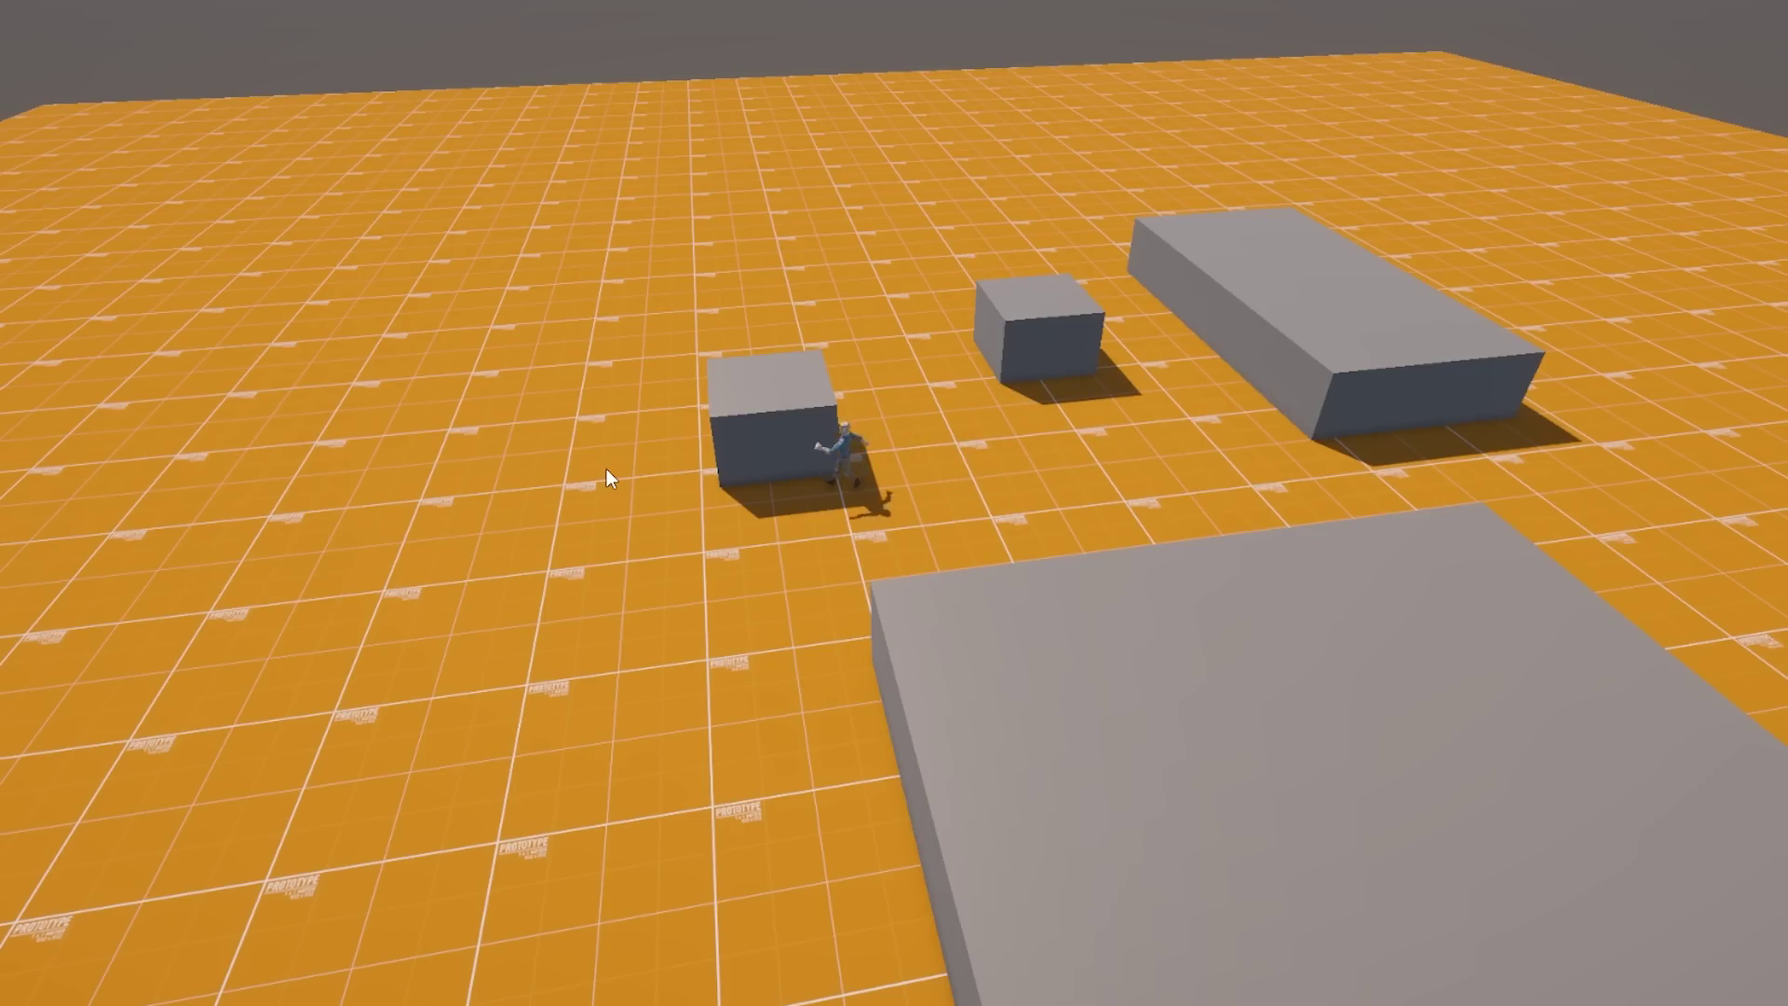
pyautogui.click(1013, 436)
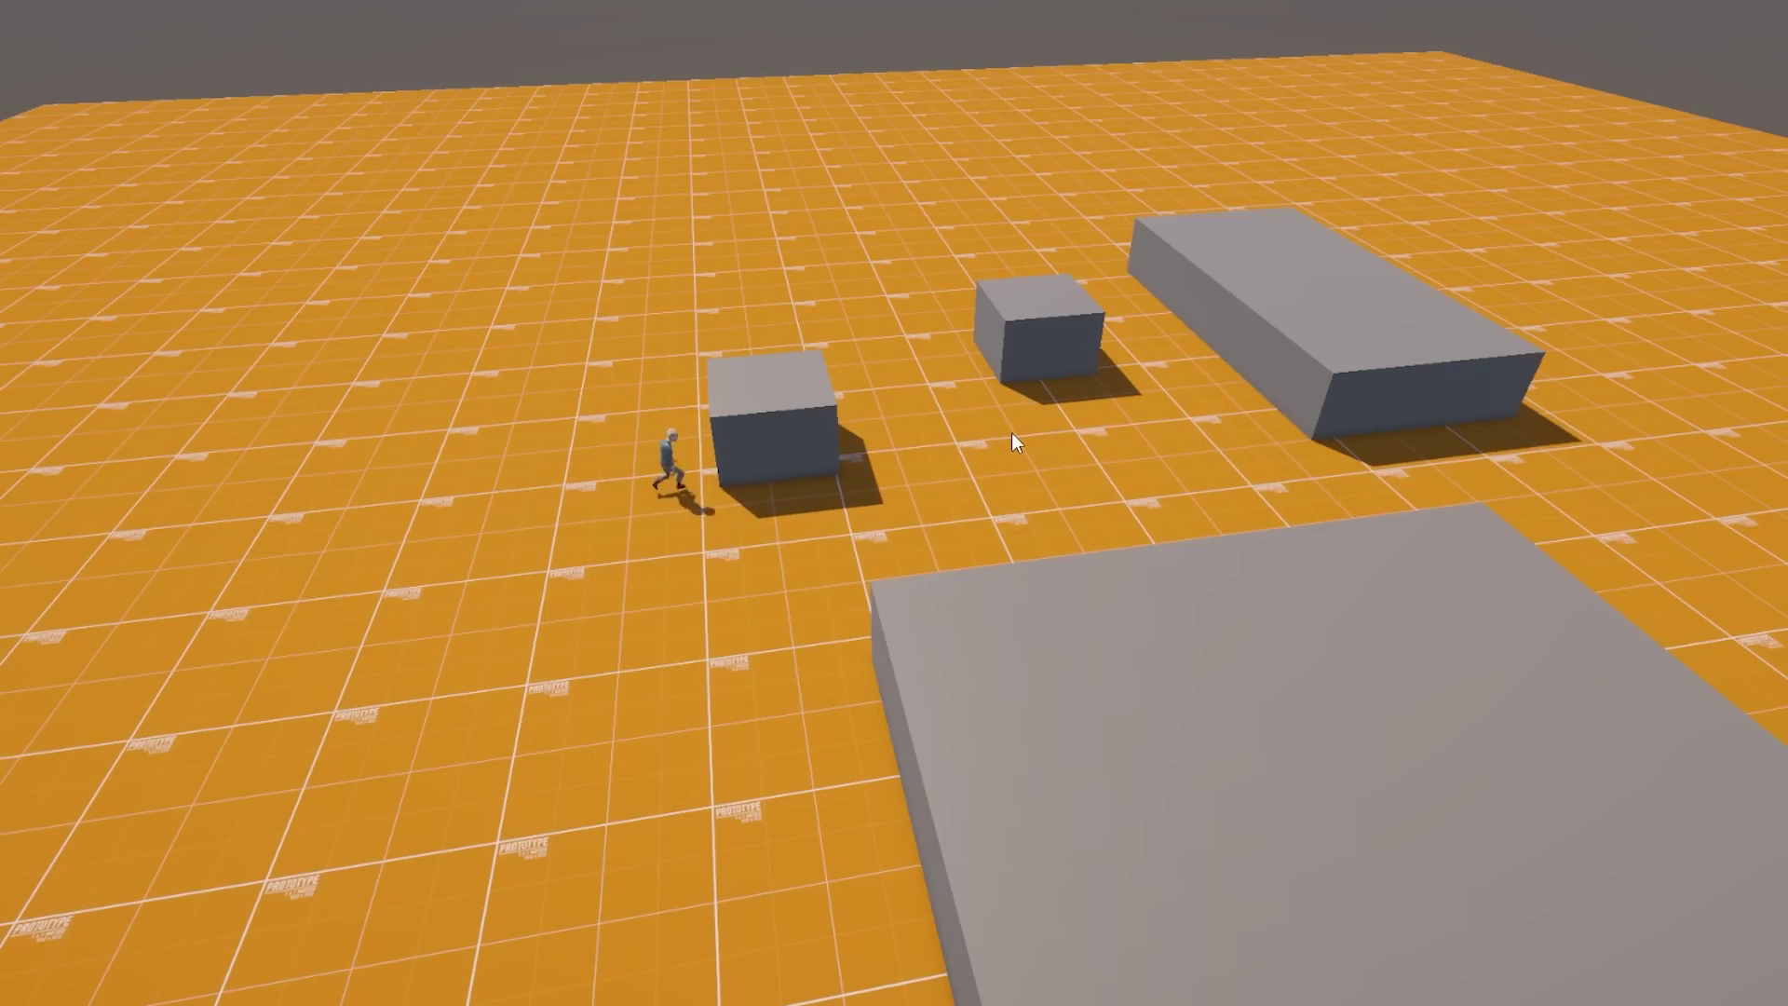
pyautogui.click(1520, 313)
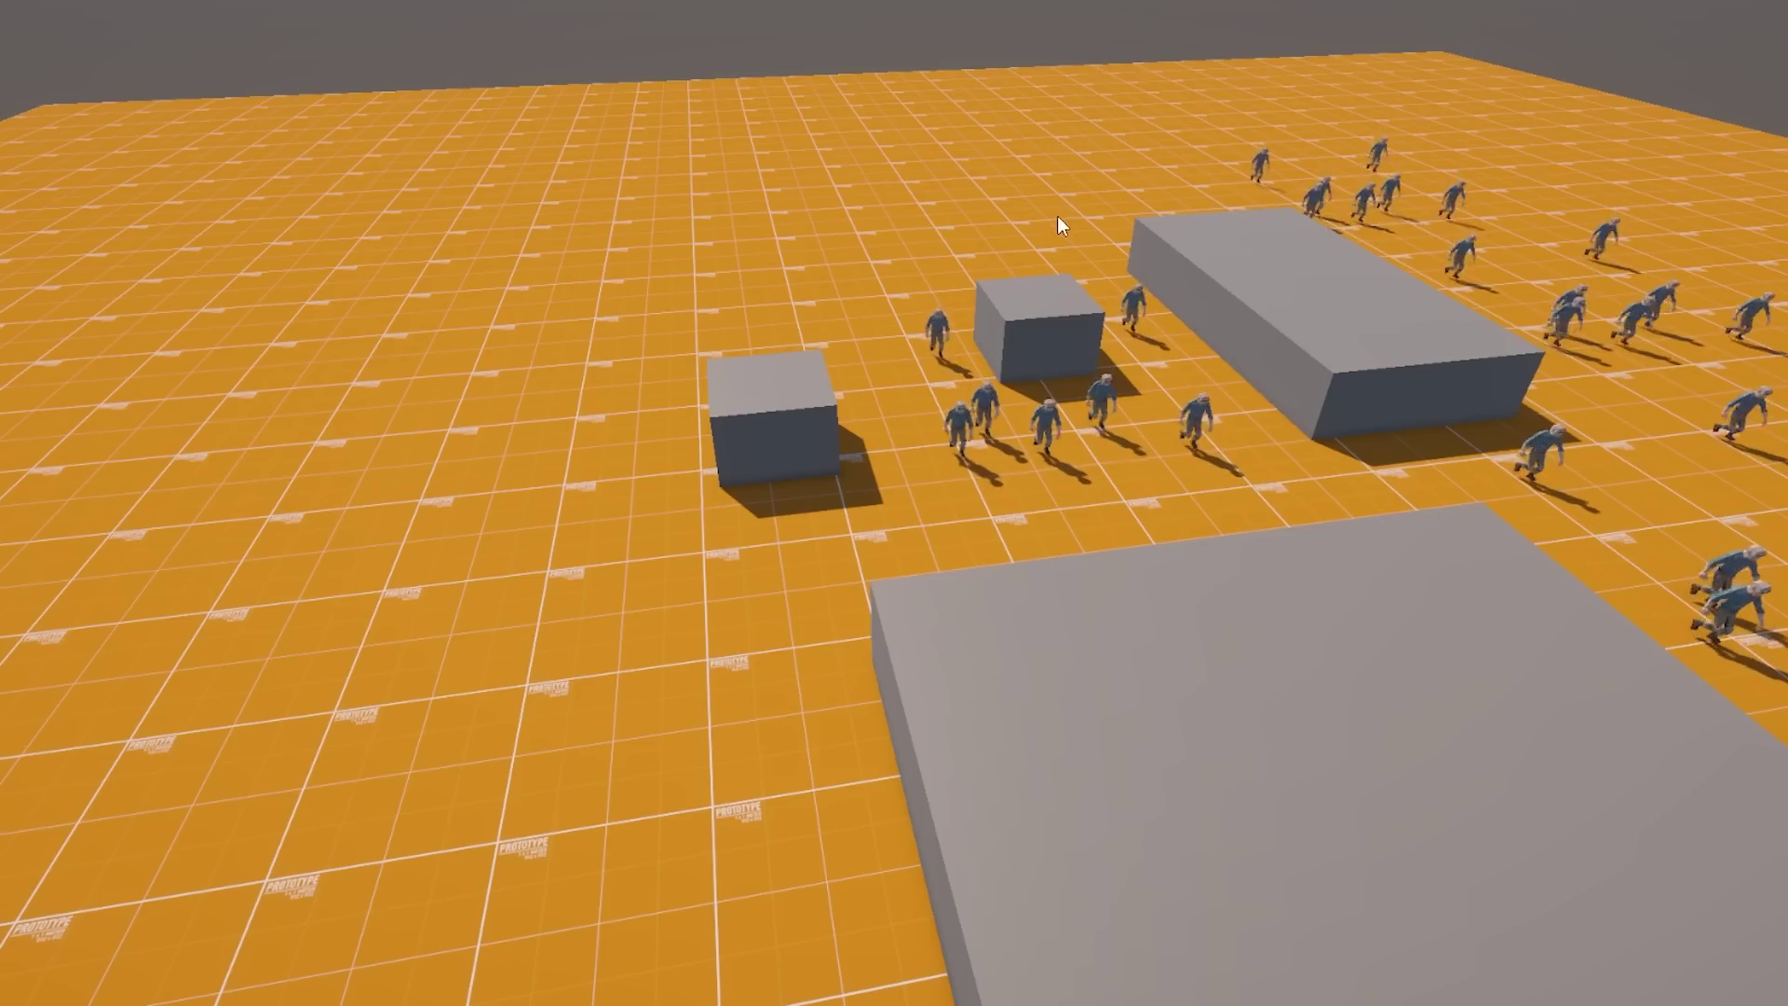
pyautogui.click(780, 892)
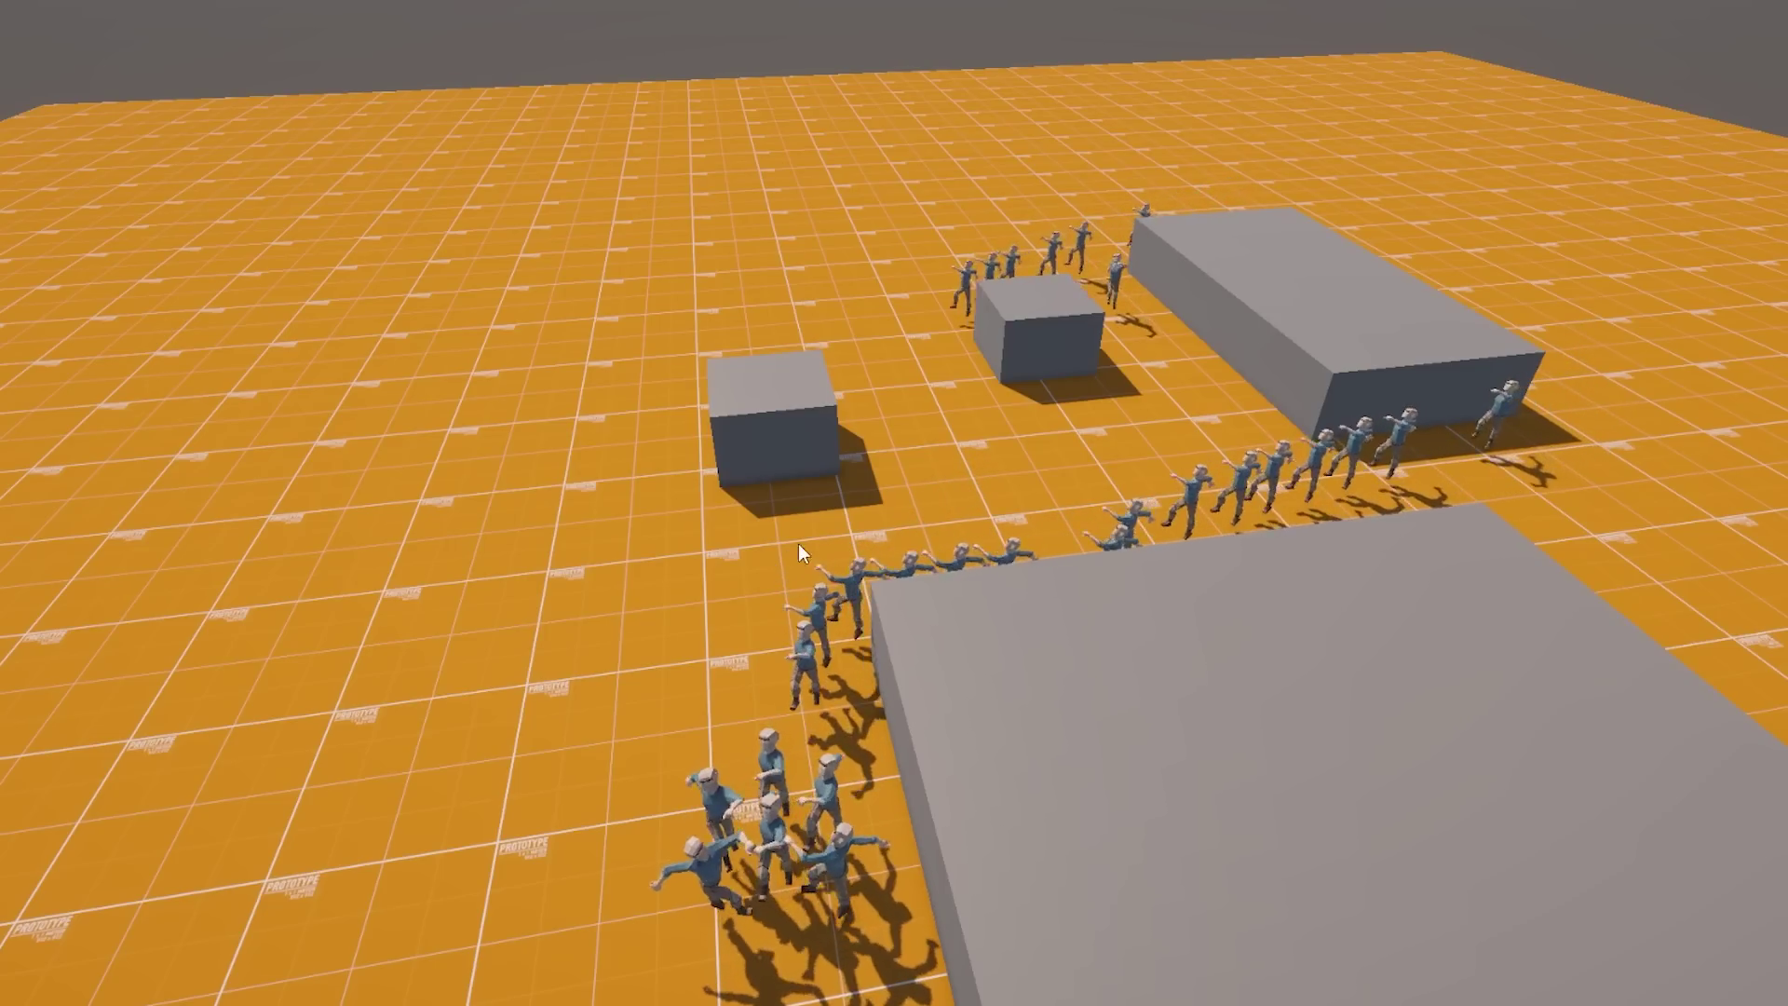
pyautogui.click(898, 464)
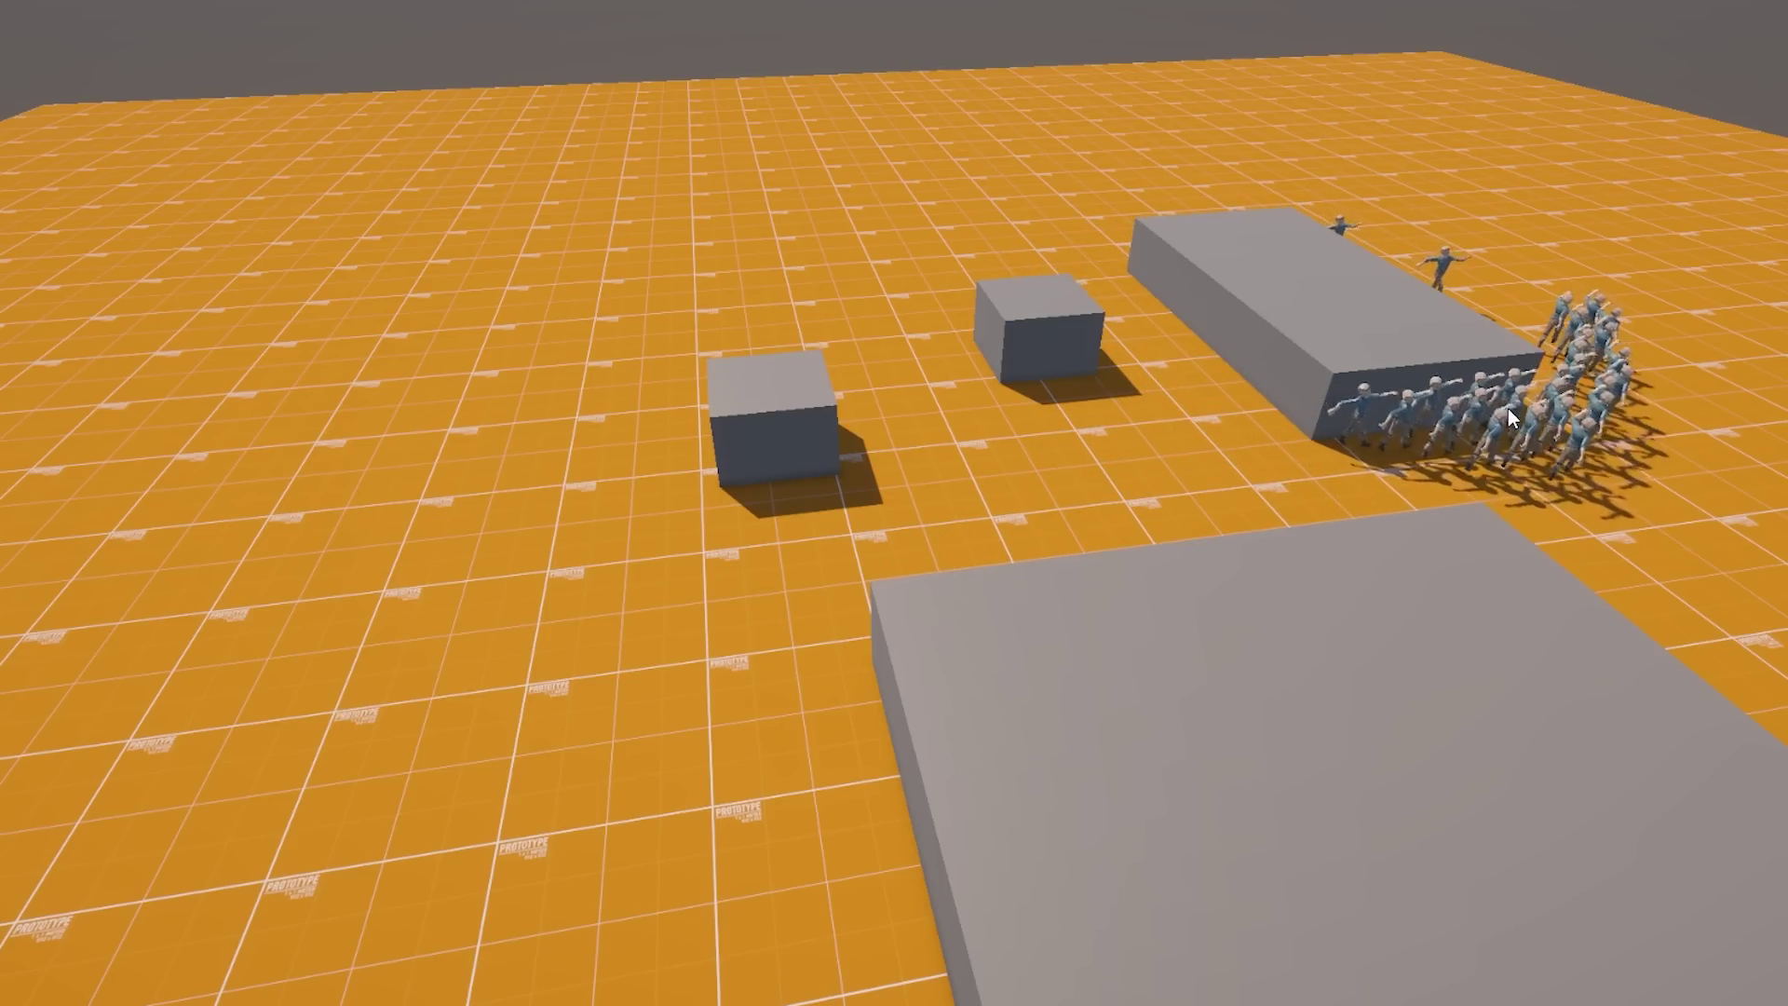
pyautogui.click(1284, 382)
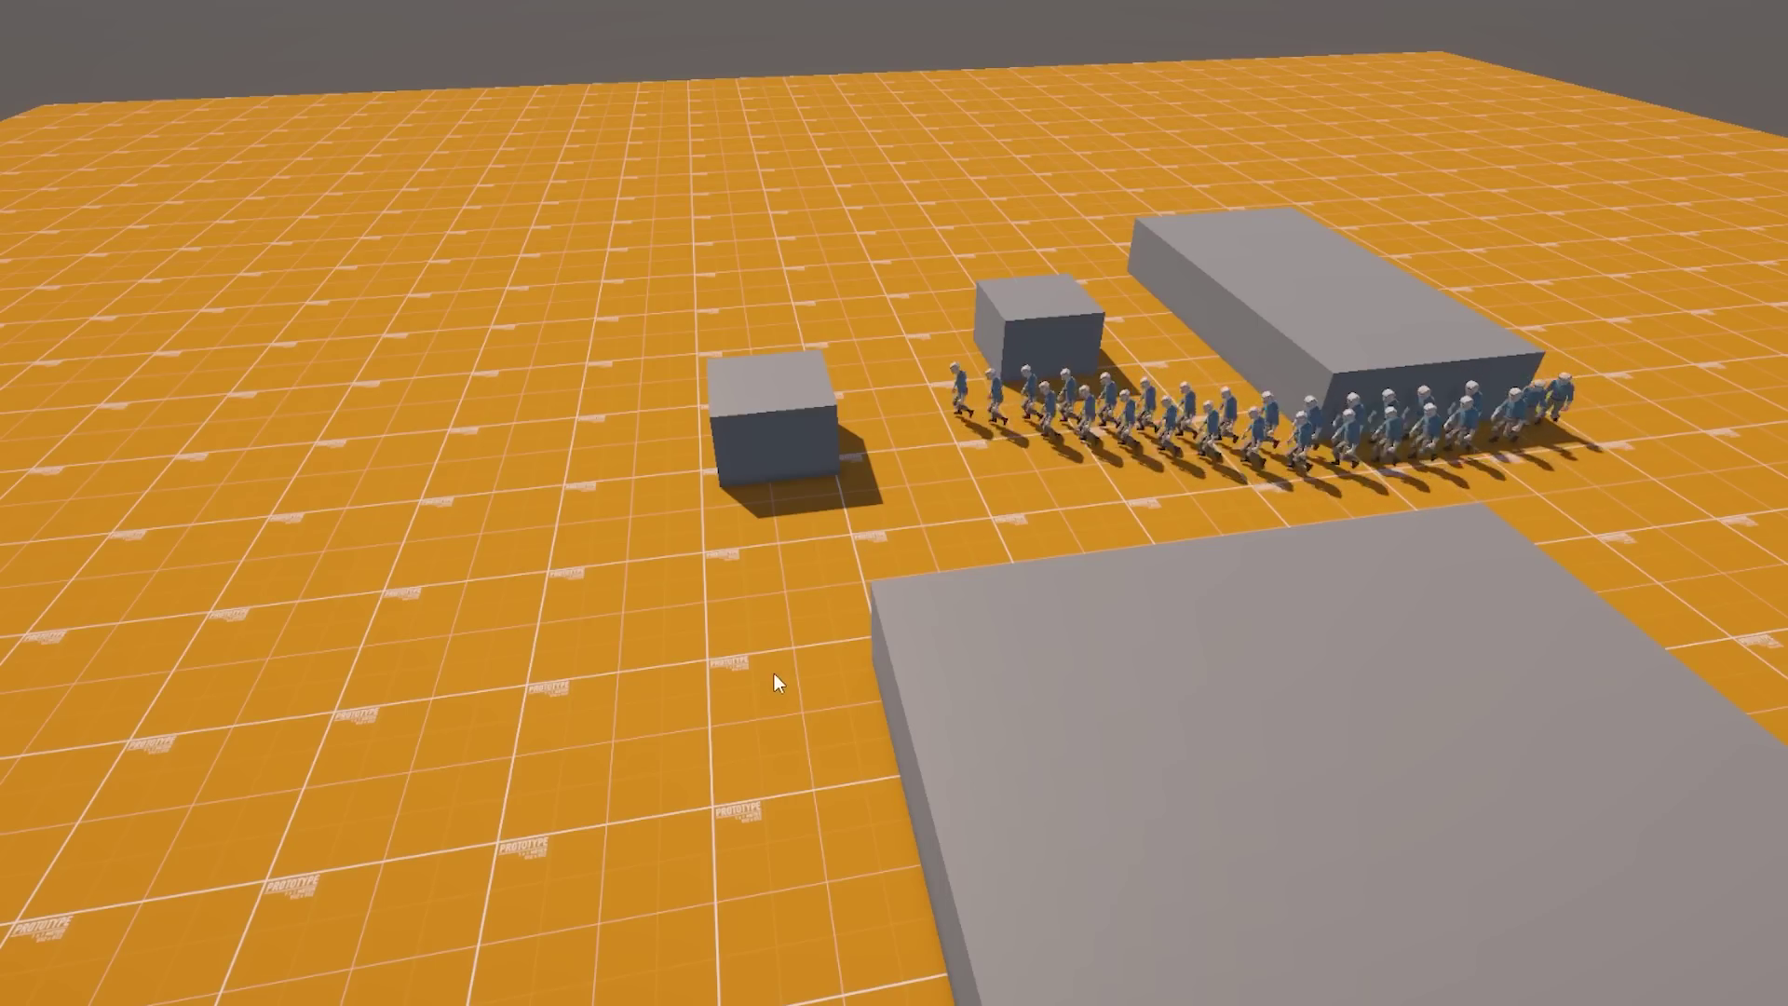
pyautogui.click(751, 729)
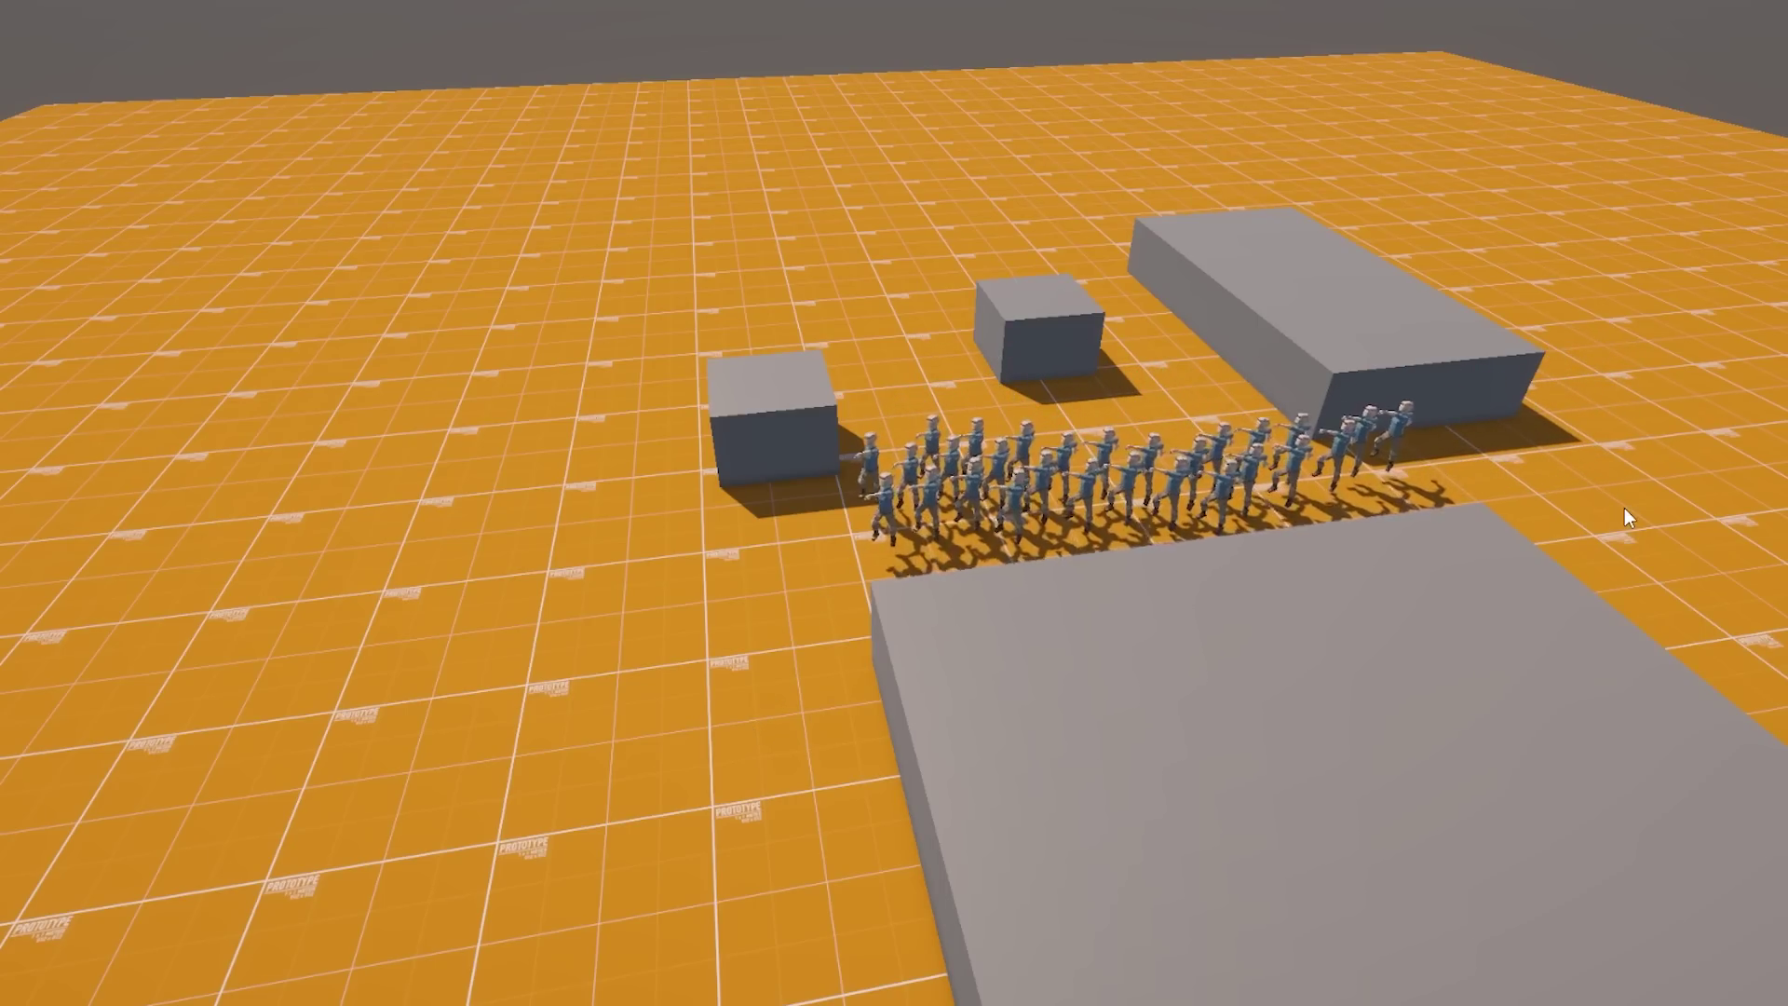
pyautogui.click(1667, 547)
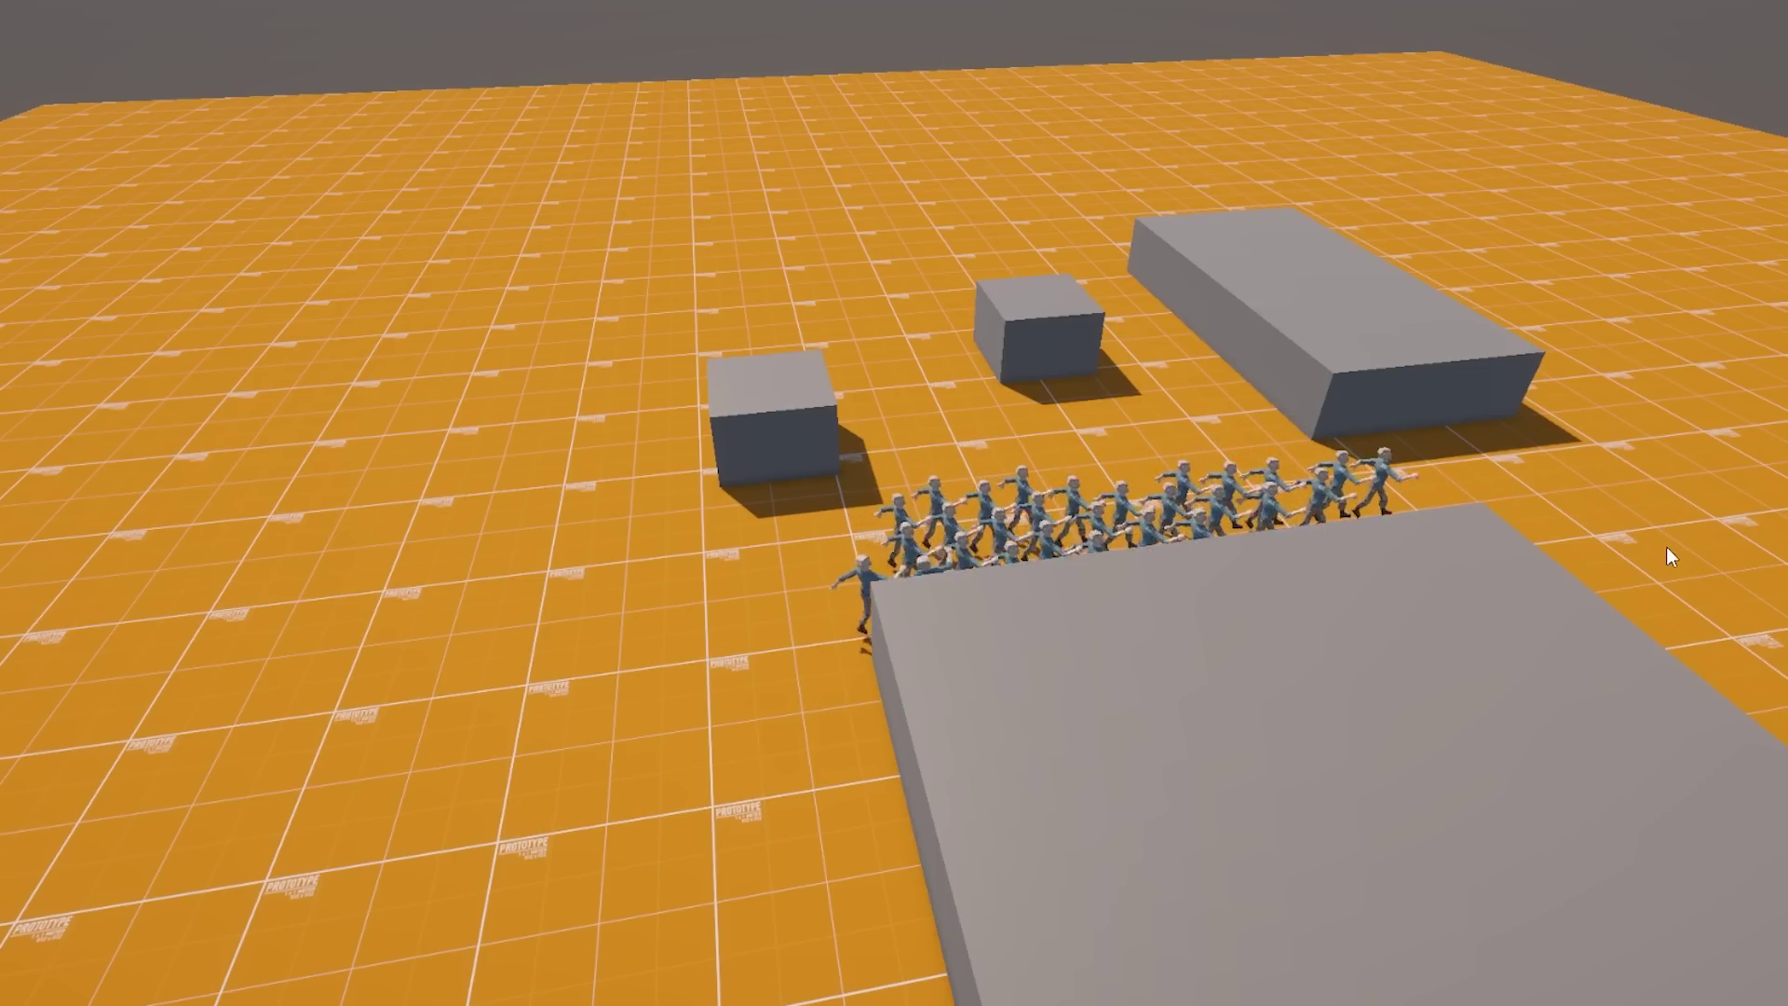
pyautogui.click(1150, 345)
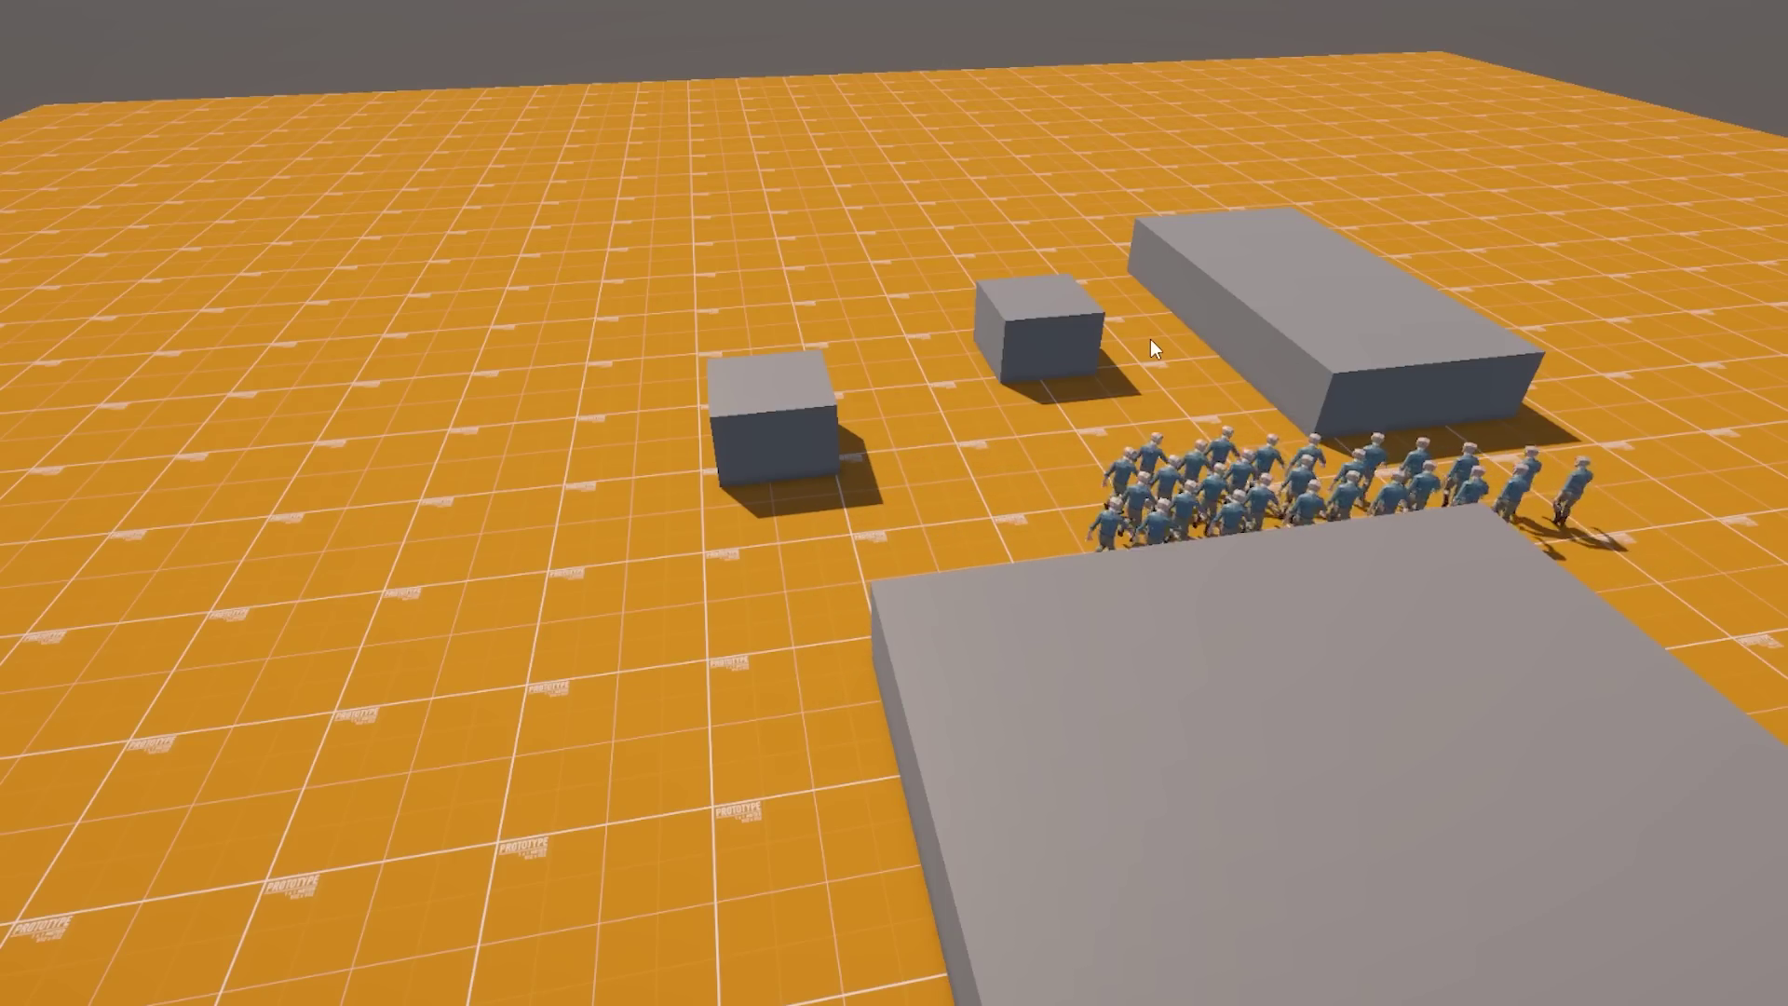
pyautogui.click(907, 309)
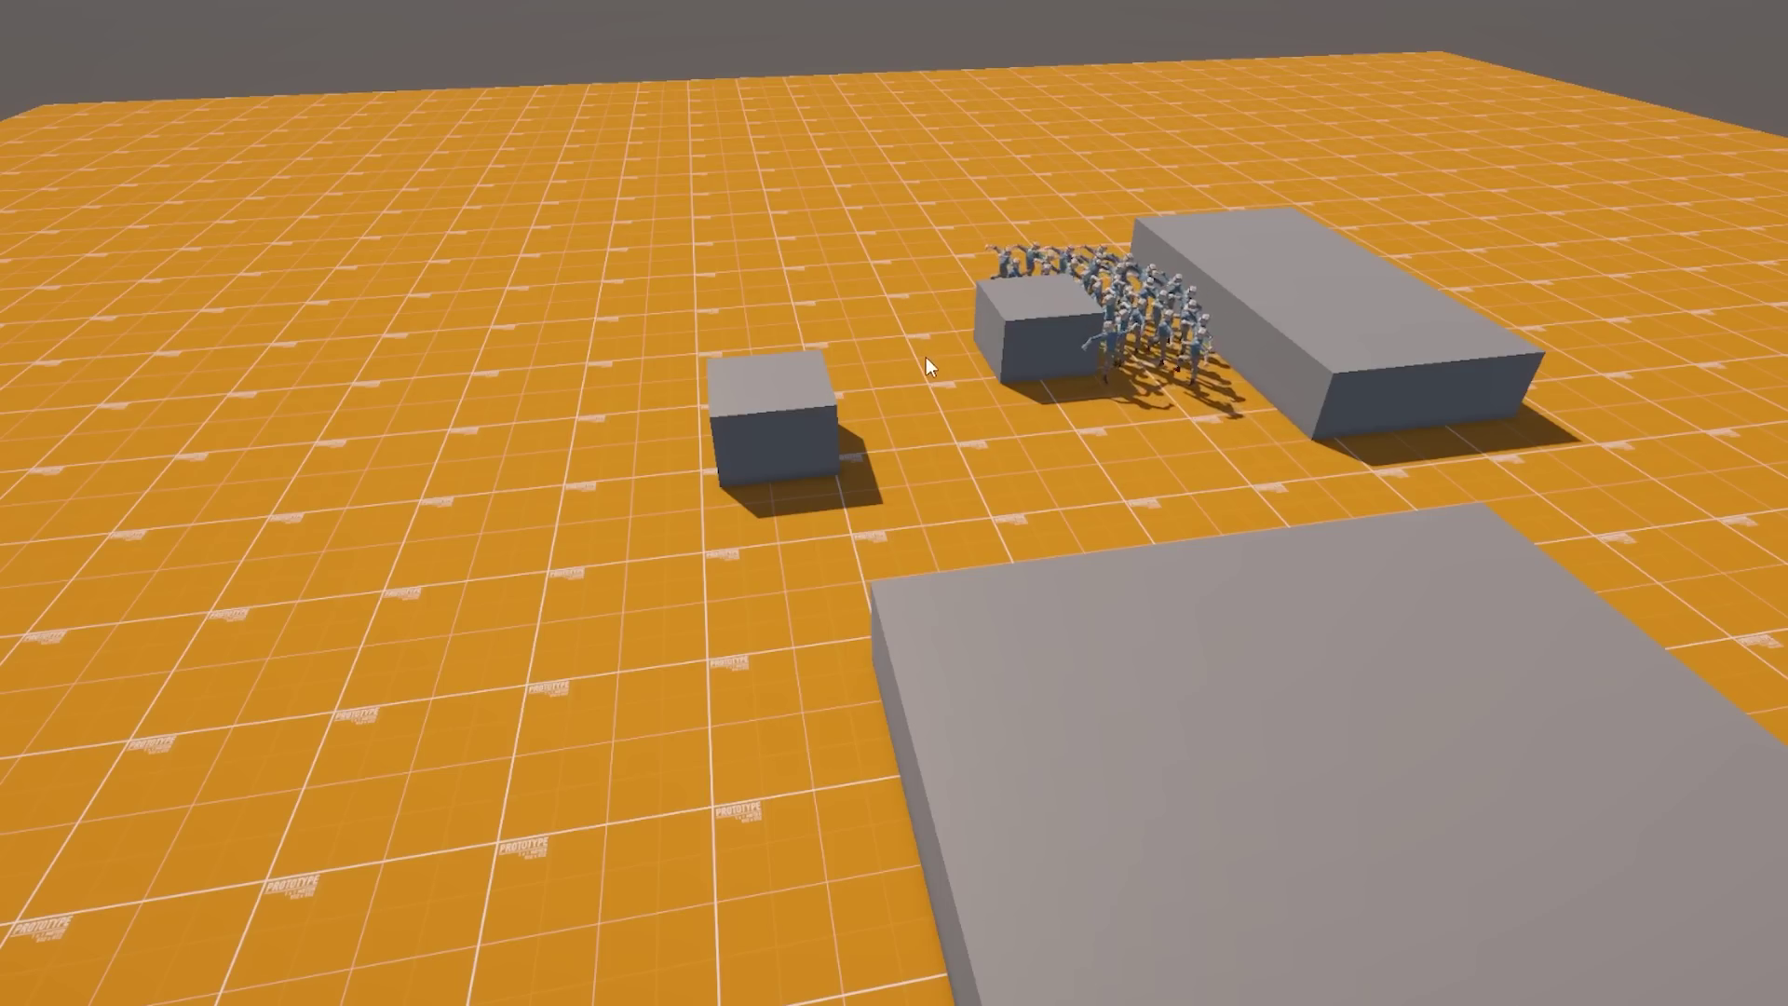
pyautogui.click(1020, 489)
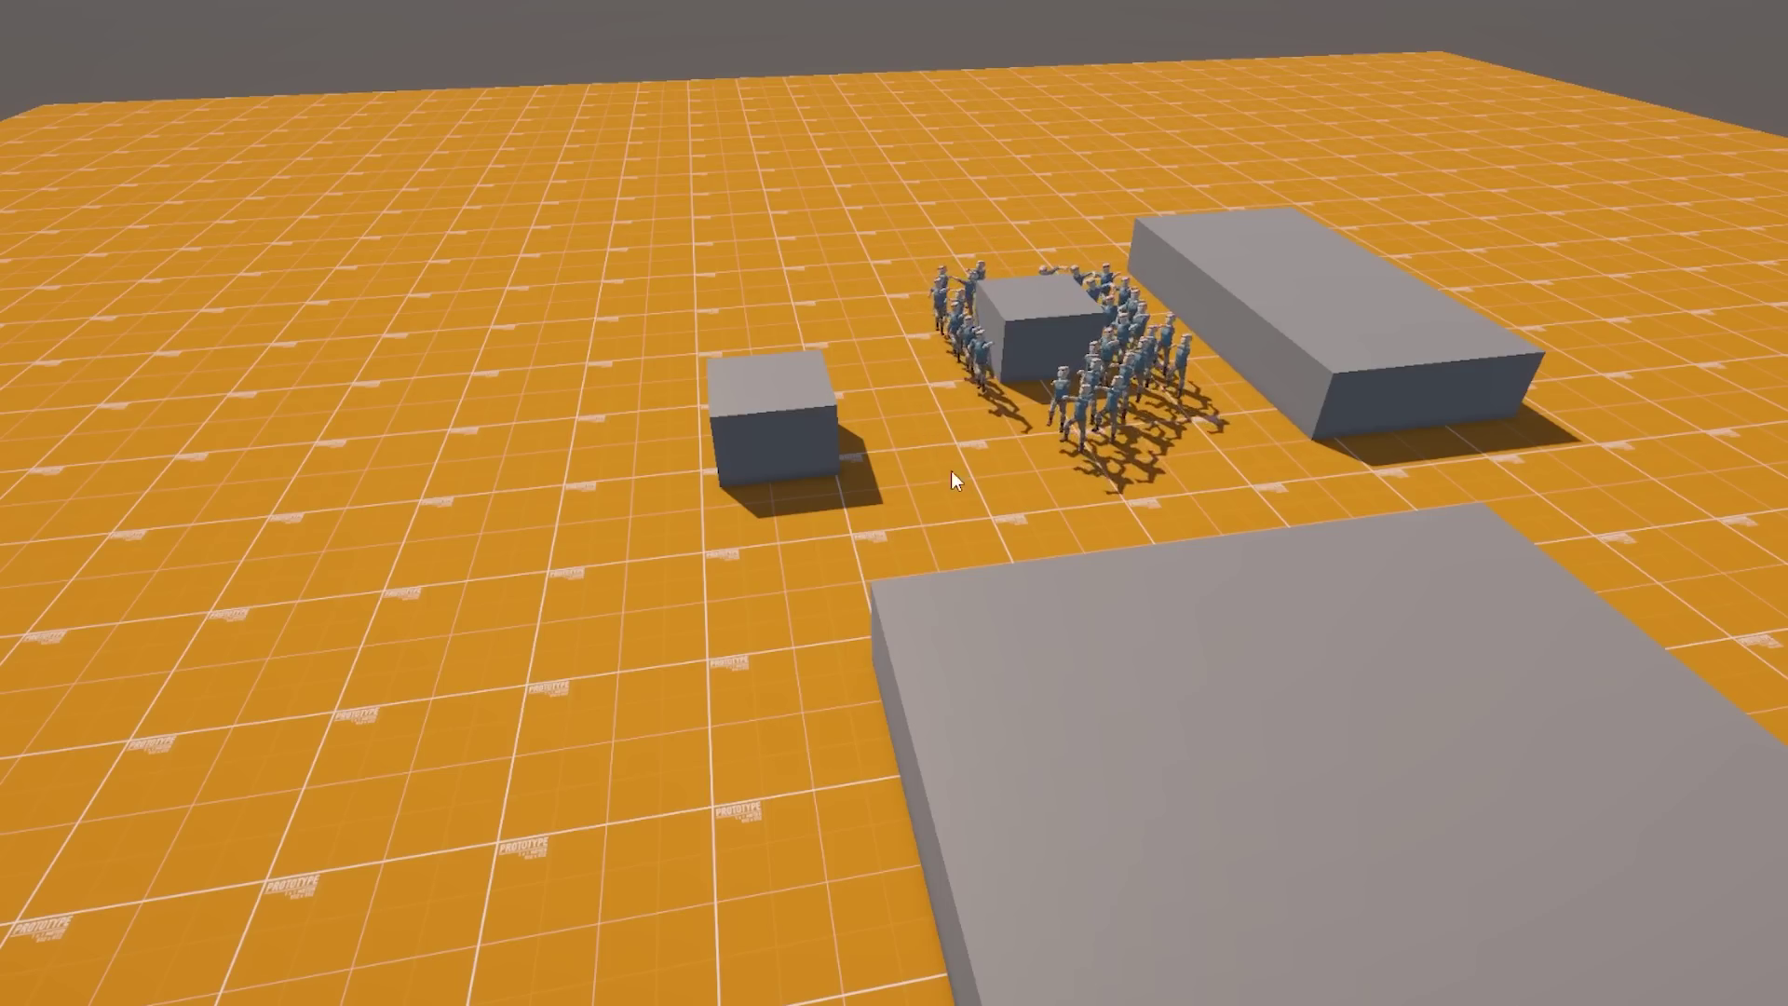